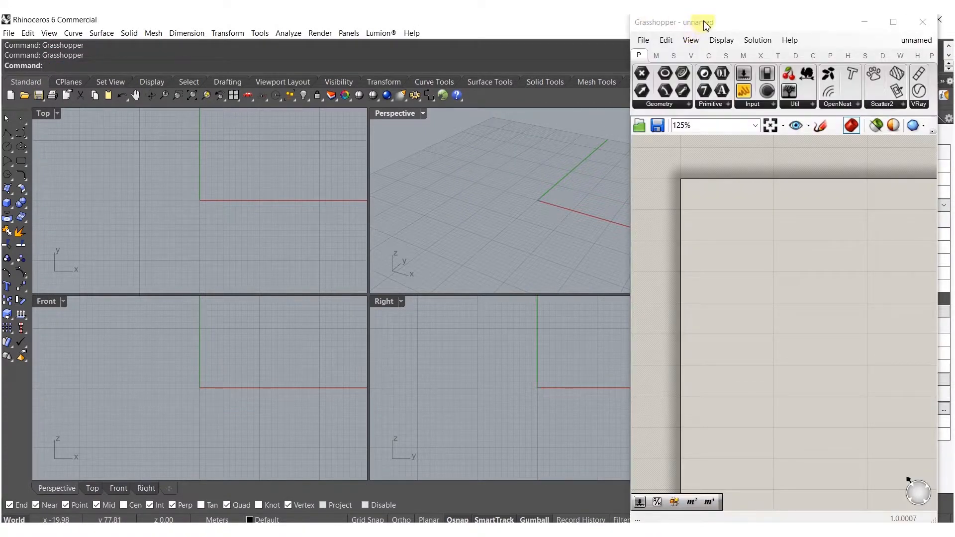
Browse the plug-in's Cell, Frame, Mesh and Utils component groups in Grasshopper, keeping its window beside the Rhino viewports
{"action": "double_click", "coordinate": [656, 20]}
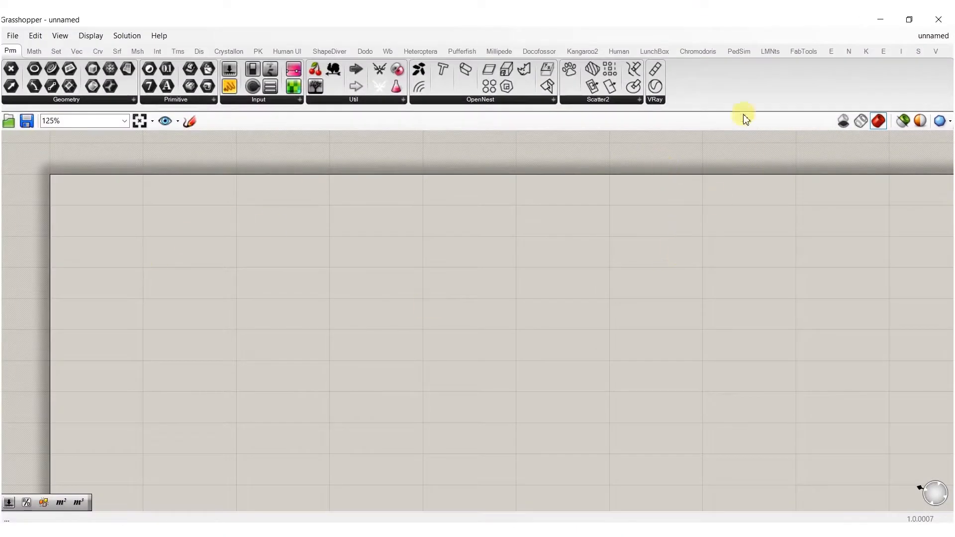
{"action": "left_click", "coordinate": [900, 53]}
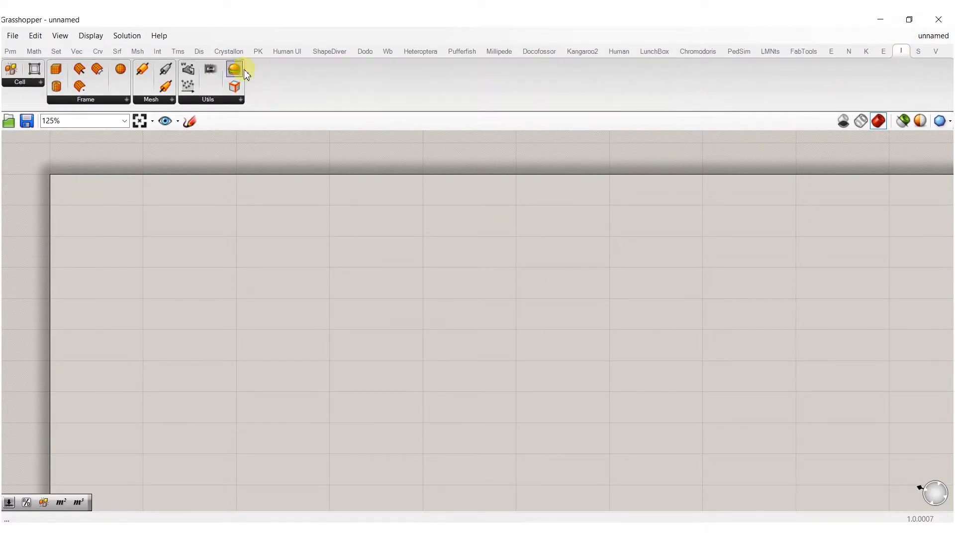
{"action": "left_click_drag", "start_coordinate": [432, 29], "coordinate": [721, 32]}
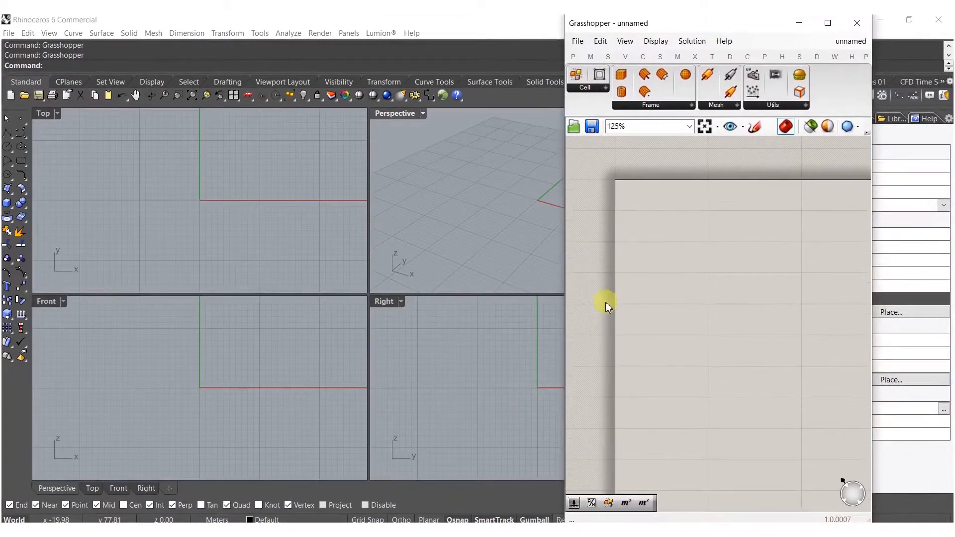
Add a Circle component, defined by base plane and radius, near the upper-left corner of the Grasshopper canvas
{"action": "double_click", "coordinate": [664, 212]}
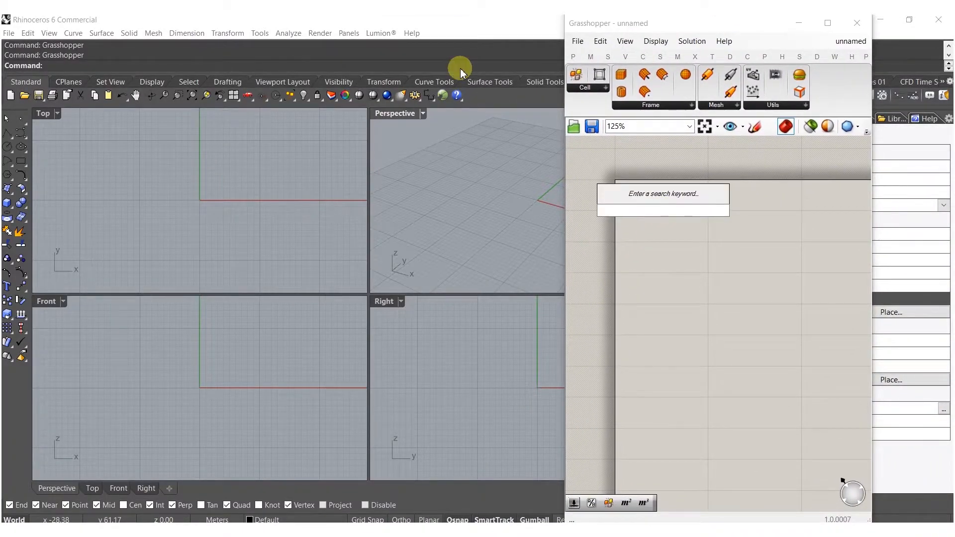
{"action": "type", "text": "circle"}
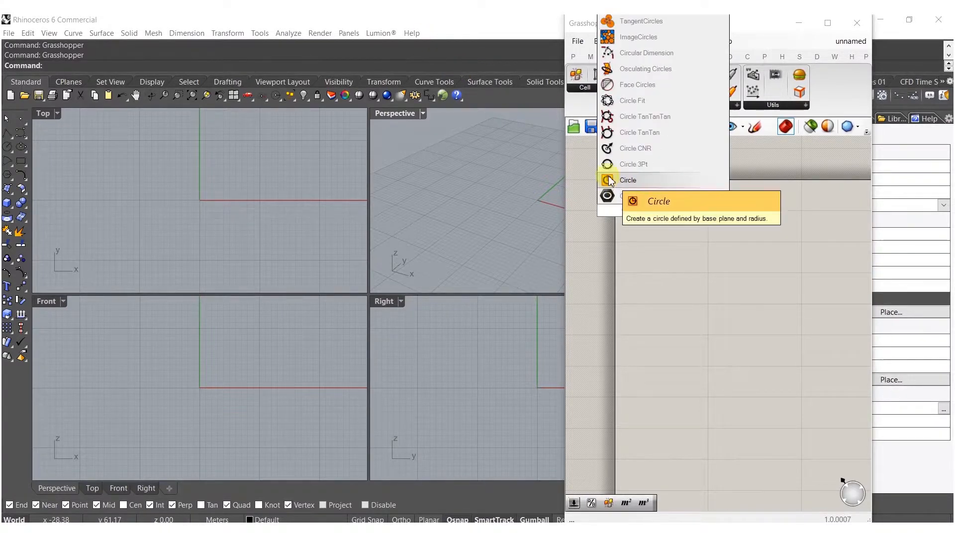
{"action": "key", "text": "Return"}
{"action": "left_click", "coordinate": [695, 275]}
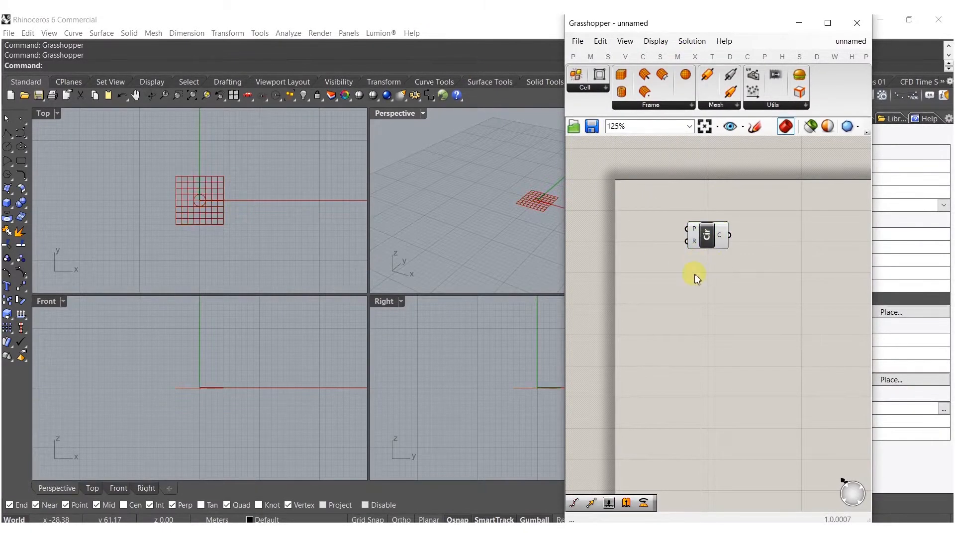
Add a Move component and place it to the lower right of the Circle component
{"action": "double_click", "coordinate": [713, 279]}
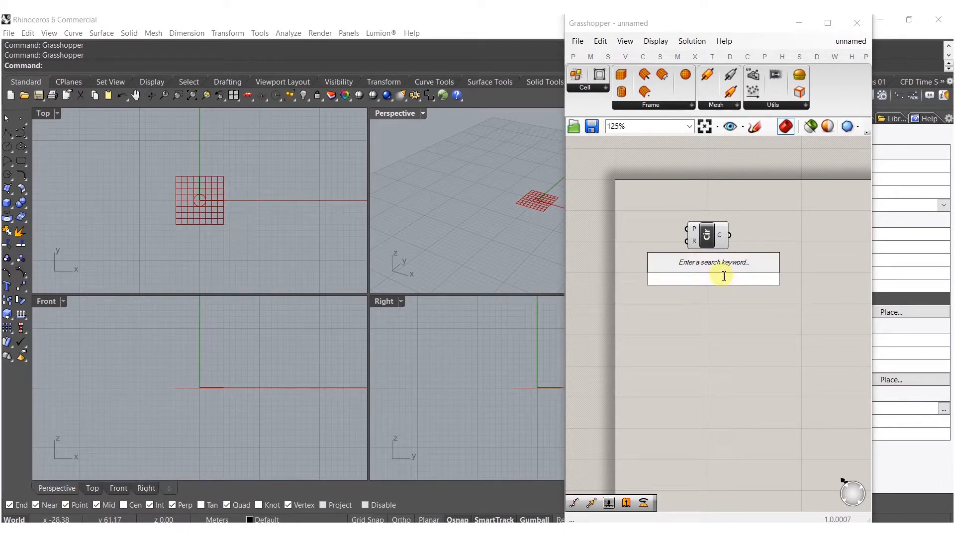
{"action": "type", "text": "move"}
{"action": "left_click", "coordinate": [695, 266]}
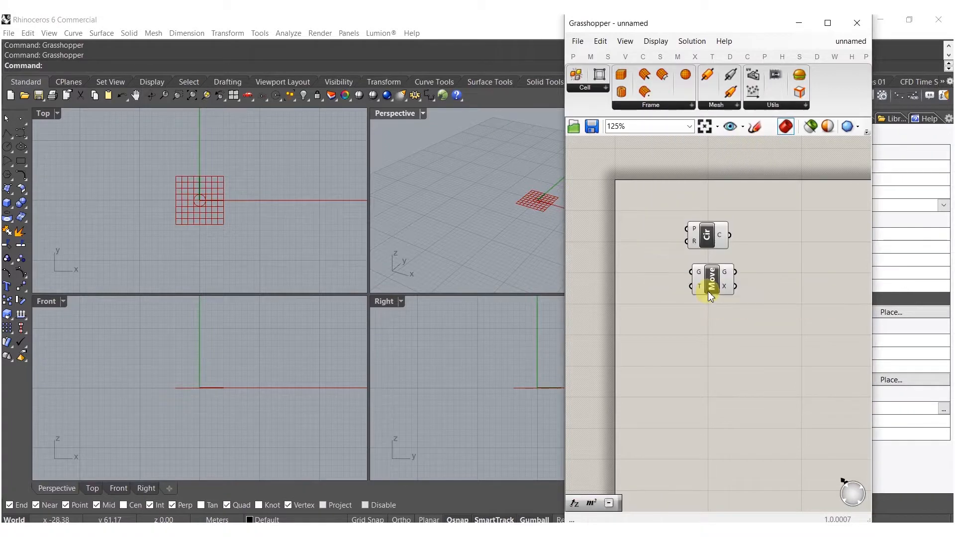
{"action": "left_click_drag", "start_coordinate": [708, 291], "coordinate": [742, 266]}
{"action": "left_click", "coordinate": [720, 295]}
Duplicate the Circle component so the copy sits directly below the original and beside the Move component
{"action": "left_click", "coordinate": [711, 243]}
{"action": "key", "text": "ctrl+c"}
{"action": "key", "text": "ctrl+v"}
{"action": "left_click", "coordinate": [633, 285]}
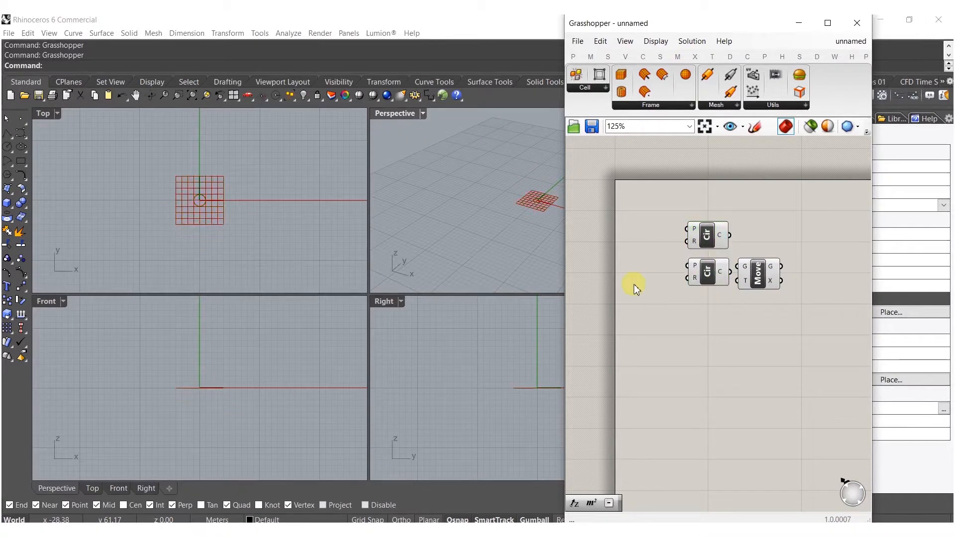
Add a number slider with the value 15 beside the lower Circle component's inputs
{"action": "double_click", "coordinate": [633, 286]}
{"action": "type", "text": "15"}
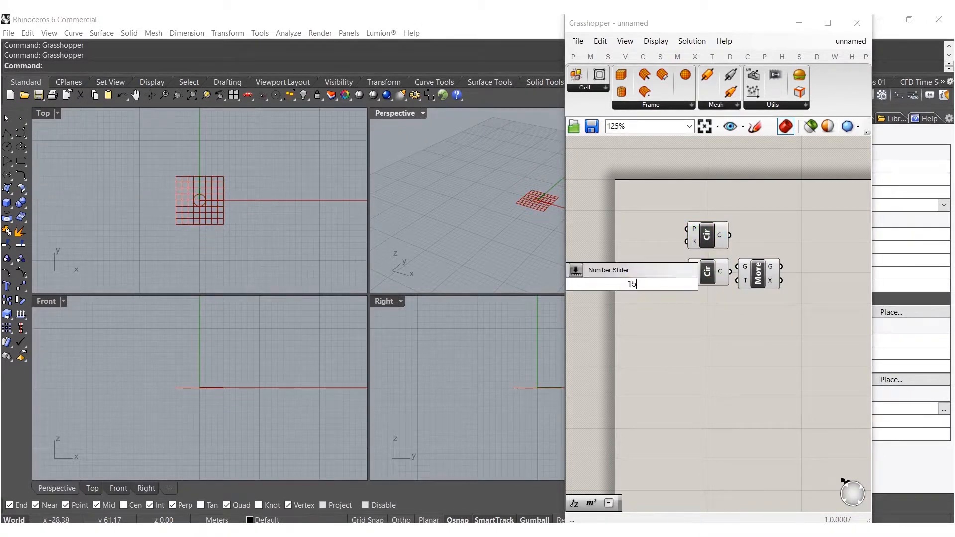
{"action": "key", "text": "Return"}
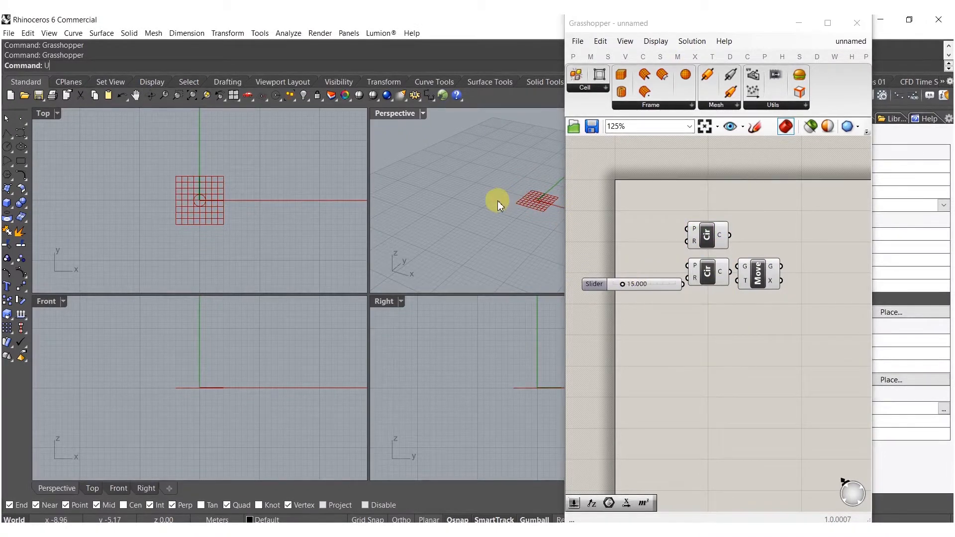
Change the Rhino model units to Feet and accept scaling the model
{"action": "type", "text": "Units"}
{"action": "key", "text": "Return"}
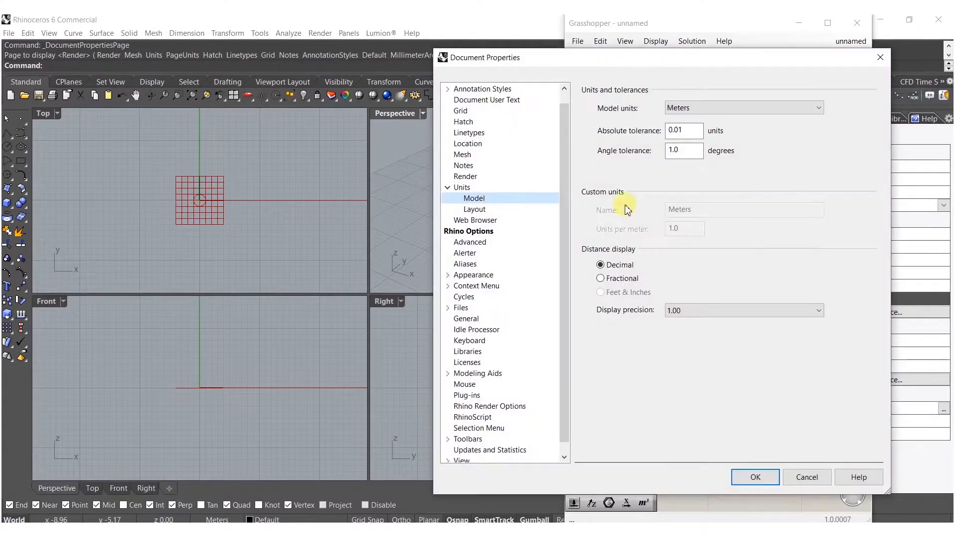
{"action": "left_click", "coordinate": [695, 107]}
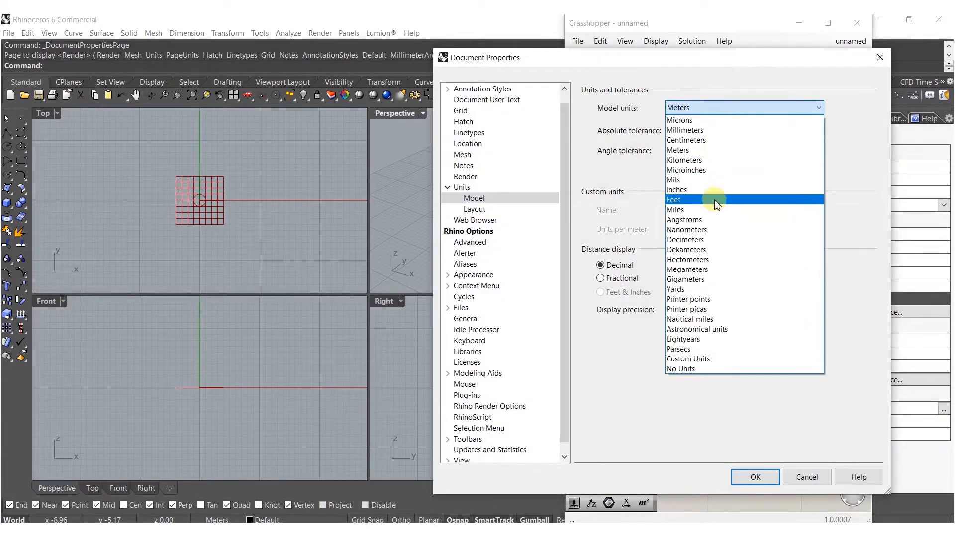
{"action": "left_click", "coordinate": [715, 199]}
{"action": "left_click", "coordinate": [754, 475]}
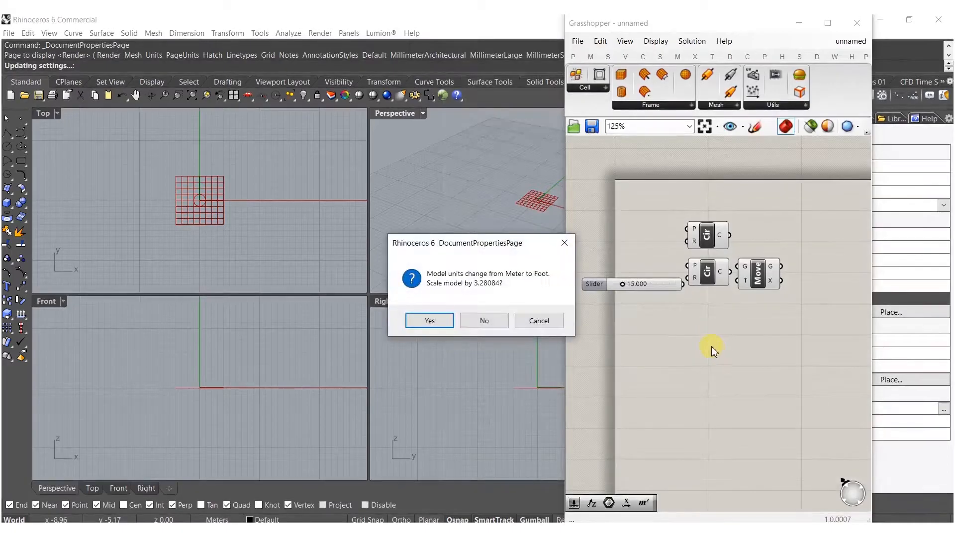
{"action": "left_click", "coordinate": [431, 320]}
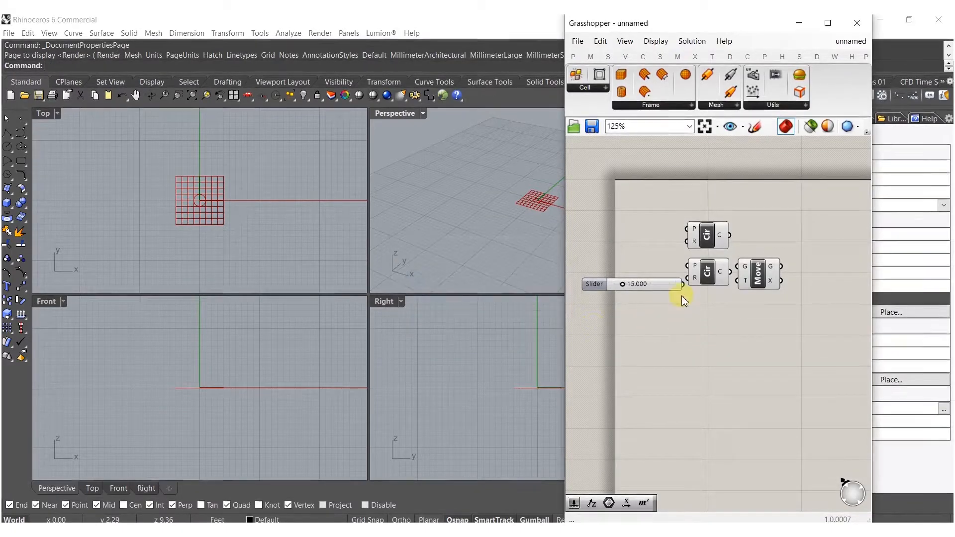
Wire 15 sliders into both circle radii and feed the Move component a Unit Z vector driven by its own 15 slider
{"action": "left_click_drag", "start_coordinate": [694, 278], "coordinate": [664, 245]}
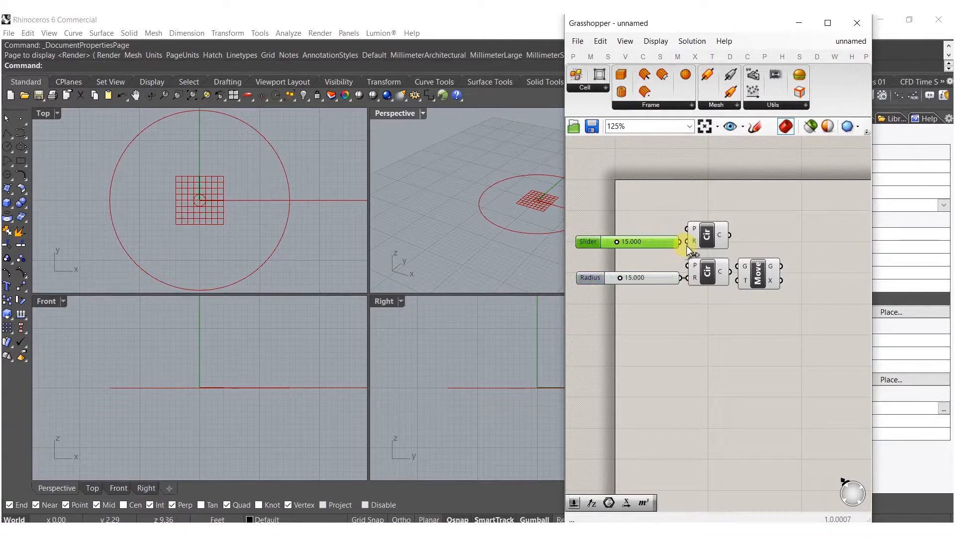
{"action": "double_click", "coordinate": [706, 309]}
{"action": "type", "text": "z"}
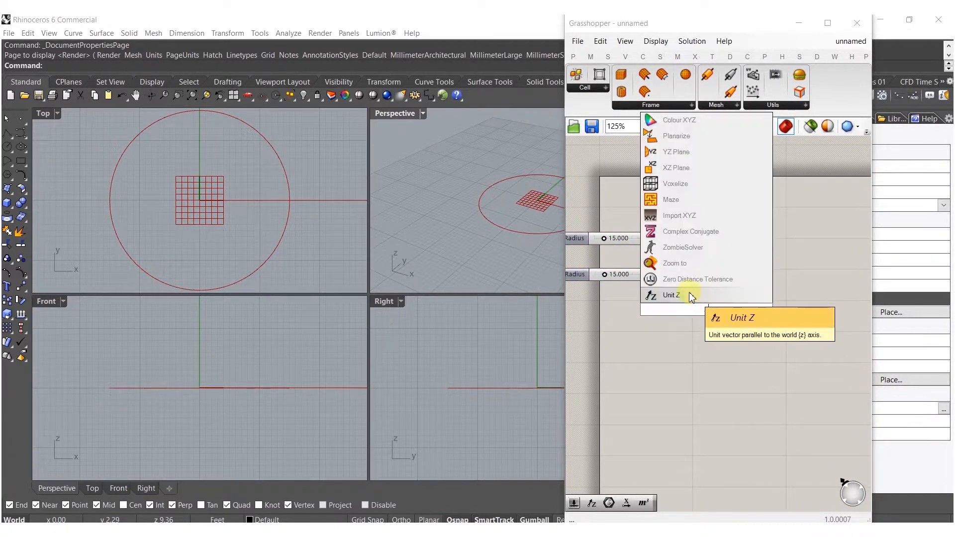
{"action": "left_click", "coordinate": [689, 295]}
{"action": "left_click_drag", "start_coordinate": [721, 277], "coordinate": [727, 310]}
{"action": "left_click_drag", "start_coordinate": [646, 284], "coordinate": [665, 310], "text": "alt"}
{"action": "left_click", "coordinate": [684, 341]}
Connect the lower circle to the Move component's geometry input and enlarge the Perspective view
{"action": "left_click_drag", "start_coordinate": [715, 270], "coordinate": [729, 263]}
{"action": "left_click_drag", "start_coordinate": [743, 270], "coordinate": [750, 277]}
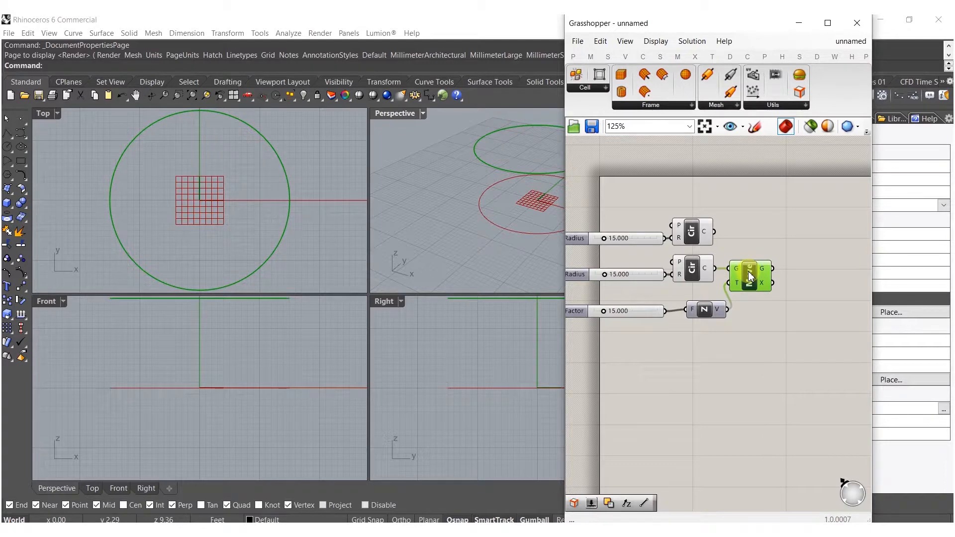
{"action": "left_click", "coordinate": [672, 227]}
{"action": "double_click", "coordinate": [391, 114]}
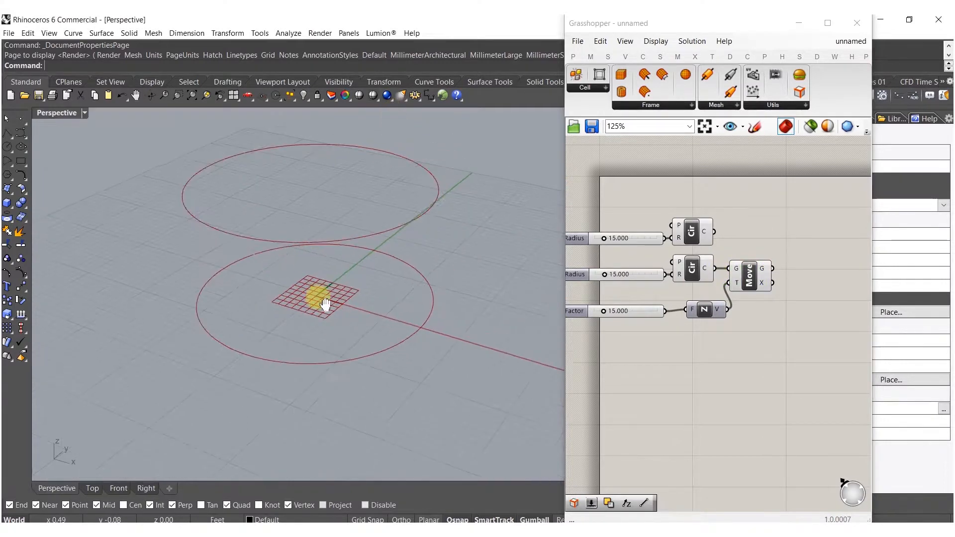
Add a Loft component and connect the moved circle and the upper Circle component to its curves input
{"action": "right_click_drag", "start_coordinate": [841, 272], "coordinate": [755, 276]}
{"action": "double_click", "coordinate": [756, 276]}
{"action": "type", "text": "loft"}
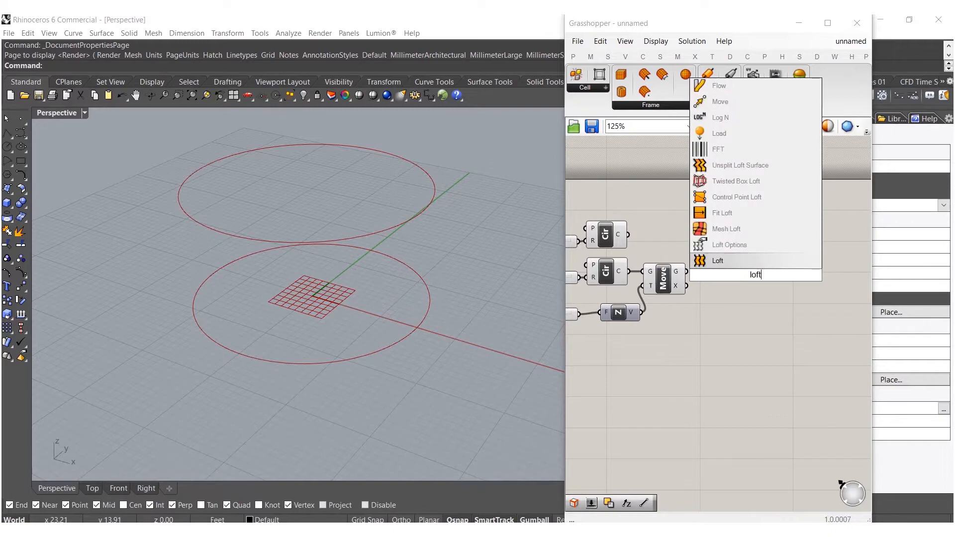
{"action": "left_click", "coordinate": [736, 262]}
{"action": "left_click_drag", "start_coordinate": [736, 269], "coordinate": [628, 235]}
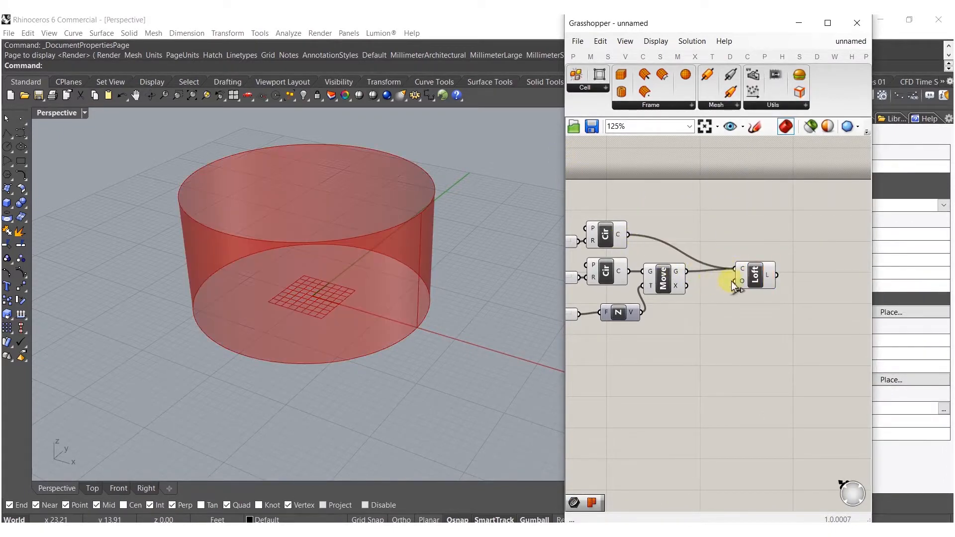
{"action": "left_click", "coordinate": [754, 276]}
Set the Unit Z factor slider to about 15.963 and the moved circle's radius slider to about 24.826
{"action": "right_click_drag", "start_coordinate": [703, 299], "coordinate": [812, 290]}
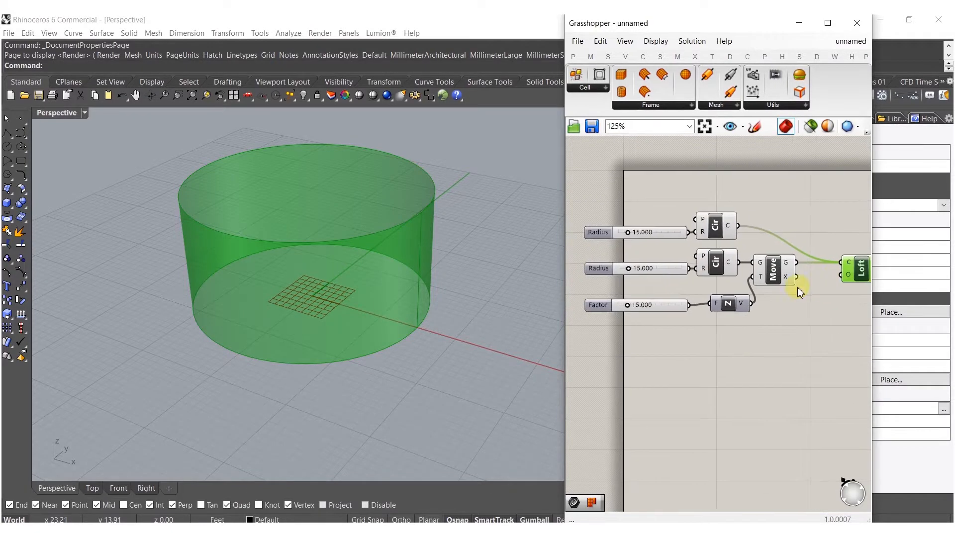
{"action": "scroll", "coordinate": [622, 281], "scroll_direction": "up", "scroll_amount": 3}
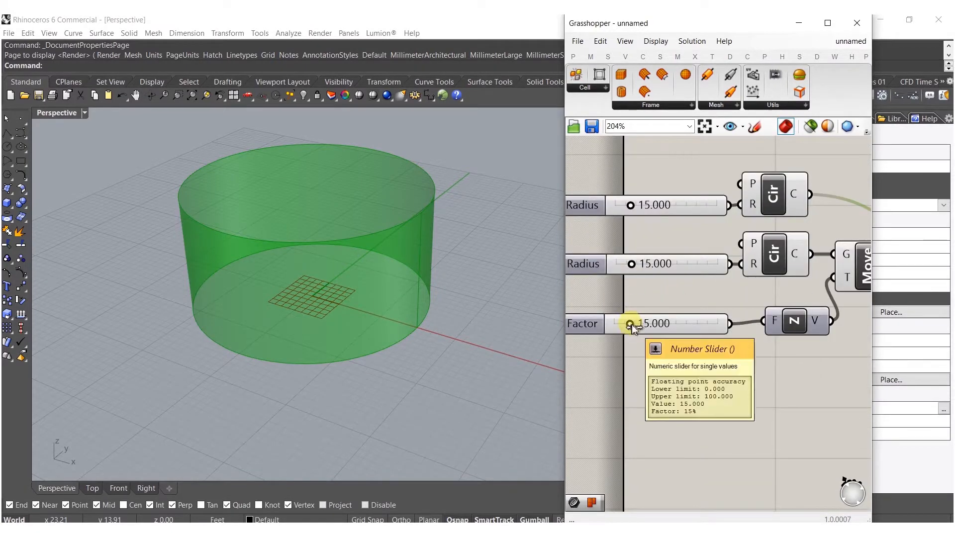
{"action": "left_click_drag", "start_coordinate": [630, 324], "coordinate": [635, 324]}
{"action": "left_click_drag", "start_coordinate": [631, 264], "coordinate": [640, 263]}
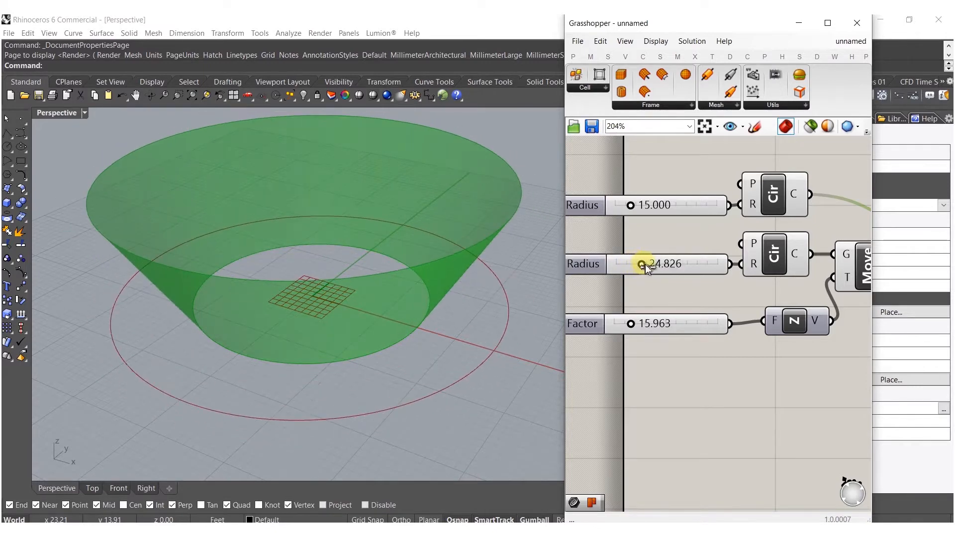
Turn off the preview of both Circle components and the Move component, leaving only the loft displayed
{"action": "scroll", "coordinate": [641, 264], "scroll_direction": "down", "scroll_amount": 3}
{"action": "scroll", "coordinate": [656, 299], "scroll_direction": "down", "scroll_amount": 3}
{"action": "left_click_drag", "start_coordinate": [734, 337], "coordinate": [611, 242]}
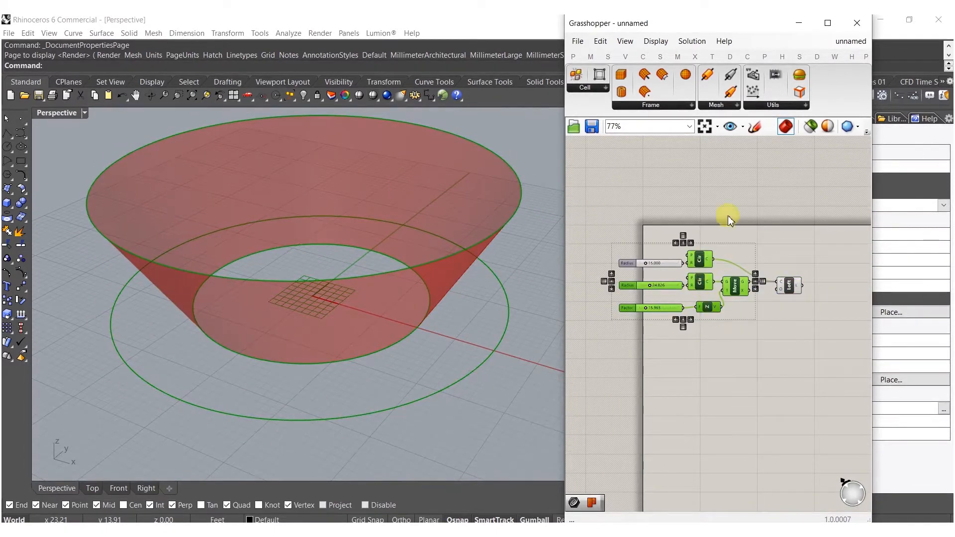
{"action": "middle_click", "coordinate": [709, 282]}
{"action": "left_click", "coordinate": [758, 295]}
{"action": "left_click", "coordinate": [717, 354]}
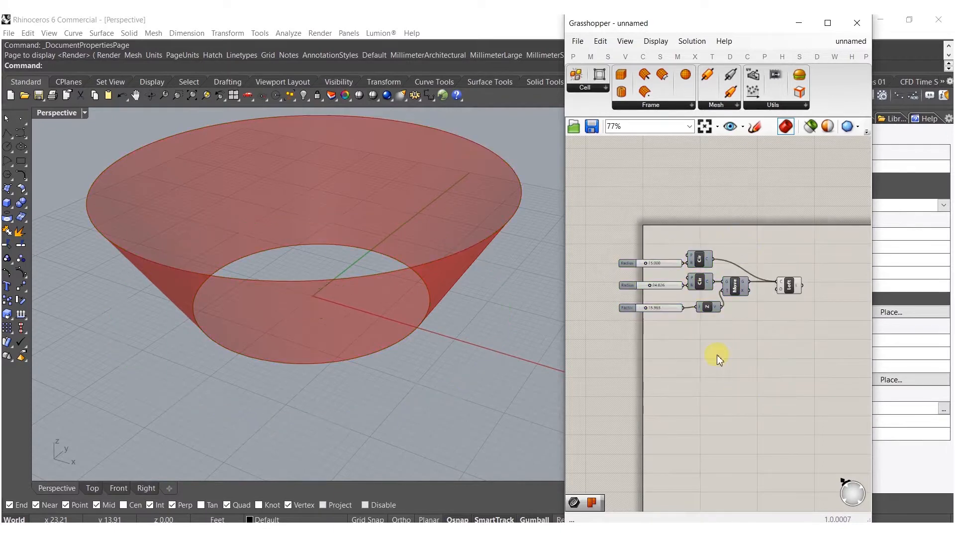
{"action": "left_click_drag", "start_coordinate": [705, 225], "coordinate": [706, 228]}
{"action": "left_click", "coordinate": [696, 243]}
Add a Sphere component to the lower right of the Loft component
{"action": "right_click_drag", "start_coordinate": [765, 302], "coordinate": [686, 295]}
{"action": "double_click", "coordinate": [756, 318]}
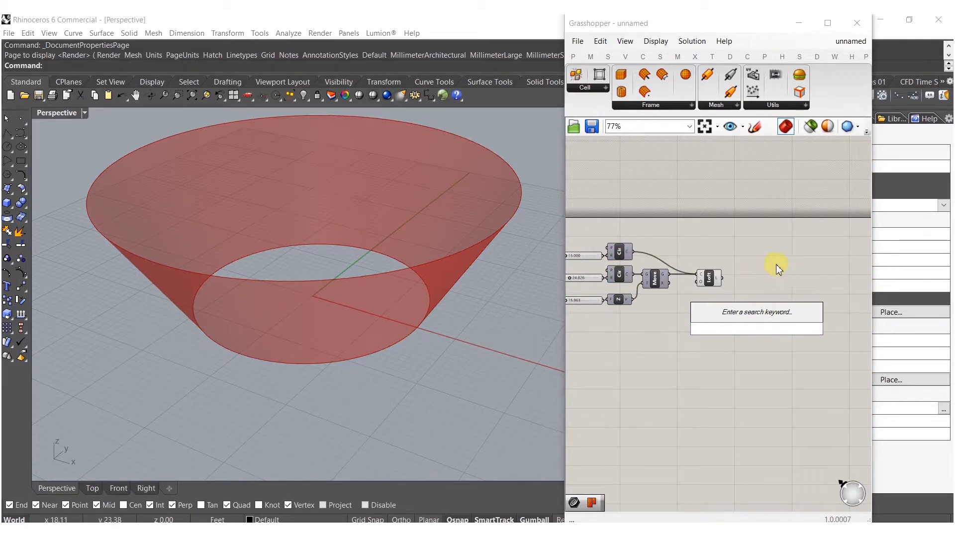
{"action": "type", "text": "sphere"}
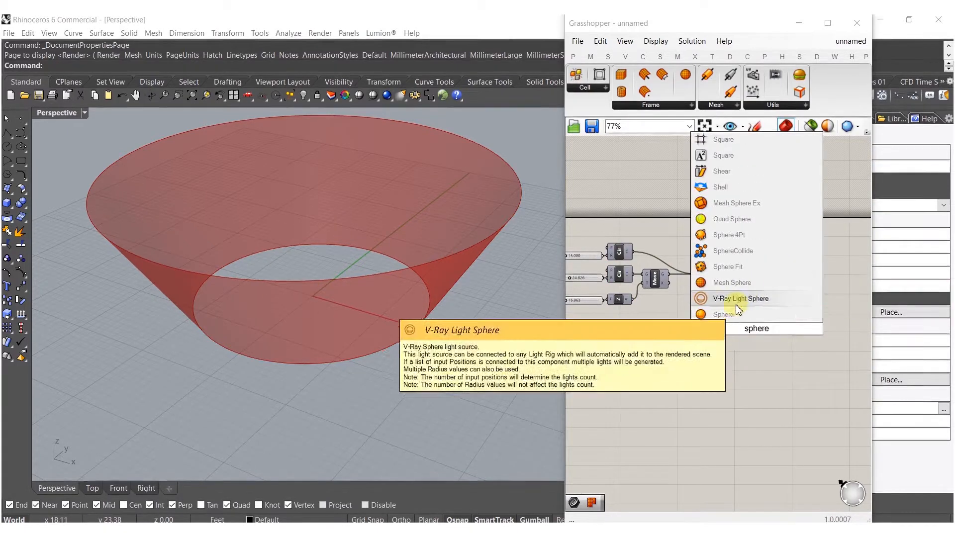
{"action": "left_click", "coordinate": [736, 313]}
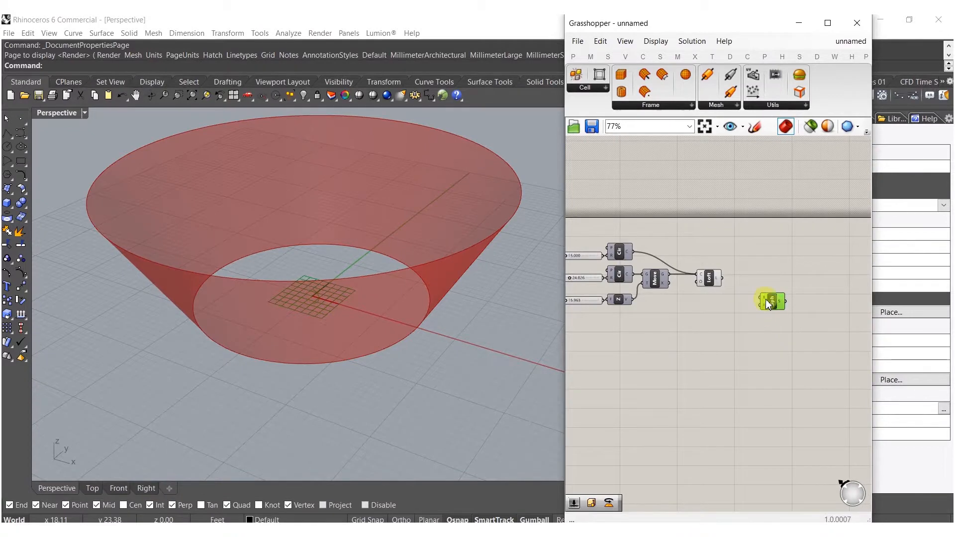
{"action": "scroll", "coordinate": [760, 335], "scroll_direction": "up", "scroll_amount": 4}
{"action": "right_click_drag", "start_coordinate": [750, 270], "coordinate": [754, 308]}
{"action": "left_click", "coordinate": [748, 287]}
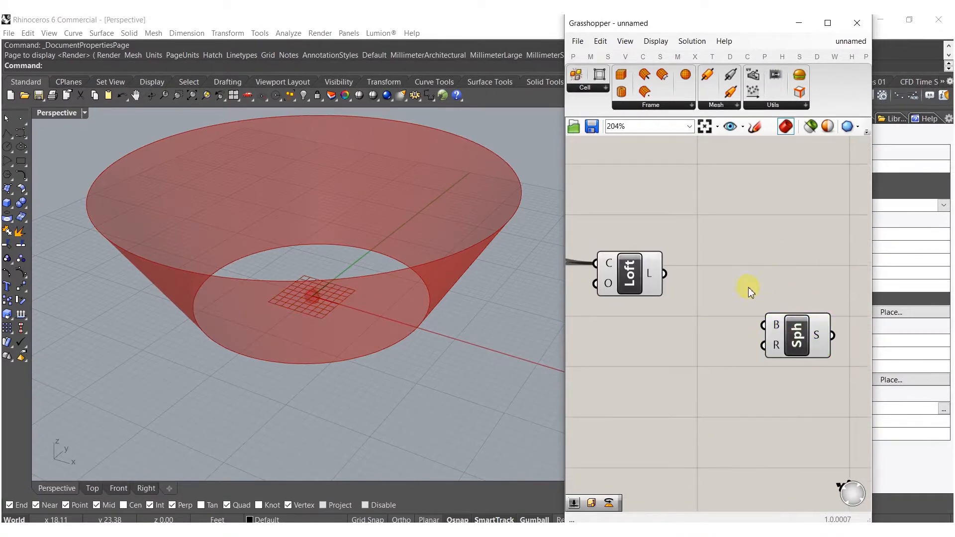
Add a Cap component beside the Loft and connect the lofted surface to its input
{"action": "right_click_drag", "start_coordinate": [691, 245], "coordinate": [724, 264]}
{"action": "double_click", "coordinate": [733, 273]}
{"action": "type", "text": "cap"}
{"action": "left_click", "coordinate": [731, 258]}
{"action": "left_click_drag", "start_coordinate": [697, 290], "coordinate": [741, 295]}
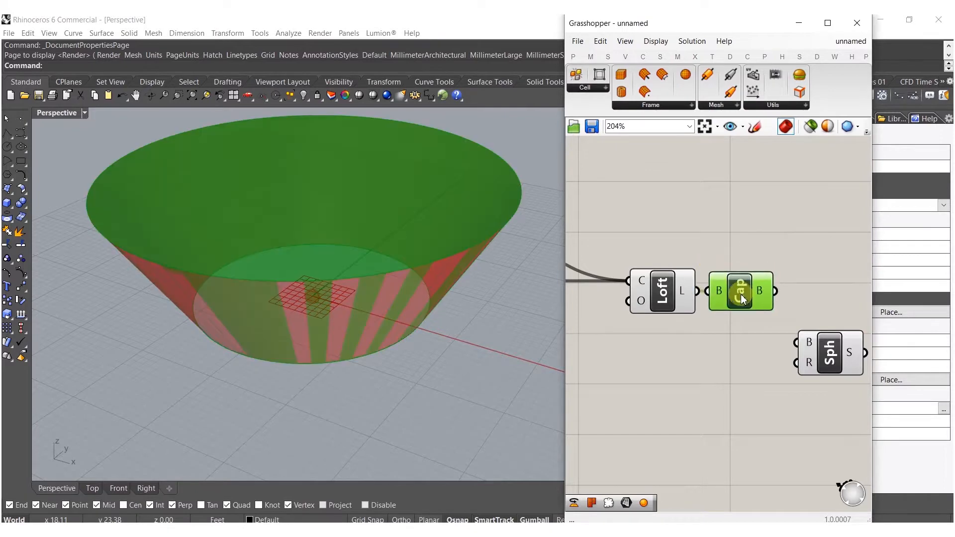
Add a Volume component after the Cap and connect the capped solid to its geometry input
{"action": "right_click_drag", "start_coordinate": [784, 300], "coordinate": [731, 294]}
{"action": "left_click", "coordinate": [747, 279]}
{"action": "double_click", "coordinate": [745, 282]}
{"action": "type", "text": "colume"}
{"action": "left_click", "coordinate": [784, 255]}
{"action": "left_click_drag", "start_coordinate": [724, 285], "coordinate": [745, 284]}
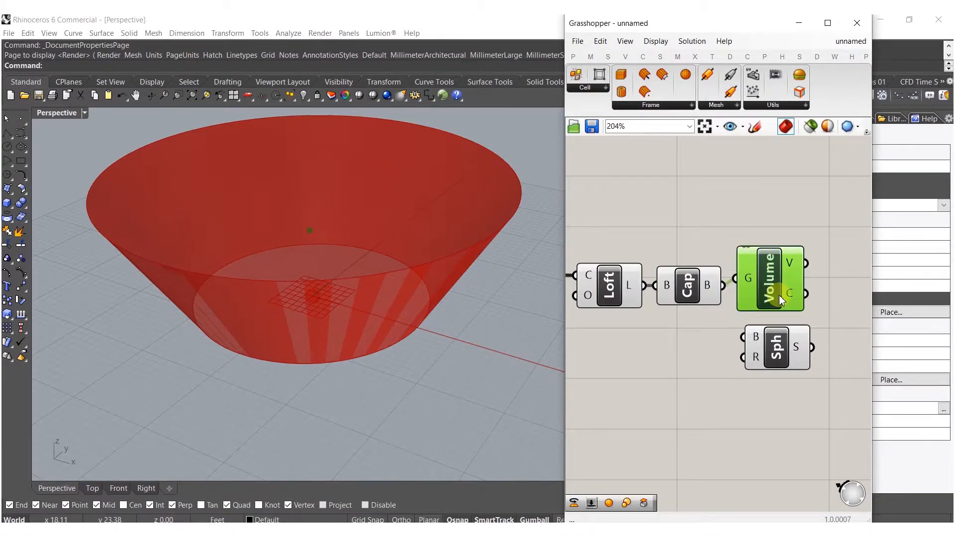
Connect the Volume centroid to the Sphere component's base input and move the Sphere to the right of Volume
{"action": "right_click_drag", "start_coordinate": [779, 294], "coordinate": [757, 296]}
{"action": "left_click_drag", "start_coordinate": [720, 338], "coordinate": [733, 285]}
{"action": "left_click_drag", "start_coordinate": [757, 354], "coordinate": [830, 322]}
{"action": "right_click_drag", "start_coordinate": [779, 352], "coordinate": [847, 372]}
Turn off the preview of the Cap and Volume components
{"action": "left_click_drag", "start_coordinate": [823, 380], "coordinate": [740, 251]}
{"action": "middle_click", "coordinate": [768, 307]}
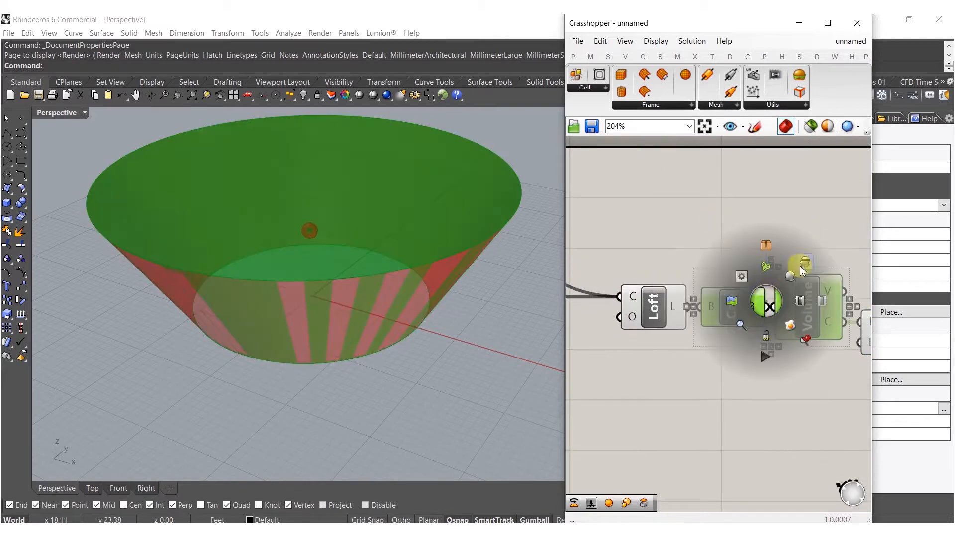
{"action": "left_click", "coordinate": [741, 298]}
{"action": "left_click", "coordinate": [680, 331]}
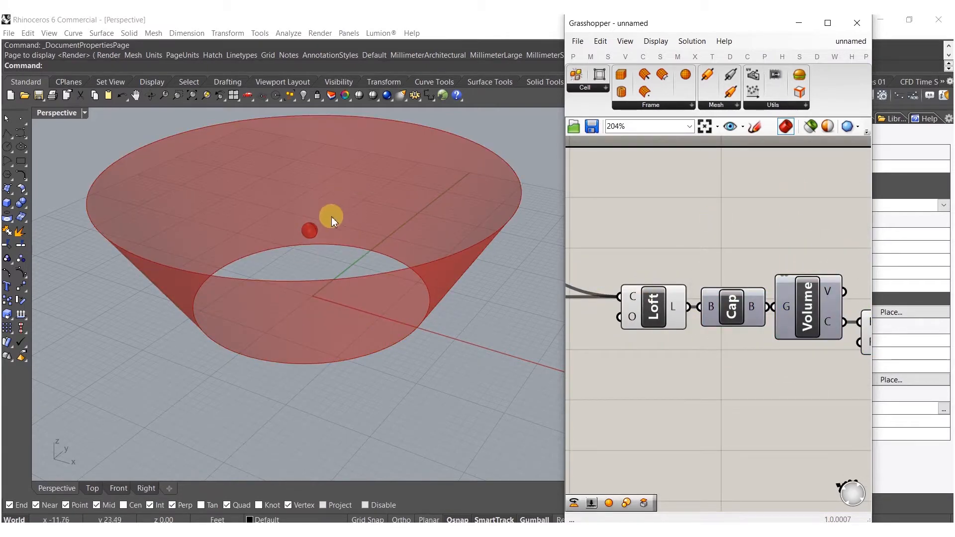
Add a number slider of 5.000 below the Volume component and connect it to the Sphere's radius input
{"action": "right_click_drag", "start_coordinate": [835, 485], "coordinate": [681, 351]}
{"action": "double_click", "coordinate": [683, 357]}
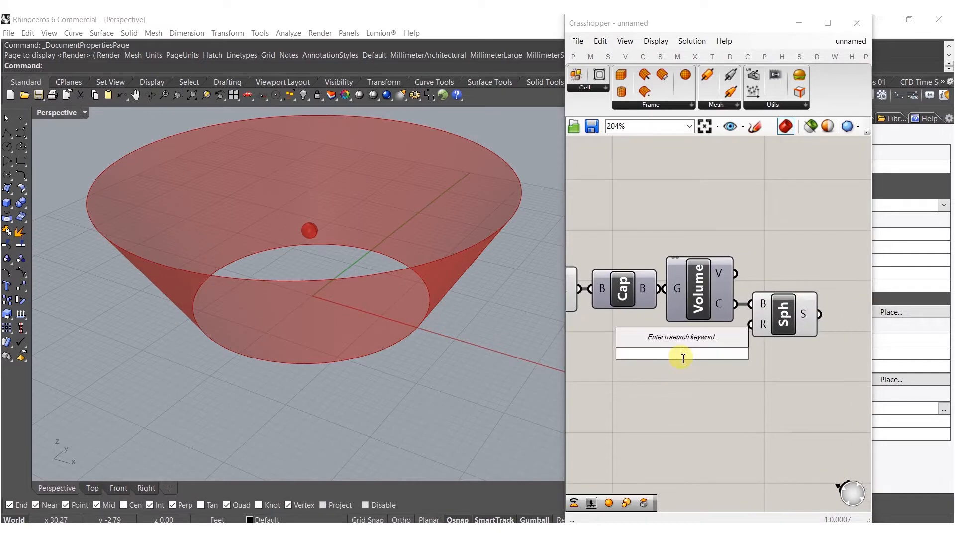
{"action": "type", "text": "5."}
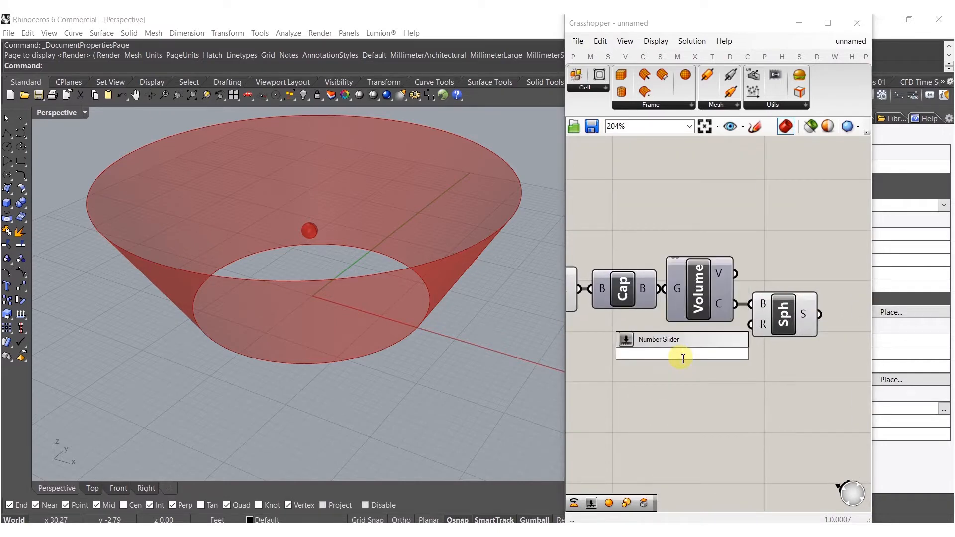
{"action": "key", "text": "Return"}
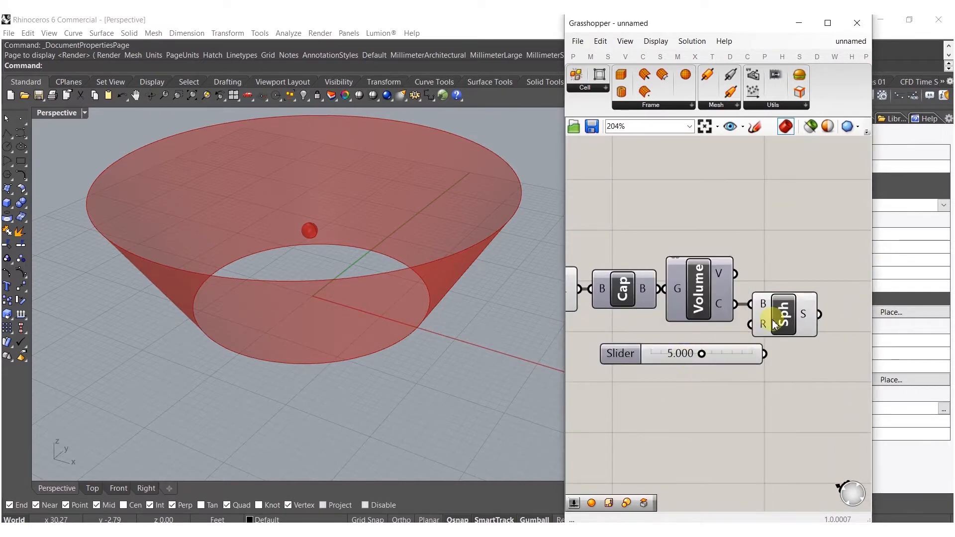
{"action": "left_click_drag", "start_coordinate": [749, 325], "coordinate": [711, 343]}
{"action": "left_click", "coordinate": [713, 365]}
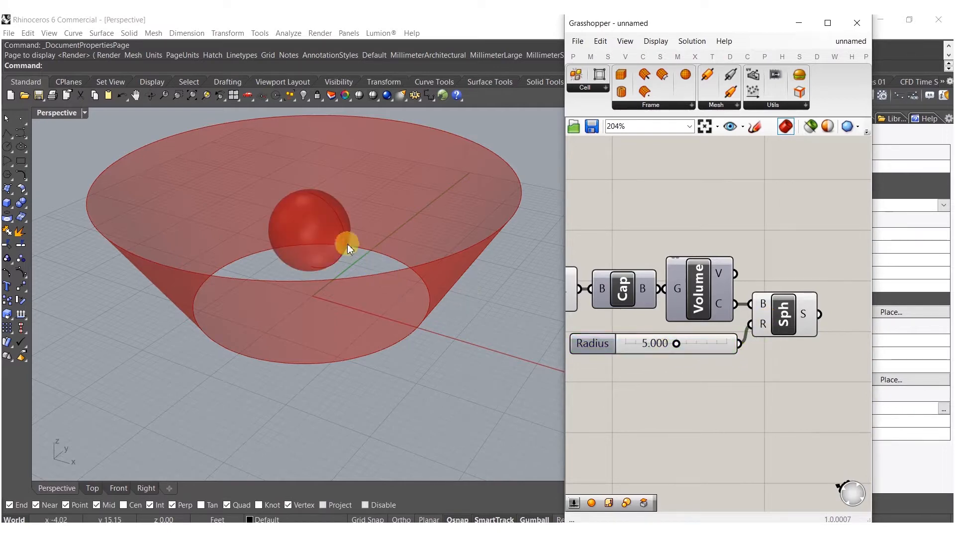
Add the Rotate component for rotating an object in a plane and connect the Sphere output to its geometry input
{"action": "right_click_drag", "start_coordinate": [347, 244], "coordinate": [351, 319]}
{"action": "right_click_drag", "start_coordinate": [441, 315], "coordinate": [337, 291]}
{"action": "right_click_drag", "start_coordinate": [796, 369], "coordinate": [737, 365]}
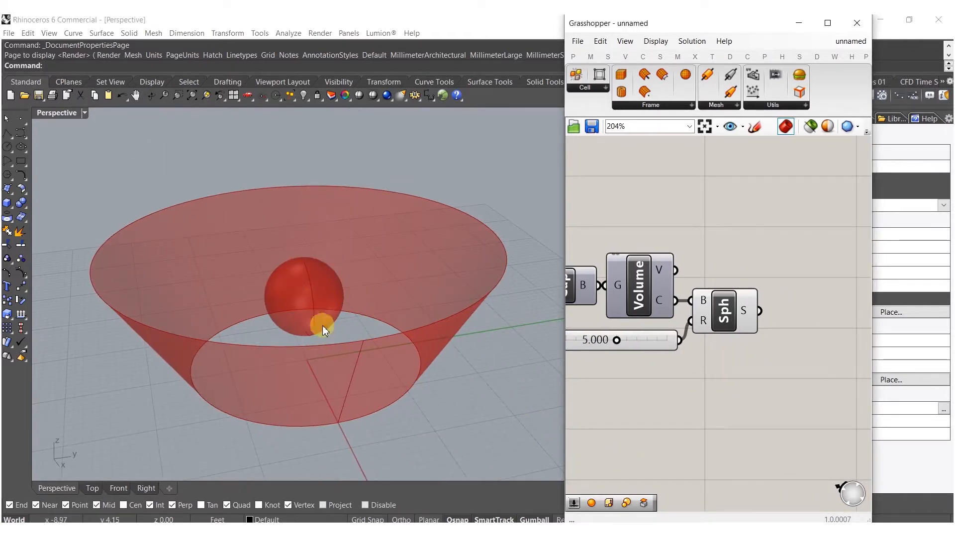
{"action": "right_click_drag", "start_coordinate": [328, 282], "coordinate": [353, 368]}
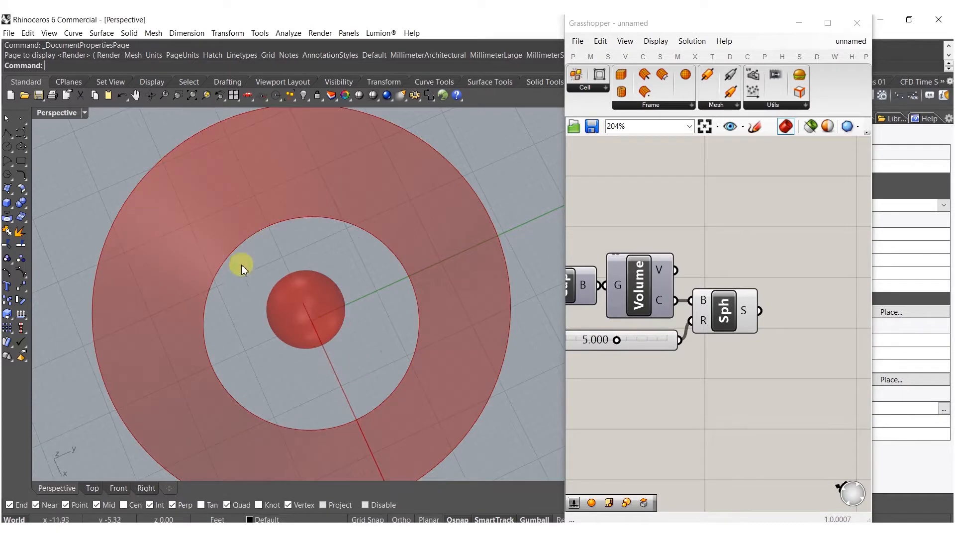
{"action": "right_click_drag", "start_coordinate": [792, 378], "coordinate": [745, 378]}
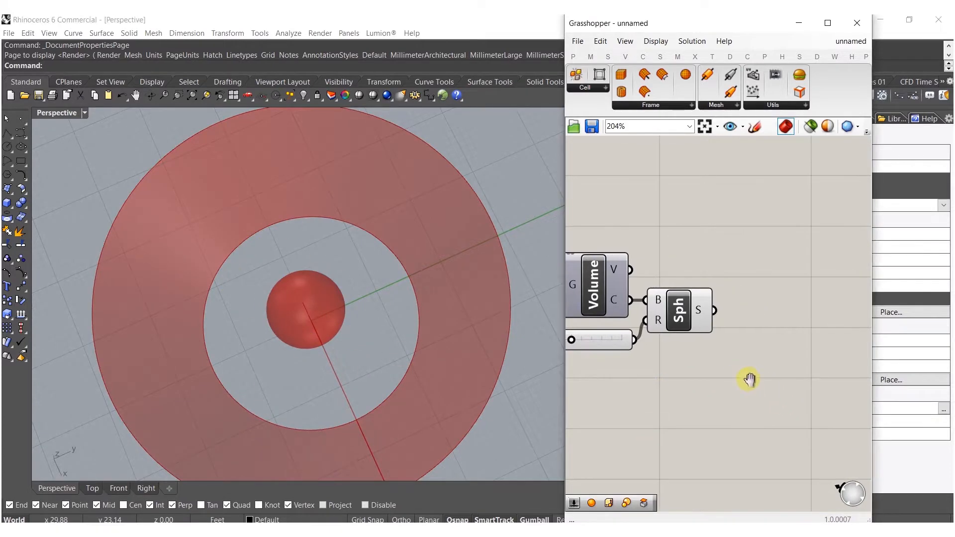
{"action": "right_click_drag", "start_coordinate": [149, 331], "coordinate": [262, 265]}
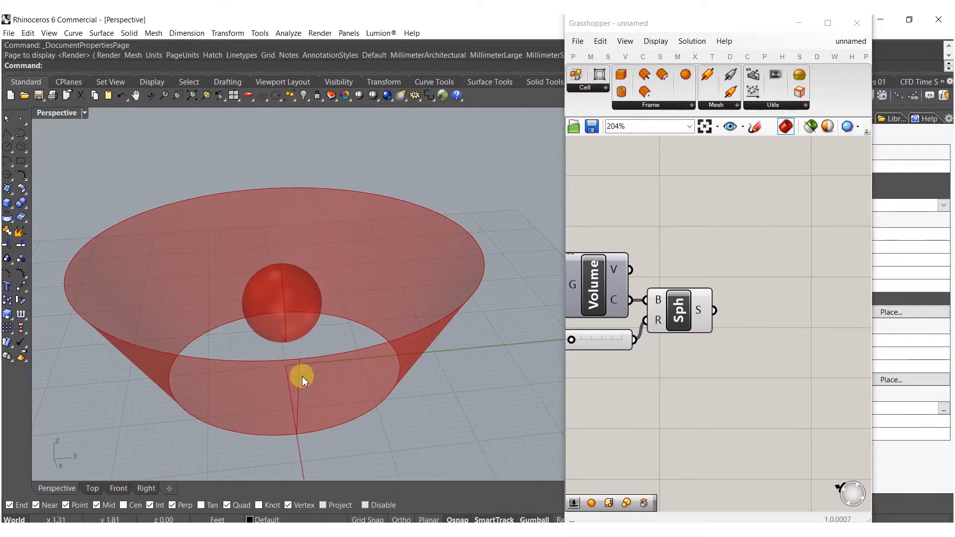
{"action": "double_click", "coordinate": [706, 344]}
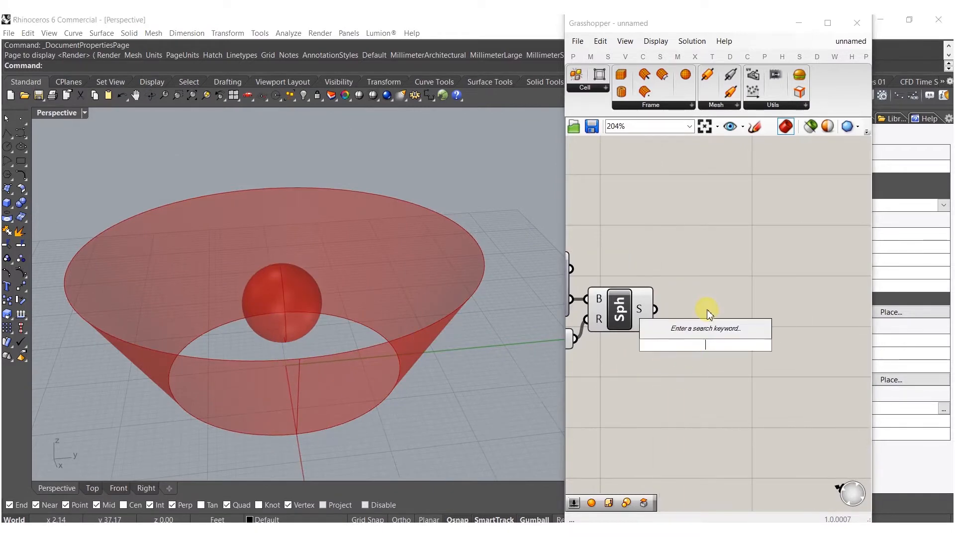
{"action": "type", "text": "rot"}
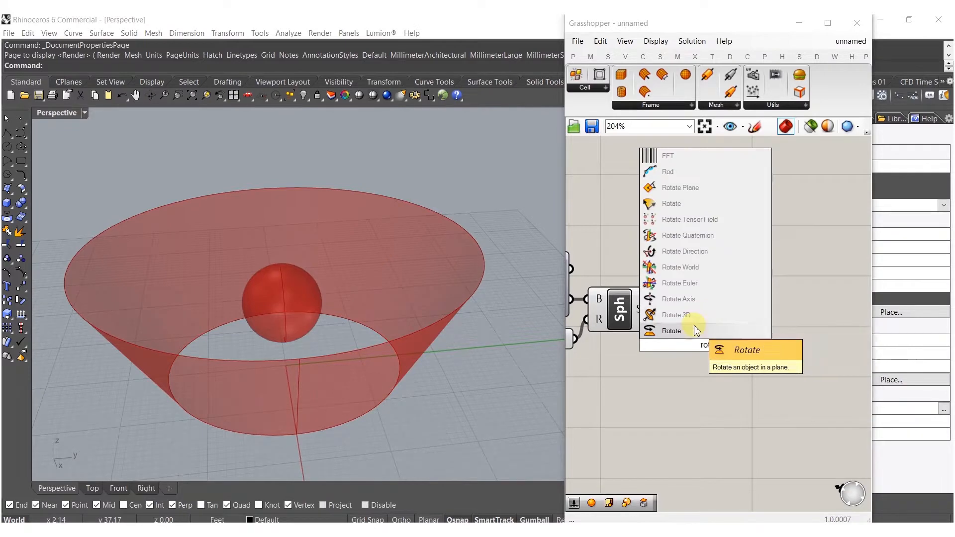
{"action": "left_click", "coordinate": [677, 330]}
{"action": "left_click_drag", "start_coordinate": [689, 336], "coordinate": [654, 309]}
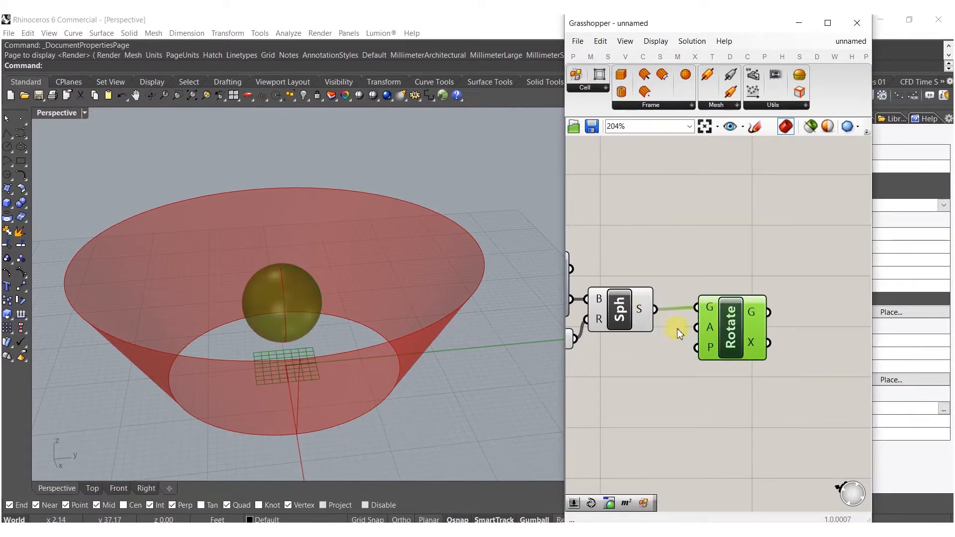
Connect the Volume centroid to Rotate's plane input, set its angle input to degrees and move Rotate further right
{"action": "right_click_drag", "start_coordinate": [707, 350], "coordinate": [747, 360]}
{"action": "left_click_drag", "start_coordinate": [736, 356], "coordinate": [610, 309]}
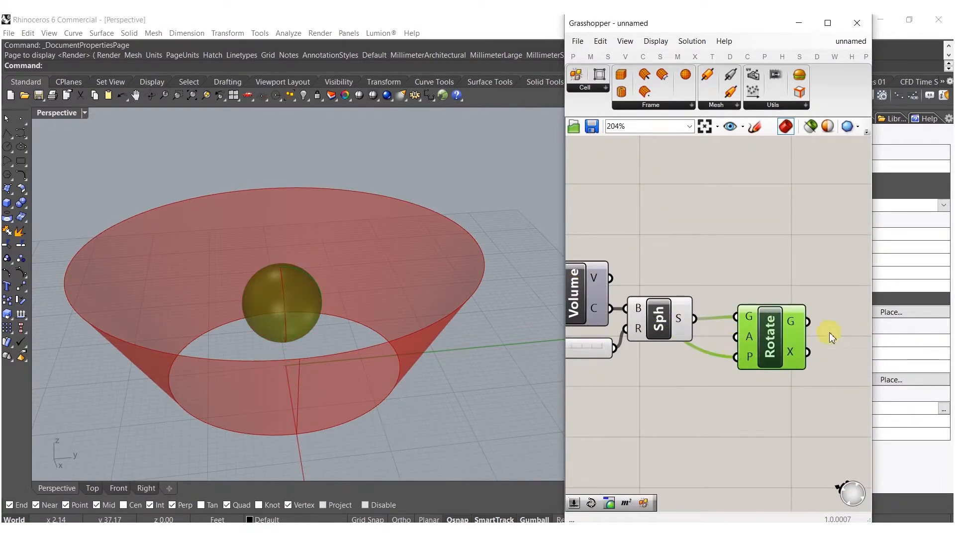
{"action": "left_click_drag", "start_coordinate": [783, 334], "coordinate": [796, 335]}
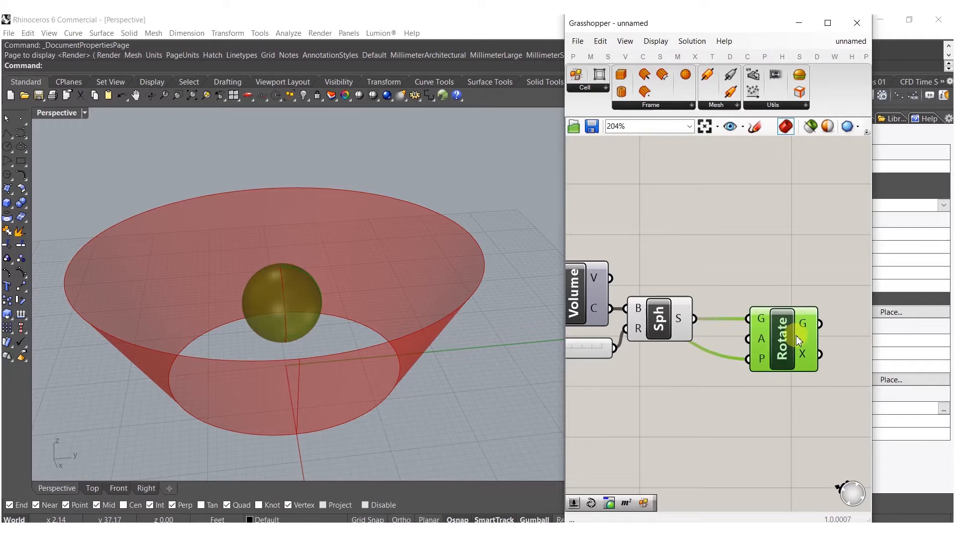
{"action": "right_click", "coordinate": [761, 339]}
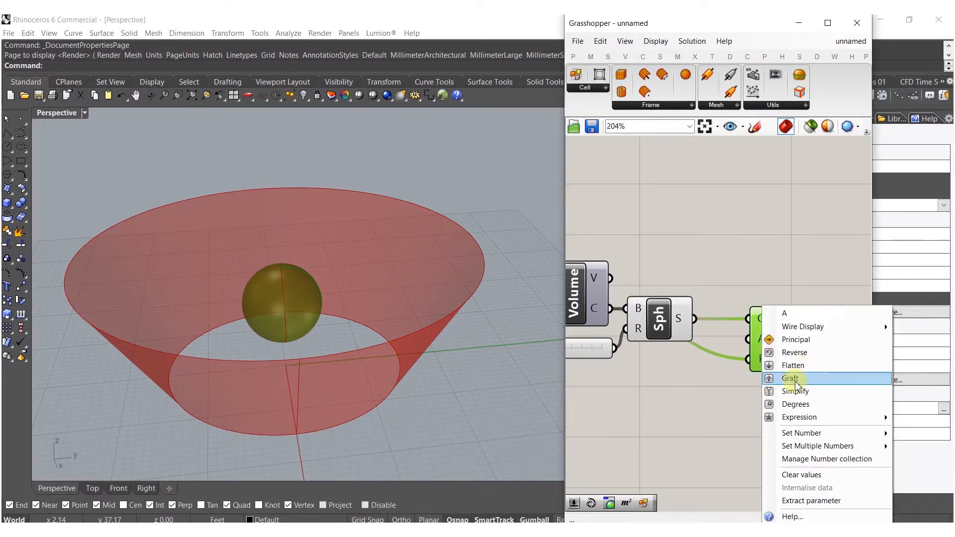
{"action": "left_click", "coordinate": [795, 404]}
{"action": "left_click_drag", "start_coordinate": [771, 366], "coordinate": [825, 351]}
Add a number slider of 150.000 and connect it to Rotate's angle input
{"action": "double_click", "coordinate": [690, 404]}
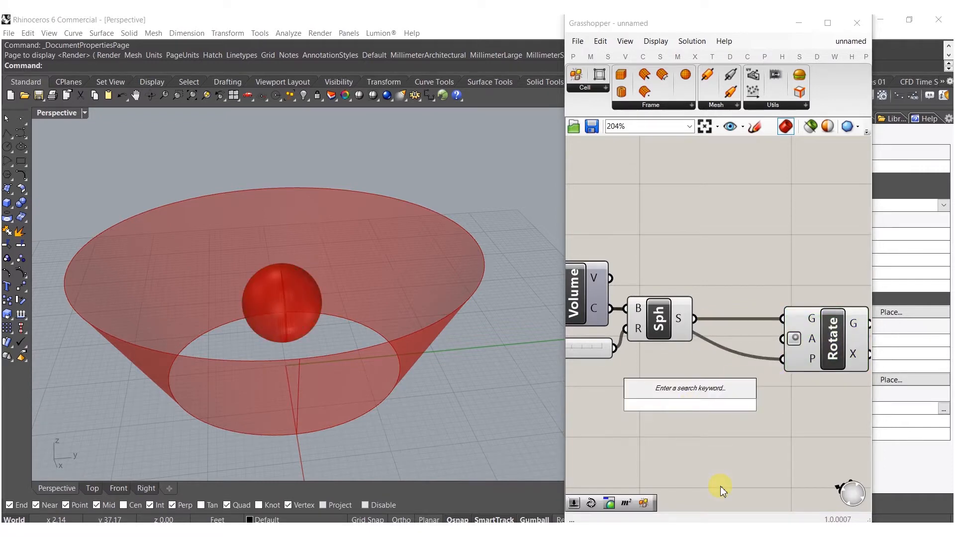
{"action": "type", "text": "11"}
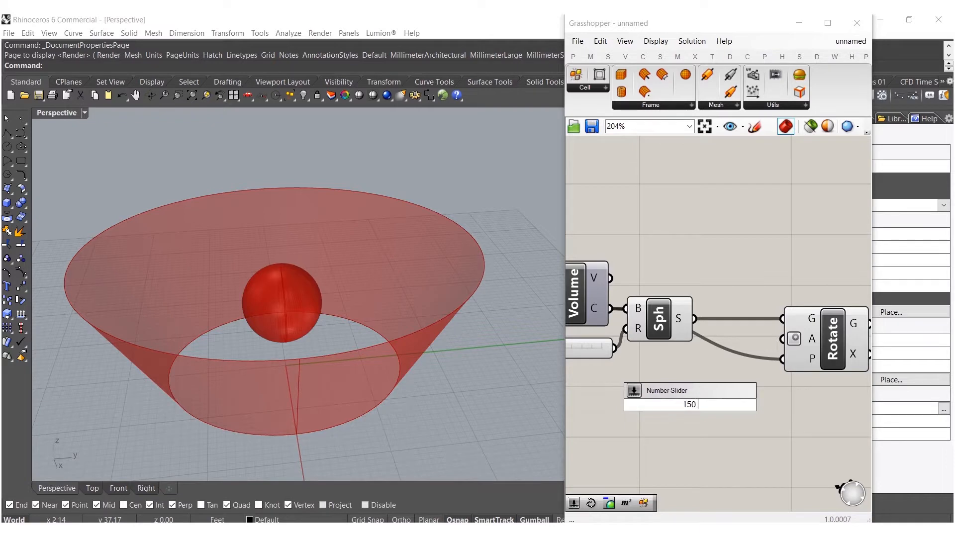
{"action": "type", "text": "0"}
{"action": "key", "text": "Return"}
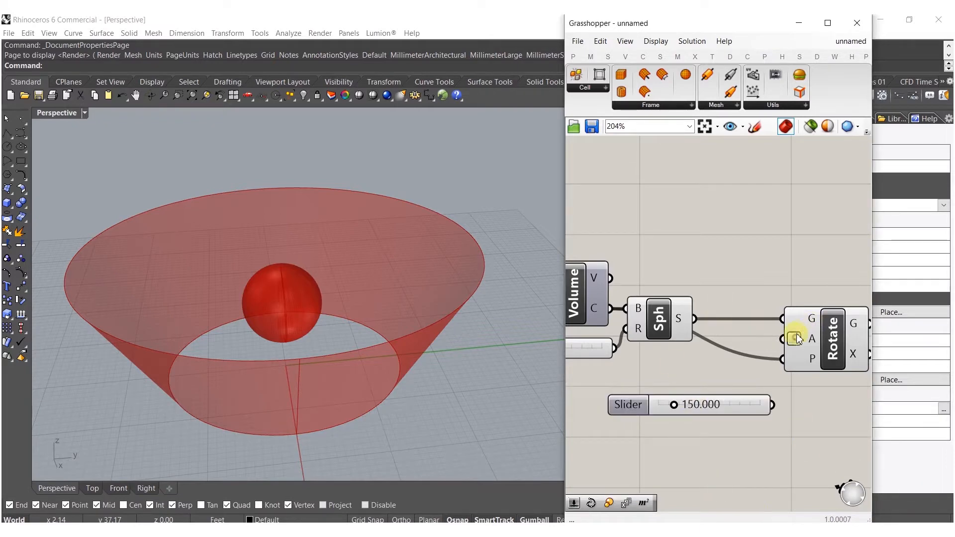
{"action": "left_click_drag", "start_coordinate": [782, 339], "coordinate": [772, 404]}
Left-align the sphere Radius and Angle sliders and place the Angle slider directly beneath the Radius slider
{"action": "right_click_drag", "start_coordinate": [735, 398], "coordinate": [775, 411]}
{"action": "left_click", "coordinate": [649, 367], "text": "shift"}
{"action": "right_click_drag", "start_coordinate": [649, 367], "coordinate": [687, 371]}
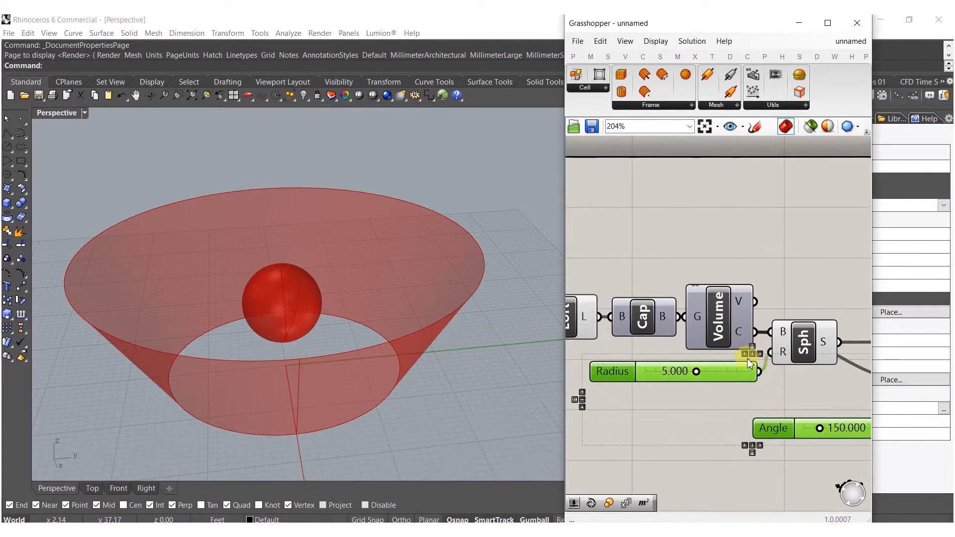
{"action": "left_click", "coordinate": [745, 354]}
{"action": "left_click", "coordinate": [680, 479]}
{"action": "left_click_drag", "start_coordinate": [625, 434], "coordinate": [625, 405]}
{"action": "scroll", "coordinate": [696, 407], "scroll_direction": "down", "scroll_amount": 5}
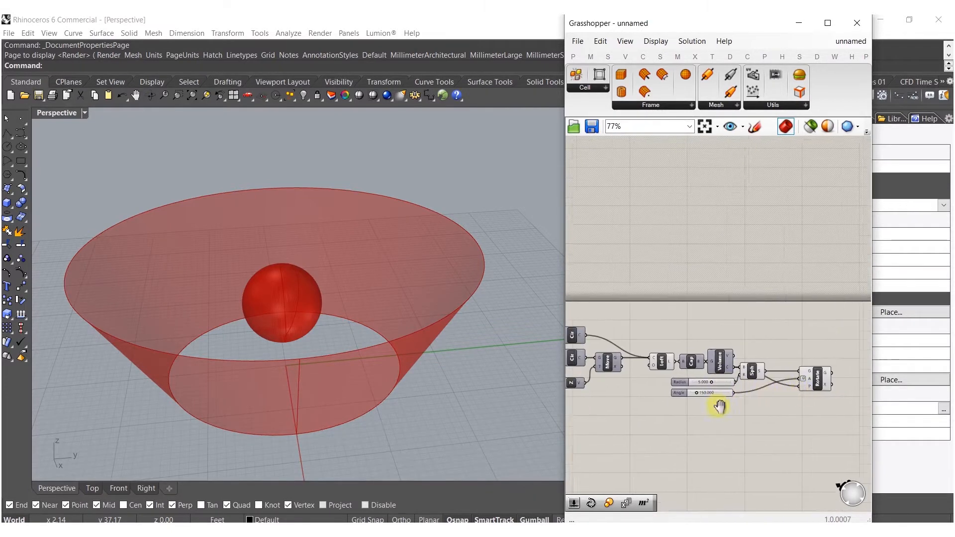
Turn off the preview of the Sphere component
{"action": "left_click_drag", "start_coordinate": [775, 431], "coordinate": [715, 311]}
{"action": "middle_click", "coordinate": [735, 356]}
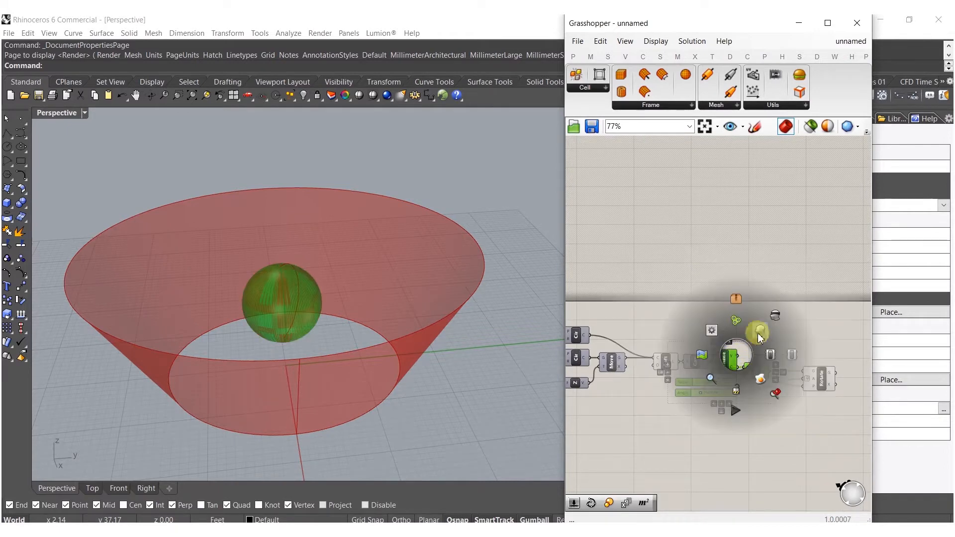
{"action": "left_click", "coordinate": [783, 304]}
Add a ConformSS lattice component to the right of Rotate
{"action": "right_click_drag", "start_coordinate": [816, 338], "coordinate": [769, 338]}
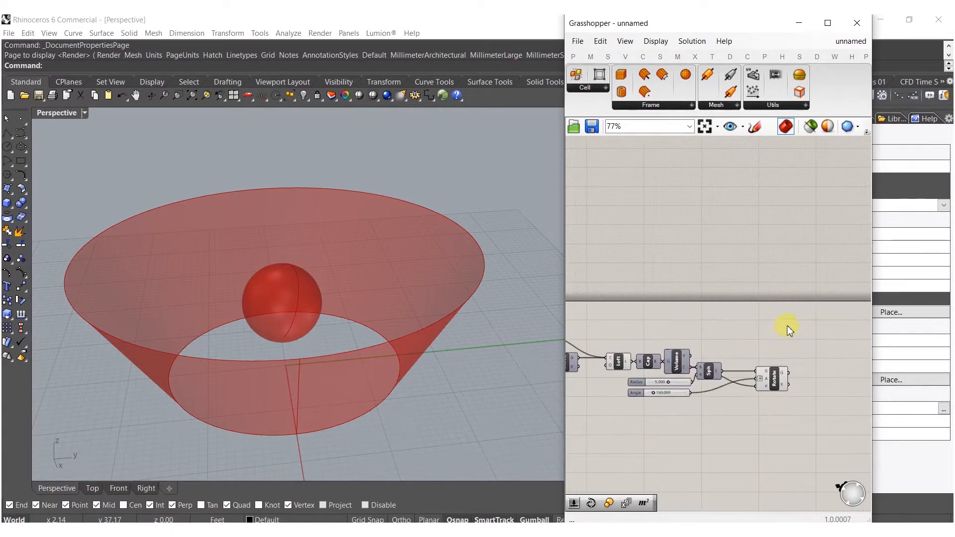
{"action": "right_click_drag", "start_coordinate": [851, 335], "coordinate": [804, 335]}
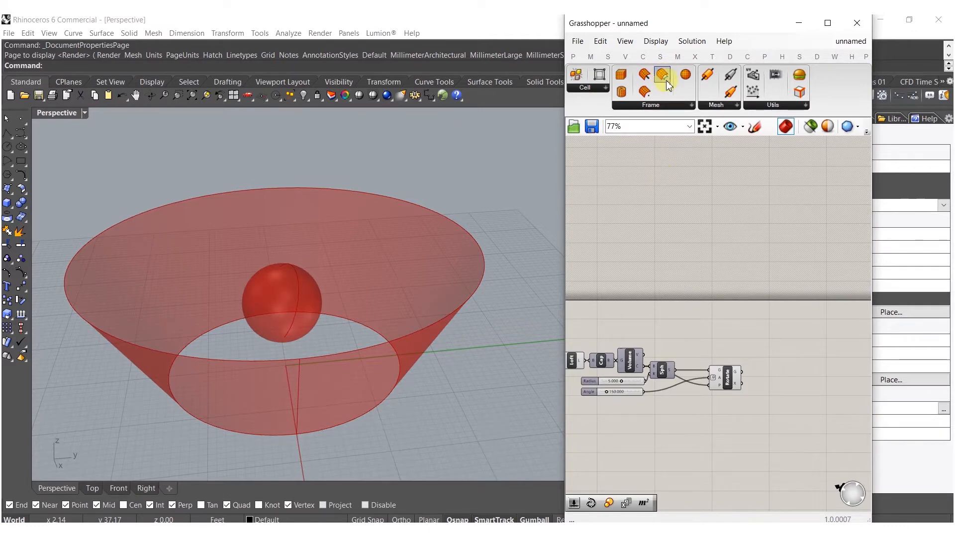
{"action": "left_click_drag", "start_coordinate": [666, 79], "coordinate": [783, 344]}
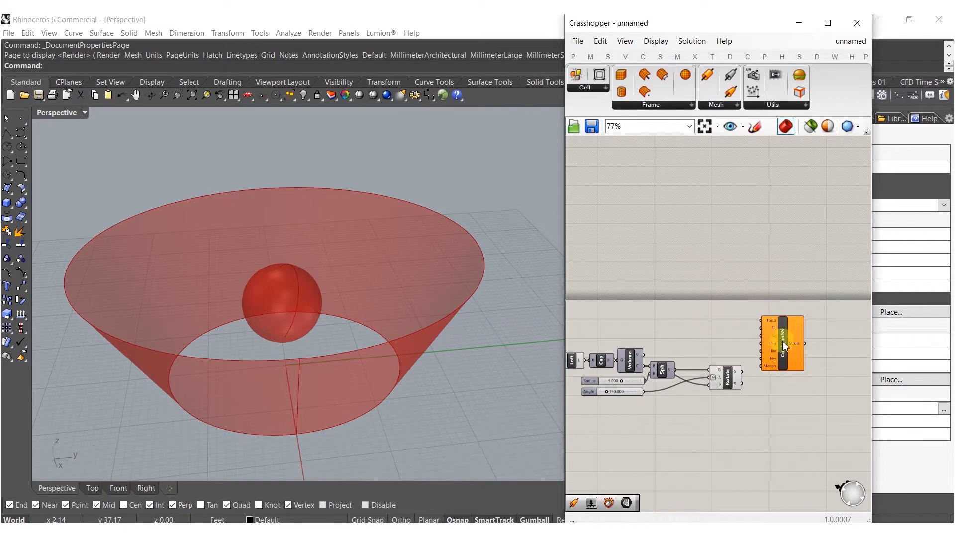
{"action": "scroll", "coordinate": [760, 321], "scroll_direction": "up", "scroll_amount": 3}
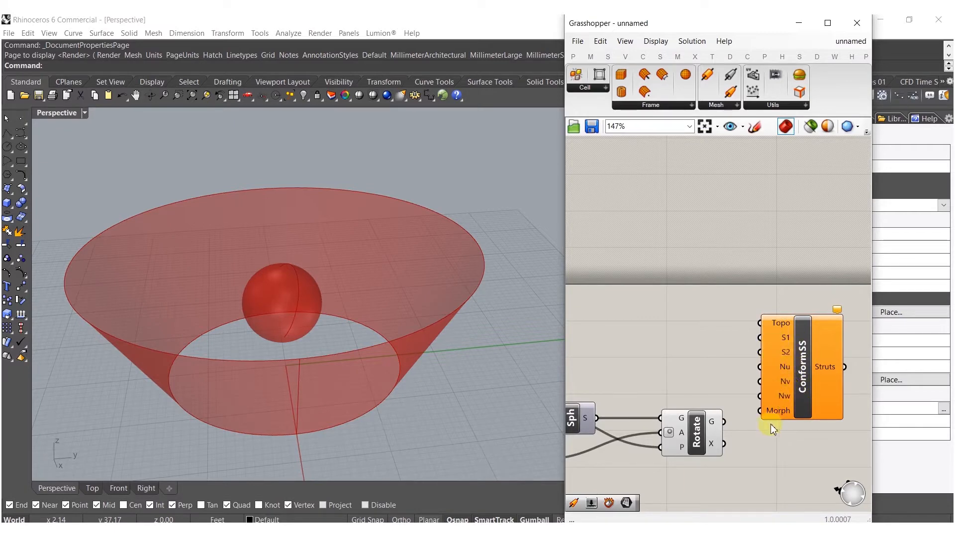
{"action": "right_click_drag", "start_coordinate": [781, 348], "coordinate": [750, 372]}
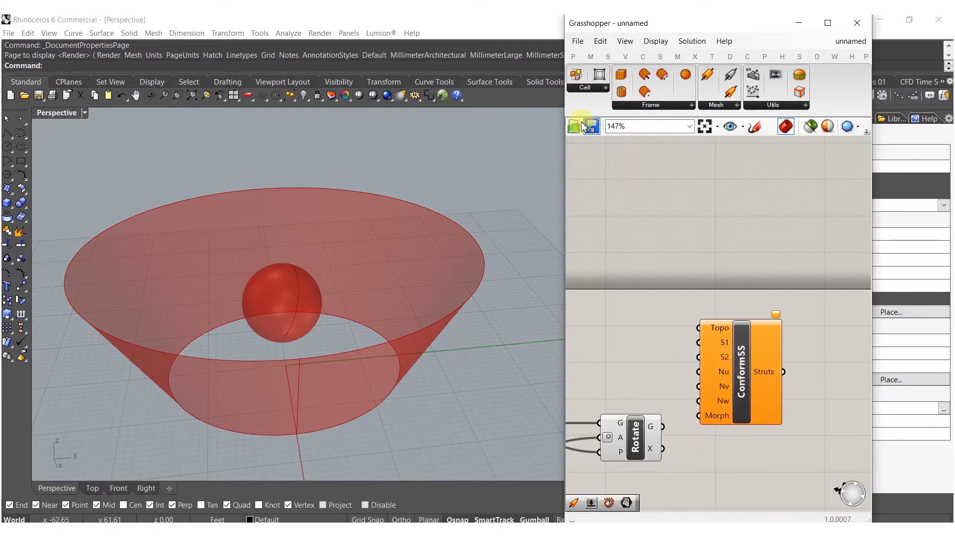
Add a PresetCell component above Rotate and connect its Topo output to ConformSS's Topo input
{"action": "left_click_drag", "start_coordinate": [578, 77], "coordinate": [631, 276]}
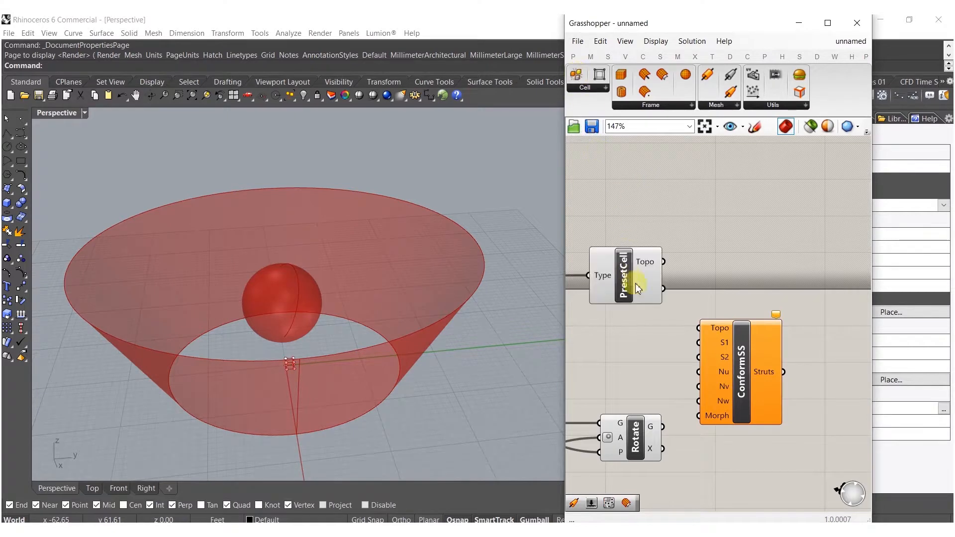
{"action": "right_click_drag", "start_coordinate": [633, 279], "coordinate": [735, 270]}
{"action": "right_click_drag", "start_coordinate": [757, 305], "coordinate": [706, 291]}
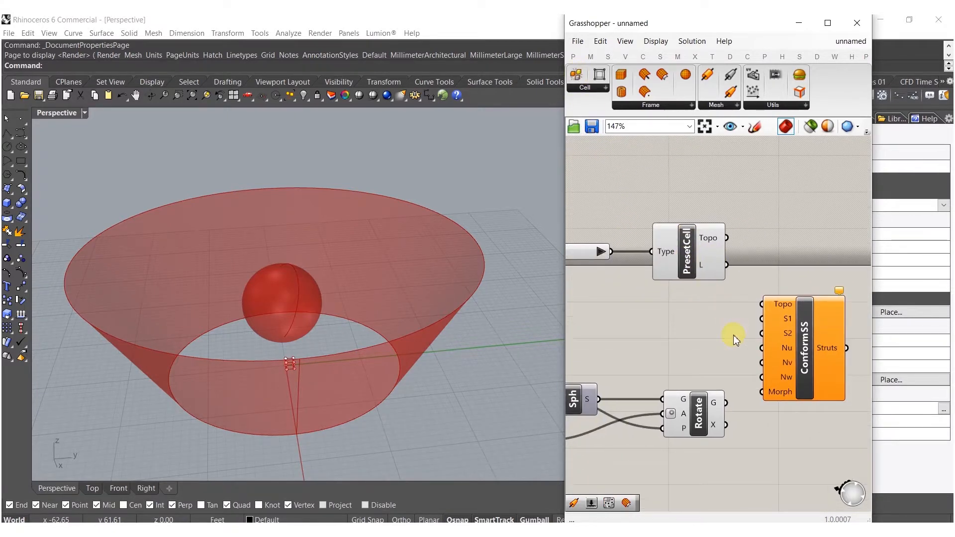
{"action": "left_click_drag", "start_coordinate": [766, 307], "coordinate": [729, 242]}
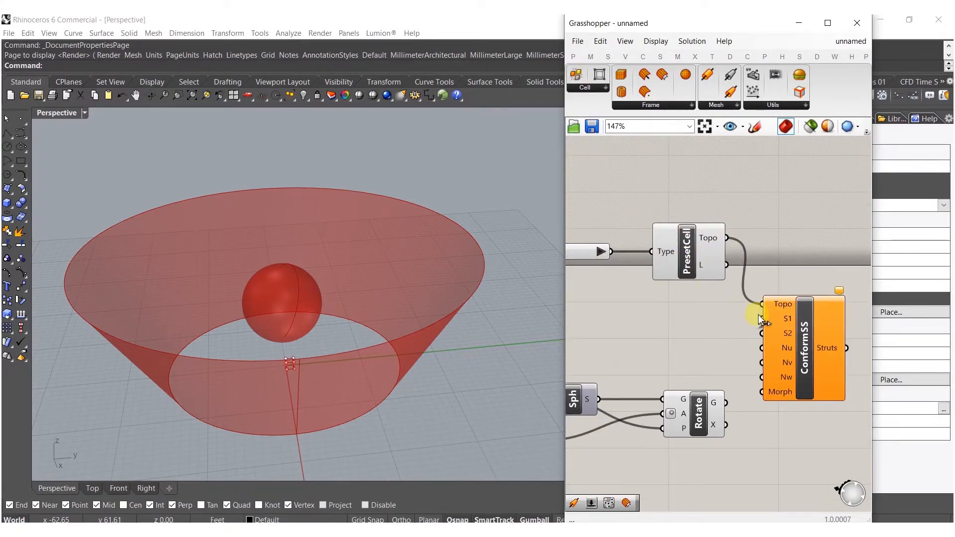
Connect the Loft output to ConformSS's S1 surface input
{"action": "scroll", "coordinate": [733, 330], "scroll_direction": "down", "scroll_amount": 2}
{"action": "right_click_drag", "start_coordinate": [732, 330], "coordinate": [792, 304]}
{"action": "left_click_drag", "start_coordinate": [812, 304], "coordinate": [865, 372]}
{"action": "left_click_drag", "start_coordinate": [778, 353], "coordinate": [692, 341]}
{"action": "right_click_drag", "start_coordinate": [692, 341], "coordinate": [585, 309]}
Widen the Grasshopper window, connect the rotated sphere geometry to ConformSS's S2 input and move ConformSS further right
{"action": "left_click_drag", "start_coordinate": [563, 292], "coordinate": [426, 298]}
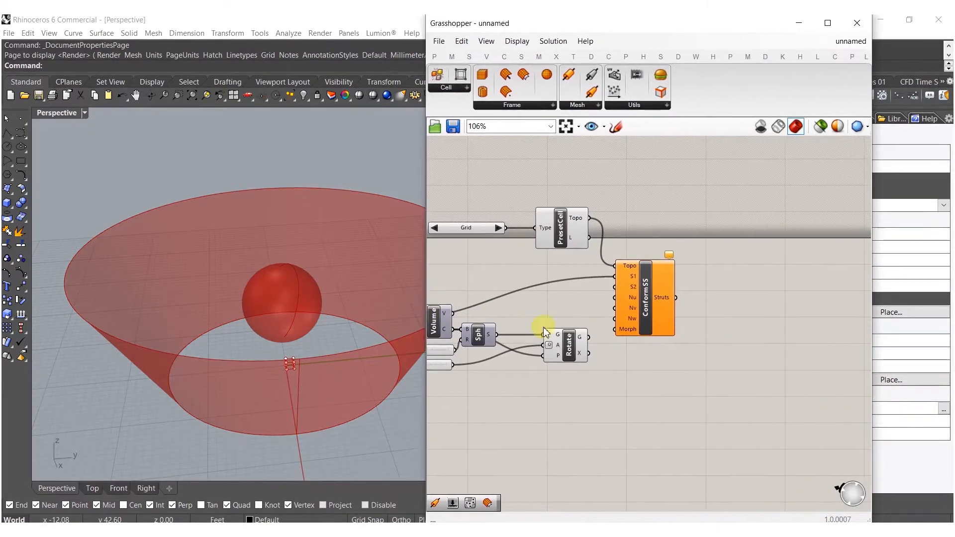
{"action": "scroll", "coordinate": [659, 308], "scroll_direction": "up", "scroll_amount": 4}
{"action": "left_click_drag", "start_coordinate": [682, 308], "coordinate": [658, 339]}
{"action": "left_click_drag", "start_coordinate": [744, 276], "coordinate": [817, 330]}
Move the Grid selector and PresetCell component down together, closer to the Rotate component
{"action": "right_click_drag", "start_coordinate": [645, 217], "coordinate": [708, 275]}
{"action": "left_click_drag", "start_coordinate": [681, 284], "coordinate": [450, 166]}
{"action": "left_click_drag", "start_coordinate": [666, 215], "coordinate": [674, 300]}
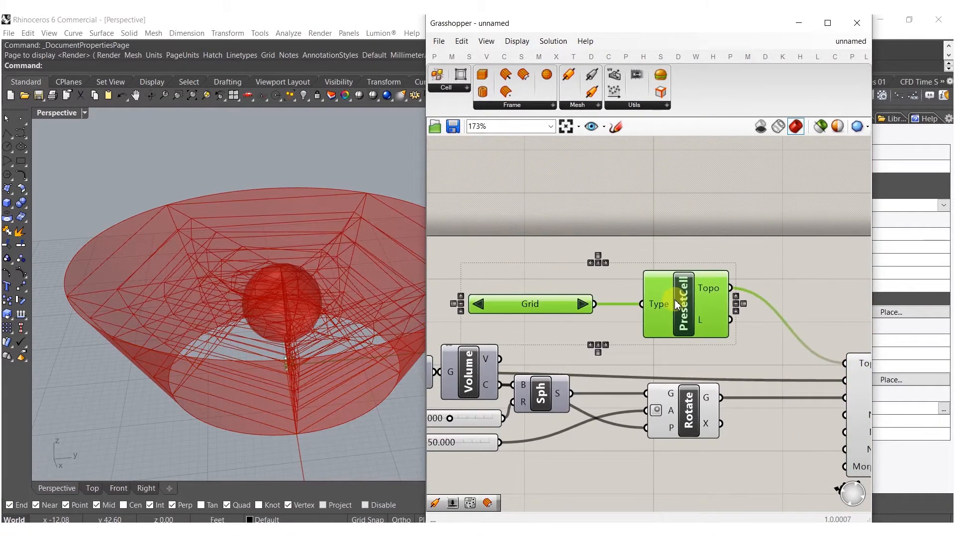
{"action": "left_click", "coordinate": [679, 185]}
Turn off the preview of the components from Loft through Rotate
{"action": "scroll", "coordinate": [661, 304], "scroll_direction": "down", "scroll_amount": 4}
{"action": "left_click_drag", "start_coordinate": [741, 386], "coordinate": [589, 276]}
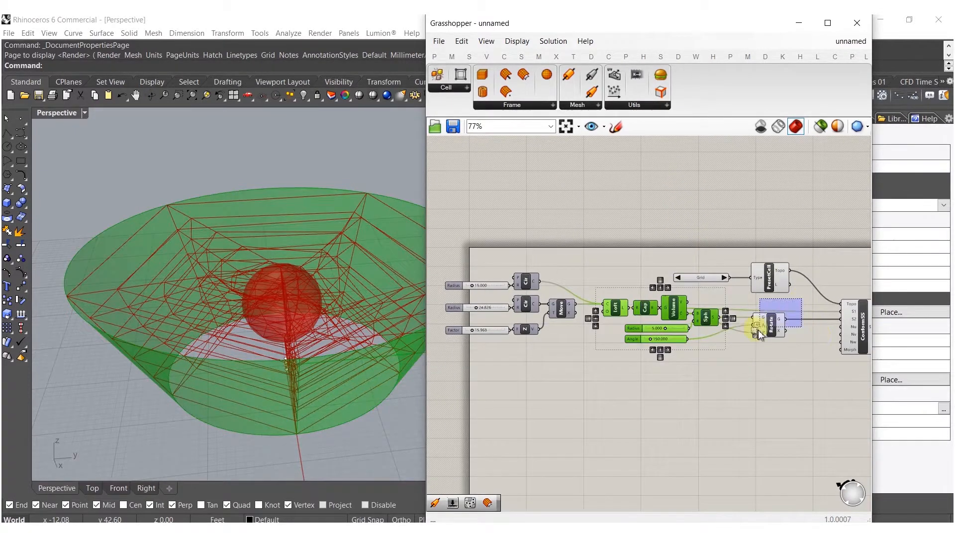
{"action": "left_click_drag", "start_coordinate": [758, 330], "coordinate": [760, 328], "text": "shift"}
{"action": "middle_click", "coordinate": [776, 320]}
{"action": "left_click", "coordinate": [810, 288]}
{"action": "left_click", "coordinate": [791, 380]}
Set the rotation Angle slider to about 95.711
{"action": "right_click_drag", "start_coordinate": [293, 293], "coordinate": [318, 259]}
{"action": "scroll", "coordinate": [654, 341], "scroll_direction": "up", "scroll_amount": 5}
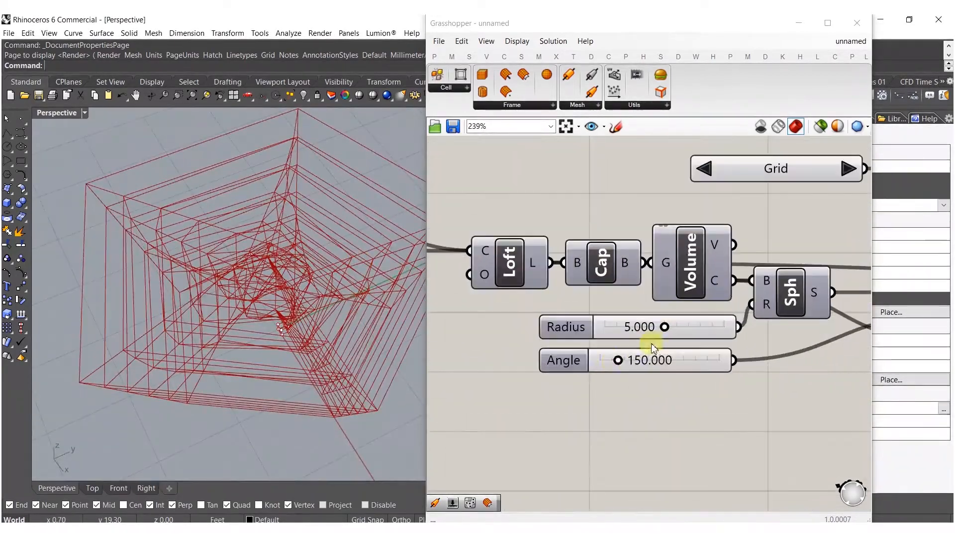
{"action": "mouse_move", "coordinate": [617, 361]}
{"action": "left_mouse_down"}
{"action": "mouse_move", "coordinate": [725, 361]}
{"action": "mouse_move", "coordinate": [614, 364]}
{"action": "left_mouse_up"}
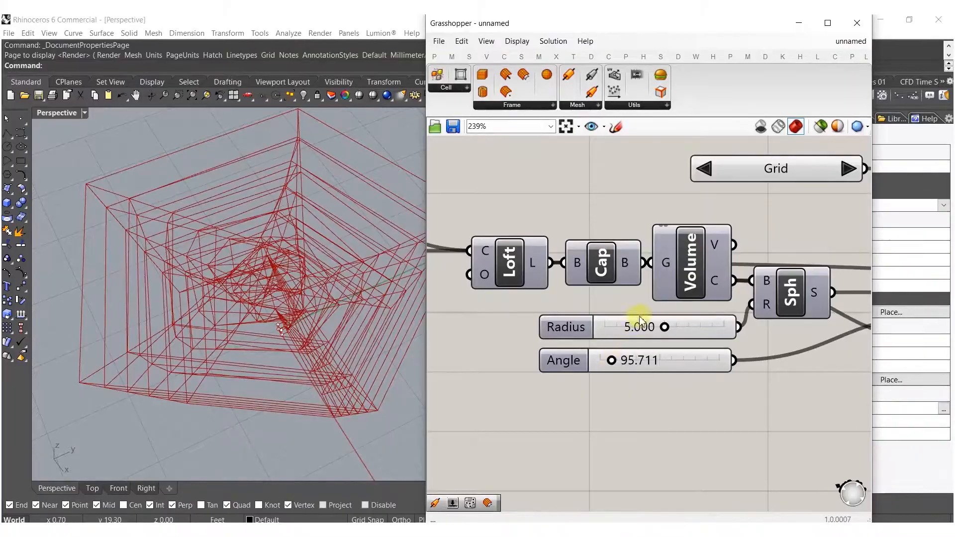
Left-align the Grid cell selector with the sphere Radius and Angle sliders
{"action": "scroll", "coordinate": [640, 321], "scroll_direction": "down", "scroll_amount": 4}
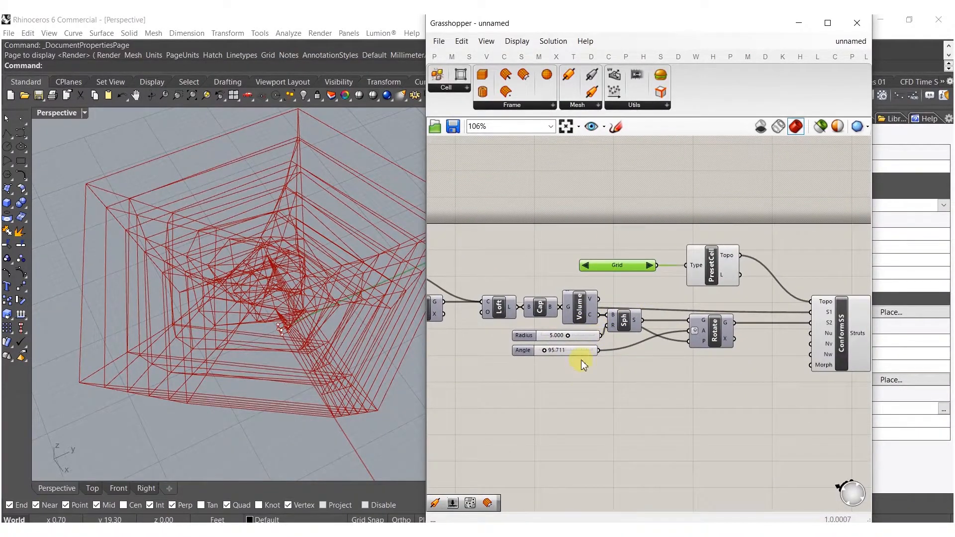
{"action": "left_click_drag", "start_coordinate": [583, 365], "coordinate": [561, 317], "text": "shift"}
{"action": "left_click", "coordinate": [576, 251]}
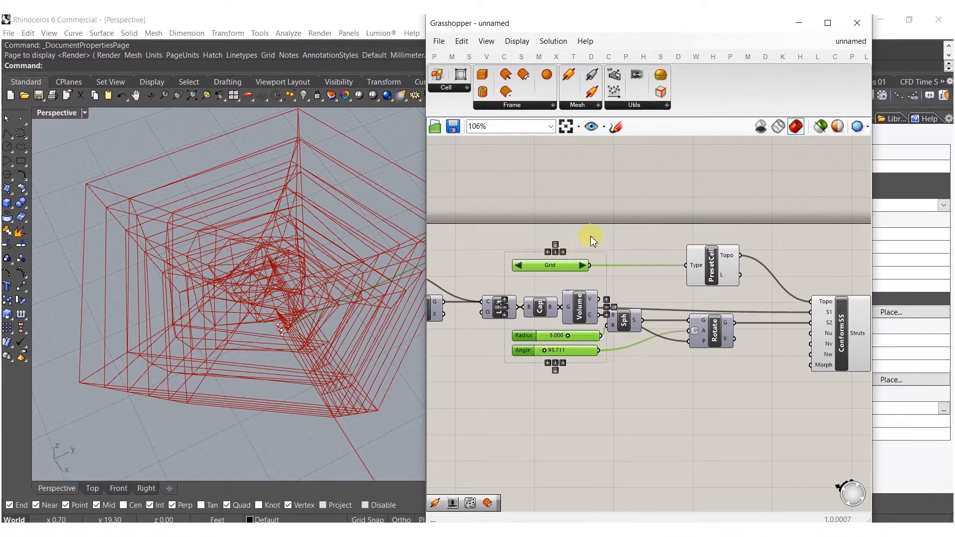
Cycle the lattice cell type through the presets, including Tesseract, Vintiles, Octet and Honeycomb 1, ending on X
{"action": "left_click", "coordinate": [586, 254]}
{"action": "left_click", "coordinate": [583, 267]}
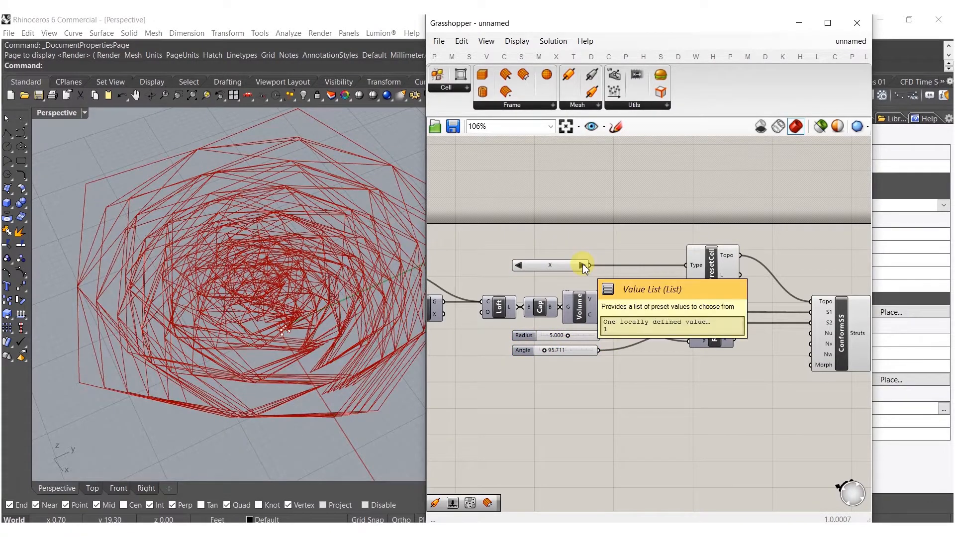
{"action": "left_click", "coordinate": [583, 265]}
{"action": "left_click", "coordinate": [583, 265]}
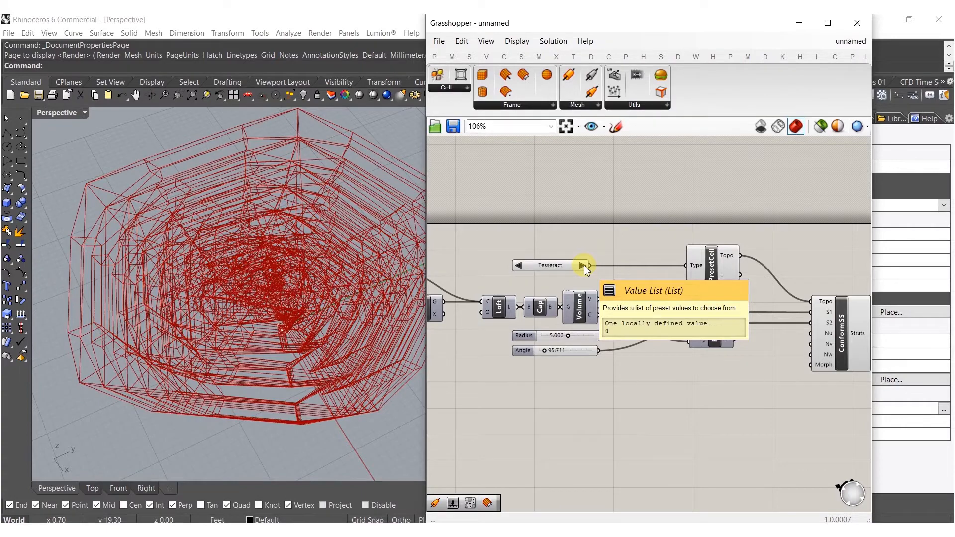
{"action": "left_click", "coordinate": [582, 265]}
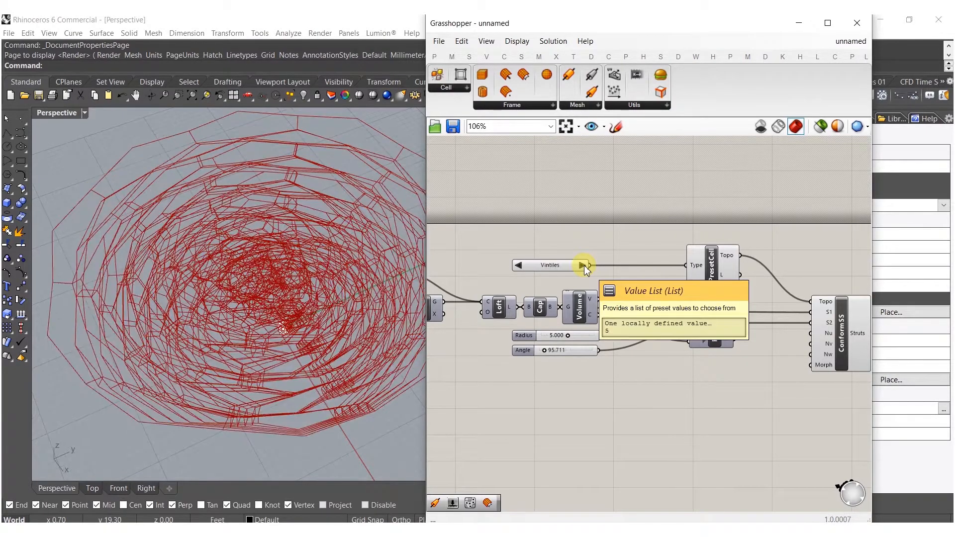
{"action": "left_click", "coordinate": [583, 265]}
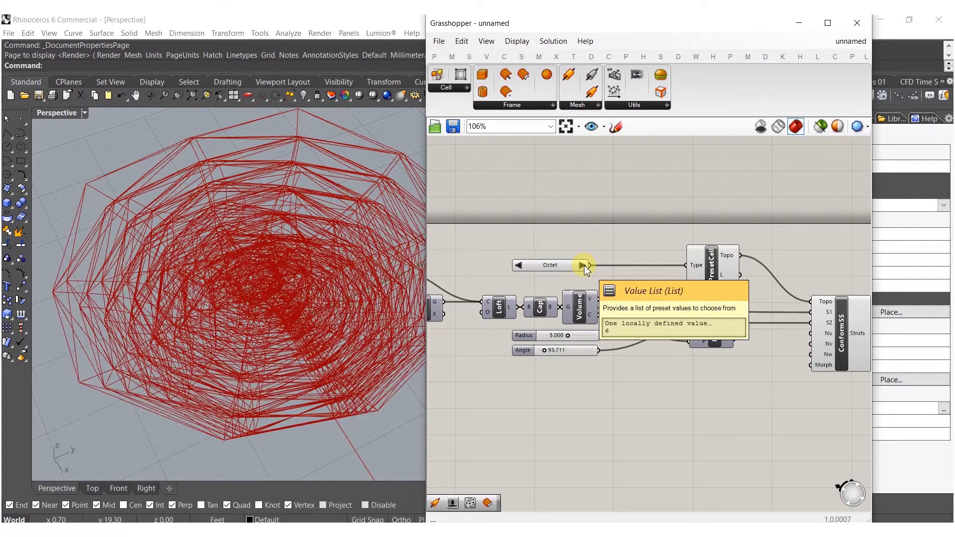
{"action": "left_click", "coordinate": [583, 265]}
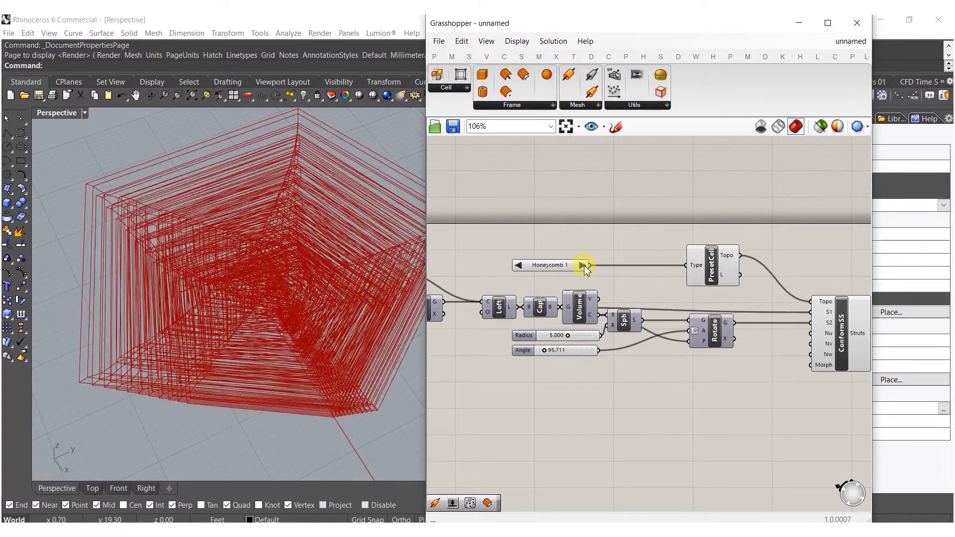
{"action": "left_click", "coordinate": [583, 264]}
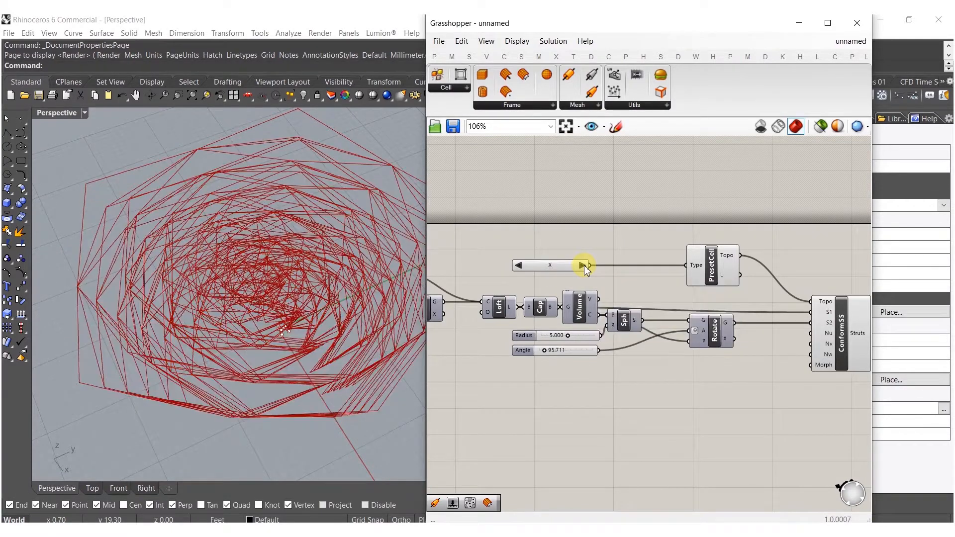
Add an integer slider set to 5 for the ConformSS Nu input and place two copies below it
{"action": "right_click_drag", "start_coordinate": [617, 297], "coordinate": [561, 282]}
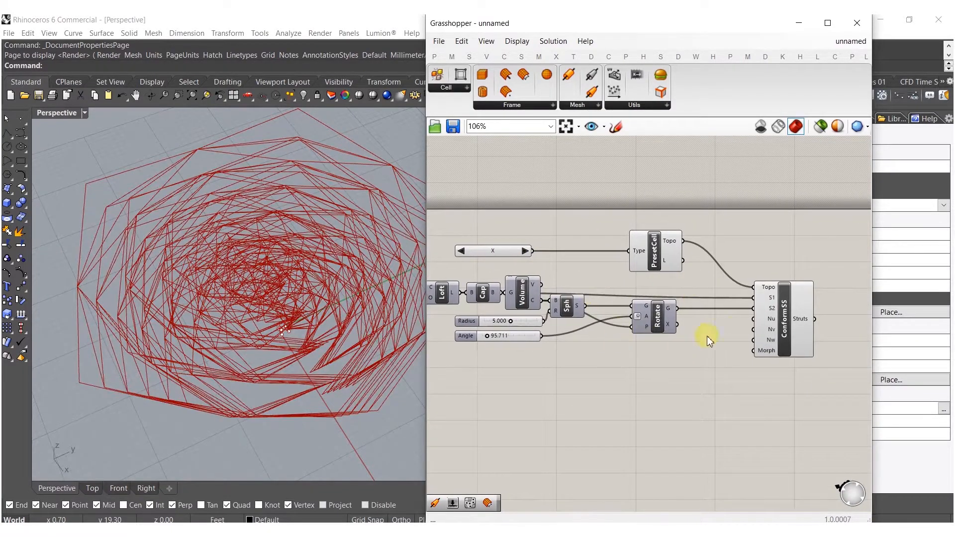
{"action": "double_click", "coordinate": [645, 373]}
{"action": "type", "text": "5"}
{"action": "key", "text": "Return"}
{"action": "scroll", "coordinate": [774, 316], "scroll_direction": "up", "scroll_amount": 3}
{"action": "mouse_move", "coordinate": [683, 389]}
{"action": "left_mouse_down"}
{"action": "mouse_move", "coordinate": [674, 363]}
{"action": "mouse_move", "coordinate": [686, 406]}
{"action": "left_mouse_up"}
Align the three division sliders and connect the two copies to the Nv and Nw inputs of ConformSS
{"action": "left_click_drag", "start_coordinate": [679, 428], "coordinate": [646, 354]}
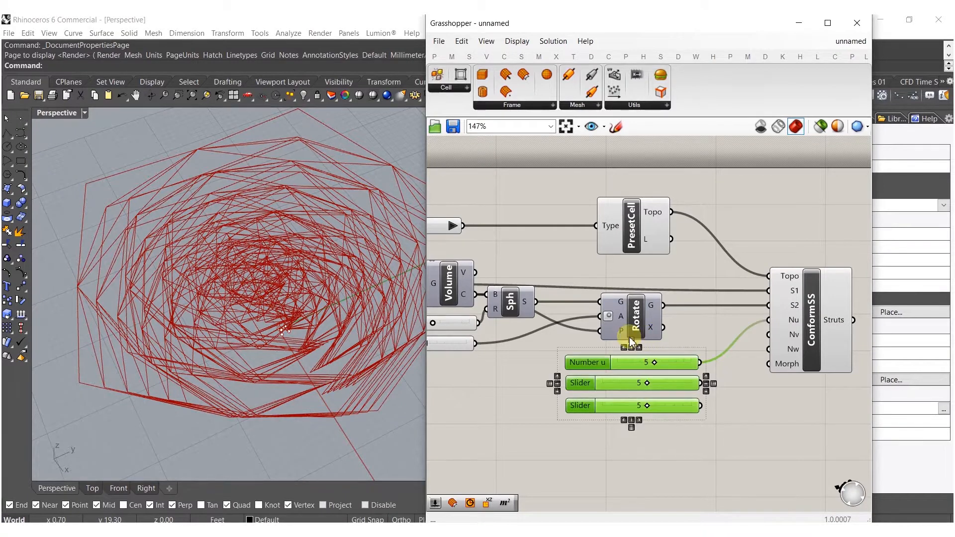
{"action": "left_click", "coordinate": [631, 343]}
{"action": "left_click", "coordinate": [748, 366]}
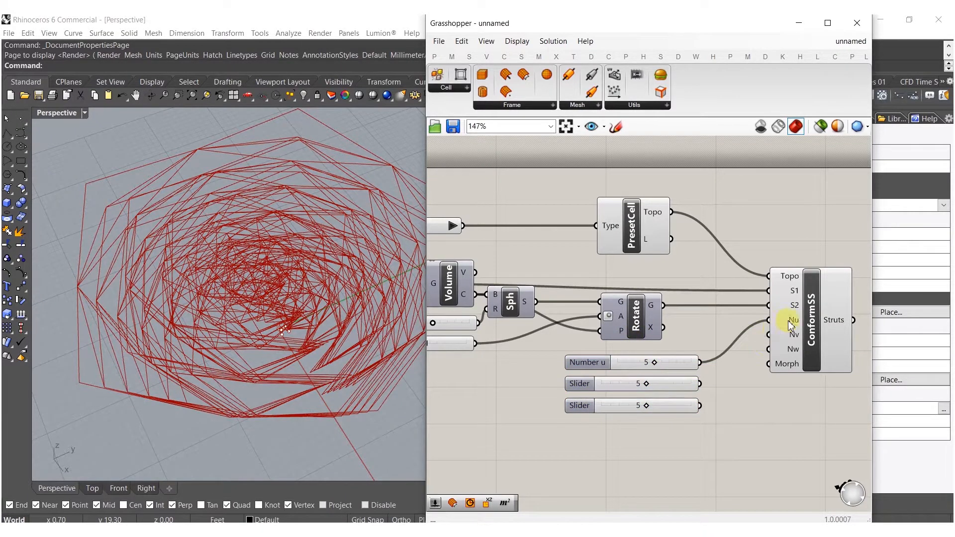
{"action": "left_click_drag", "start_coordinate": [725, 379], "coordinate": [699, 383]}
{"action": "left_click_drag", "start_coordinate": [768, 349], "coordinate": [580, 427]}
Set the lattice division sliders to 1 for Number u, 2 for Number v and 2 for Number w
{"action": "scroll", "coordinate": [660, 406], "scroll_direction": "up", "scroll_amount": 6}
{"action": "left_click_drag", "start_coordinate": [666, 334], "coordinate": [586, 334]}
{"action": "left_click_drag", "start_coordinate": [667, 243], "coordinate": [541, 243]}
{"action": "right_click_drag", "start_coordinate": [277, 263], "coordinate": [333, 298]}
{"action": "scroll", "coordinate": [629, 242], "scroll_direction": "down", "scroll_amount": 5}
{"action": "right_click_drag", "start_coordinate": [631, 315], "coordinate": [736, 319]}
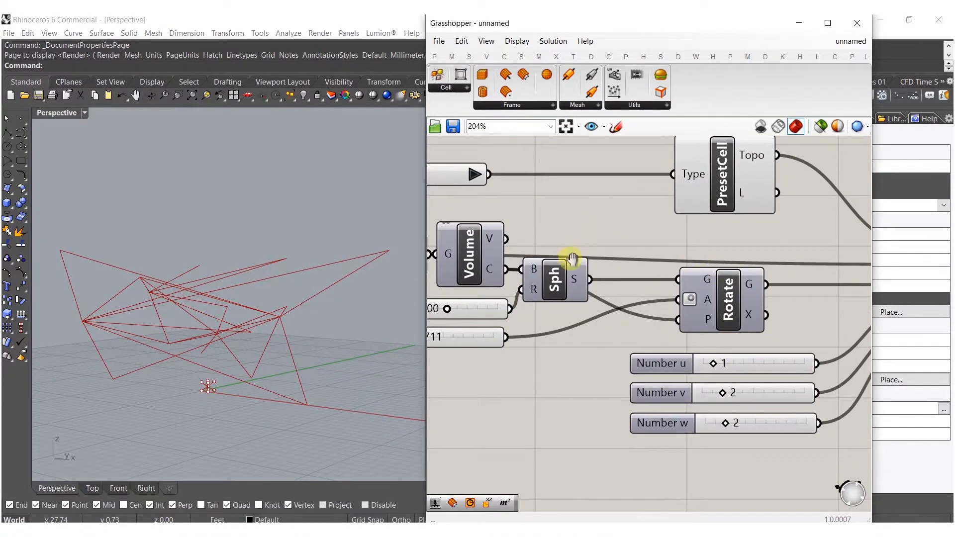
Step the cell type forward through Cross, Tesseract and Octet to the following preset, examining the lattice shape from different angles
{"action": "right_click_drag", "start_coordinate": [572, 258], "coordinate": [711, 283]}
{"action": "left_click", "coordinate": [615, 199]}
{"action": "left_click", "coordinate": [615, 200]}
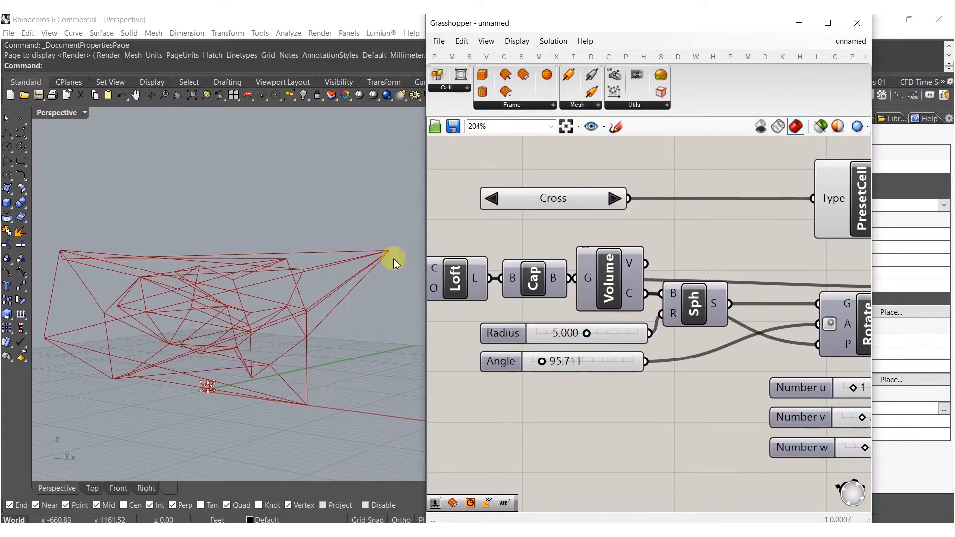
{"action": "right_click_drag", "start_coordinate": [277, 319], "coordinate": [234, 318]}
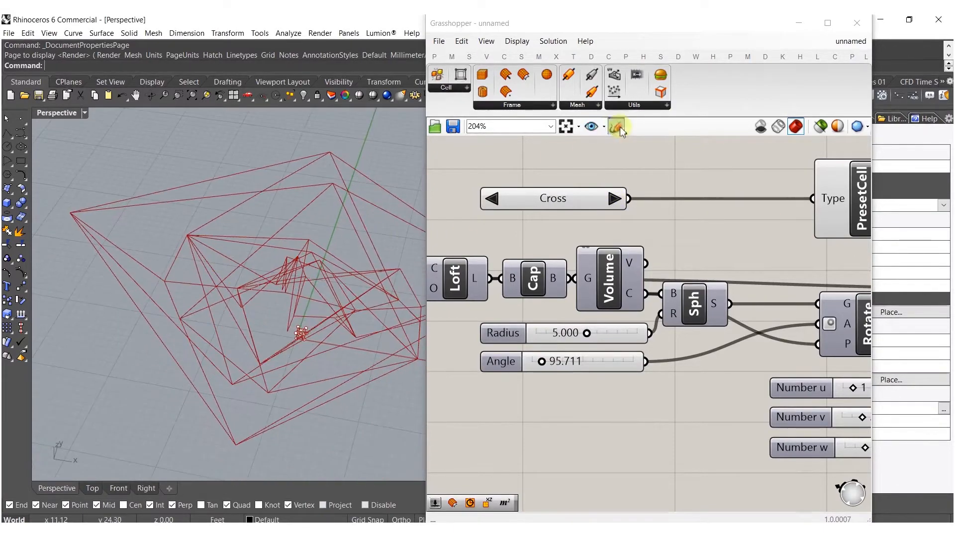
{"action": "left_click", "coordinate": [614, 198]}
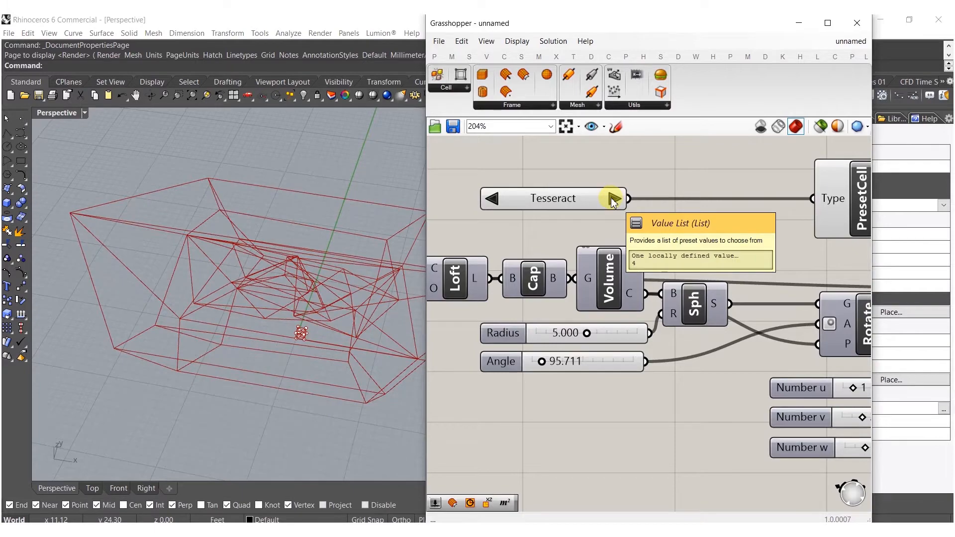
{"action": "left_click", "coordinate": [614, 199]}
{"action": "left_click", "coordinate": [614, 198]}
{"action": "right_click_drag", "start_coordinate": [408, 264], "coordinate": [294, 304]}
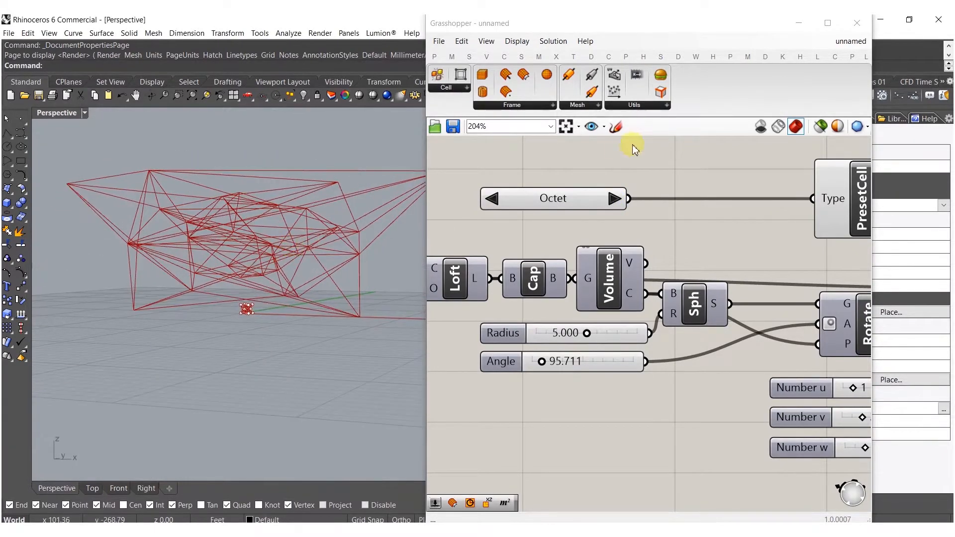
{"action": "left_click", "coordinate": [614, 199]}
{"action": "right_click_drag", "start_coordinate": [347, 218], "coordinate": [314, 250]}
Increase the rotation Angle slider slightly, and set Number v to 3 and Number w to 1
{"action": "left_click_drag", "start_coordinate": [546, 368], "coordinate": [571, 362]}
{"action": "scroll", "coordinate": [676, 386], "scroll_direction": "down", "scroll_amount": 2}
{"action": "scroll", "coordinate": [689, 396], "scroll_direction": "up", "scroll_amount": 4}
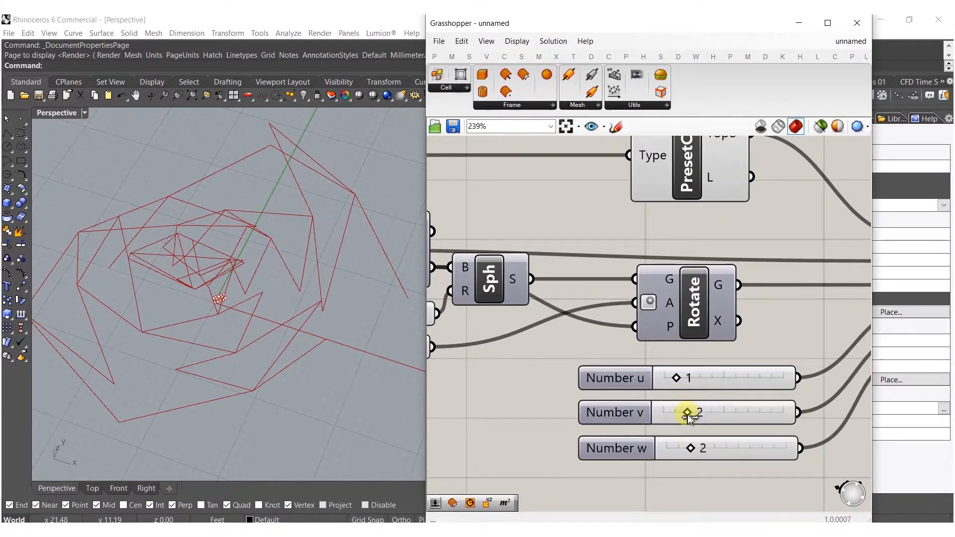
{"action": "left_click_drag", "start_coordinate": [687, 415], "coordinate": [699, 416]}
{"action": "right_click_drag", "start_coordinate": [229, 379], "coordinate": [270, 286]}
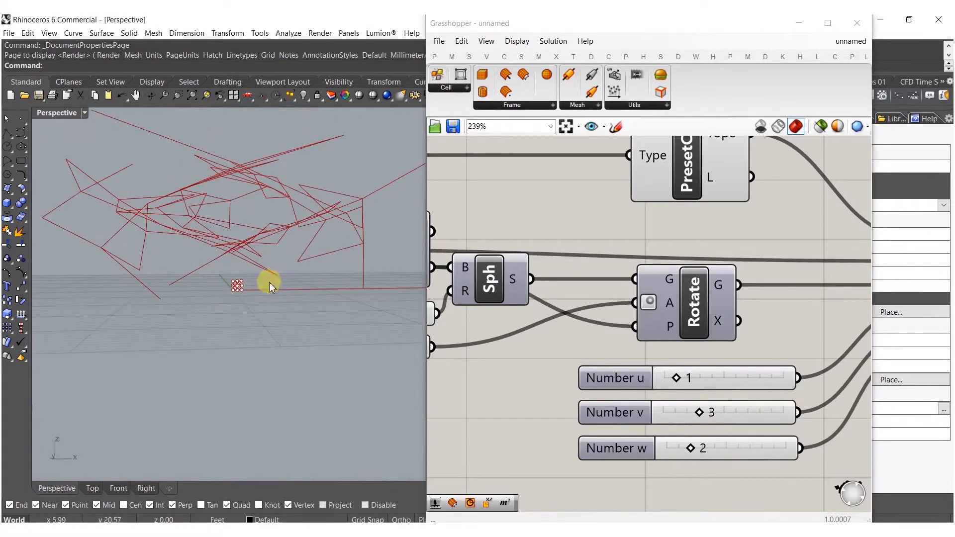
{"action": "left_click_drag", "start_coordinate": [691, 450], "coordinate": [682, 451]}
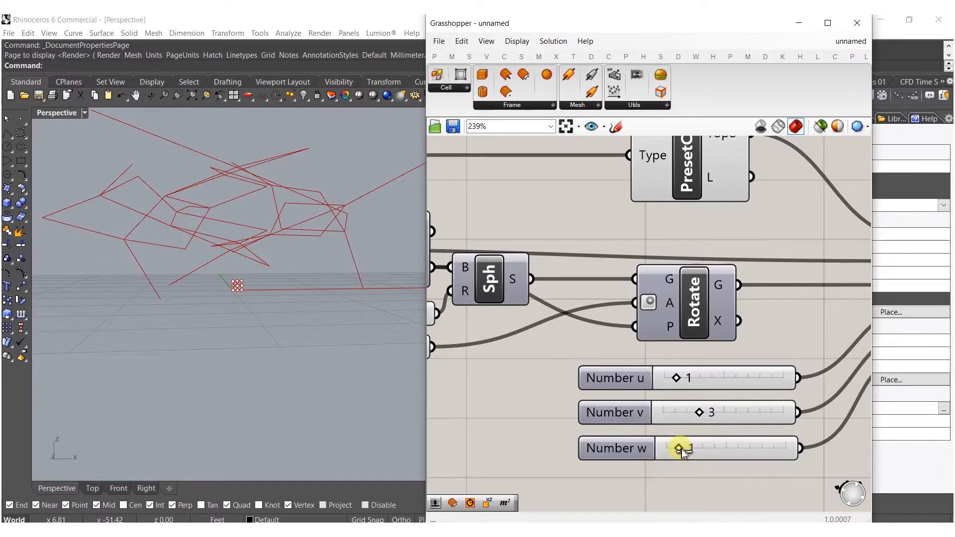
Add a Heterogen Gradient component beside ConformSS and feed it the Struts output
{"action": "scroll", "coordinate": [688, 392], "scroll_direction": "down", "scroll_amount": 5}
{"action": "right_click_drag", "start_coordinate": [815, 378], "coordinate": [656, 393]}
{"action": "scroll", "coordinate": [658, 392], "scroll_direction": "up", "scroll_amount": 2}
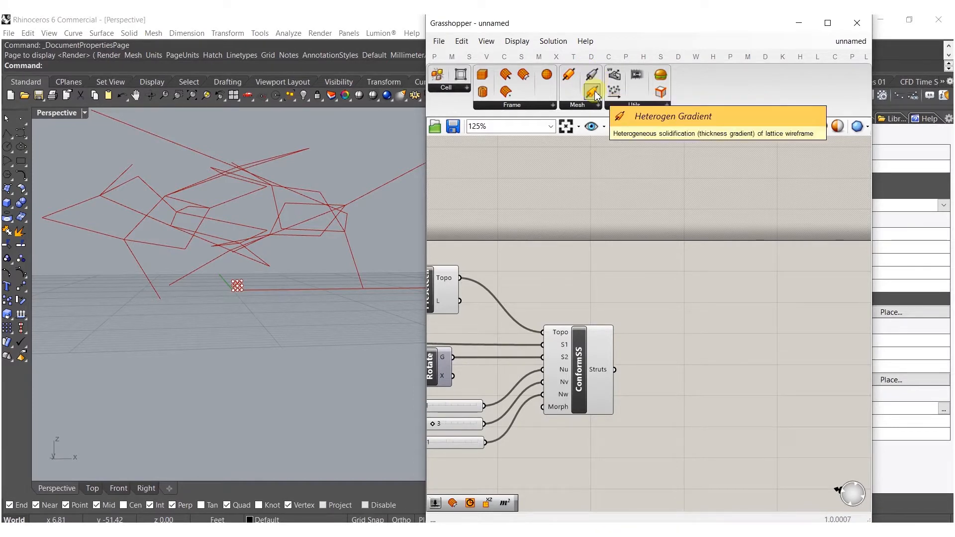
{"action": "left_click_drag", "start_coordinate": [596, 95], "coordinate": [695, 267]}
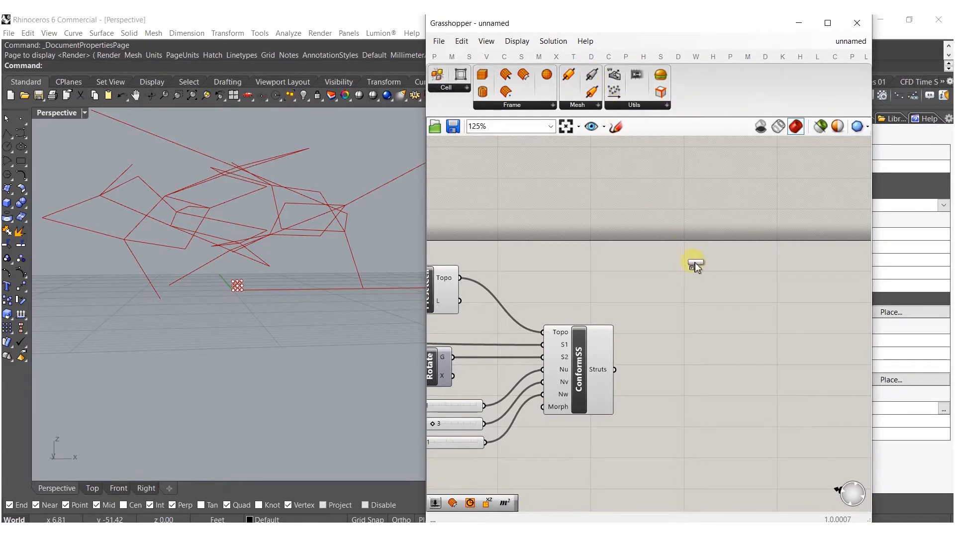
{"action": "left_click_drag", "start_coordinate": [715, 347], "coordinate": [713, 345]}
{"action": "left_click_drag", "start_coordinate": [680, 314], "coordinate": [622, 372]}
{"action": "left_click_drag", "start_coordinate": [707, 345], "coordinate": [719, 407]}
Bake the HeterogenGradient mesh to inspect its struts and joints, and undo the bake
{"action": "middle_click", "coordinate": [717, 397]}
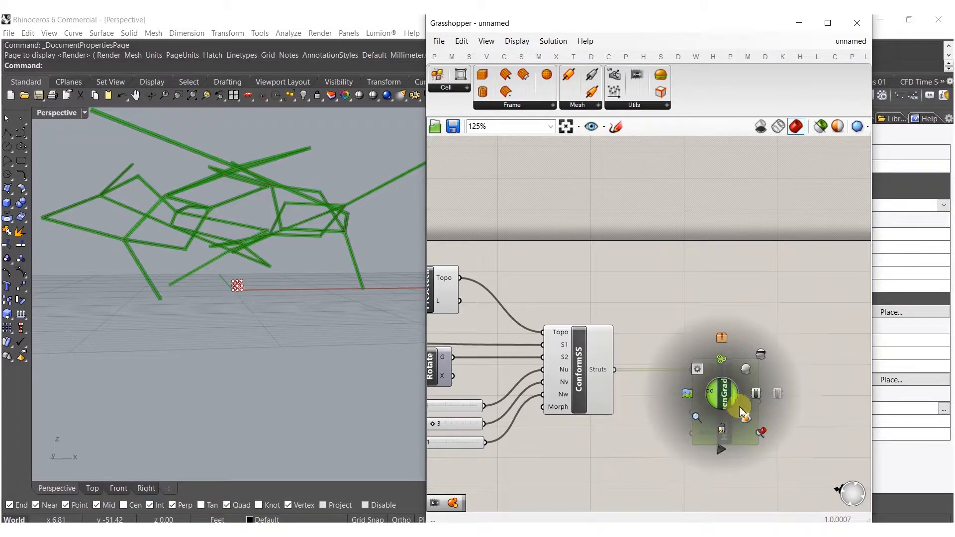
{"action": "left_click", "coordinate": [728, 313]}
{"action": "left_click", "coordinate": [356, 190]}
{"action": "scroll", "coordinate": [277, 251], "scroll_direction": "up", "scroll_amount": 8}
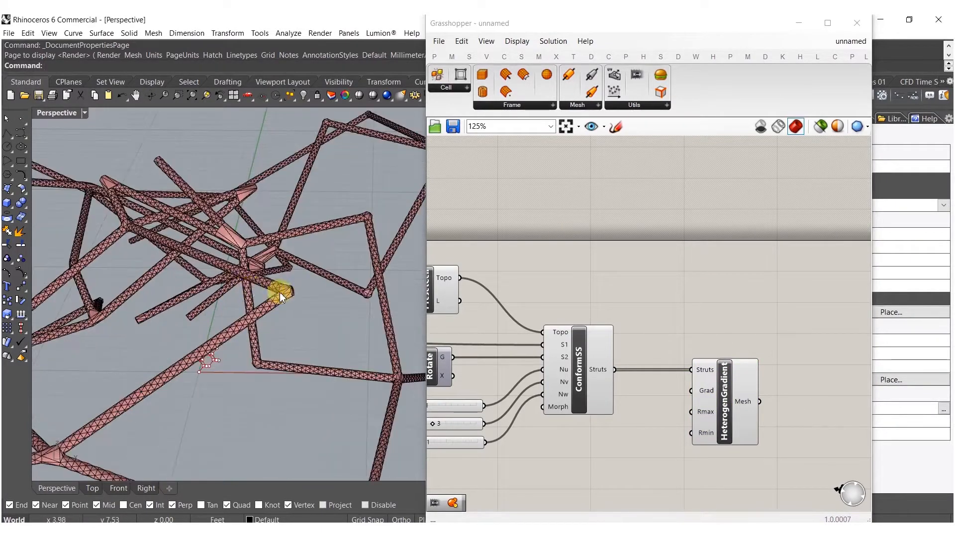
{"action": "left_click", "coordinate": [277, 288]}
{"action": "scroll", "coordinate": [318, 277], "scroll_direction": "down", "scroll_amount": 8}
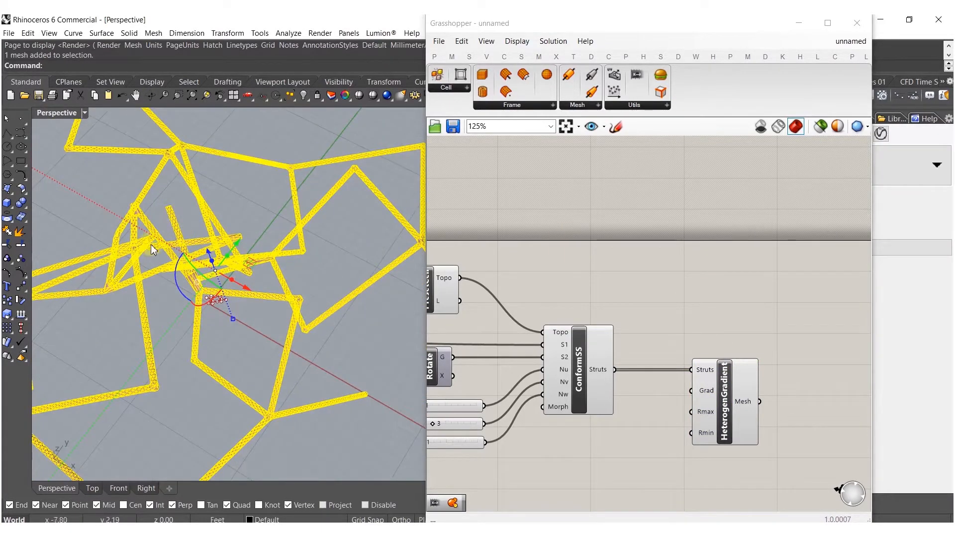
{"action": "scroll", "coordinate": [167, 262], "scroll_direction": "down", "scroll_amount": 5}
{"action": "key", "text": "ctrl+z"}
Add a PresetGradient component with its Linear (X) selector and connect its Grad output to HeterogenGradient's Grad input
{"action": "left_click", "coordinate": [624, 273]}
{"action": "left_click_drag", "start_coordinate": [698, 377], "coordinate": [711, 376]}
{"action": "left_click", "coordinate": [647, 428]}
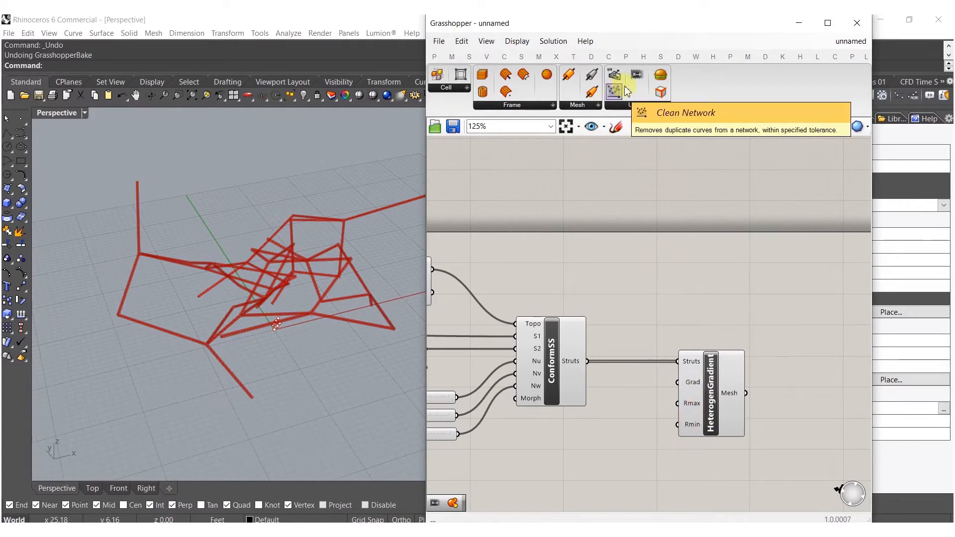
{"action": "left_click_drag", "start_coordinate": [636, 74], "coordinate": [618, 416]}
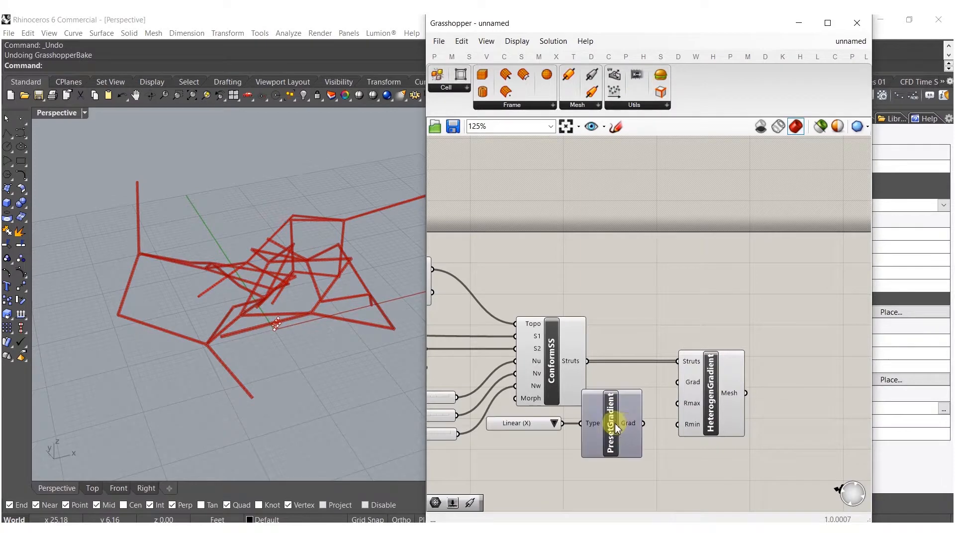
{"action": "right_click_drag", "start_coordinate": [618, 416], "coordinate": [635, 352]}
{"action": "left_click_drag", "start_coordinate": [700, 318], "coordinate": [657, 353]}
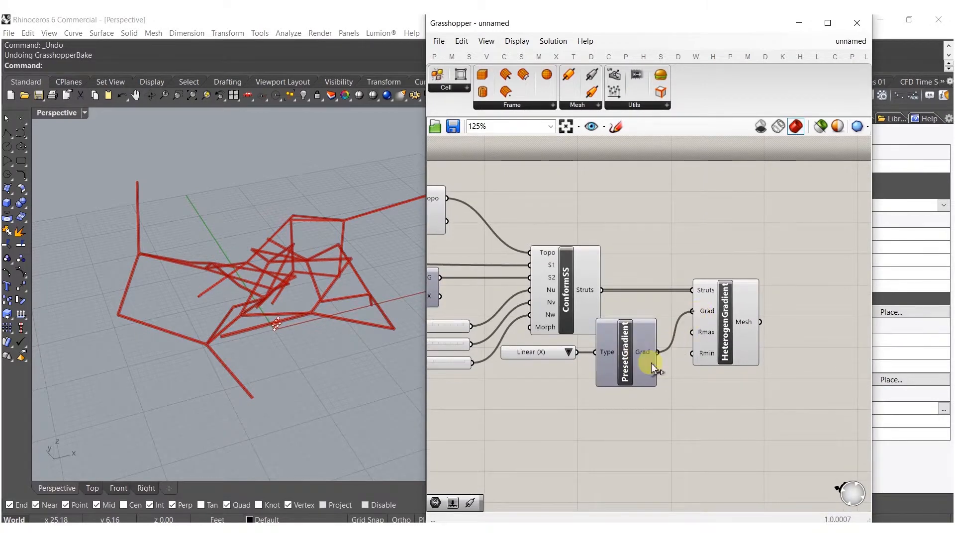
Move the Linear (X) selector and PresetGradient component together closer to HeterogenGradient, clear of ConformSS
{"action": "right_click_drag", "start_coordinate": [293, 294], "coordinate": [280, 329]}
{"action": "left_click_drag", "start_coordinate": [641, 412], "coordinate": [562, 339]}
{"action": "left_click_drag", "start_coordinate": [635, 365], "coordinate": [666, 361]}
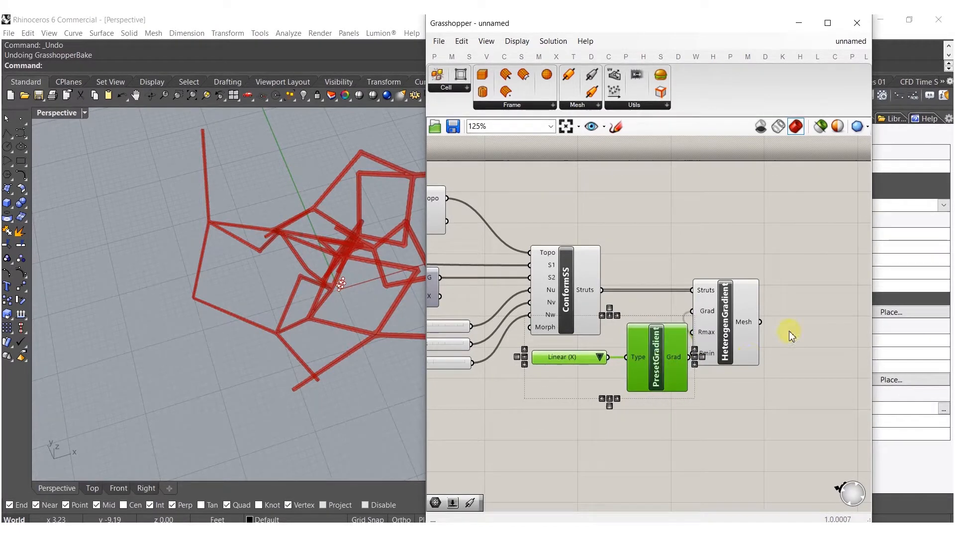
{"action": "left_click", "coordinate": [736, 340]}
{"action": "left_click", "coordinate": [731, 418]}
Add a decimal slider set to 1.000 below PresetGradient and place a copy directly beneath it
{"action": "scroll", "coordinate": [628, 371], "scroll_direction": "up", "scroll_amount": 3}
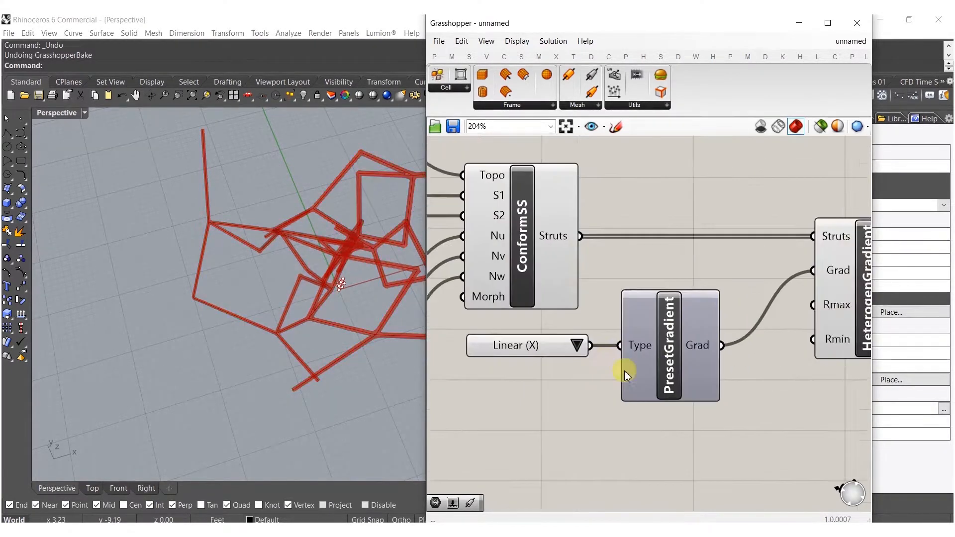
{"action": "right_click_drag", "start_coordinate": [203, 335], "coordinate": [133, 314]}
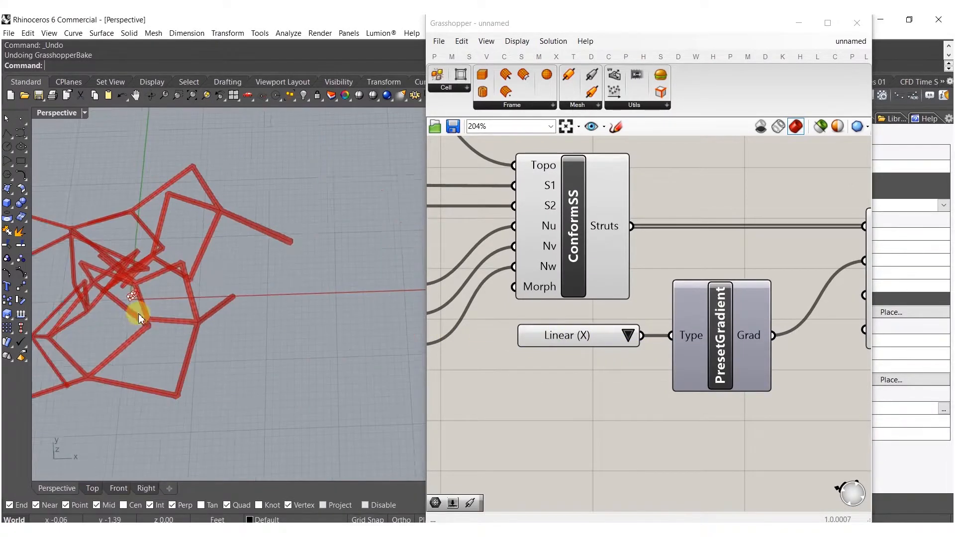
{"action": "right_click_drag", "start_coordinate": [230, 277], "coordinate": [367, 309]}
{"action": "right_click_drag", "start_coordinate": [695, 383], "coordinate": [567, 368]}
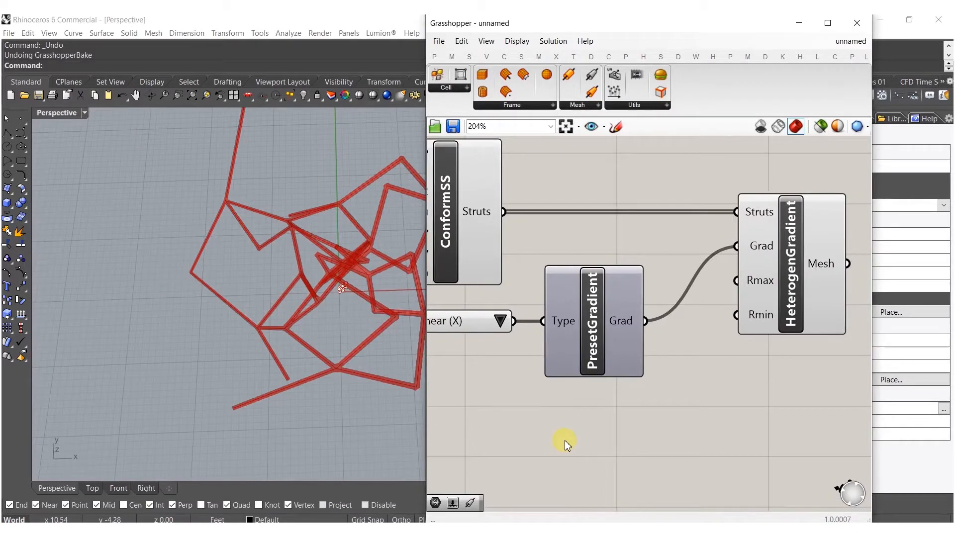
{"action": "double_click", "coordinate": [565, 440]}
{"action": "type", "text": "1"}
{"action": "key", "text": "Return"}
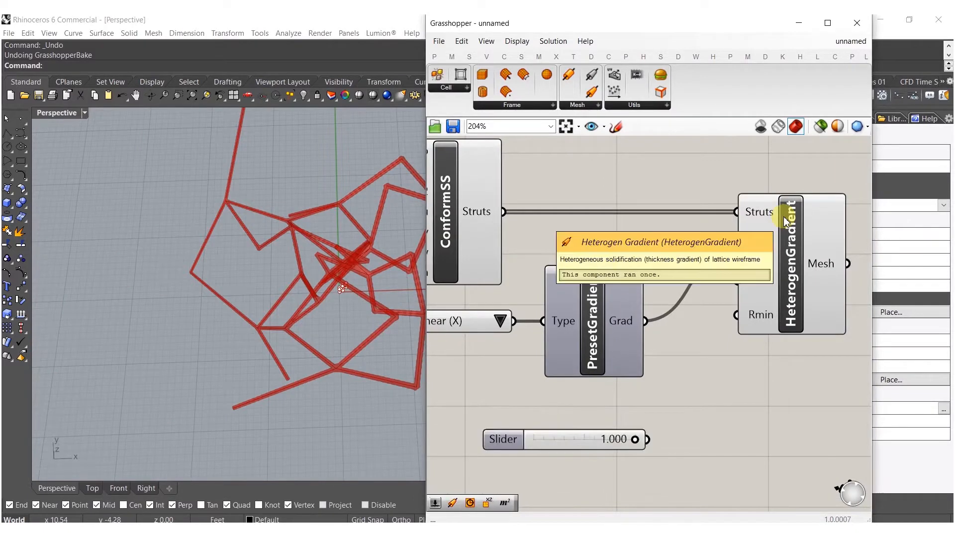
{"action": "left_click_drag", "start_coordinate": [575, 440], "coordinate": [575, 465], "text": "alt"}
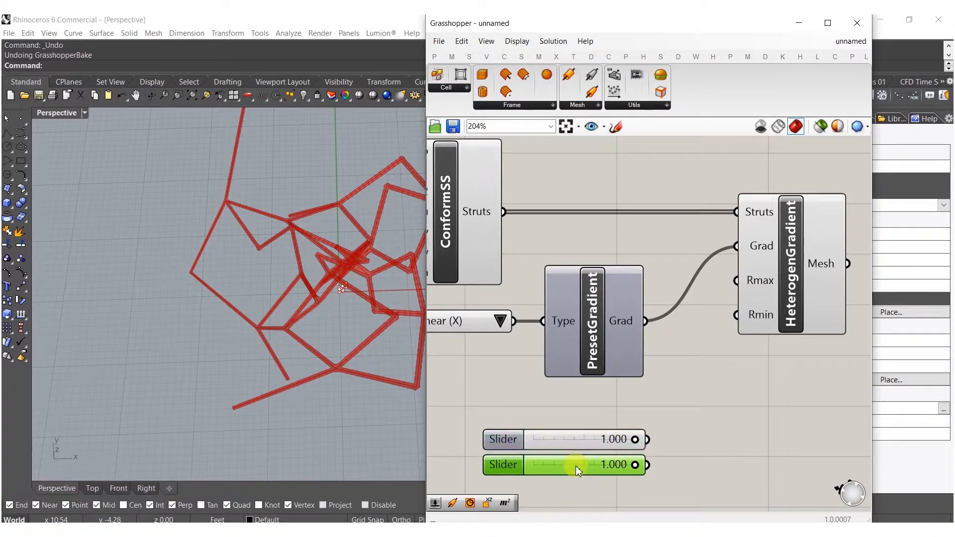
Set the copied slider's maximum to 3, and connect the original slider to Rmax and the copy to Rmin
{"action": "double_click", "coordinate": [505, 468]}
{"action": "scroll", "coordinate": [560, 423], "scroll_direction": "up", "scroll_amount": 2}
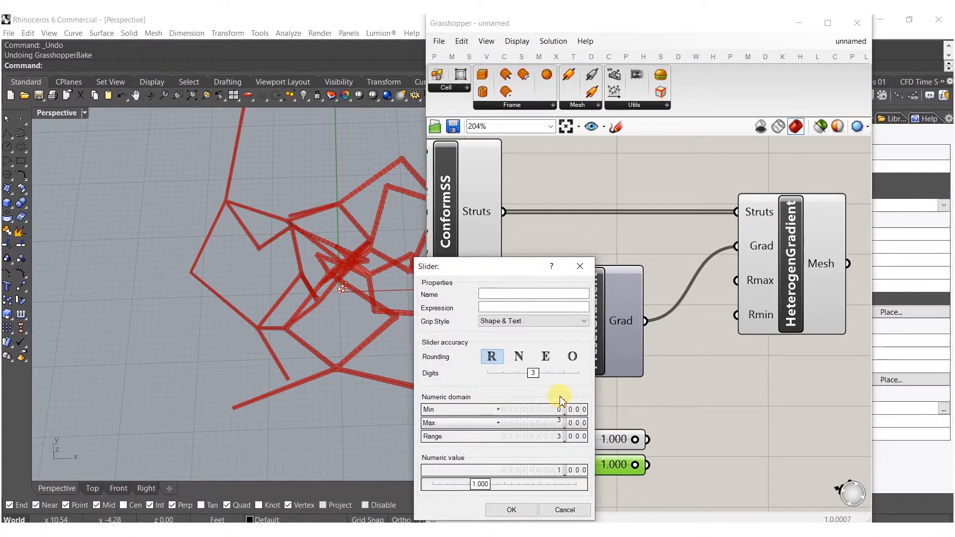
{"action": "left_click", "coordinate": [511, 509]}
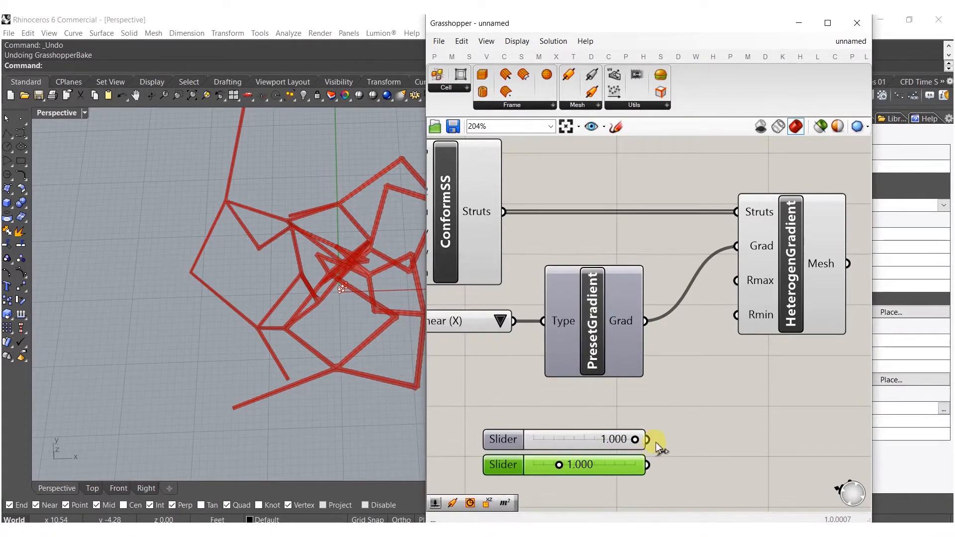
{"action": "left_click_drag", "start_coordinate": [690, 410], "coordinate": [737, 281]}
{"action": "left_click_drag", "start_coordinate": [736, 314], "coordinate": [702, 465]}
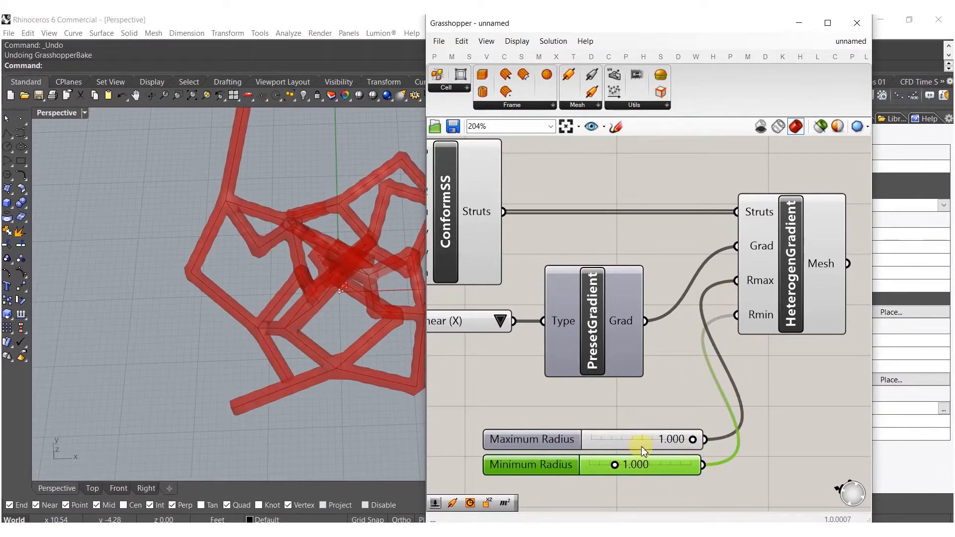
Move the slider with the larger range above the other, and rewire it to Rmax and the lower slider to Rmin
{"action": "left_click_drag", "start_coordinate": [643, 463], "coordinate": [645, 407]}
{"action": "left_click_drag", "start_coordinate": [738, 315], "coordinate": [703, 409]}
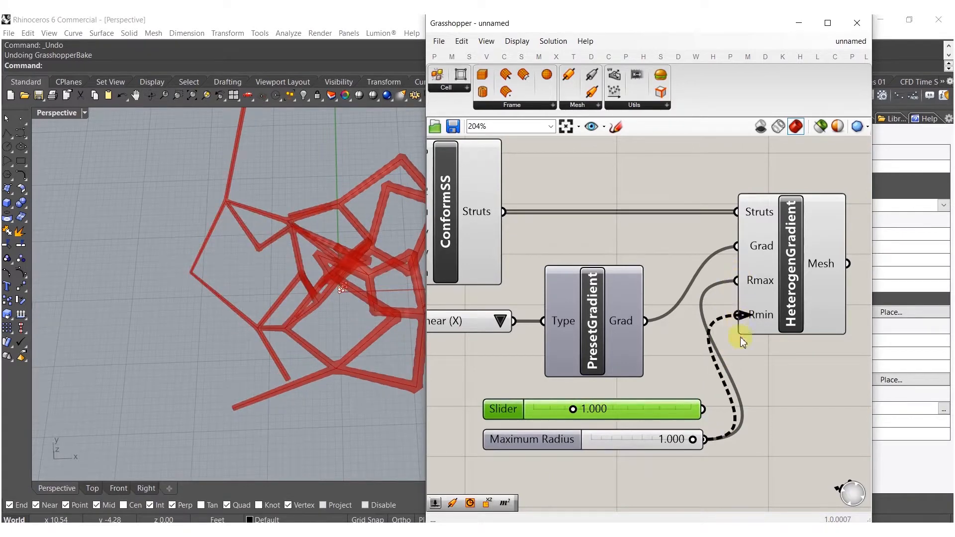
{"action": "left_click_drag", "start_coordinate": [739, 323], "coordinate": [738, 316]}
{"action": "left_click_drag", "start_coordinate": [720, 362], "coordinate": [739, 281]}
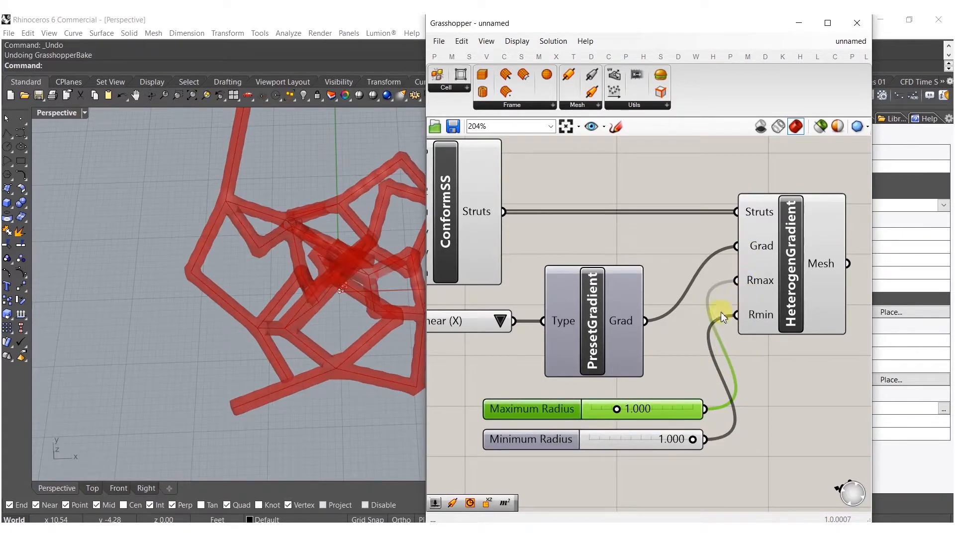
Set the Minimum Radius slider to 0.123
{"action": "right_click_drag", "start_coordinate": [638, 412], "coordinate": [602, 406]}
{"action": "right_click_drag", "start_coordinate": [267, 320], "coordinate": [239, 279]}
{"action": "right_click_drag", "start_coordinate": [518, 392], "coordinate": [518, 409]}
{"action": "scroll", "coordinate": [602, 452], "scroll_direction": "up", "scroll_amount": 2}
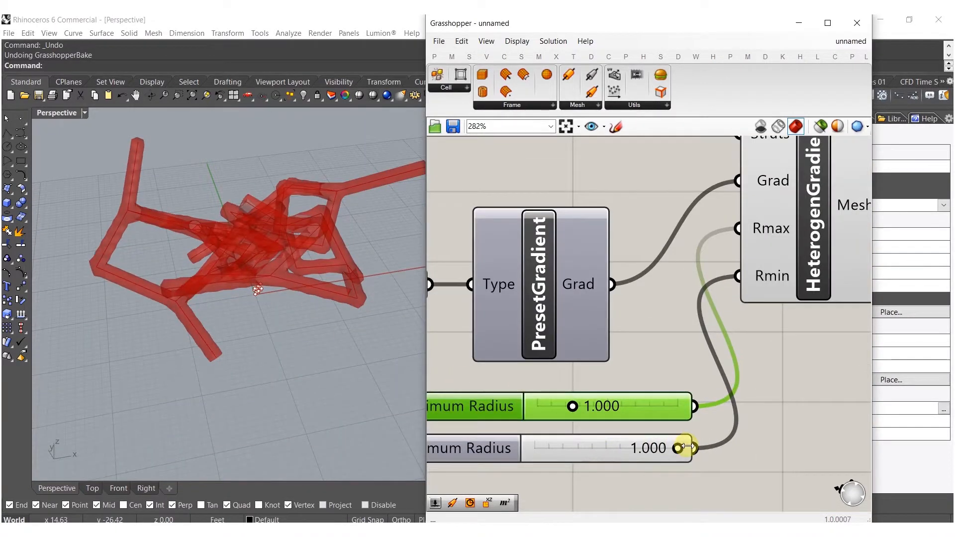
{"action": "left_click_drag", "start_coordinate": [677, 449], "coordinate": [553, 448]}
{"action": "right_click_drag", "start_coordinate": [182, 298], "coordinate": [315, 271]}
Try the Number v slider of ConformSS at 10, and return it to 3
{"action": "scroll", "coordinate": [631, 359], "scroll_direction": "down", "scroll_amount": 5}
{"action": "scroll", "coordinate": [486, 372], "scroll_direction": "up", "scroll_amount": 6}
{"action": "left_click_drag", "start_coordinate": [547, 349], "coordinate": [687, 351]}
{"action": "right_click_drag", "start_coordinate": [315, 380], "coordinate": [380, 297]}
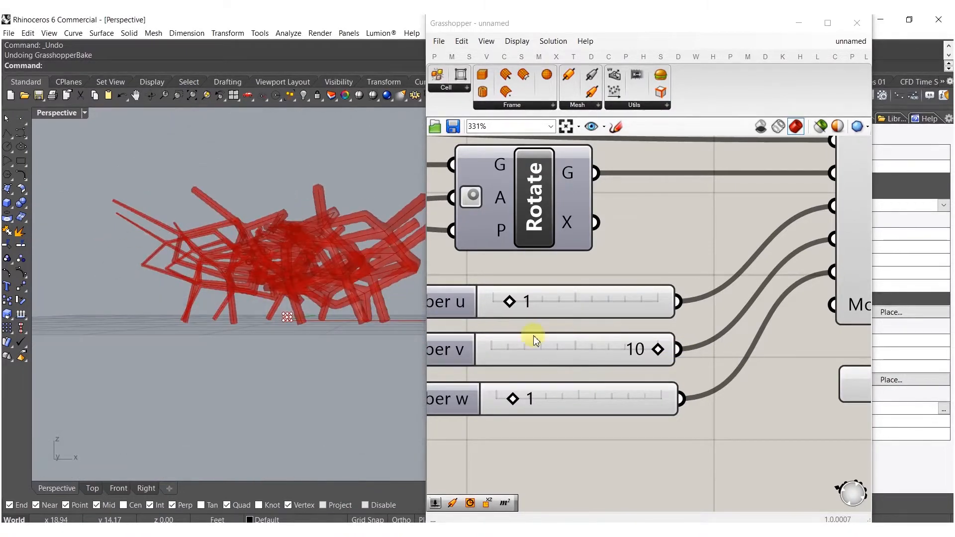
{"action": "left_click_drag", "start_coordinate": [664, 347], "coordinate": [544, 348]}
{"action": "right_click_drag", "start_coordinate": [296, 225], "coordinate": [304, 339]}
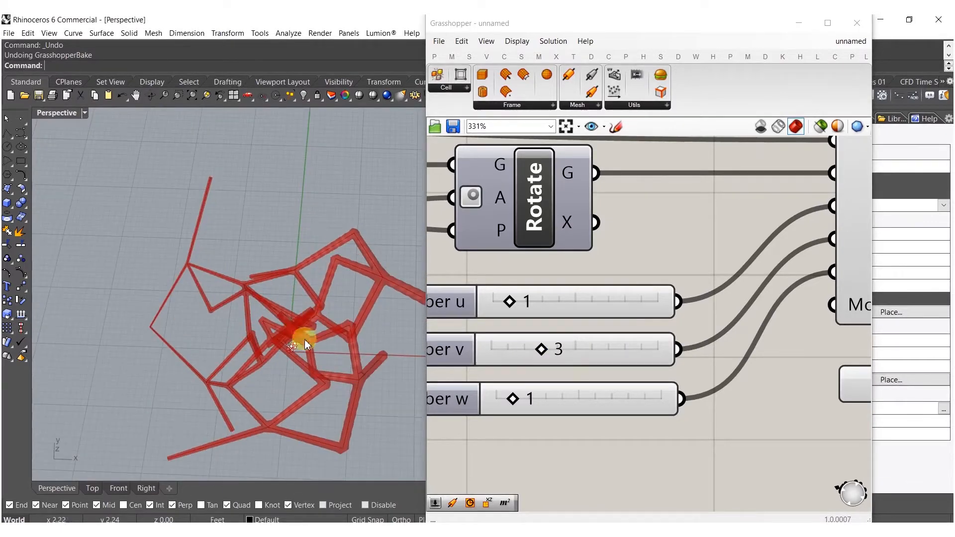
{"action": "scroll", "coordinate": [343, 323], "scroll_direction": "down", "scroll_amount": 3}
{"action": "scroll", "coordinate": [559, 303], "scroll_direction": "down", "scroll_amount": 4}
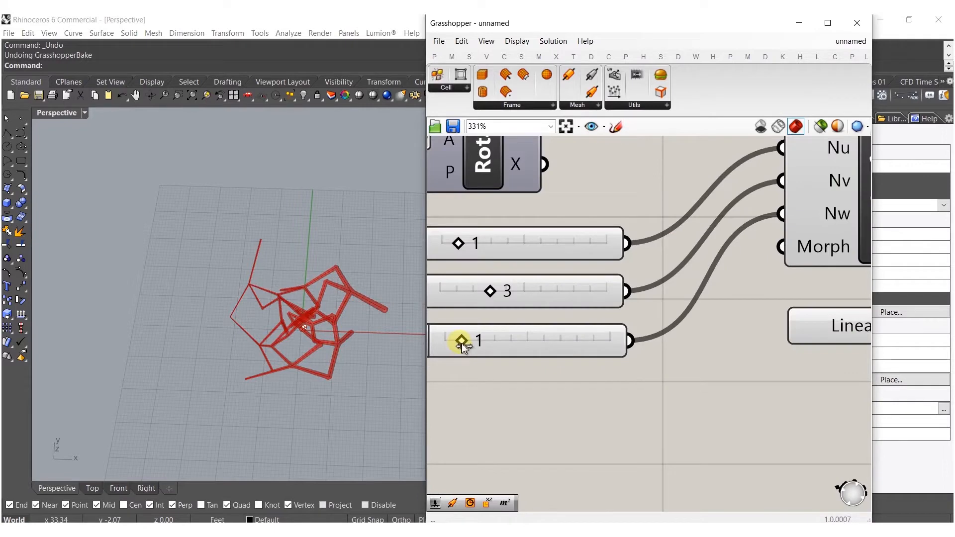
Try the Number w slider of ConformSS at 2, and return it to 1
{"action": "left_click_drag", "start_coordinate": [462, 346], "coordinate": [478, 347]}
{"action": "right_click_drag", "start_coordinate": [311, 407], "coordinate": [322, 310]}
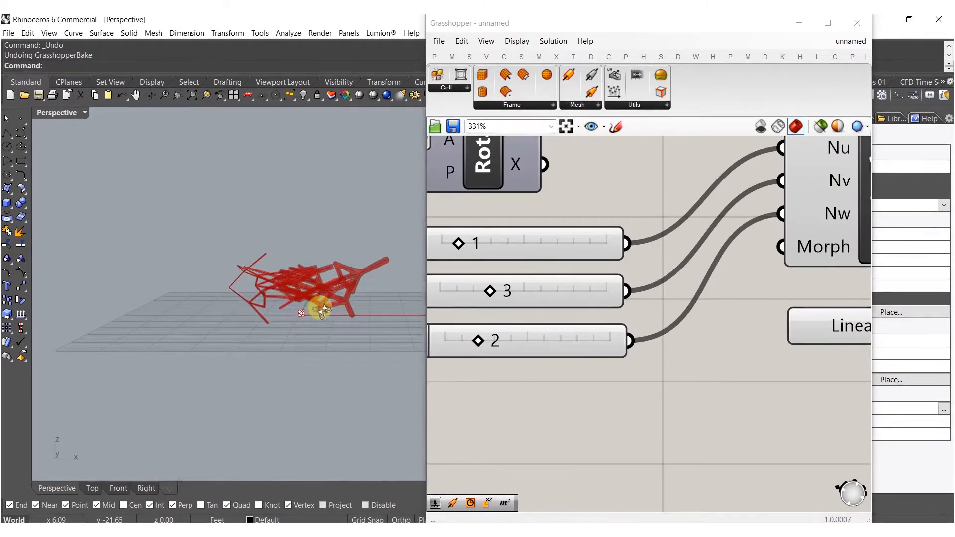
{"action": "left_click_drag", "start_coordinate": [482, 340], "coordinate": [467, 342]}
{"action": "right_click_drag", "start_coordinate": [237, 253], "coordinate": [276, 328]}
{"action": "scroll", "coordinate": [276, 329], "scroll_direction": "up", "scroll_amount": 6}
{"action": "right_click_drag", "start_coordinate": [350, 399], "coordinate": [187, 300], "text": "shift"}
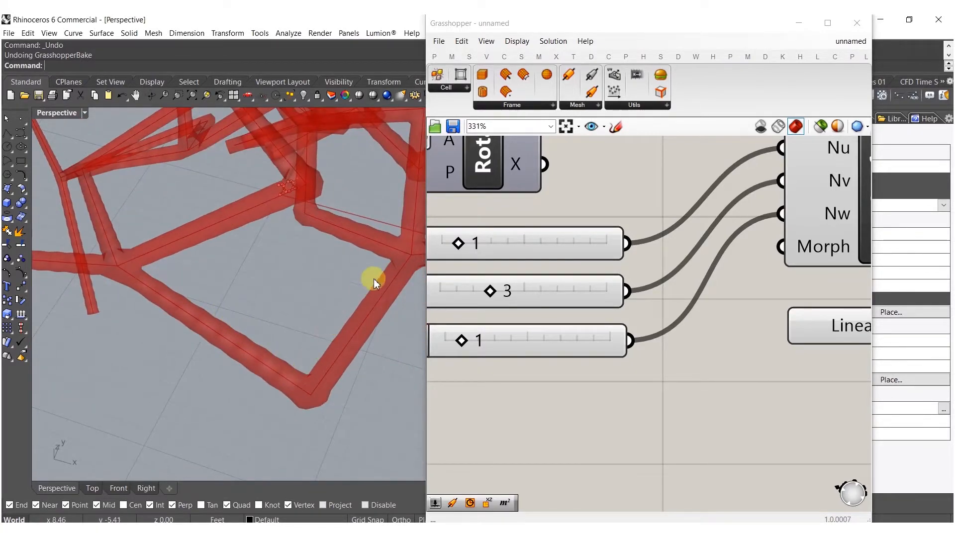
{"action": "scroll", "coordinate": [312, 238], "scroll_direction": "down", "scroll_amount": 3}
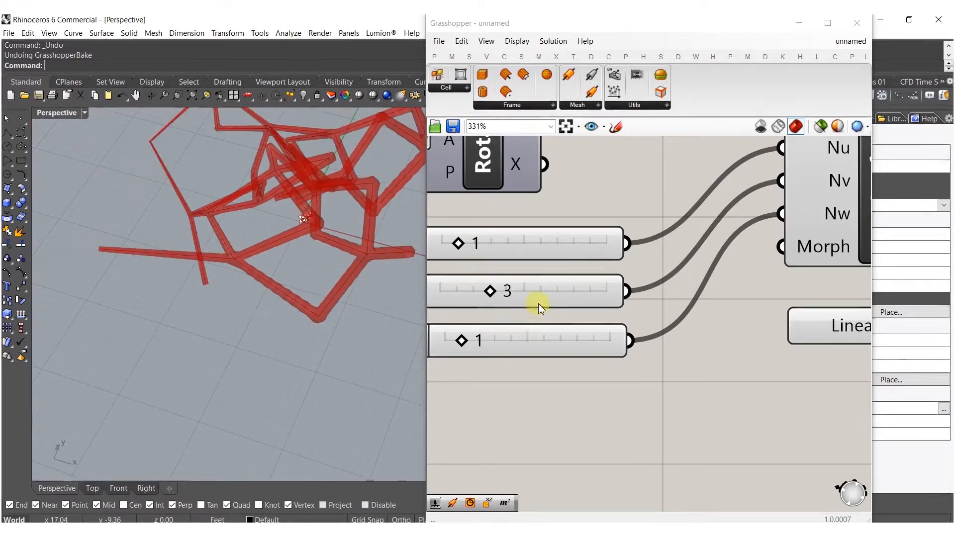
Add a Smooth Mesh component beyond HeterogenGradient and connect HeterogenGradient's Mesh output to its M input
{"action": "scroll", "coordinate": [652, 306], "scroll_direction": "down", "scroll_amount": 5}
{"action": "scroll", "coordinate": [705, 346], "scroll_direction": "up", "scroll_amount": 3}
{"action": "double_click", "coordinate": [773, 309]}
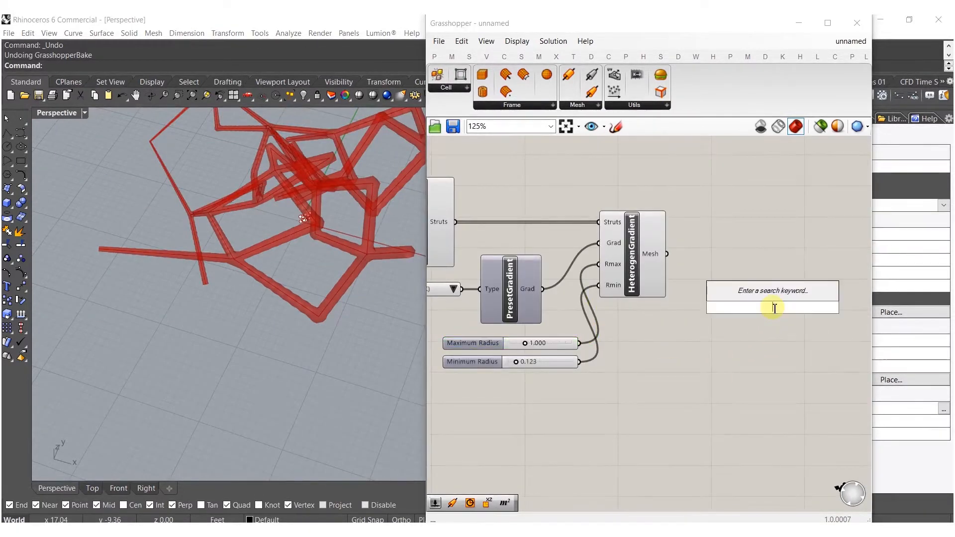
{"action": "type", "text": "smooth"}
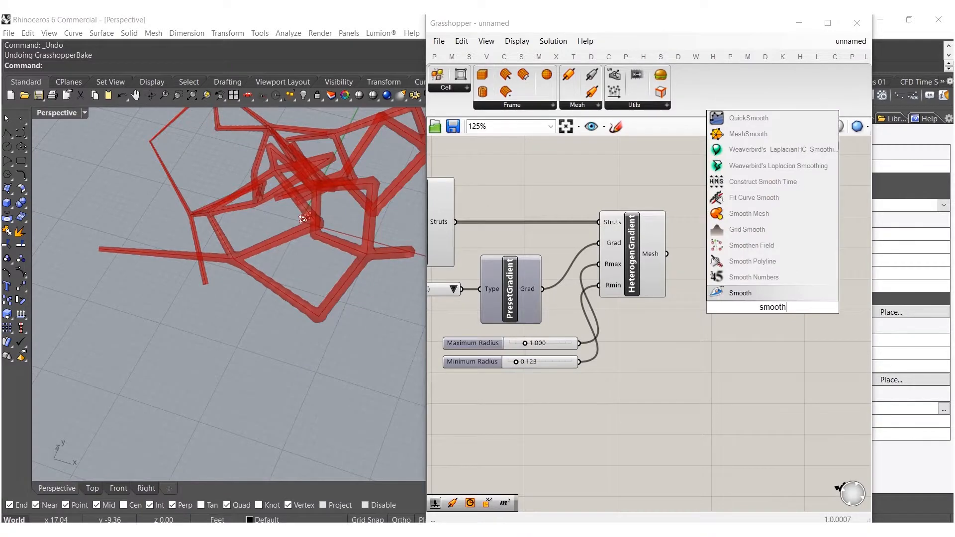
{"action": "left_click", "coordinate": [743, 215]}
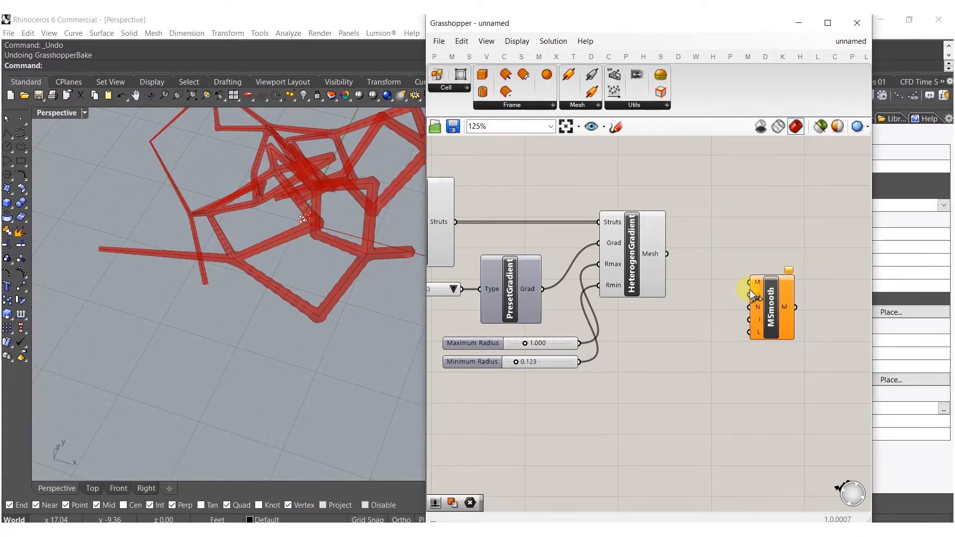
{"action": "left_click_drag", "start_coordinate": [774, 308], "coordinate": [793, 268]}
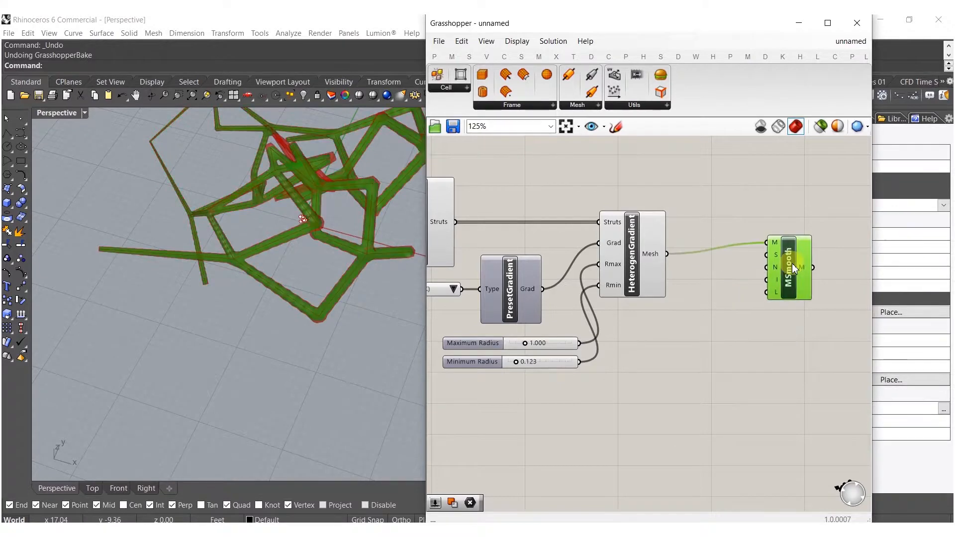
Add a decimal number slider set to 1.000 and connect it to MSmooth's S (strength) input
{"action": "double_click", "coordinate": [740, 293]}
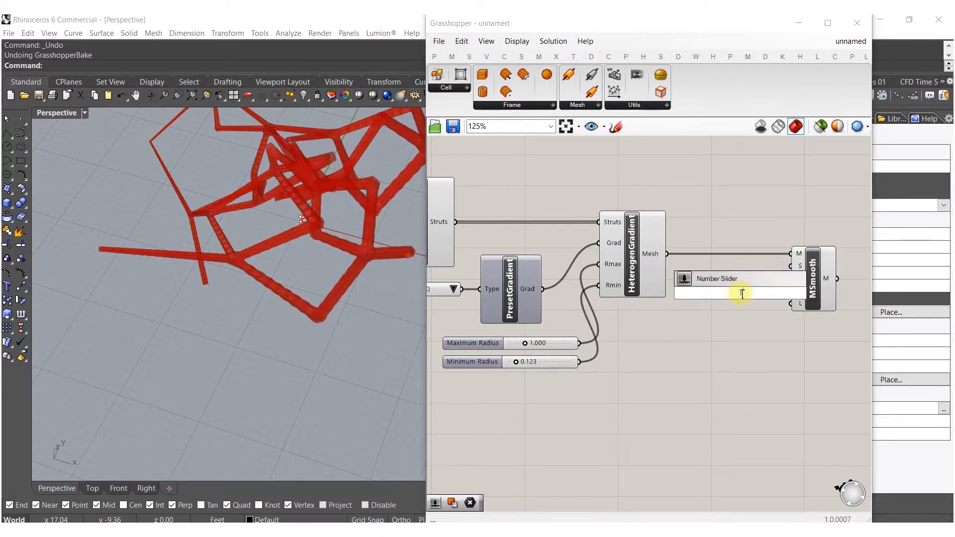
{"action": "key", "text": "Return"}
{"action": "left_click_drag", "start_coordinate": [789, 267], "coordinate": [798, 275]}
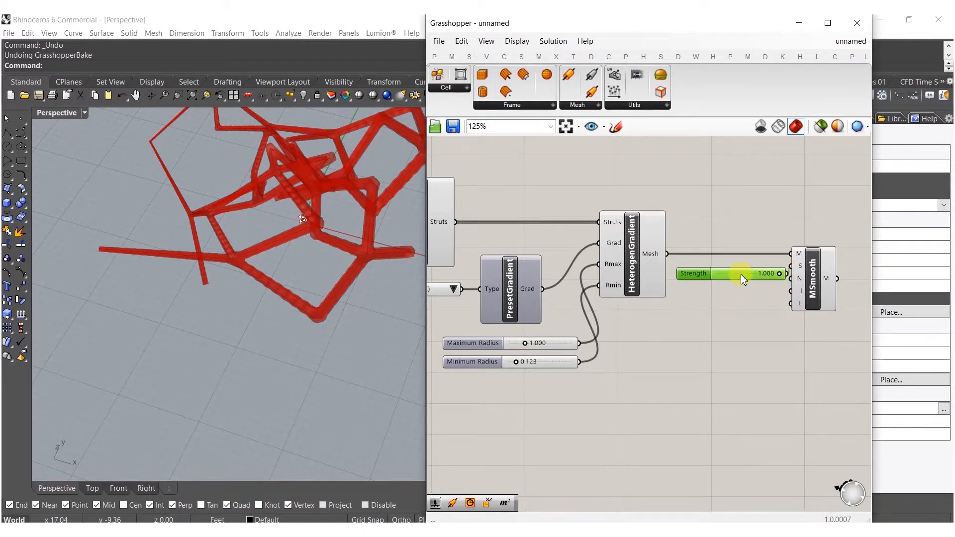
Turn off the preview of all components upstream of MSmooth so only the smoothed mesh is displayed
{"action": "left_click_drag", "start_coordinate": [703, 354], "coordinate": [422, 124]}
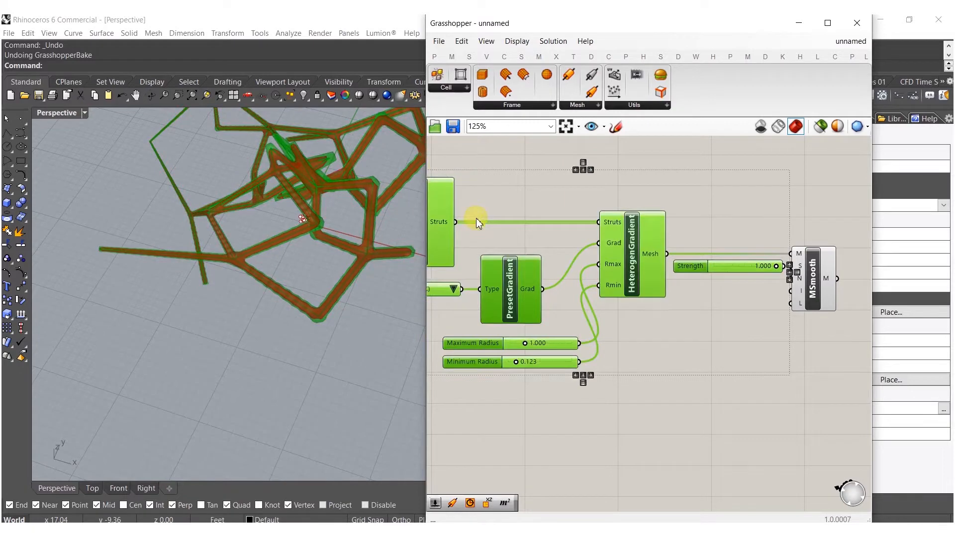
{"action": "right_click_drag", "start_coordinate": [476, 218], "coordinate": [613, 252]}
{"action": "scroll", "coordinate": [613, 251], "scroll_direction": "down", "scroll_amount": 5}
{"action": "right_click_drag", "start_coordinate": [611, 185], "coordinate": [716, 255]}
{"action": "left_click_drag", "start_coordinate": [743, 197], "coordinate": [467, 378]}
{"action": "middle_click", "coordinate": [612, 240]}
{"action": "left_click", "coordinate": [651, 203]}
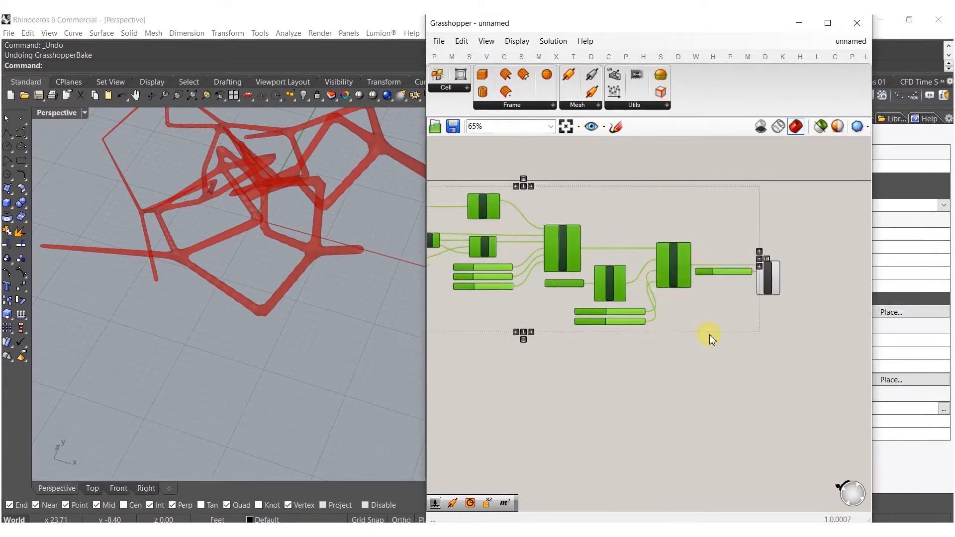
Add an integer slider set to 11, connect it to MSmooth's I (iterations) input and place it beneath the Strength slider
{"action": "scroll", "coordinate": [751, 271], "scroll_direction": "up", "scroll_amount": 6}
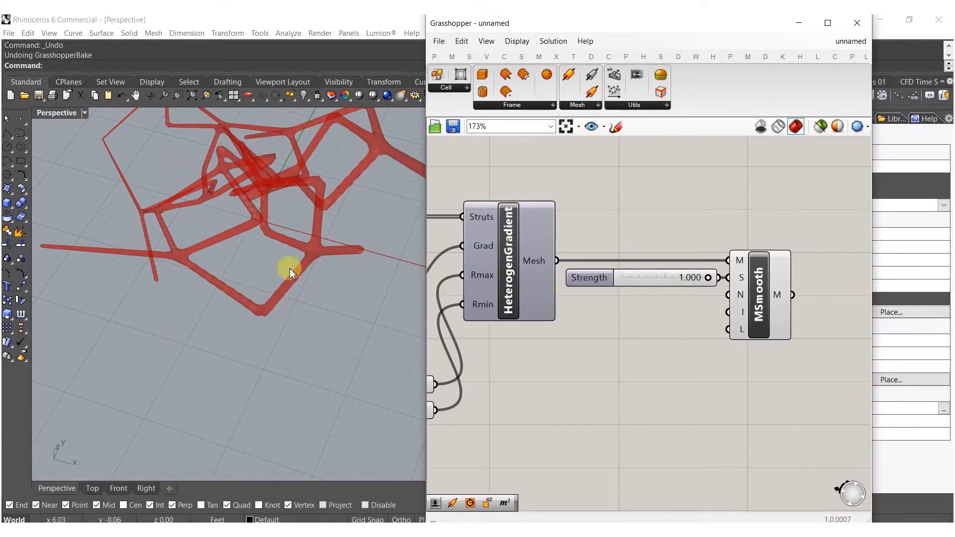
{"action": "double_click", "coordinate": [661, 327]}
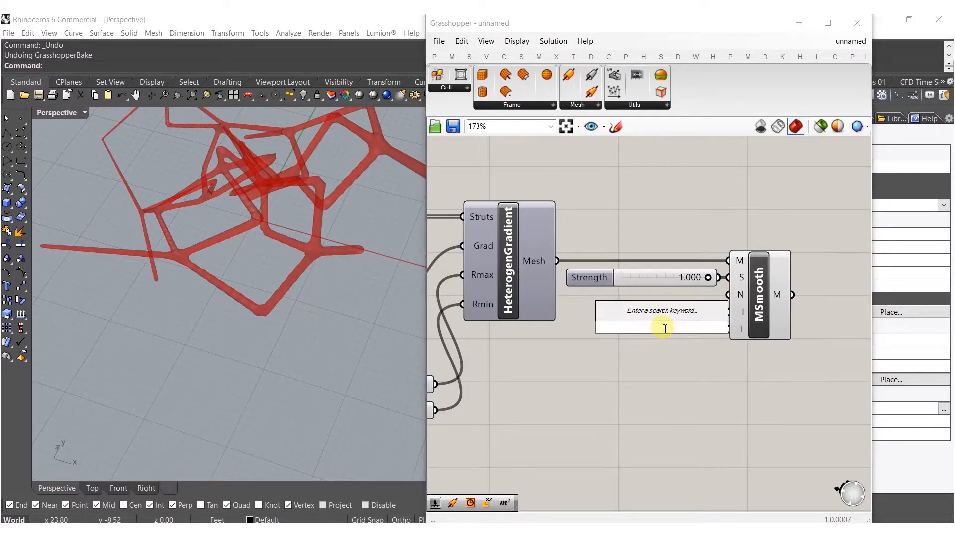
{"action": "type", "text": "11"}
{"action": "key", "text": "Return"}
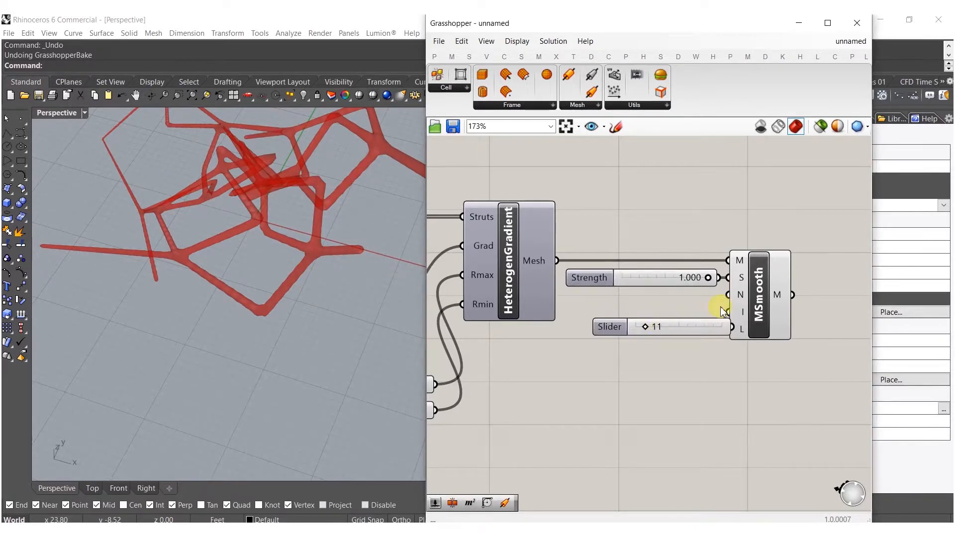
{"action": "left_click_drag", "start_coordinate": [725, 323], "coordinate": [676, 322]}
{"action": "left_click_drag", "start_coordinate": [756, 379], "coordinate": [674, 219]}
{"action": "left_click_drag", "start_coordinate": [667, 284], "coordinate": [692, 284]}
{"action": "left_click", "coordinate": [676, 366]}
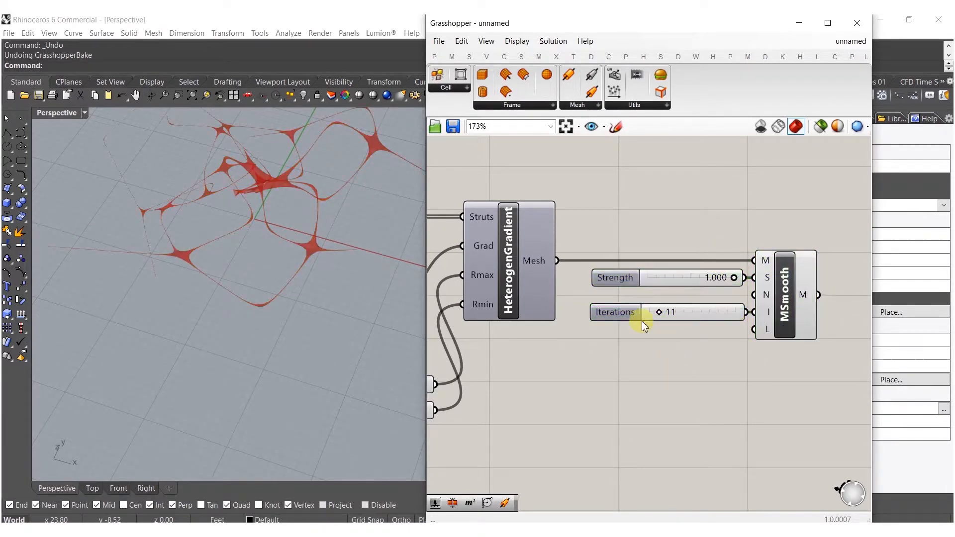
{"action": "left_click", "coordinate": [630, 313], "text": "shift"}
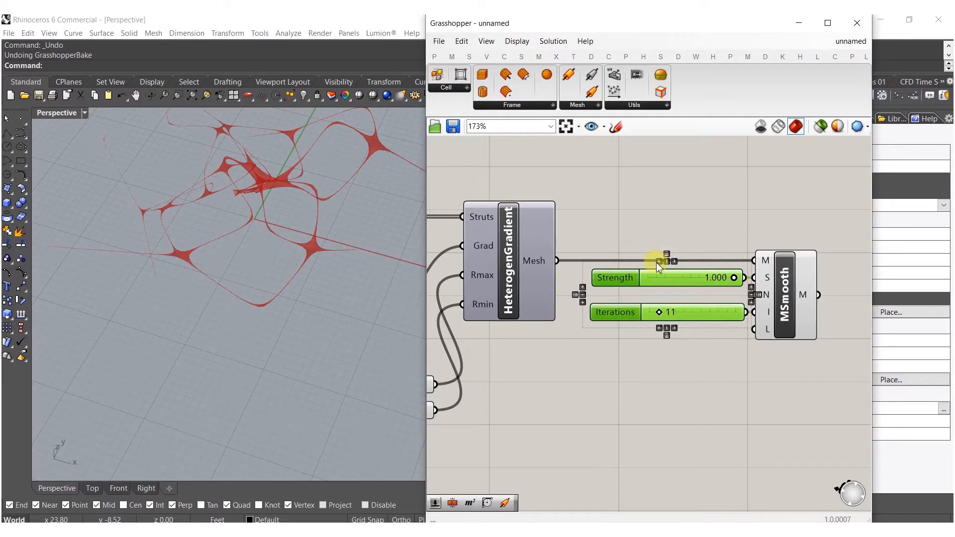
{"action": "left_click", "coordinate": [644, 222]}
Set the Iterations slider of MSmooth to 4
{"action": "right_click_drag", "start_coordinate": [348, 219], "coordinate": [360, 347]}
{"action": "scroll", "coordinate": [660, 291], "scroll_direction": "up", "scroll_amount": 6}
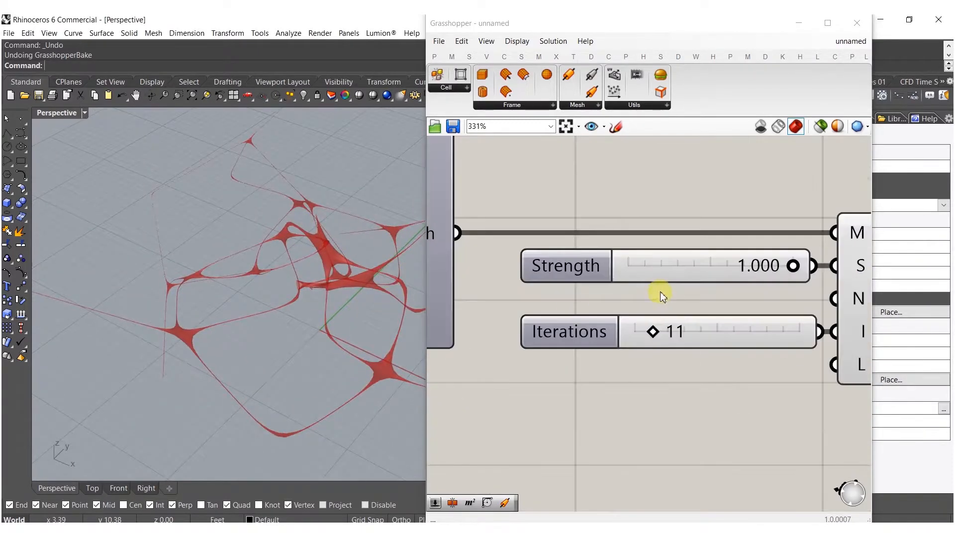
{"action": "left_click_drag", "start_coordinate": [649, 320], "coordinate": [625, 321]}
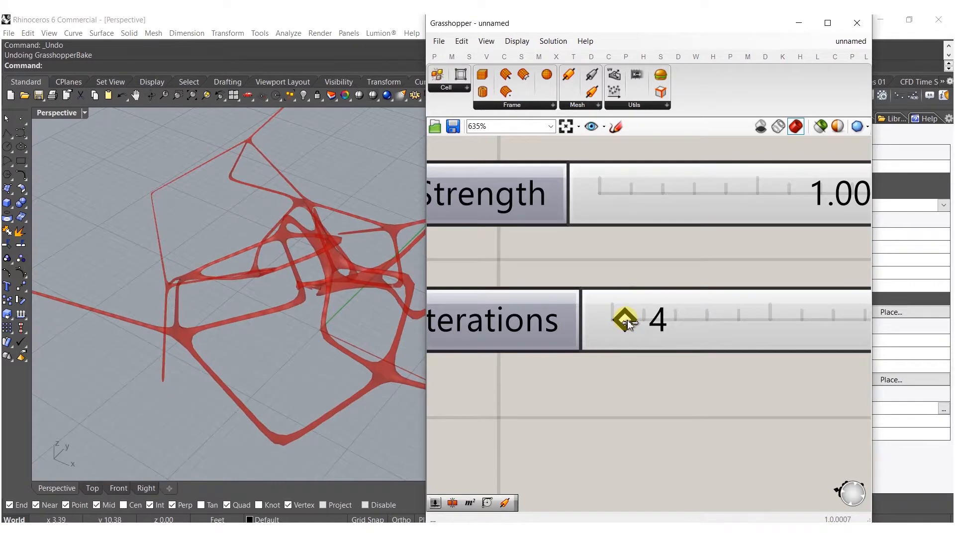
Set the Minimum Radius slider to 0.261 and the Maximum Radius slider to 1.267
{"action": "scroll", "coordinate": [665, 271], "scroll_direction": "down", "scroll_amount": 4}
{"action": "right_click_drag", "start_coordinate": [638, 350], "coordinate": [703, 367]}
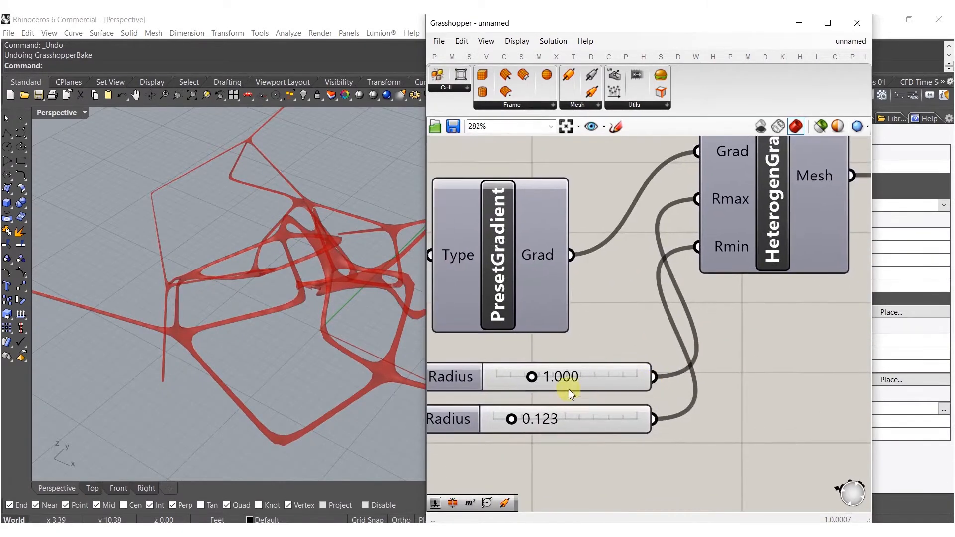
{"action": "scroll", "coordinate": [567, 388], "scroll_direction": "up", "scroll_amount": 2}
{"action": "left_click_drag", "start_coordinate": [502, 437], "coordinate": [528, 437]}
{"action": "left_click_drag", "start_coordinate": [532, 381], "coordinate": [544, 383]}
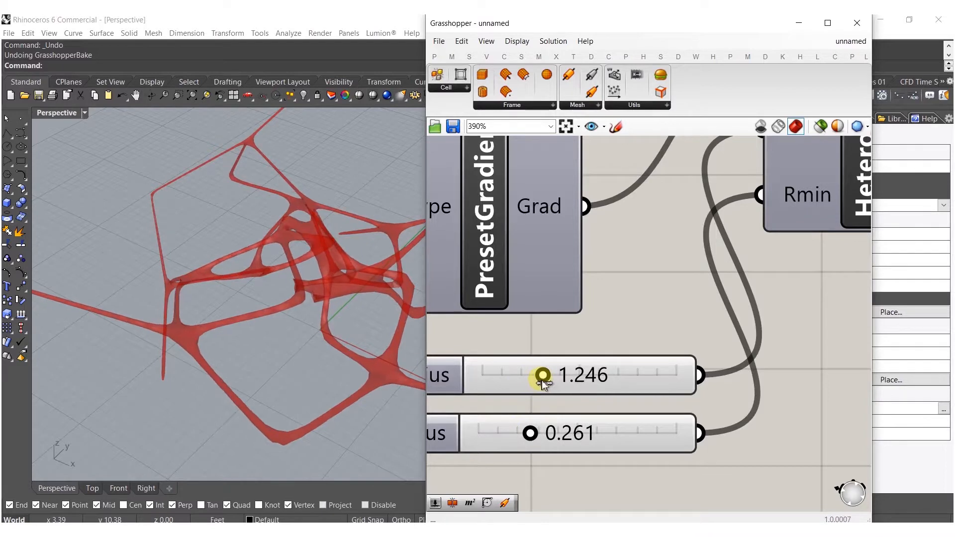
Examine the smoothed lattice from several angles and look over the whole component definition
{"action": "right_click_drag", "start_coordinate": [358, 343], "coordinate": [378, 260]}
{"action": "right_click_drag", "start_coordinate": [145, 297], "coordinate": [305, 321]}
{"action": "right_click_drag", "start_coordinate": [123, 314], "coordinate": [277, 273]}
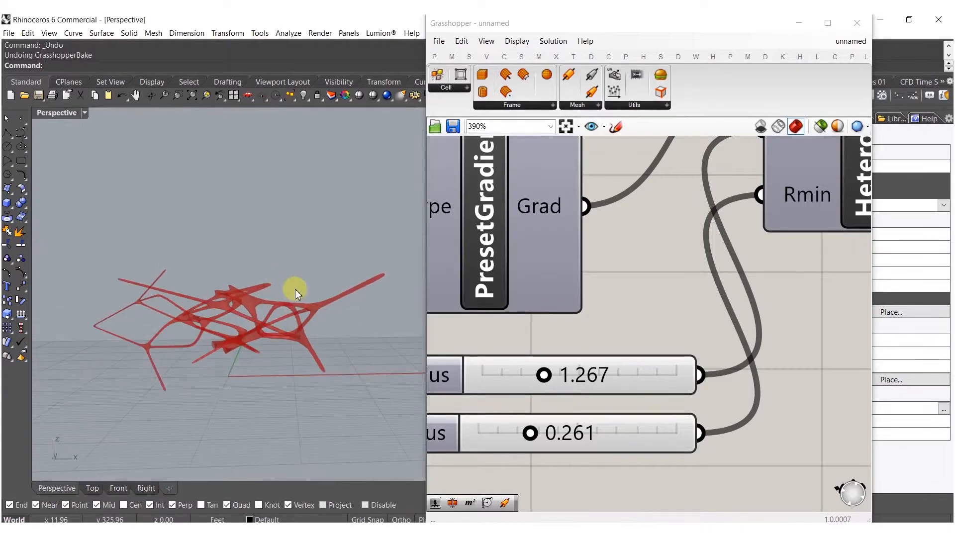
{"action": "scroll", "coordinate": [272, 315], "scroll_direction": "up", "scroll_amount": 3}
{"action": "scroll", "coordinate": [257, 343], "scroll_direction": "down", "scroll_amount": 2}
{"action": "scroll", "coordinate": [622, 352], "scroll_direction": "down", "scroll_amount": 7}
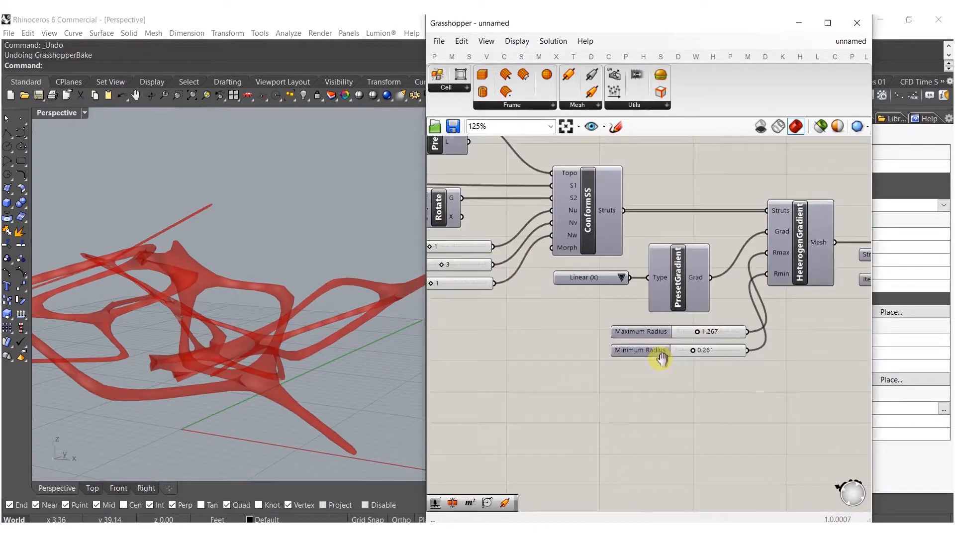
{"action": "right_click_drag", "start_coordinate": [395, 283], "coordinate": [262, 348]}
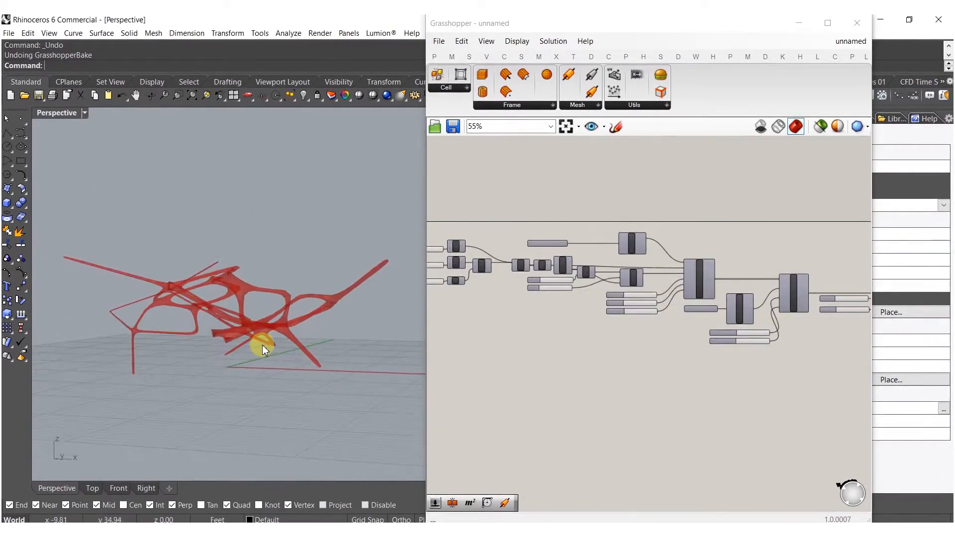
{"action": "right_click_drag", "start_coordinate": [321, 342], "coordinate": [279, 324]}
{"action": "scroll", "coordinate": [625, 353], "scroll_direction": "down", "scroll_amount": 1}
{"action": "scroll", "coordinate": [624, 353], "scroll_direction": "down", "scroll_amount": 1}
Add a Mirror component beyond MSmooth and connect MSmooth's M output to its G input
{"action": "scroll", "coordinate": [652, 365], "scroll_direction": "up", "scroll_amount": 8}
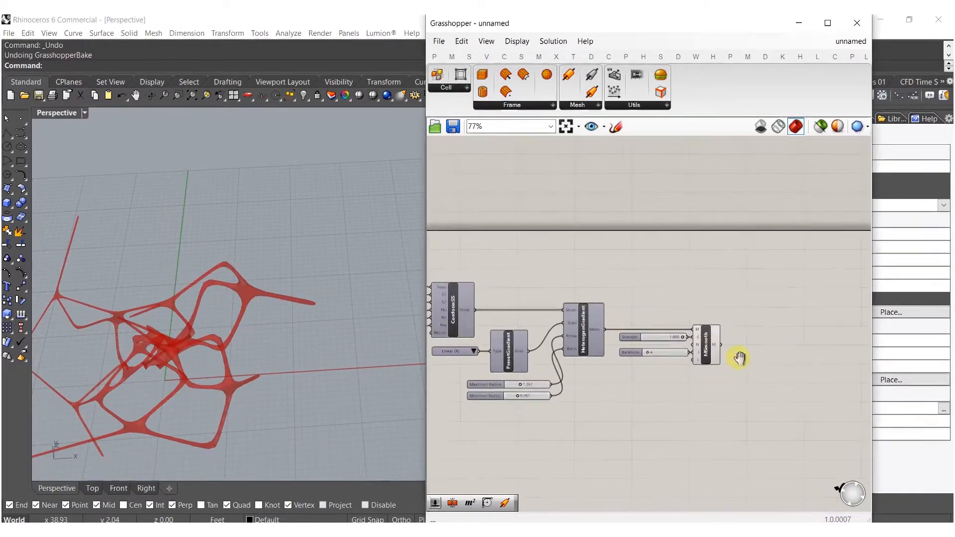
{"action": "double_click", "coordinate": [712, 362]}
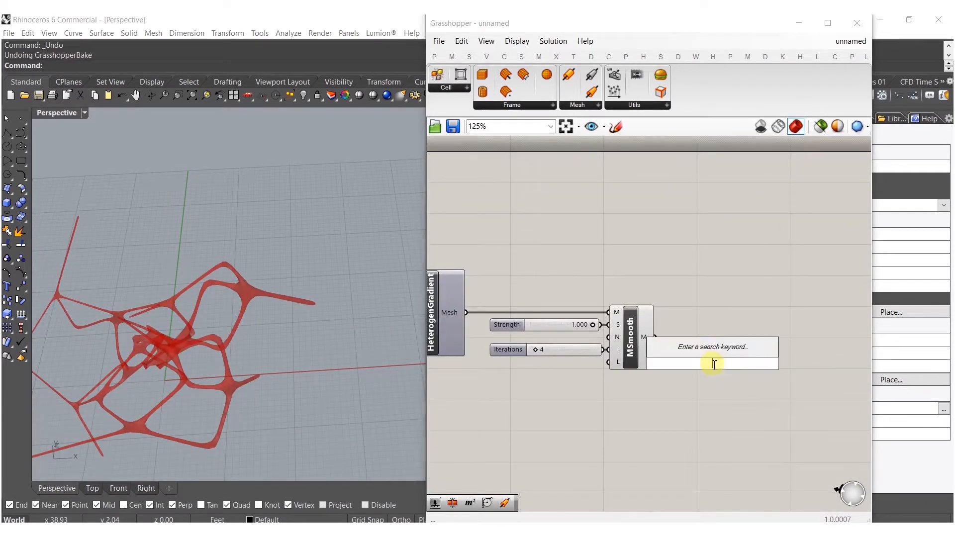
{"action": "type", "text": "miur"}
{"action": "key", "text": "BackSpace"}
{"action": "key", "text": "BackSpace"}
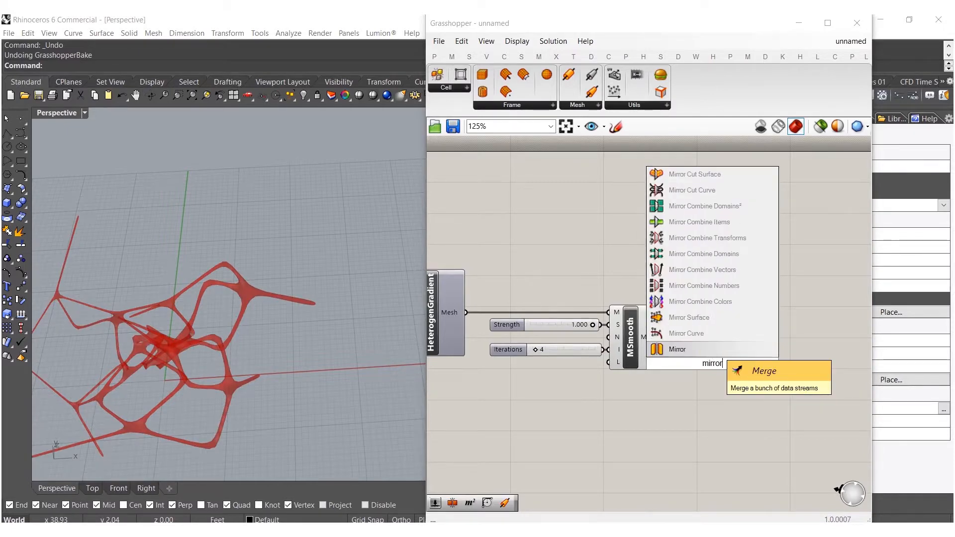
{"action": "type", "text": "rror"}
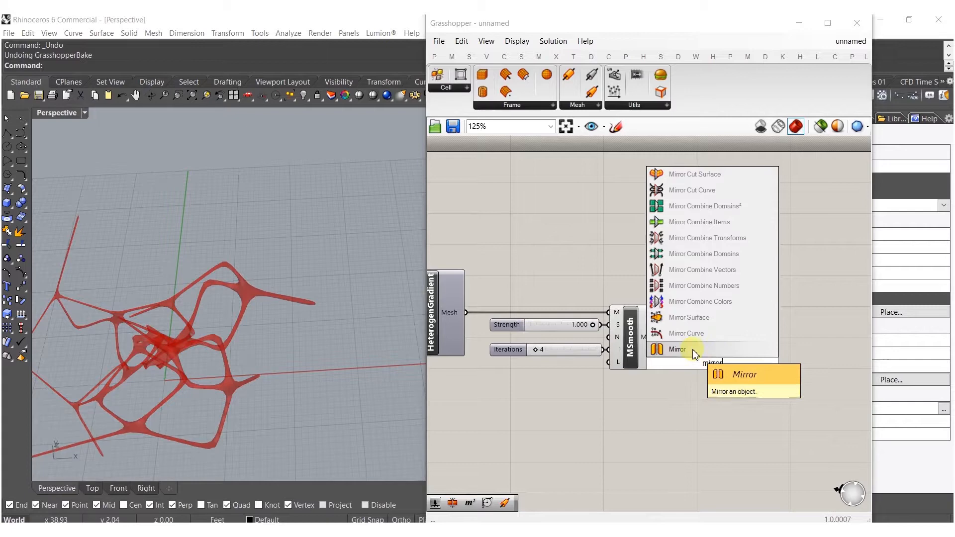
{"action": "left_click", "coordinate": [699, 353]}
{"action": "scroll", "coordinate": [695, 362], "scroll_direction": "up", "scroll_amount": 2}
{"action": "left_click_drag", "start_coordinate": [649, 311], "coordinate": [642, 329]}
{"action": "left_click_drag", "start_coordinate": [715, 368], "coordinate": [747, 343]}
Add a Construct Point component below MSmooth and connect its Pt output to Mirror's P input
{"action": "double_click", "coordinate": [673, 410]}
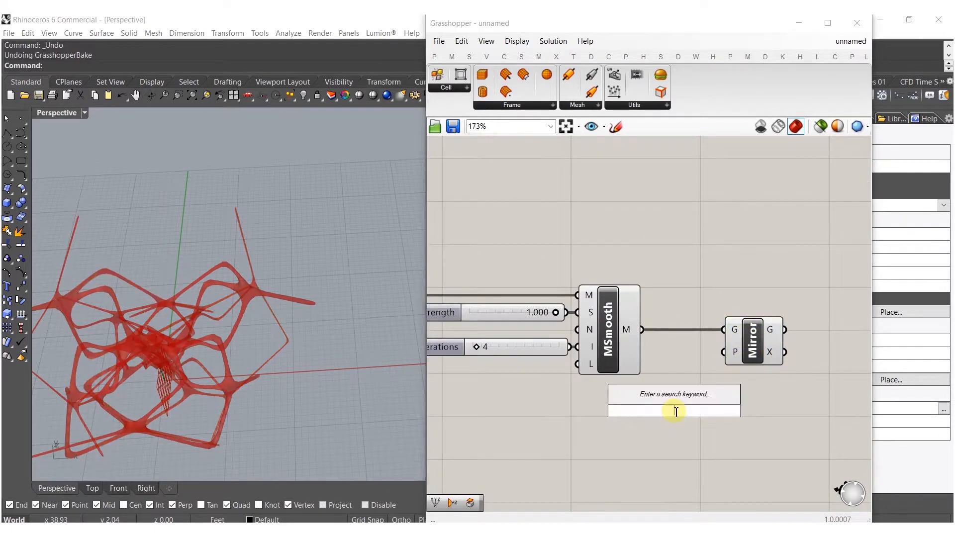
{"action": "type", "text": "xy"}
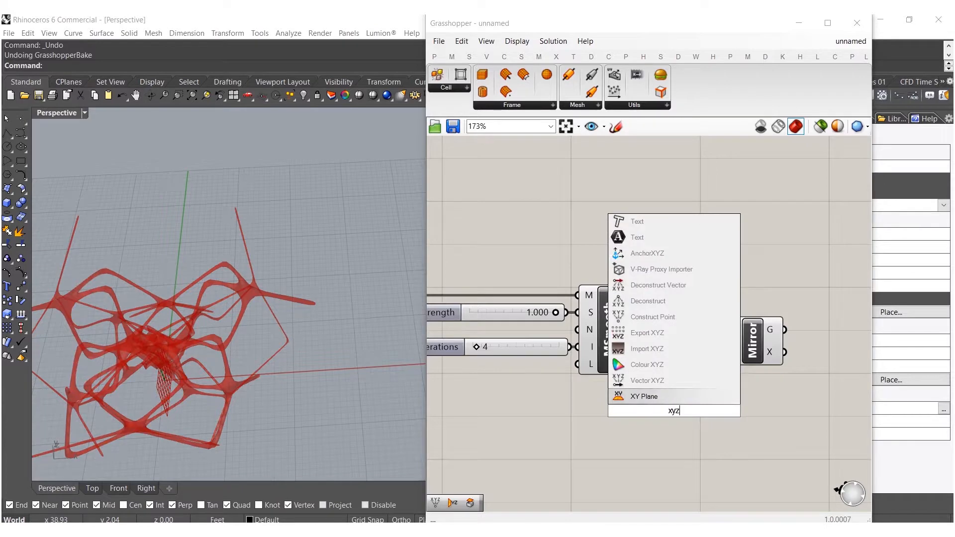
{"action": "type", "text": "z"}
{"action": "left_click", "coordinate": [669, 337]}
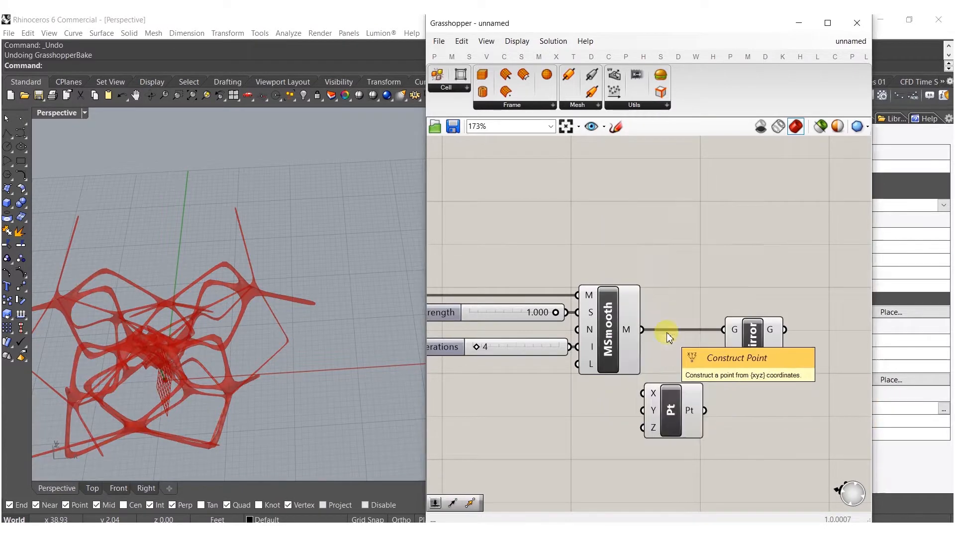
{"action": "right_click_drag", "start_coordinate": [348, 339], "coordinate": [178, 300]}
{"action": "right_click_drag", "start_coordinate": [180, 266], "coordinate": [304, 263]}
Create a number slider set to 5.0 and connect it to Construct Point's X input
{"action": "double_click", "coordinate": [568, 429]}
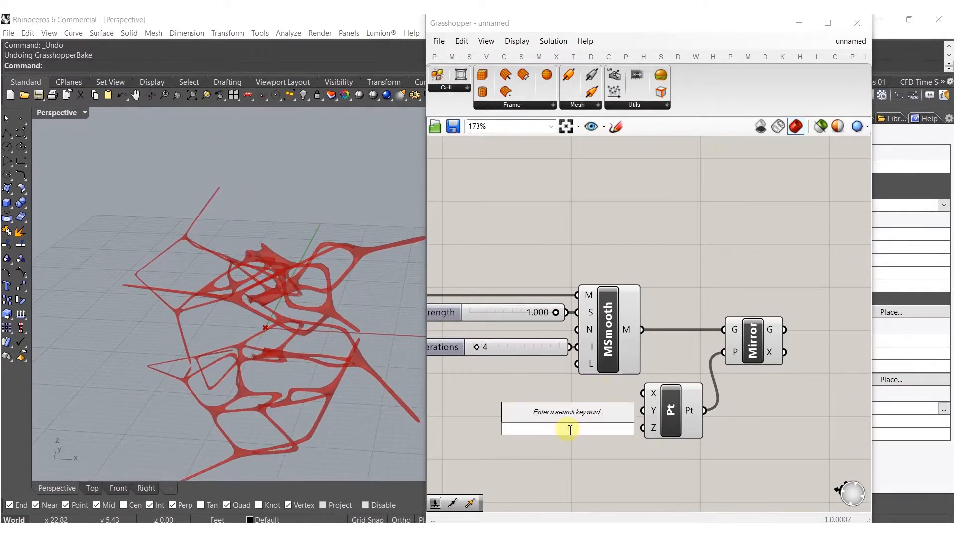
{"action": "type", "text": "5"}
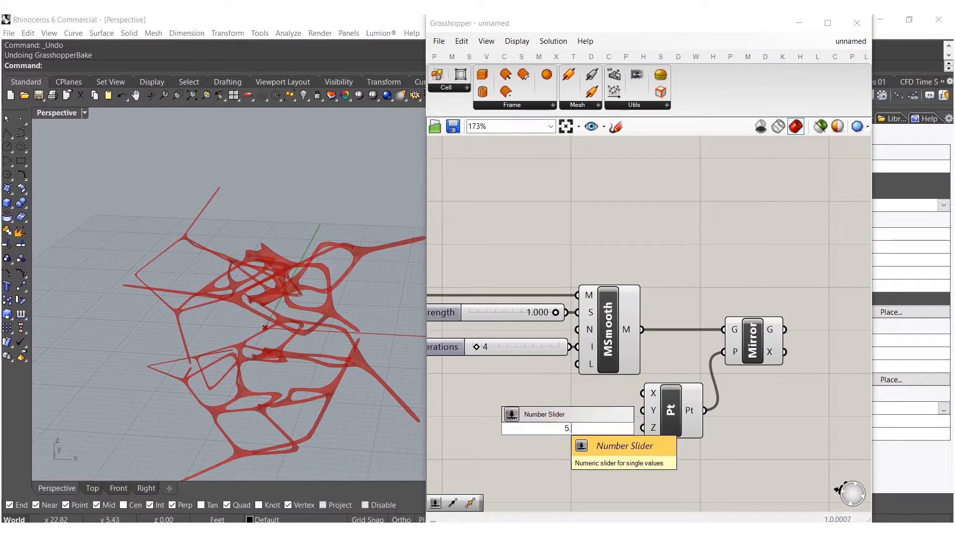
{"action": "key", "text": "Return"}
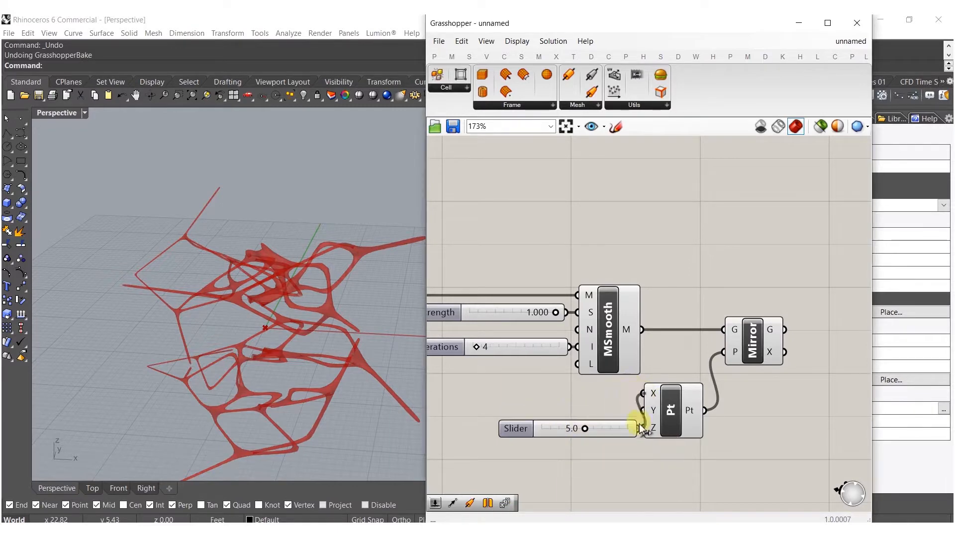
{"action": "left_click_drag", "start_coordinate": [621, 425], "coordinate": [599, 389]}
{"action": "right_click_drag", "start_coordinate": [666, 419], "coordinate": [614, 408]}
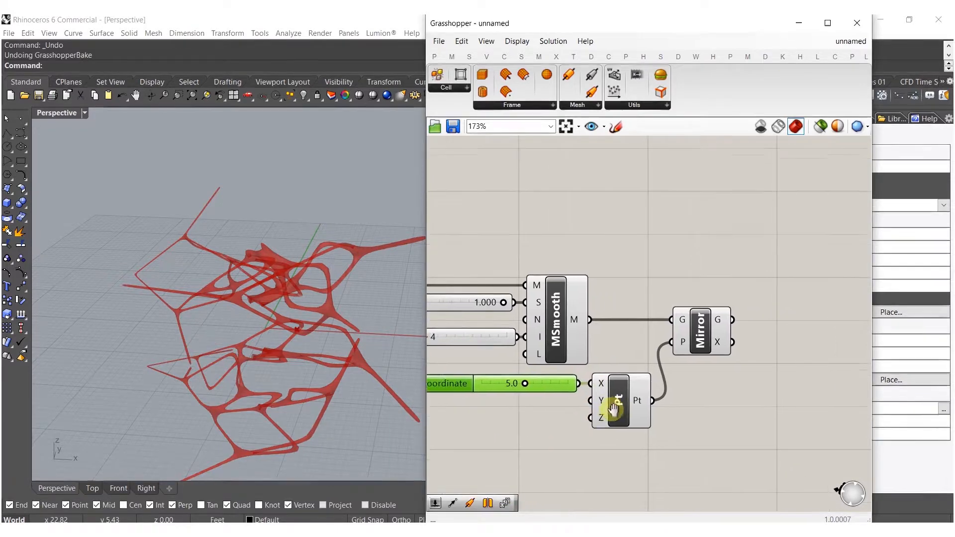
{"action": "right_click_drag", "start_coordinate": [317, 327], "coordinate": [162, 400]}
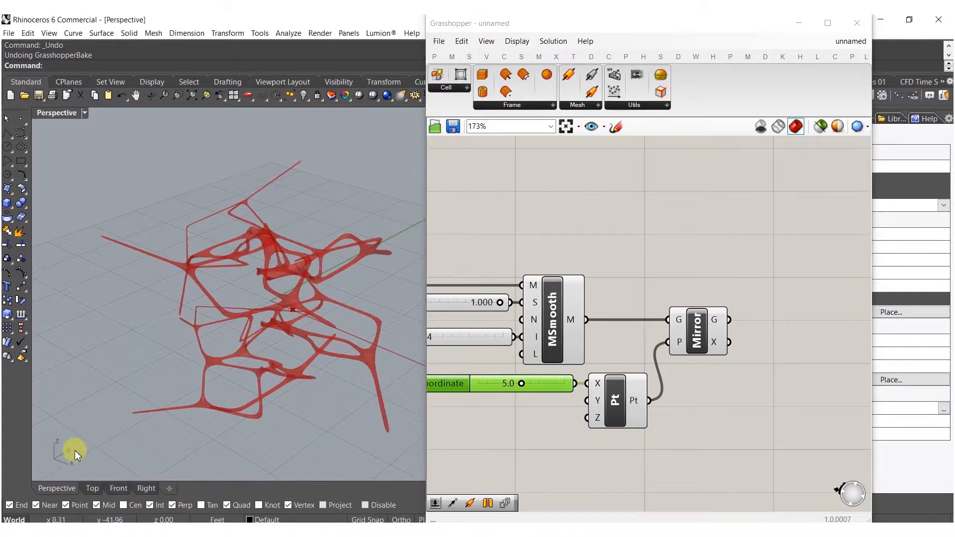
Insert a YZ Plane component between Construct Point and Mirror, wiring Pt to its O input and its P output to Mirror's P
{"action": "double_click", "coordinate": [681, 411]}
{"action": "type", "text": "yz"}
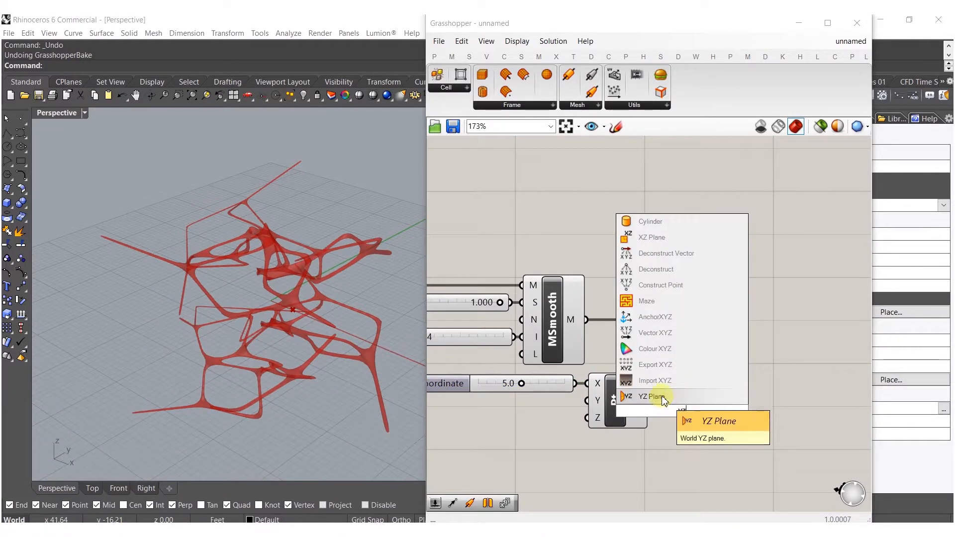
{"action": "left_click", "coordinate": [652, 397]}
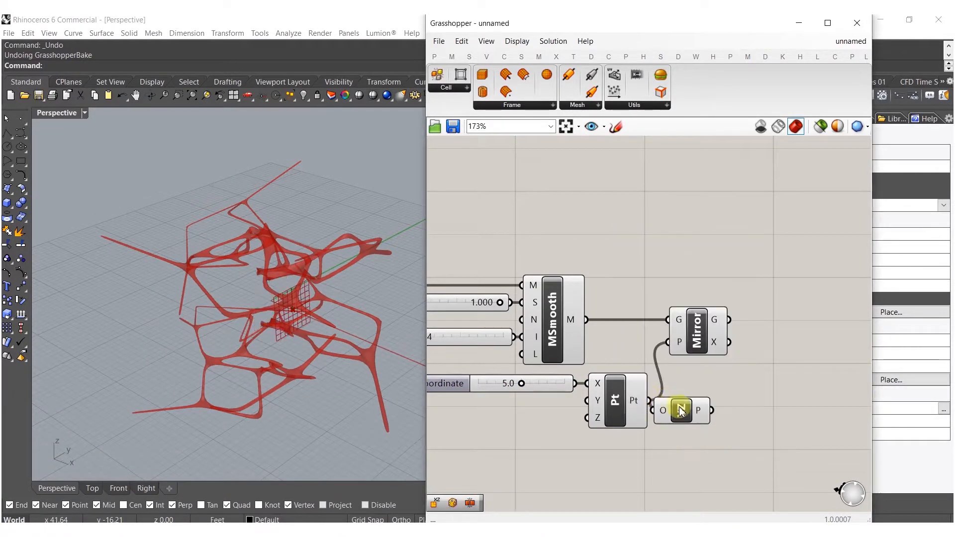
{"action": "left_click_drag", "start_coordinate": [694, 346], "coordinate": [738, 339]}
{"action": "left_click", "coordinate": [672, 415]}
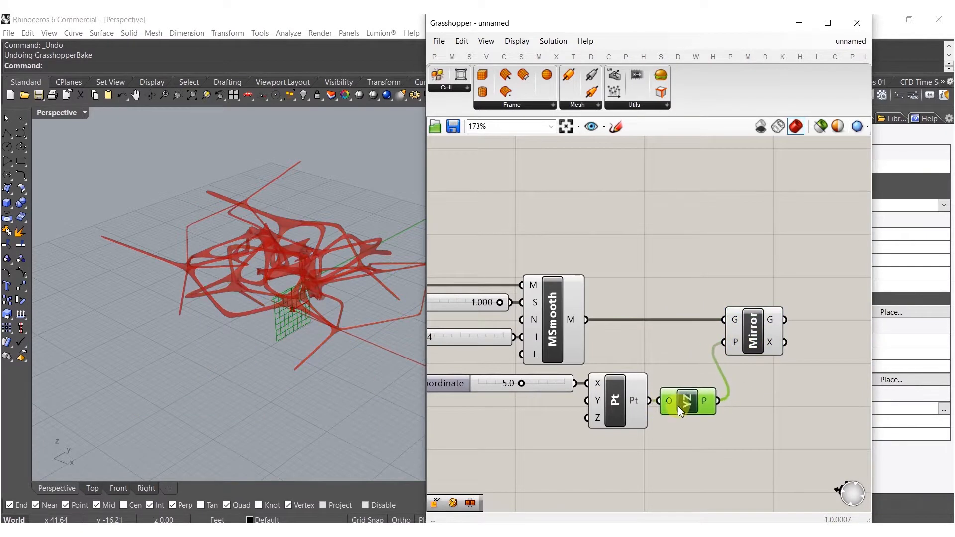
Align the X coordinate slider with the Strength and Iterations sliders, keeping the YZ Plane component between Construct Point and Mirror
{"action": "right_click_drag", "start_coordinate": [568, 403], "coordinate": [650, 397]}
{"action": "left_click_drag", "start_coordinate": [545, 408], "coordinate": [487, 202], "text": "shift"}
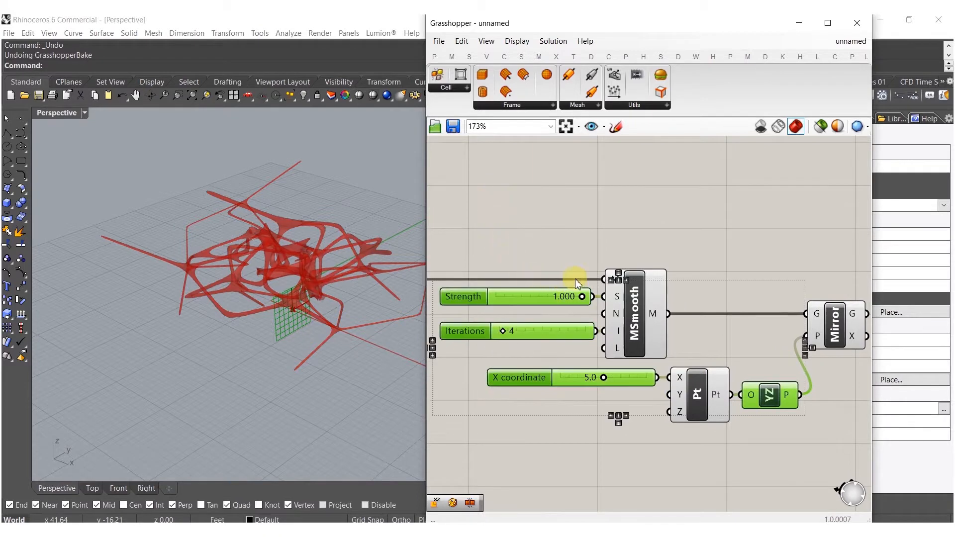
{"action": "left_click", "coordinate": [611, 280]}
{"action": "left_click", "coordinate": [582, 319]}
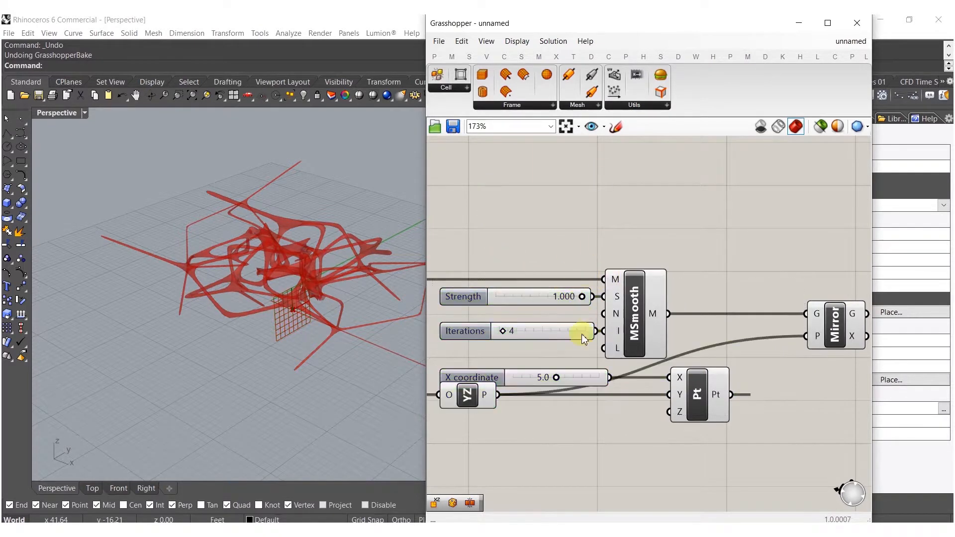
{"action": "left_click_drag", "start_coordinate": [475, 404], "coordinate": [774, 388]}
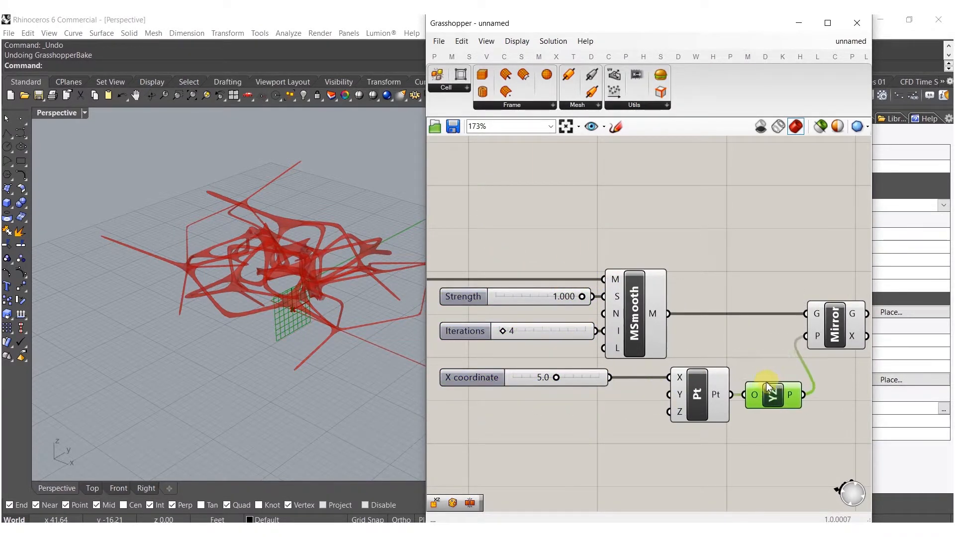
Set the X coordinate slider to 10.0 and raise its maximum limit
{"action": "scroll", "coordinate": [629, 405], "scroll_direction": "up", "scroll_amount": 3}
{"action": "right_click_drag", "start_coordinate": [319, 328], "coordinate": [338, 353]}
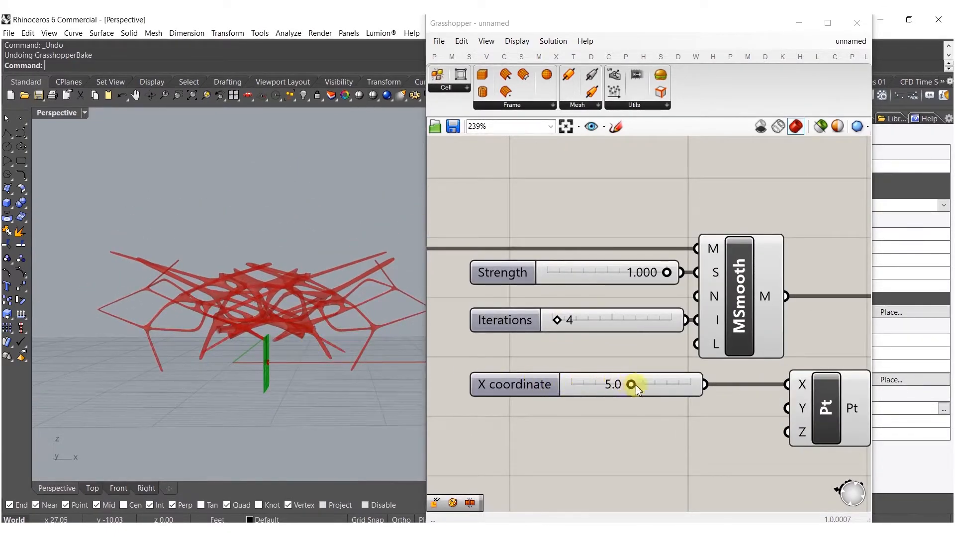
{"action": "left_click_drag", "start_coordinate": [632, 386], "coordinate": [734, 388]}
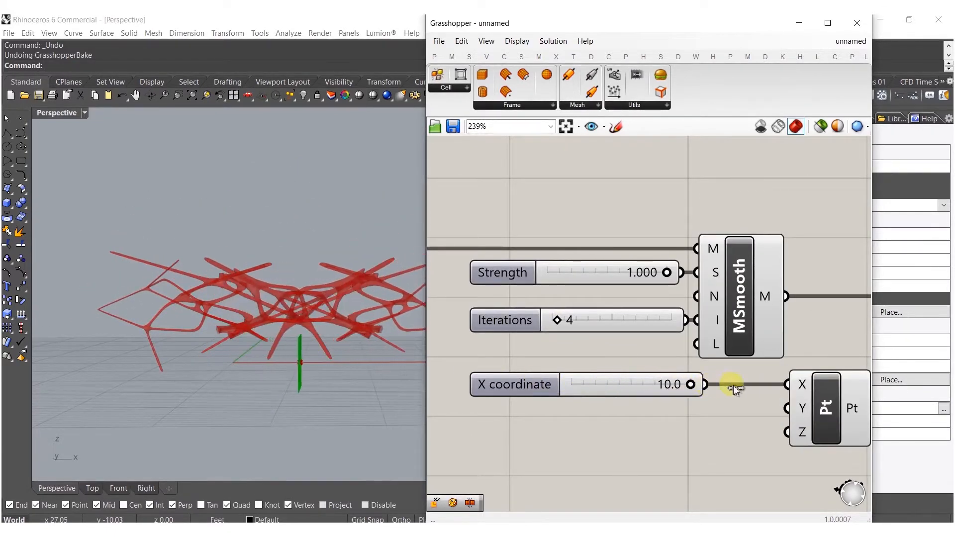
{"action": "double_click", "coordinate": [537, 386]}
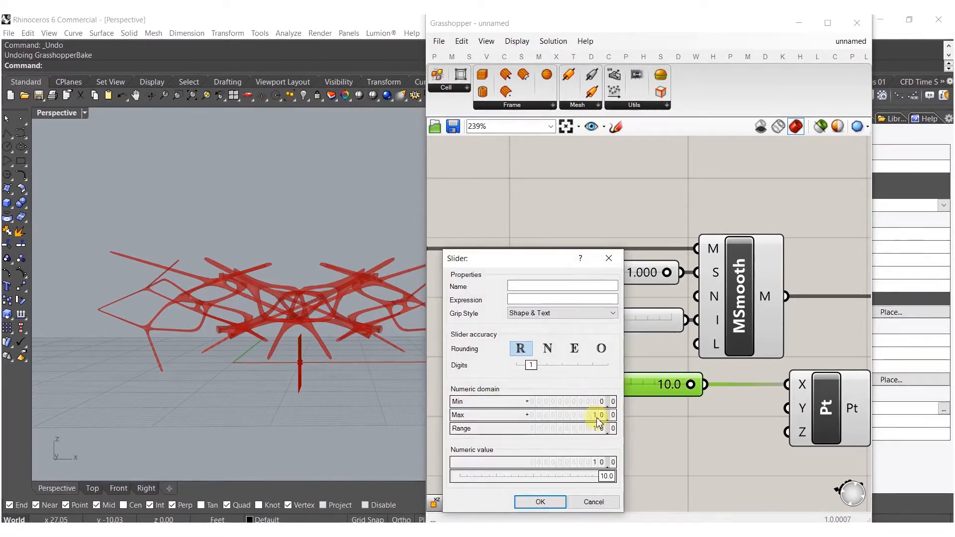
{"action": "left_click", "coordinate": [545, 503]}
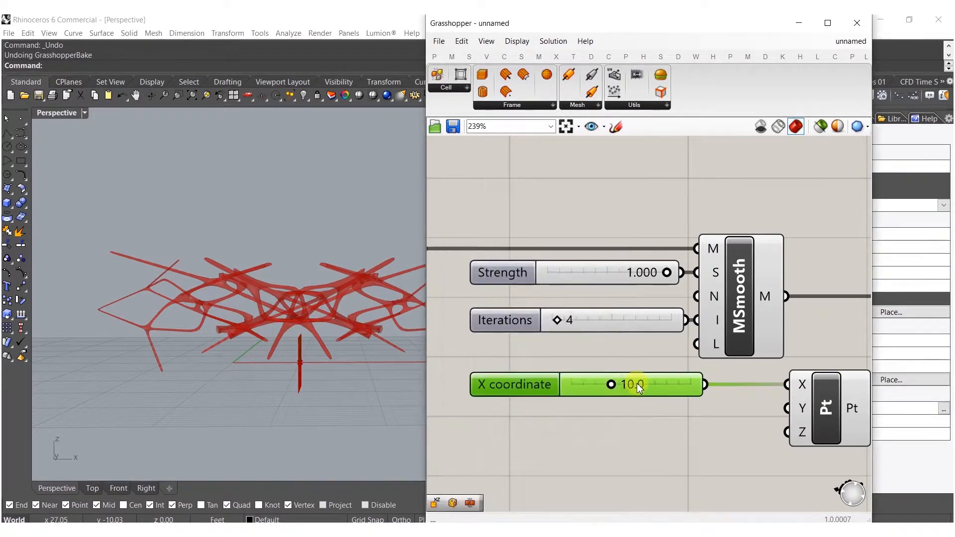
Try the X coordinate slider at 14.0, and settle it at 12.5 to position the mirror plane
{"action": "mouse_move", "coordinate": [613, 389]}
{"action": "left_mouse_down"}
{"action": "mouse_move", "coordinate": [637, 389]}
{"action": "mouse_move", "coordinate": [629, 390]}
{"action": "left_mouse_up"}
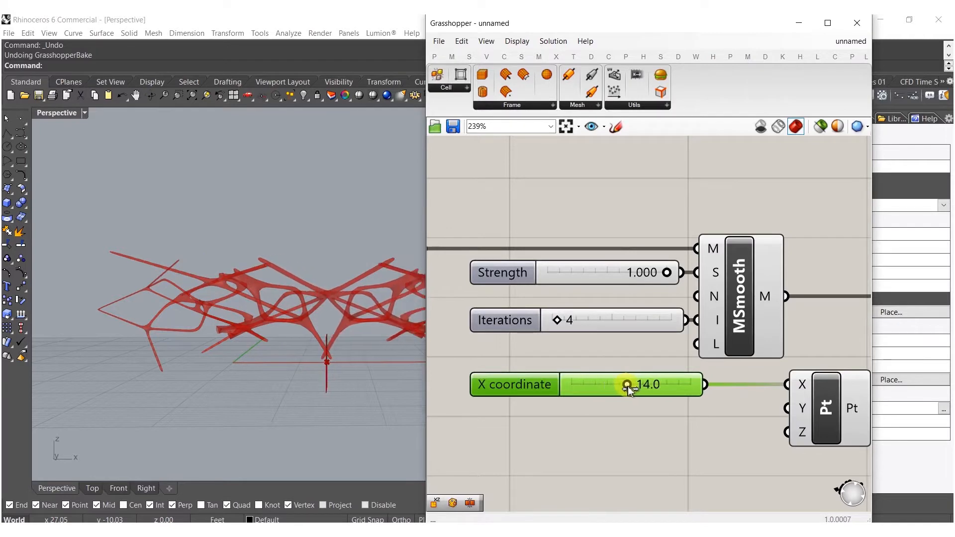
{"action": "right_click_drag", "start_coordinate": [264, 319], "coordinate": [242, 343]}
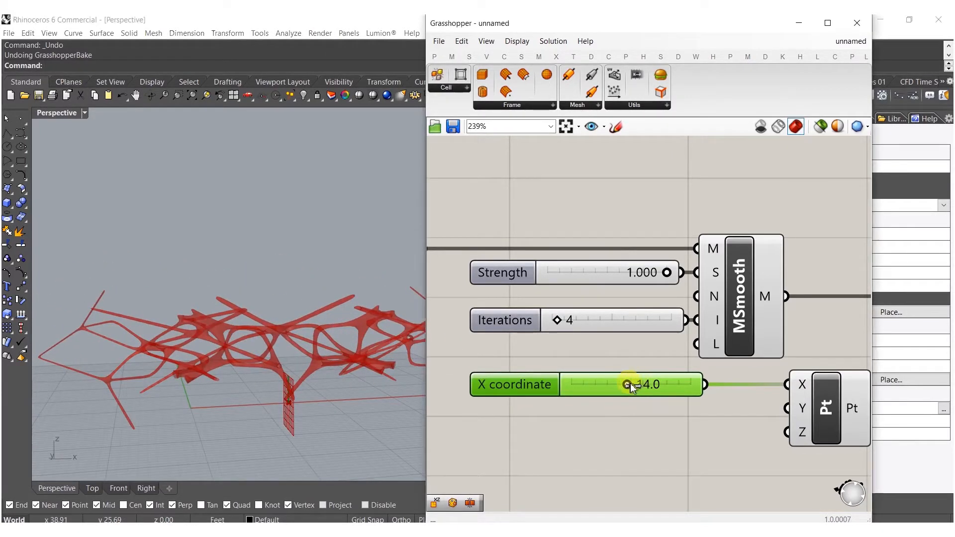
{"action": "left_click_drag", "start_coordinate": [627, 385], "coordinate": [622, 384]}
{"action": "scroll", "coordinate": [571, 272], "scroll_direction": "down", "scroll_amount": 2}
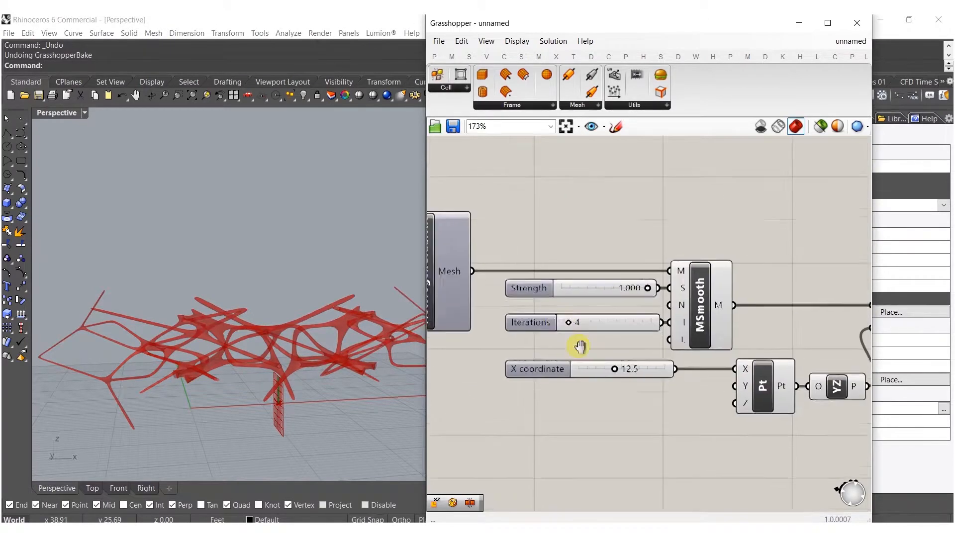
{"action": "right_click_drag", "start_coordinate": [224, 330], "coordinate": [317, 304]}
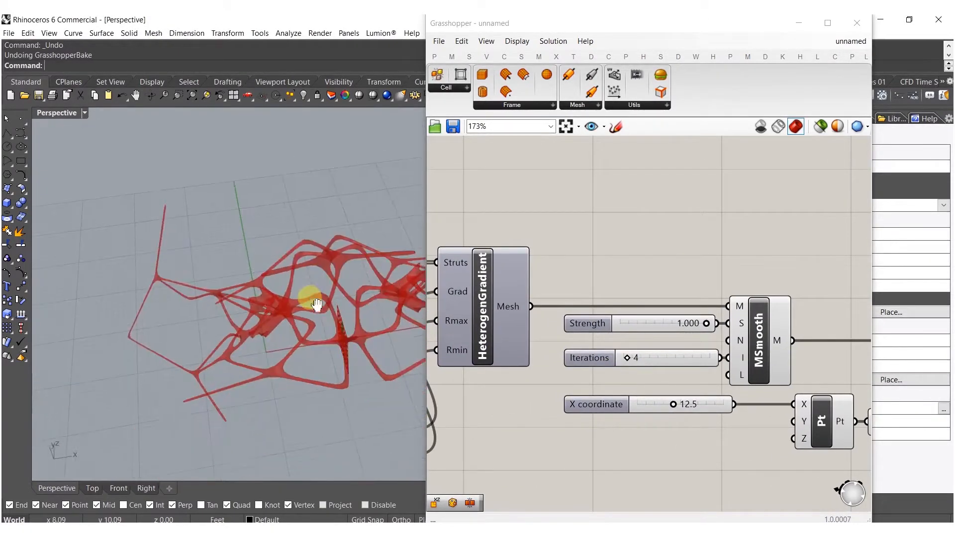
Adjust the input sliders at the start of the definition to vary the shape of the mirrored lattice
{"action": "scroll", "coordinate": [756, 305], "scroll_direction": "down", "scroll_amount": 6}
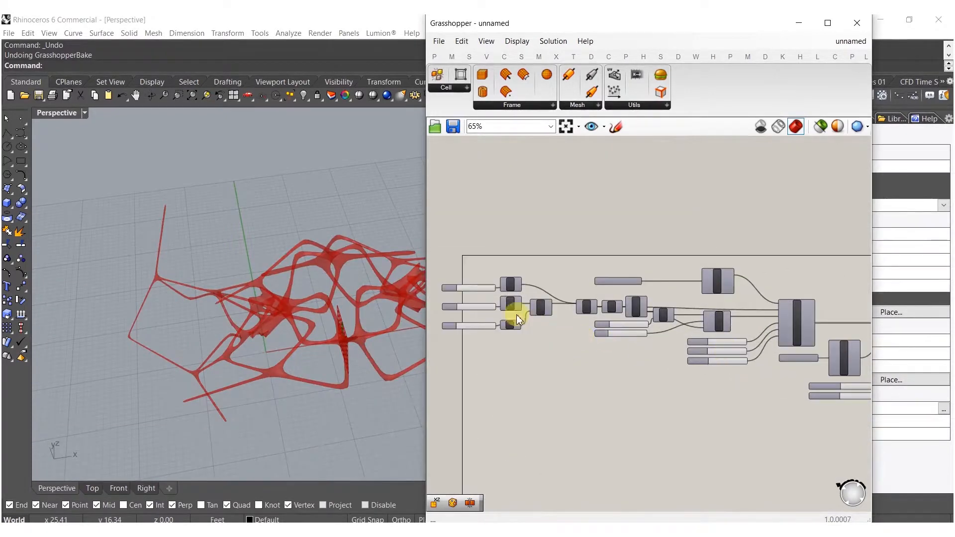
{"action": "scroll", "coordinate": [517, 318], "scroll_direction": "up", "scroll_amount": 10}
{"action": "left_click_drag", "start_coordinate": [572, 343], "coordinate": [521, 342]}
{"action": "right_click_drag", "start_coordinate": [328, 343], "coordinate": [495, 310]}
{"action": "left_click_drag", "start_coordinate": [520, 336], "coordinate": [565, 334]}
{"action": "right_click_drag", "start_coordinate": [567, 181], "coordinate": [576, 253]}
{"action": "left_click_drag", "start_coordinate": [561, 254], "coordinate": [518, 254]}
{"action": "right_click_drag", "start_coordinate": [404, 294], "coordinate": [353, 262]}
{"action": "scroll", "coordinate": [589, 357], "scroll_direction": "down", "scroll_amount": 3}
{"action": "scroll", "coordinate": [588, 357], "scroll_direction": "down", "scroll_amount": 8}
{"action": "scroll", "coordinate": [779, 386], "scroll_direction": "up", "scroll_amount": 3}
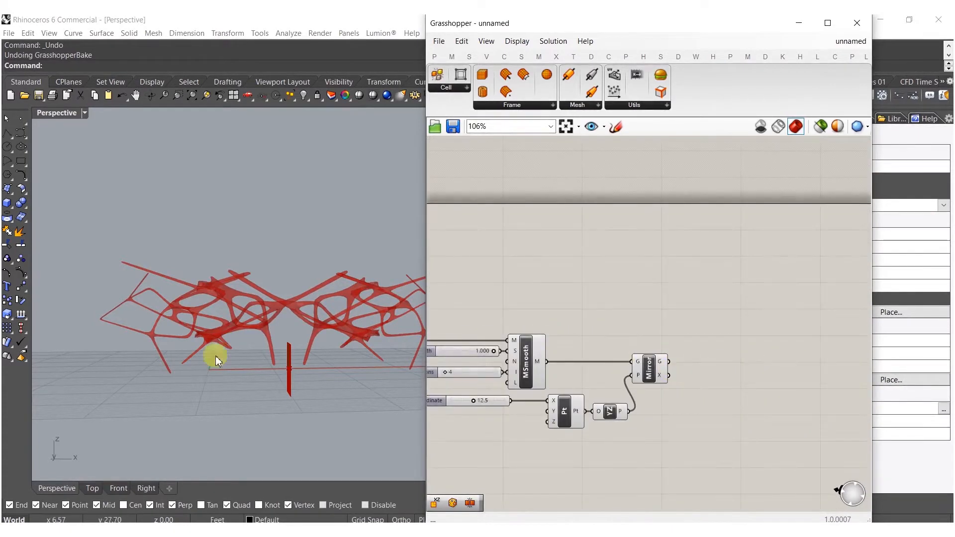
Add a Mesh Join component beyond Mirror
{"action": "right_click_drag", "start_coordinate": [636, 359], "coordinate": [558, 366]}
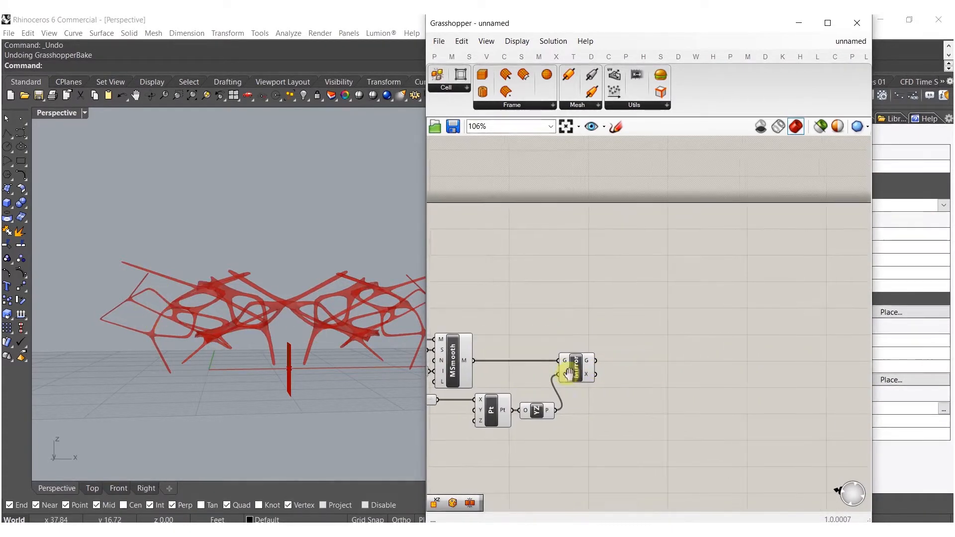
{"action": "scroll", "coordinate": [610, 395], "scroll_direction": "up", "scroll_amount": 3}
{"action": "double_click", "coordinate": [612, 383]}
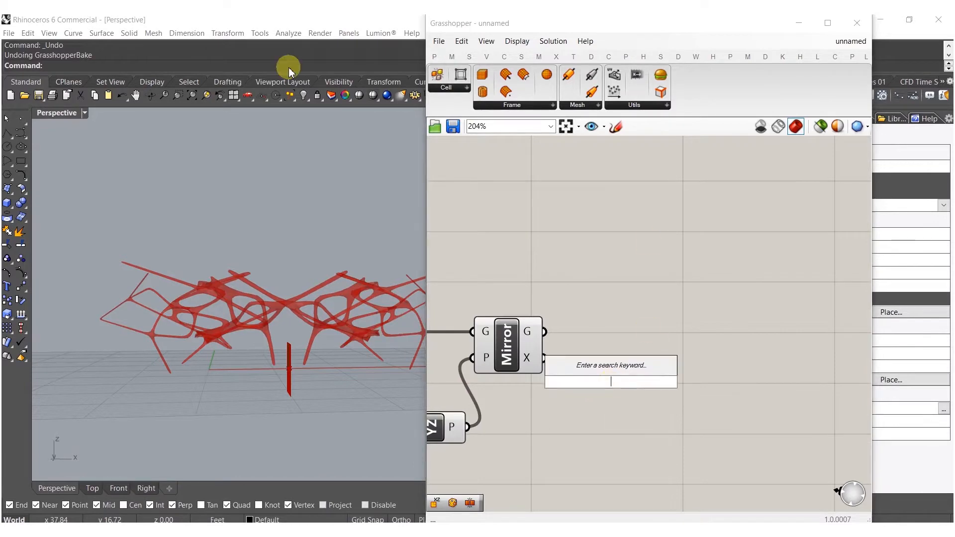
{"action": "type", "text": "joinmesh"}
{"action": "key", "text": "BackSpace"}
{"action": "key", "text": "BackSpace"}
{"action": "key", "text": "BackSpace"}
{"action": "key", "text": "BackSpace"}
{"action": "key", "text": "BackSpace"}
{"action": "type", "text": "n"}
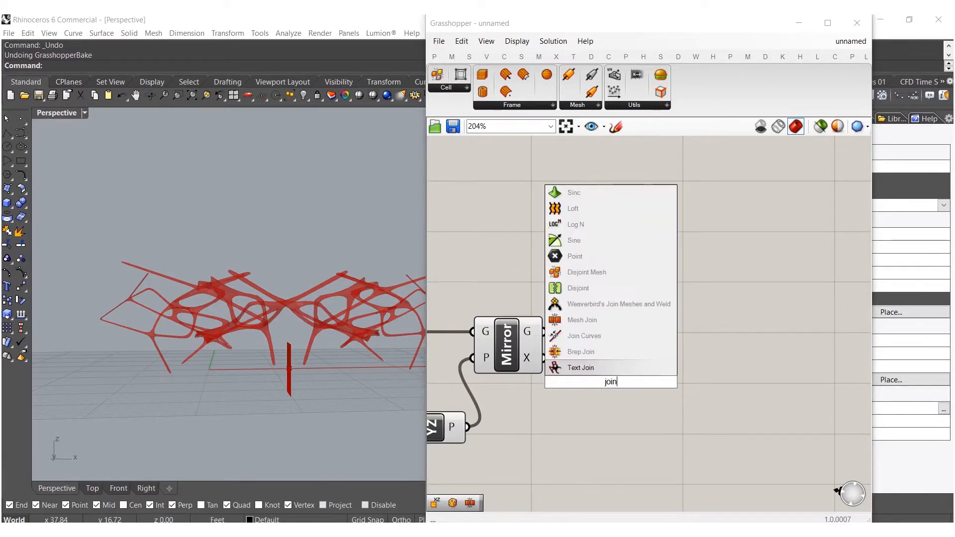
{"action": "left_click", "coordinate": [581, 318]}
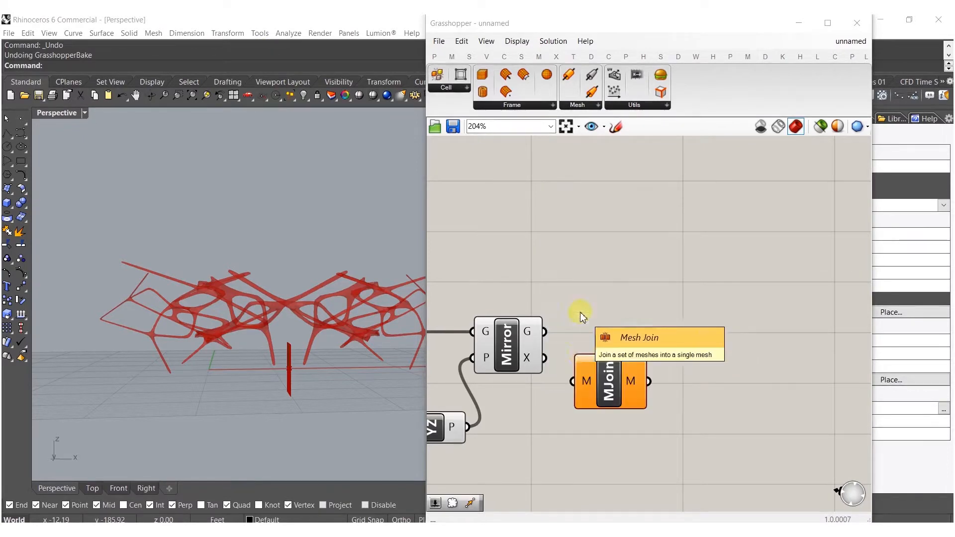
Flatten Mesh Join's M input and connect both Mirror's G output and MSmooth's M output to it
{"action": "right_click", "coordinate": [587, 387]}
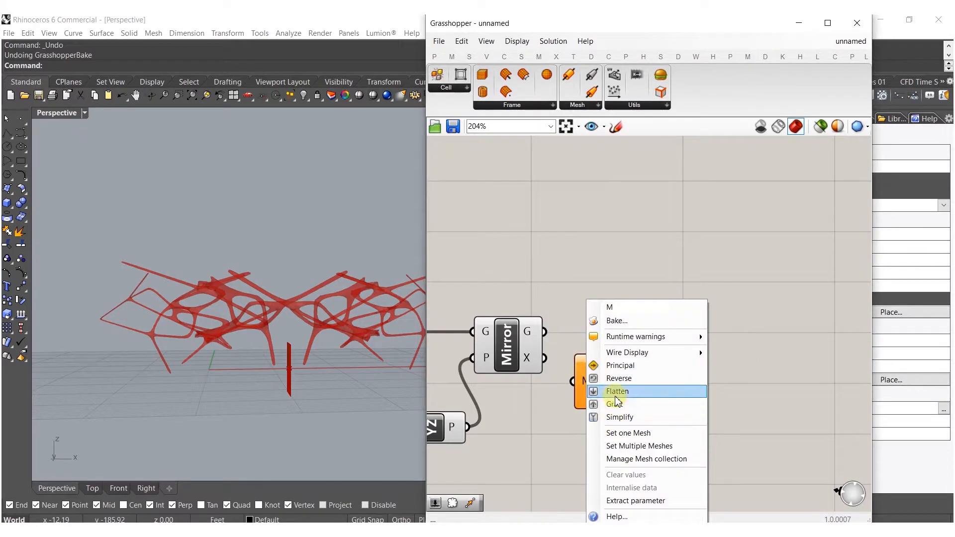
{"action": "left_click", "coordinate": [613, 395]}
{"action": "left_click_drag", "start_coordinate": [558, 381], "coordinate": [544, 331]}
{"action": "right_click_drag", "start_coordinate": [562, 397], "coordinate": [646, 436]}
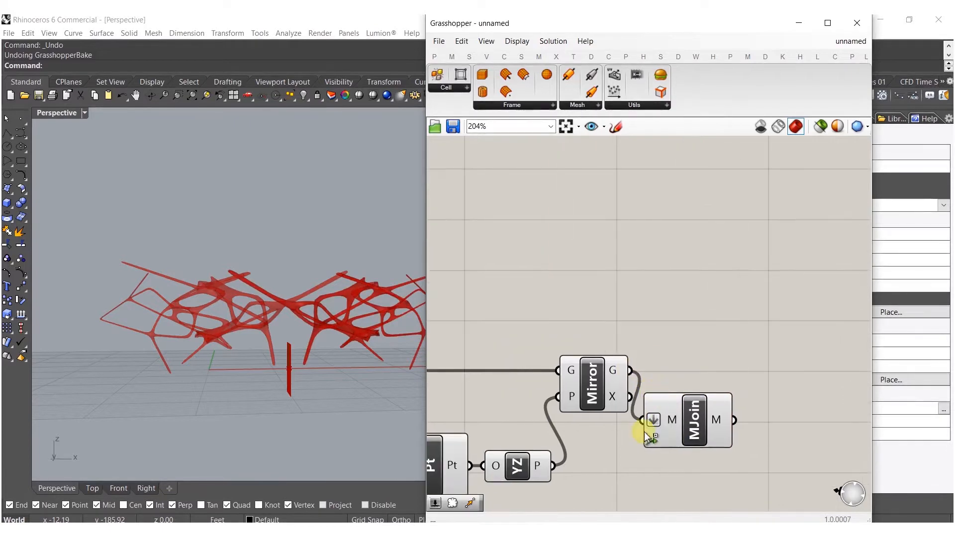
{"action": "left_click_drag", "start_coordinate": [510, 379], "coordinate": [508, 395], "text": "shift"}
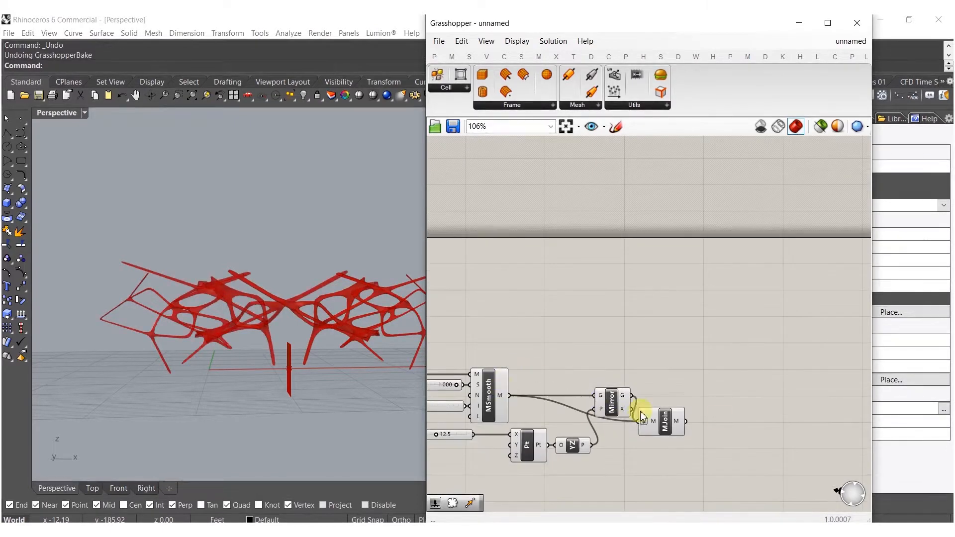
{"action": "left_click_drag", "start_coordinate": [651, 420], "coordinate": [656, 395]}
{"action": "right_click_drag", "start_coordinate": [681, 420], "coordinate": [631, 417]}
Turn off the preview of the components upstream of Mesh Join
{"action": "left_click", "coordinate": [605, 426]}
{"action": "scroll", "coordinate": [616, 425], "scroll_direction": "down", "scroll_amount": 3}
{"action": "left_click_drag", "start_coordinate": [635, 441], "coordinate": [513, 275]}
{"action": "middle_click", "coordinate": [546, 349]}
{"action": "left_click", "coordinate": [585, 311]}
Add a Move component beyond Mesh Join and connect Mesh Join's M output to its G input
{"action": "right_click_drag", "start_coordinate": [659, 369], "coordinate": [605, 375]}
{"action": "scroll", "coordinate": [652, 416], "scroll_direction": "up", "scroll_amount": 5}
{"action": "left_click", "coordinate": [642, 399]}
{"action": "double_click", "coordinate": [643, 400]}
{"action": "type", "text": "move"}
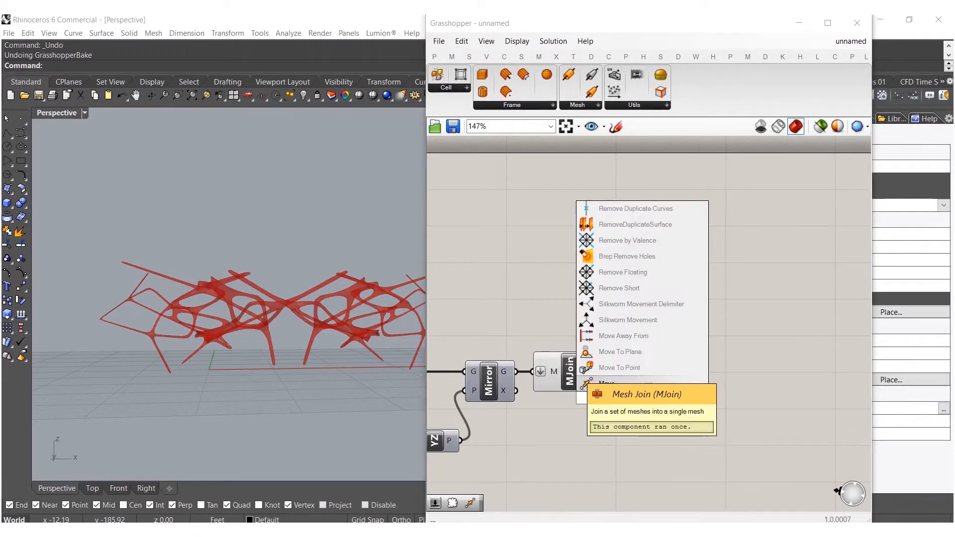
{"action": "left_click", "coordinate": [615, 390]}
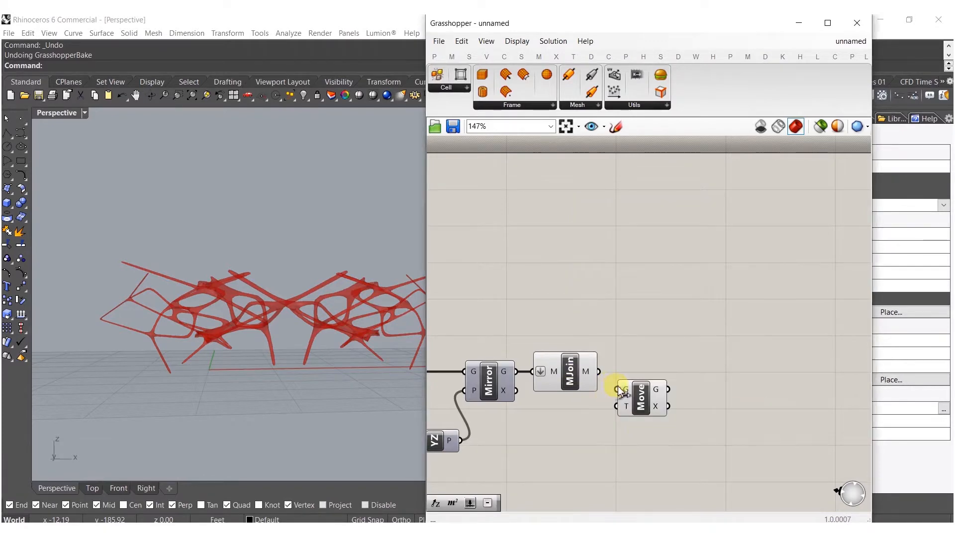
Add a Unit Z component, connect its V output to Move's T input, and place Move in line with Mesh Join
{"action": "double_click", "coordinate": [573, 425]}
{"action": "type", "text": "z"}
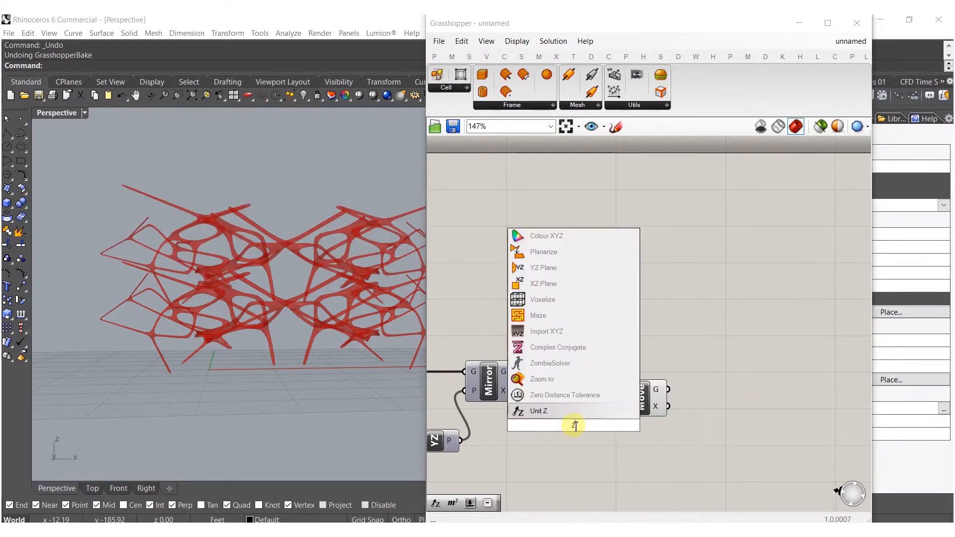
{"action": "left_click", "coordinate": [560, 416]}
{"action": "left_click_drag", "start_coordinate": [599, 425], "coordinate": [723, 379]}
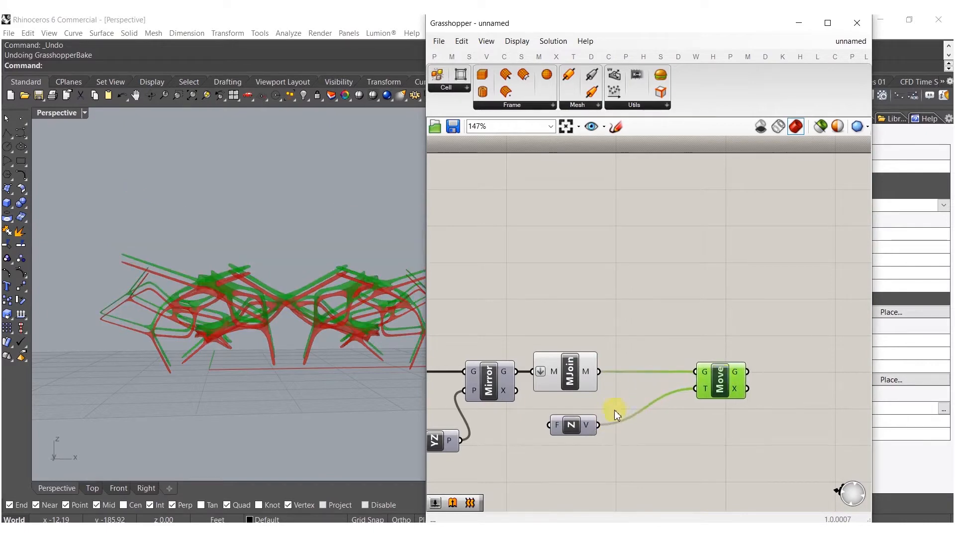
Place Unit Z beside Move, add a Series component below it, and connect Series' S output to Unit Z's F input
{"action": "left_click_drag", "start_coordinate": [577, 425], "coordinate": [619, 420]}
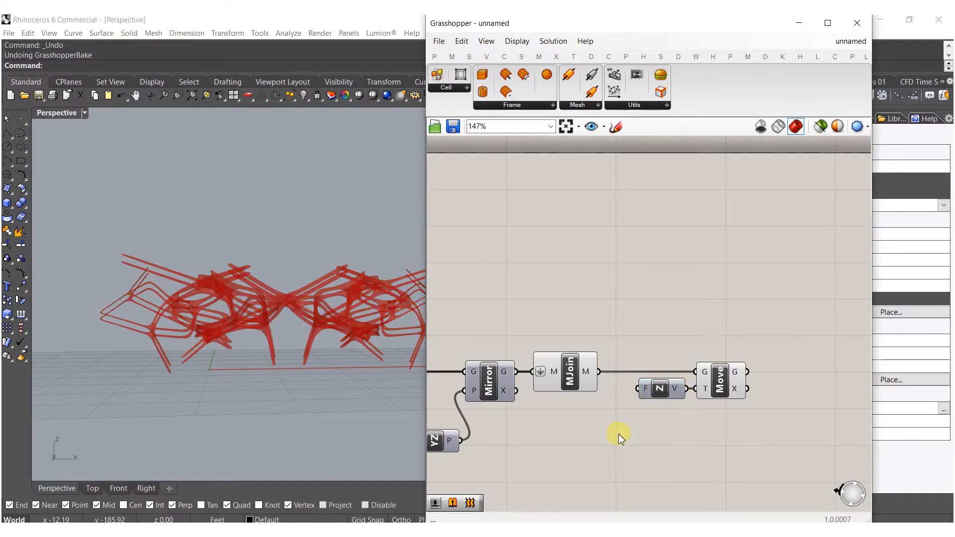
{"action": "double_click", "coordinate": [618, 436]}
{"action": "type", "text": "series"}
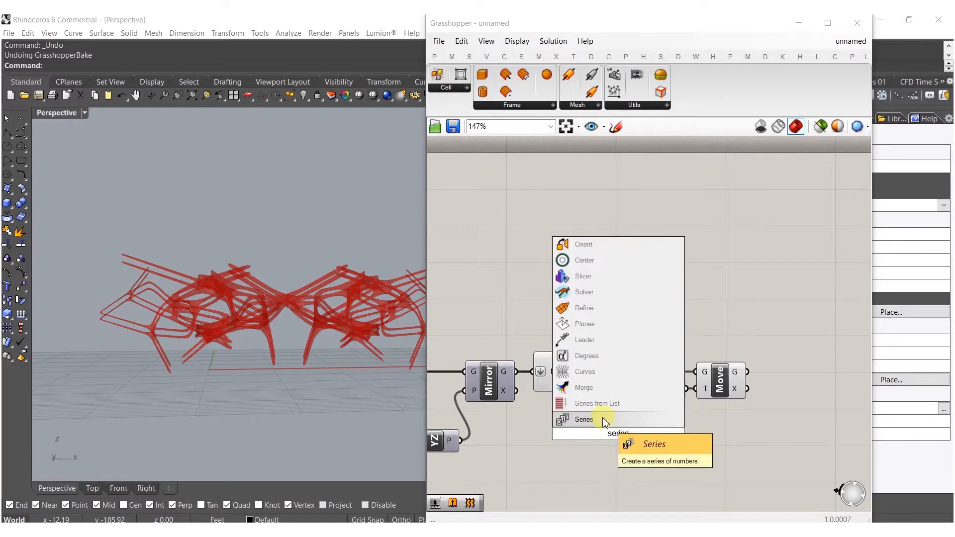
{"action": "left_click", "coordinate": [605, 421]}
{"action": "right_click_drag", "start_coordinate": [642, 393], "coordinate": [666, 382]}
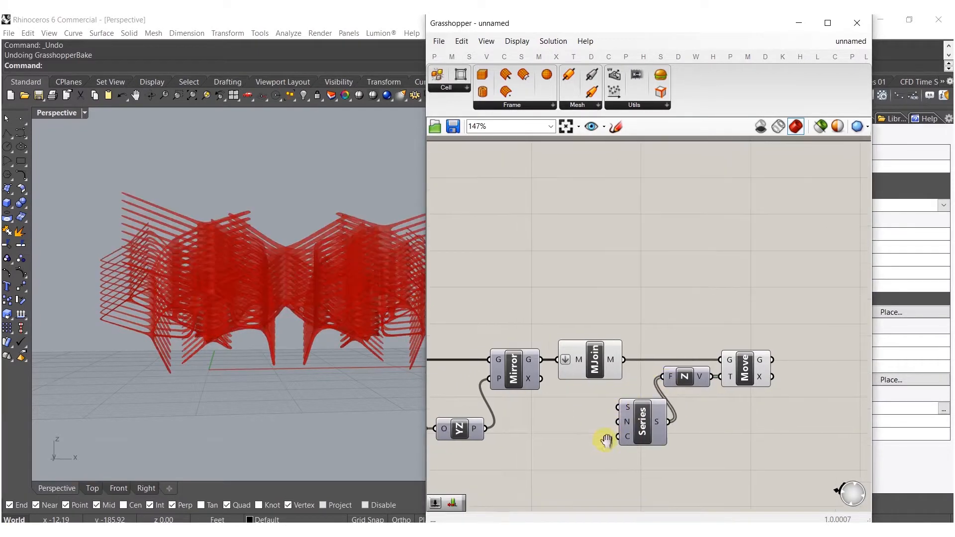
Add a number slider with value 4 and connect it to Series' C input
{"action": "double_click", "coordinate": [575, 454]}
{"action": "type", "text": "4"}
{"action": "key", "text": "Return"}
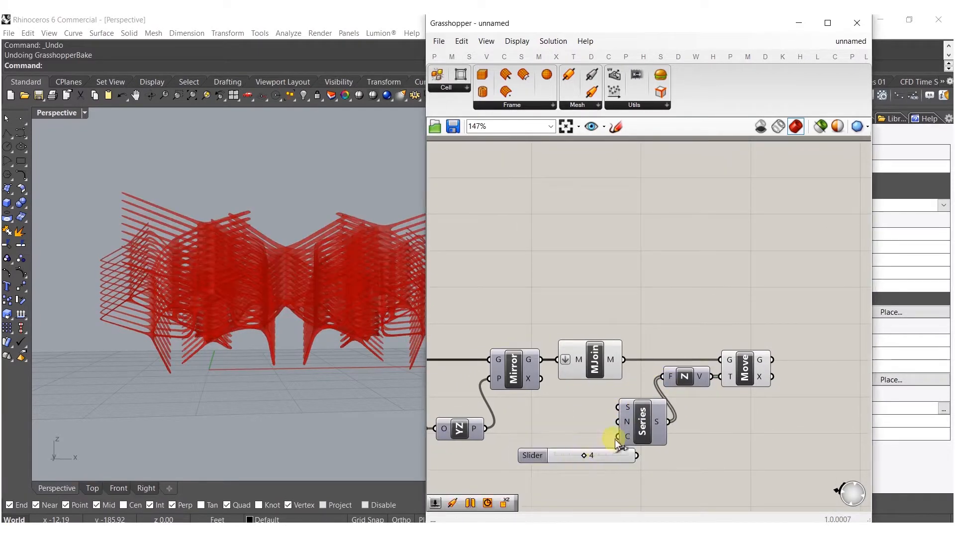
{"action": "left_click_drag", "start_coordinate": [633, 452], "coordinate": [618, 436]}
Add a 2.000 slider, connect it to Series' N input, and line up the Step and Count sliders beside Series
{"action": "double_click", "coordinate": [566, 429]}
{"action": "type", "text": "2.000"}
{"action": "key", "text": "Return"}
{"action": "left_click_drag", "start_coordinate": [601, 431], "coordinate": [536, 392]}
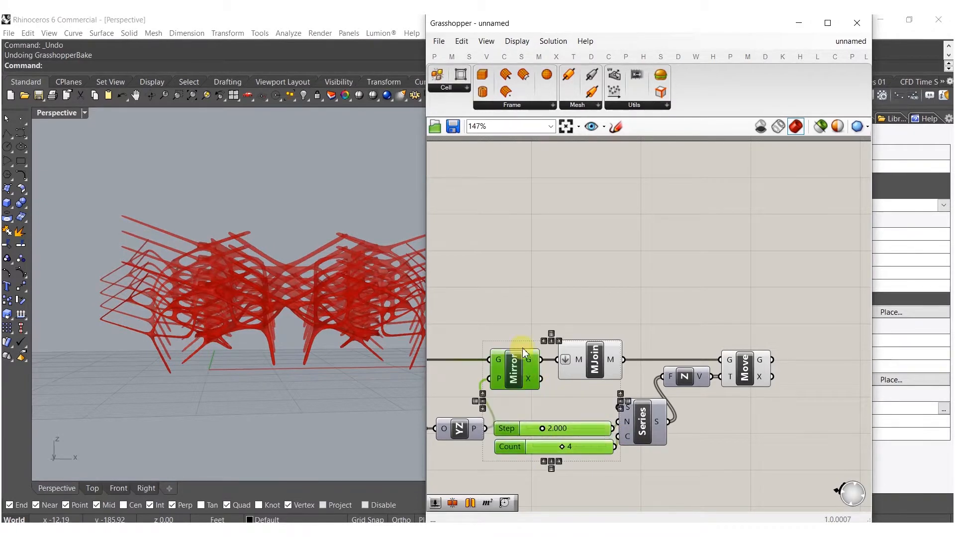
{"action": "left_click", "coordinate": [549, 306]}
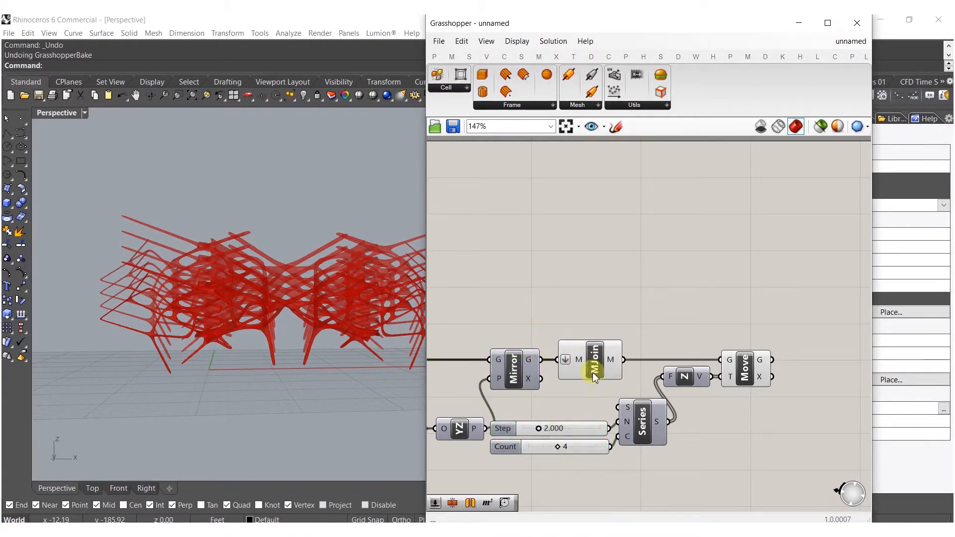
Reduce the Step slider of Series to 0.535 to bring the stacked lattice copies closer together
{"action": "right_click_drag", "start_coordinate": [612, 368], "coordinate": [557, 374]}
{"action": "right_click_drag", "start_coordinate": [347, 382], "coordinate": [264, 333]}
{"action": "scroll", "coordinate": [489, 443], "scroll_direction": "up", "scroll_amount": 6}
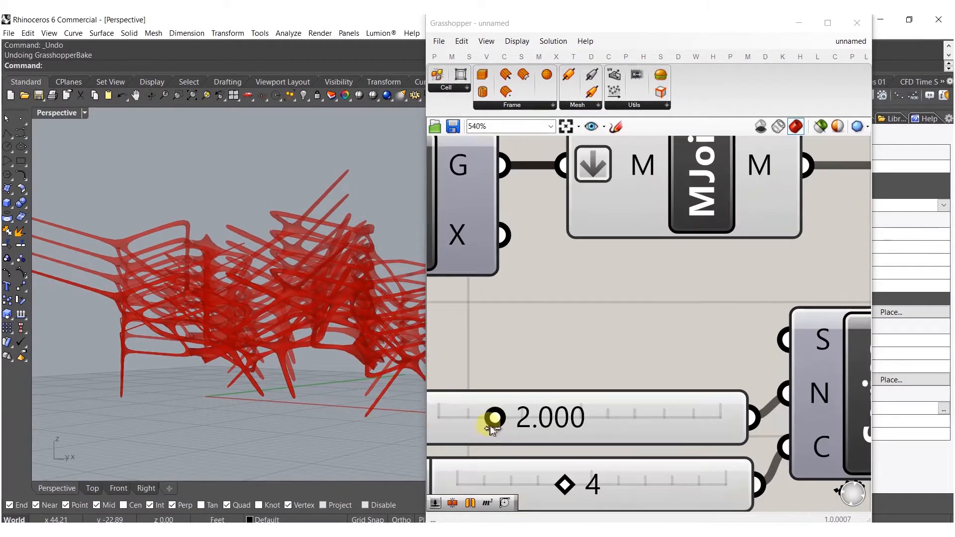
{"action": "left_click_drag", "start_coordinate": [500, 415], "coordinate": [462, 416]}
{"action": "right_click_drag", "start_coordinate": [362, 364], "coordinate": [341, 366]}
{"action": "scroll", "coordinate": [667, 303], "scroll_direction": "down", "scroll_amount": 5}
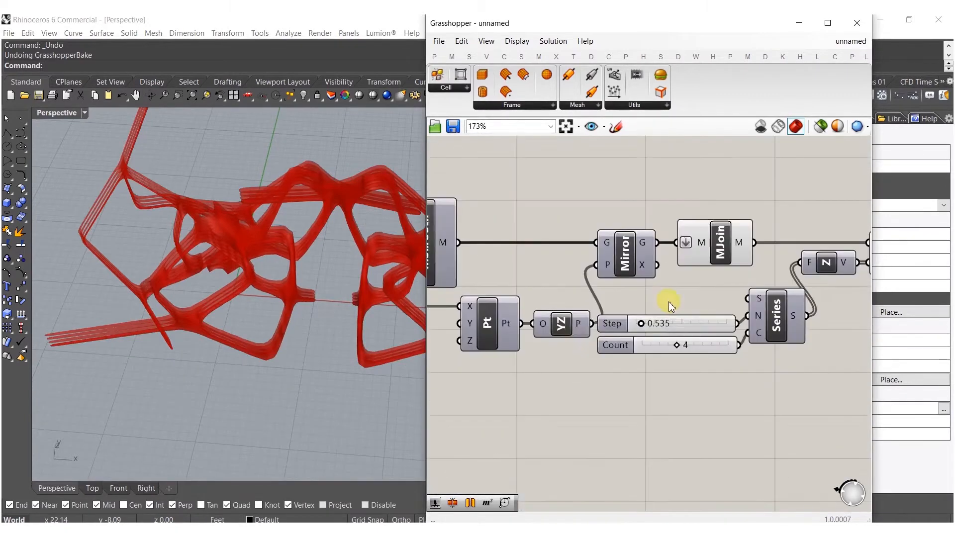
Set the HeterogenGradient radii to a maximum of 1.133 and a minimum of 0.159, and narrow the Grasshopper window
{"action": "scroll", "coordinate": [697, 351], "scroll_direction": "up", "scroll_amount": 2}
{"action": "right_click_drag", "start_coordinate": [762, 332], "coordinate": [927, 342]}
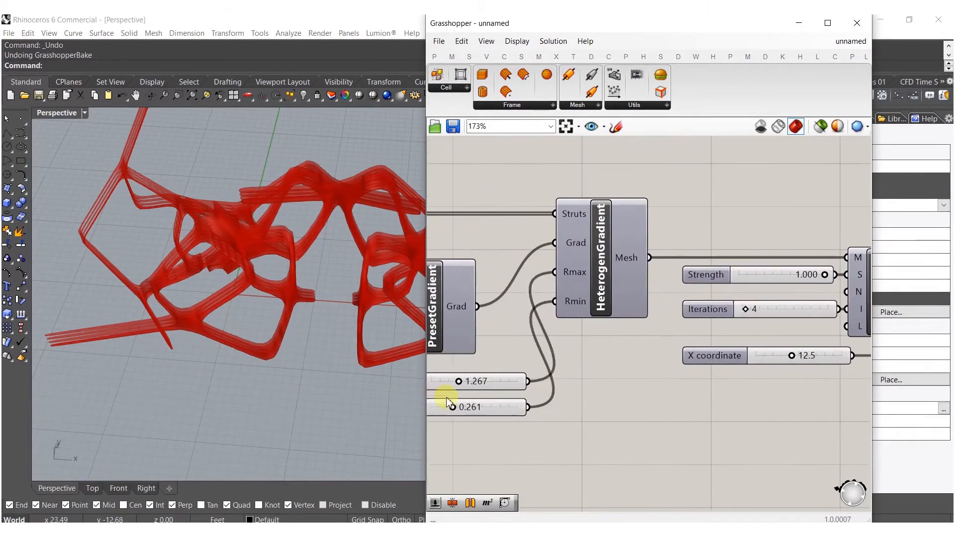
{"action": "right_click_drag", "start_coordinate": [440, 404], "coordinate": [550, 387]}
{"action": "scroll", "coordinate": [550, 388], "scroll_direction": "up", "scroll_amount": 6}
{"action": "left_click_drag", "start_coordinate": [606, 417], "coordinate": [573, 412]}
{"action": "right_click_drag", "start_coordinate": [339, 378], "coordinate": [418, 308]}
{"action": "scroll", "coordinate": [630, 309], "scroll_direction": "up", "scroll_amount": 4}
{"action": "left_click_drag", "start_coordinate": [630, 309], "coordinate": [532, 318]}
{"action": "right_click_drag", "start_coordinate": [240, 268], "coordinate": [507, 331]}
{"action": "left_click_drag", "start_coordinate": [419, 318], "coordinate": [536, 305]}
{"action": "right_click_drag", "start_coordinate": [320, 454], "coordinate": [297, 332]}
{"action": "scroll", "coordinate": [678, 277], "scroll_direction": "down", "scroll_amount": 10}
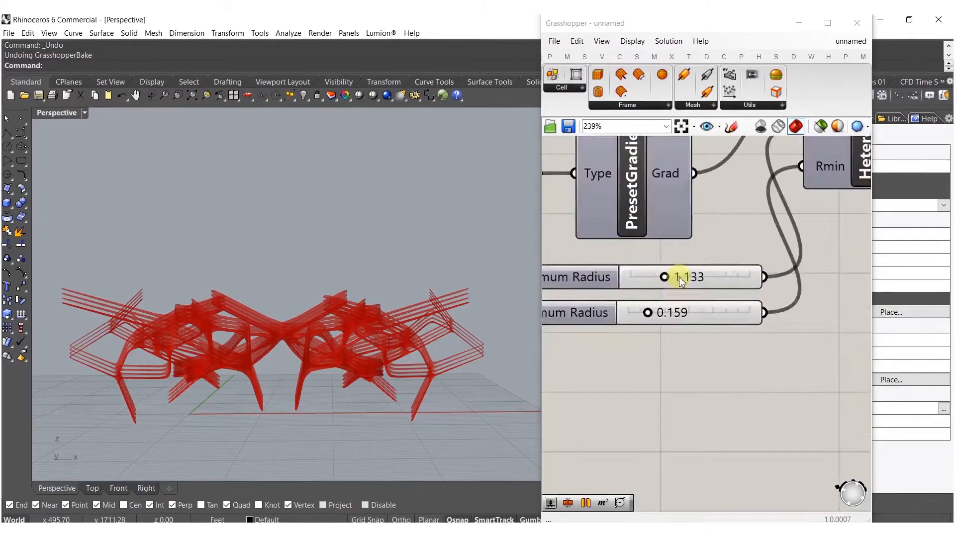
Try 6 divisions for the Nv input of the conformal surface-to-surface lattice and inspect the denser structure
{"action": "scroll", "coordinate": [651, 372], "scroll_direction": "up", "scroll_amount": 3}
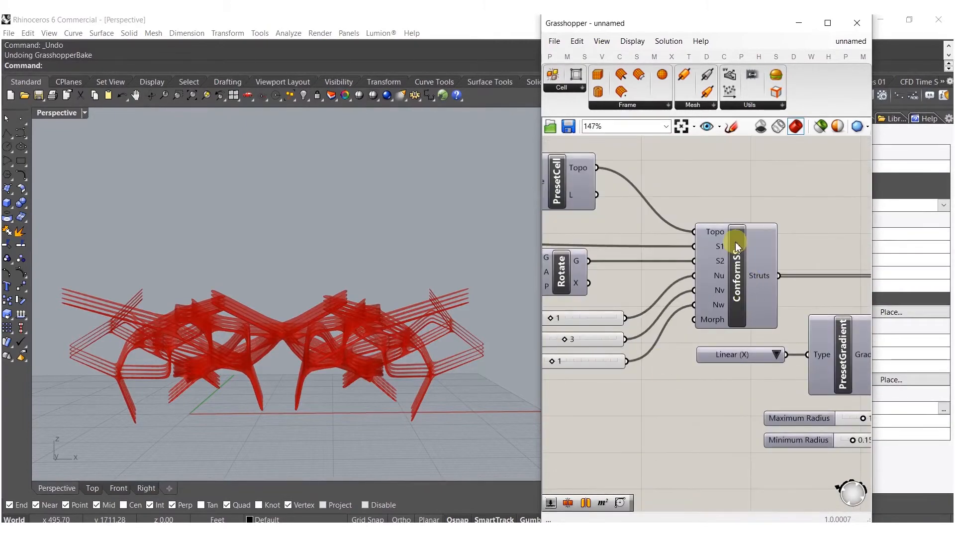
{"action": "scroll", "coordinate": [662, 360], "scroll_direction": "up", "scroll_amount": 7}
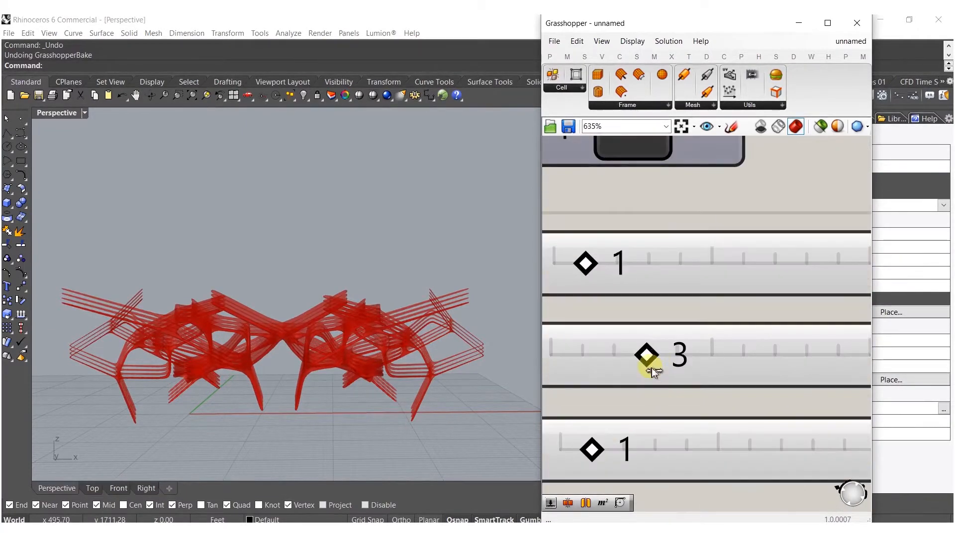
{"action": "left_click_drag", "start_coordinate": [666, 357], "coordinate": [743, 357]}
{"action": "scroll", "coordinate": [341, 372], "scroll_direction": "up", "scroll_amount": 6}
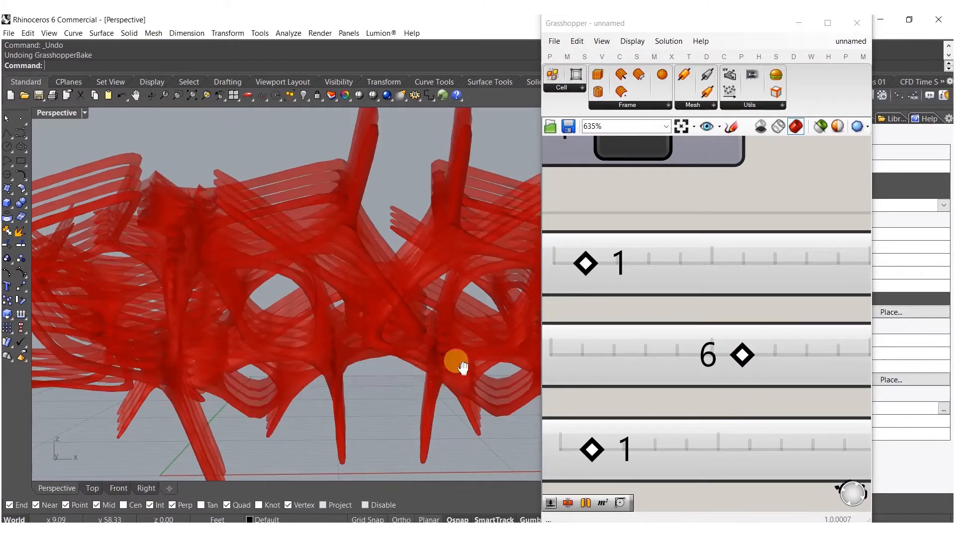
{"action": "scroll", "coordinate": [400, 373], "scroll_direction": "down", "scroll_amount": 8}
{"action": "right_click_drag", "start_coordinate": [398, 264], "coordinate": [615, 343]}
Test other Nu and Nv divisions of the conformal lattice, ending with Nu at 1 and Nv at 4
{"action": "left_click_drag", "start_coordinate": [737, 353], "coordinate": [621, 355]}
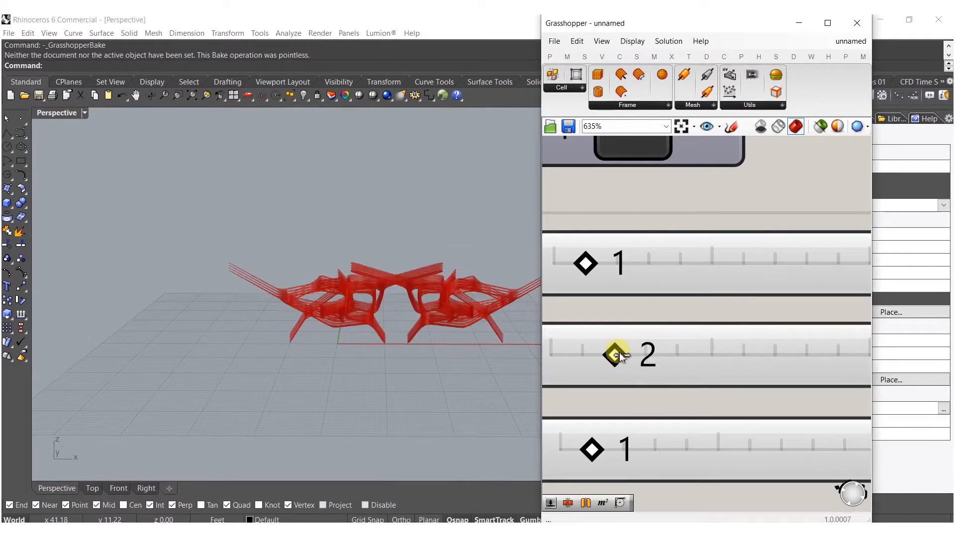
{"action": "left_click_drag", "start_coordinate": [585, 270], "coordinate": [680, 264]}
{"action": "scroll", "coordinate": [435, 322], "scroll_direction": "up", "scroll_amount": 3}
{"action": "right_click_drag", "start_coordinate": [435, 321], "coordinate": [404, 336]}
{"action": "left_click_drag", "start_coordinate": [679, 263], "coordinate": [597, 265]}
{"action": "left_click_drag", "start_coordinate": [616, 361], "coordinate": [664, 362]}
{"action": "right_click_drag", "start_coordinate": [213, 309], "coordinate": [113, 247]}
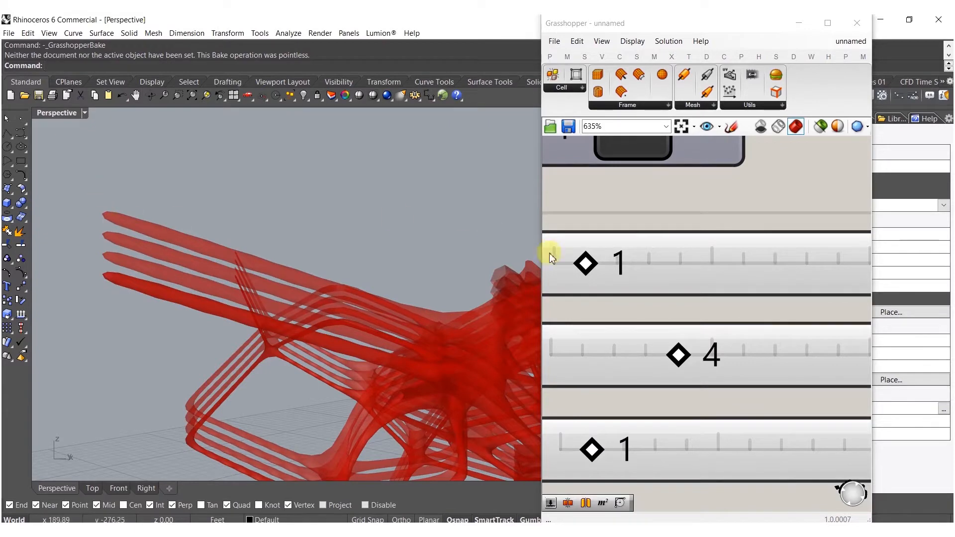
Set the Series Count slider to 5 and its Step slider to 0.449
{"action": "scroll", "coordinate": [679, 282], "scroll_direction": "down", "scroll_amount": 10}
{"action": "scroll", "coordinate": [746, 320], "scroll_direction": "up", "scroll_amount": 9}
{"action": "mouse_move", "coordinate": [688, 312]}
{"action": "left_mouse_down"}
{"action": "mouse_move", "coordinate": [724, 313]}
{"action": "mouse_move", "coordinate": [704, 312]}
{"action": "left_mouse_up"}
{"action": "right_click_drag", "start_coordinate": [640, 283], "coordinate": [675, 300]}
{"action": "scroll", "coordinate": [617, 280], "scroll_direction": "up", "scroll_amount": 4}
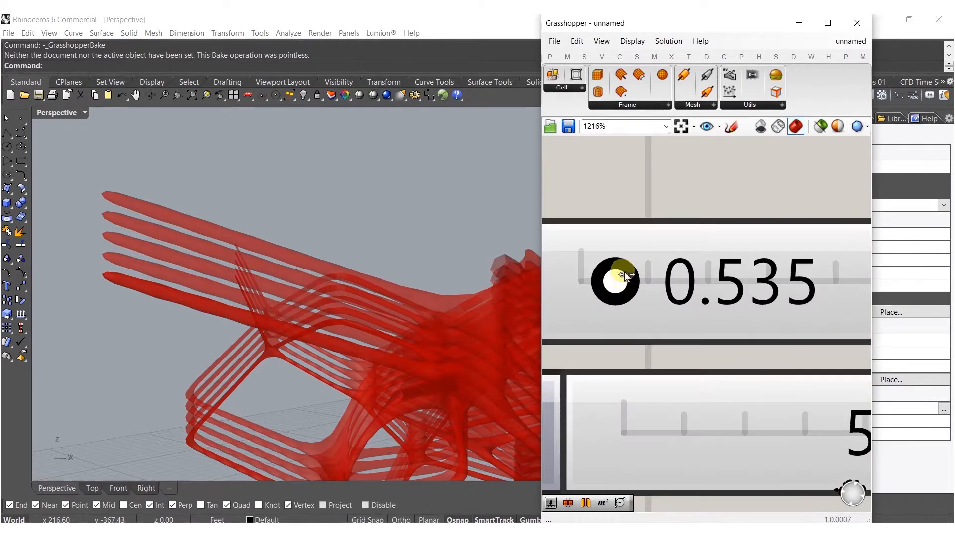
{"action": "left_click_drag", "start_coordinate": [618, 283], "coordinate": [613, 284]}
{"action": "scroll", "coordinate": [583, 279], "scroll_direction": "down", "scroll_amount": 10}
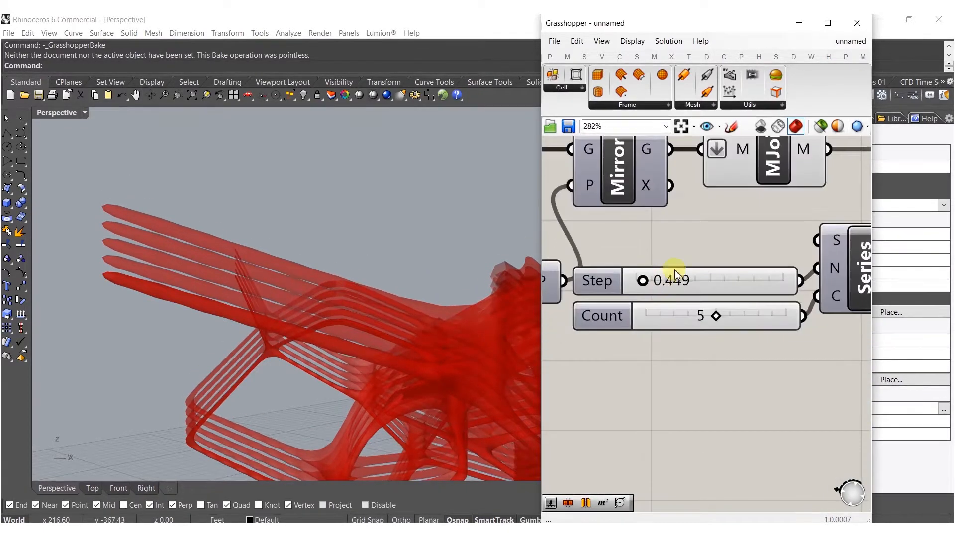
Add a Cull Pattern component below Move and set its P input to the pattern False, True
{"action": "scroll", "coordinate": [729, 309], "scroll_direction": "up", "scroll_amount": 6}
{"action": "double_click", "coordinate": [727, 317]}
{"action": "type", "text": "cull"}
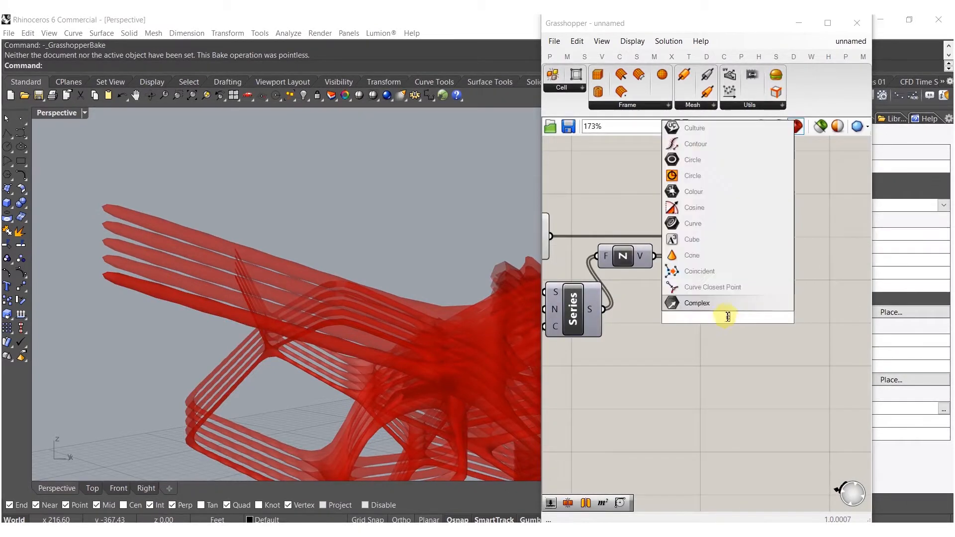
{"action": "left_click", "coordinate": [714, 303]}
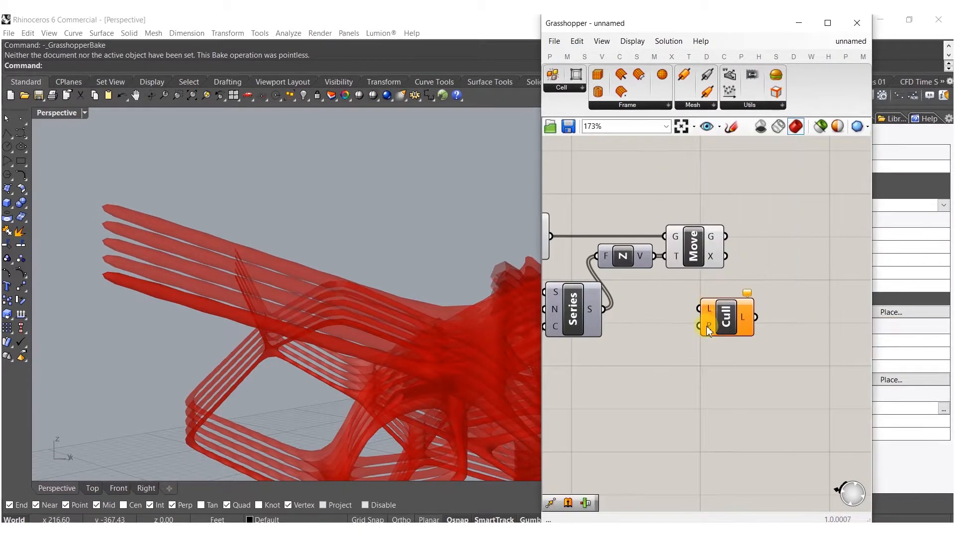
{"action": "scroll", "coordinate": [713, 327], "scroll_direction": "up", "scroll_amount": 3}
{"action": "right_click", "coordinate": [708, 321]}
{"action": "mouse_move", "coordinate": [758, 447]}
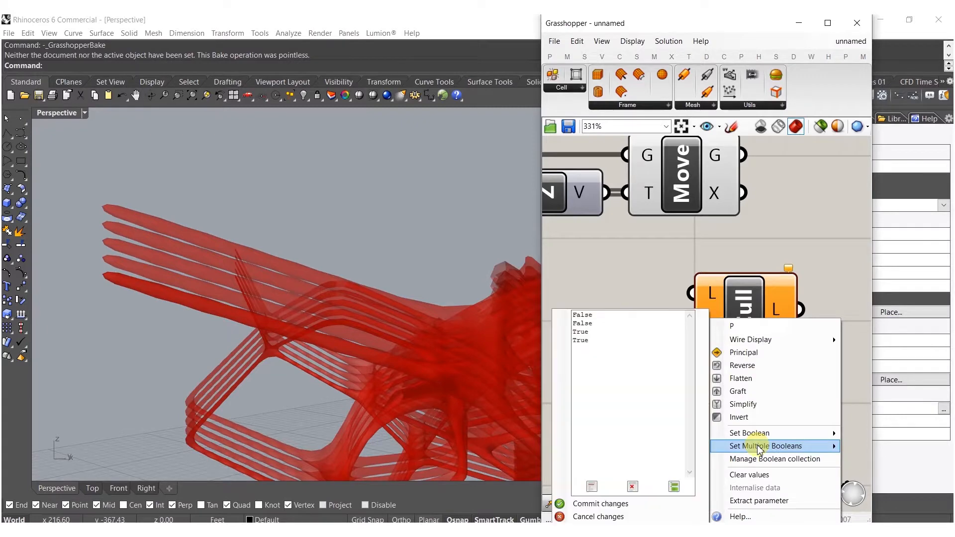
{"action": "left_click_drag", "start_coordinate": [594, 336], "coordinate": [538, 319]}
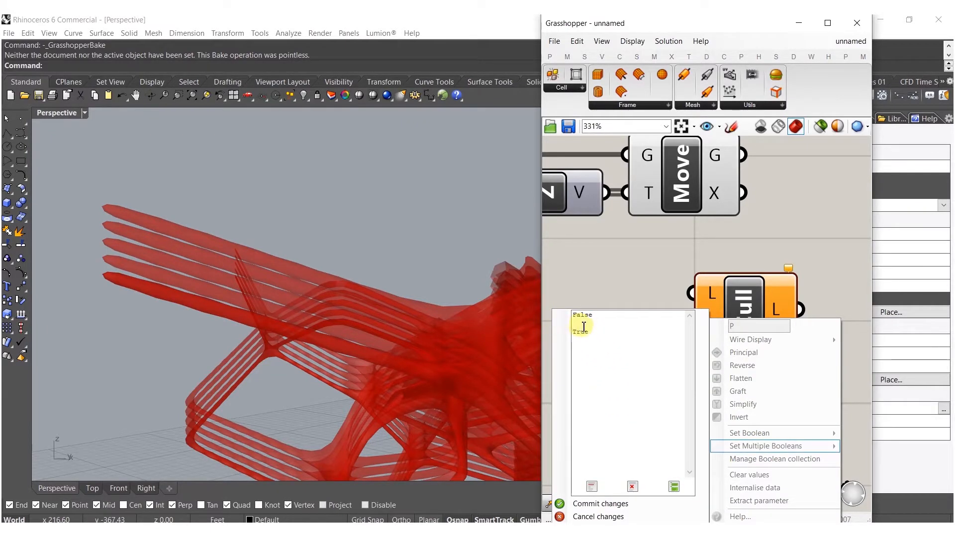
{"action": "left_click", "coordinate": [594, 503]}
Duplicate the Cull Pattern component directly below and set the copy's P input to True, False
{"action": "left_click", "coordinate": [739, 343]}
{"action": "left_click_drag", "start_coordinate": [739, 354], "coordinate": [742, 389], "text": "alt"}
{"action": "right_click", "coordinate": [710, 422]}
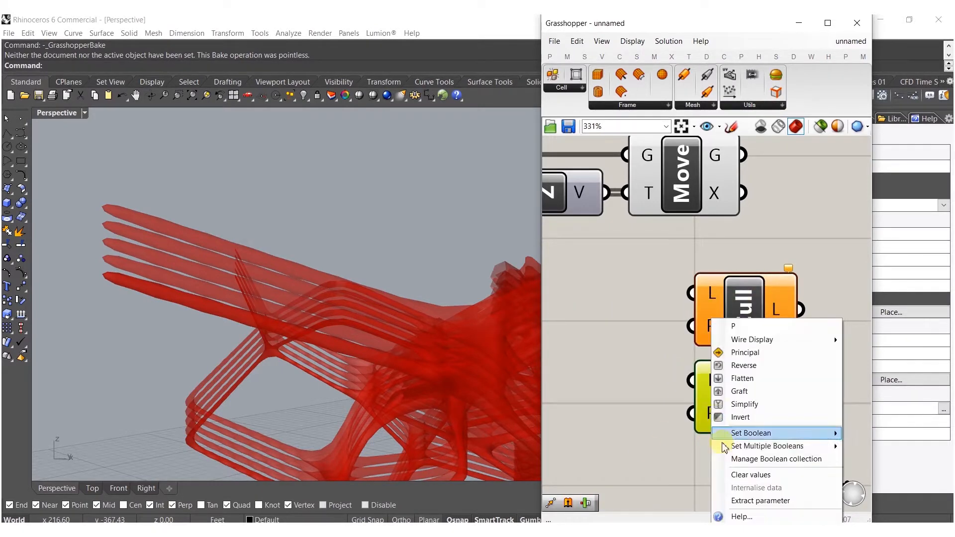
{"action": "mouse_move", "coordinate": [721, 446]}
{"action": "double_click", "coordinate": [581, 323]}
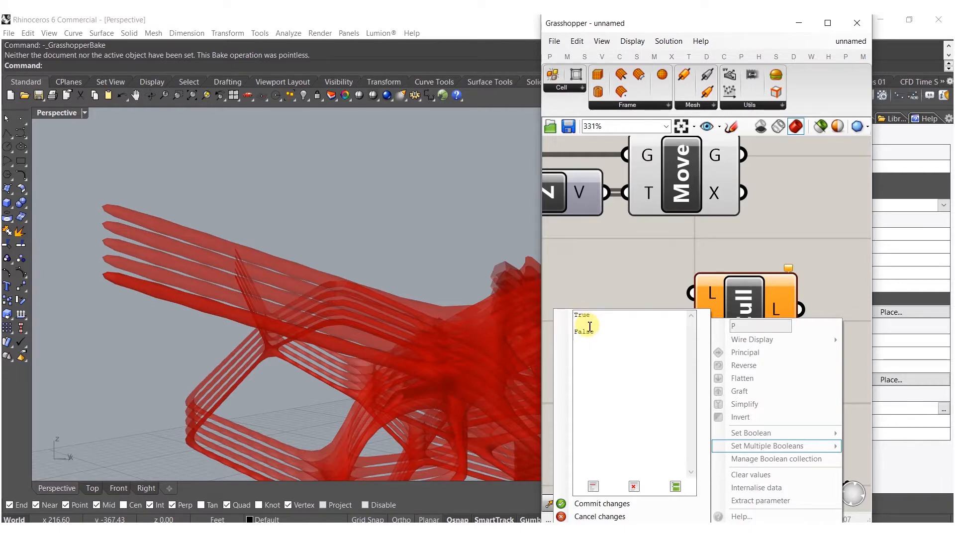
{"action": "left_click", "coordinate": [602, 503]}
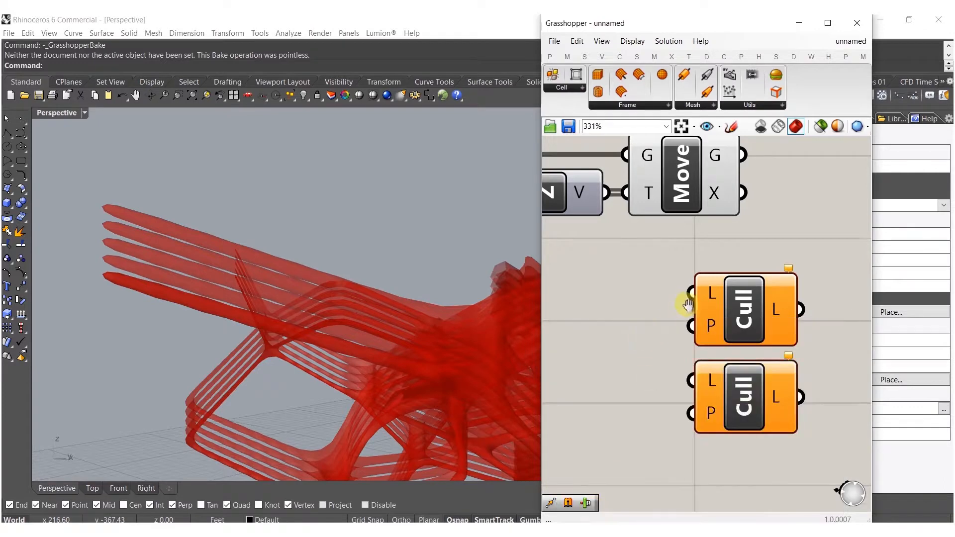
Connect Move's G output to the L inputs of both Cull components and check which layers each one keeps
{"action": "scroll", "coordinate": [699, 300], "scroll_direction": "down", "scroll_amount": 2}
{"action": "left_click_drag", "start_coordinate": [644, 367], "coordinate": [681, 267]}
{"action": "left_click_drag", "start_coordinate": [644, 430], "coordinate": [680, 267]}
{"action": "left_click", "coordinate": [682, 378]}
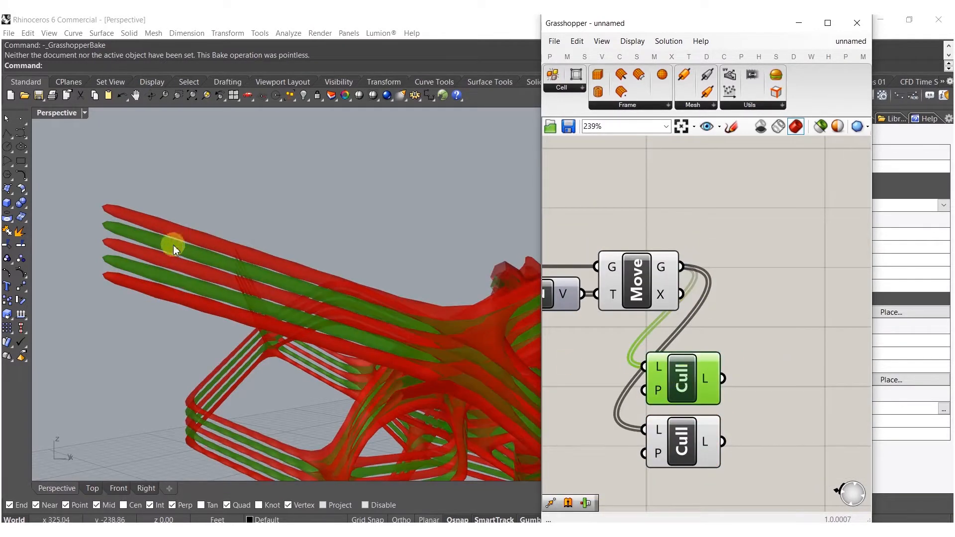
{"action": "left_click", "coordinate": [685, 444]}
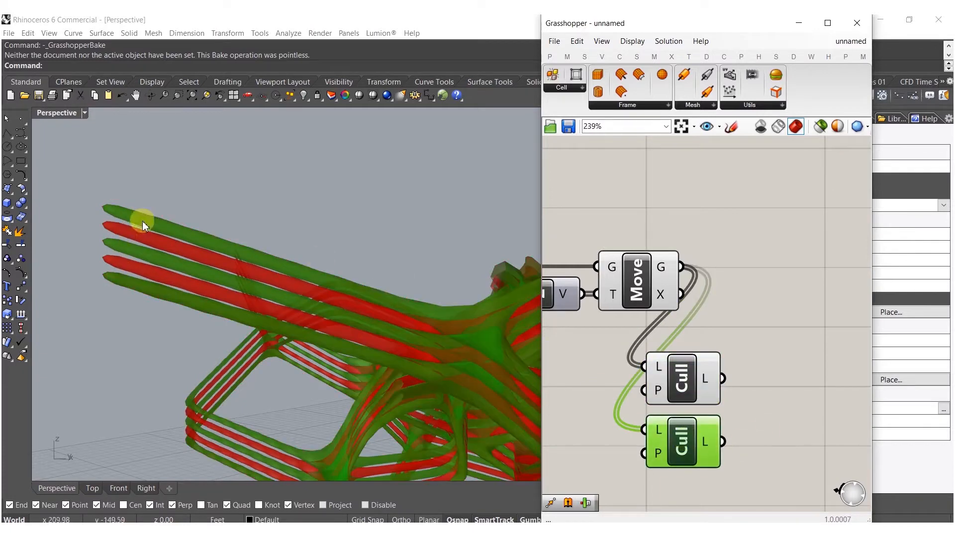
{"action": "left_click", "coordinate": [682, 234]}
Add two flattened Mesh Join components and connect each Cull's L output to the M input of its own Mesh Join
{"action": "scroll", "coordinate": [726, 353], "scroll_direction": "down", "scroll_amount": 3}
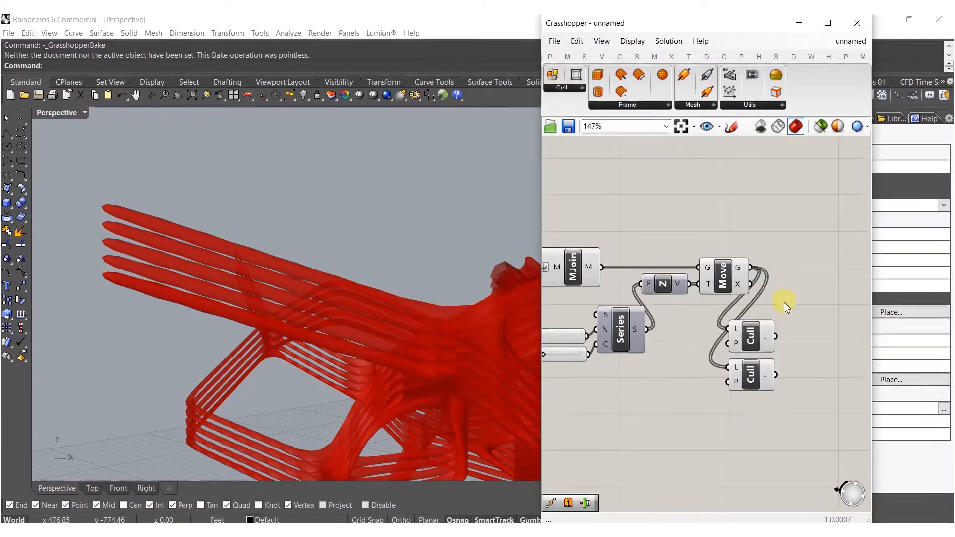
{"action": "scroll", "coordinate": [796, 343], "scroll_direction": "down", "scroll_amount": 3}
{"action": "left_click_drag", "start_coordinate": [641, 304], "coordinate": [707, 351]}
{"action": "scroll", "coordinate": [749, 336], "scroll_direction": "up", "scroll_amount": 5}
{"action": "left_click_drag", "start_coordinate": [774, 346], "coordinate": [723, 420]}
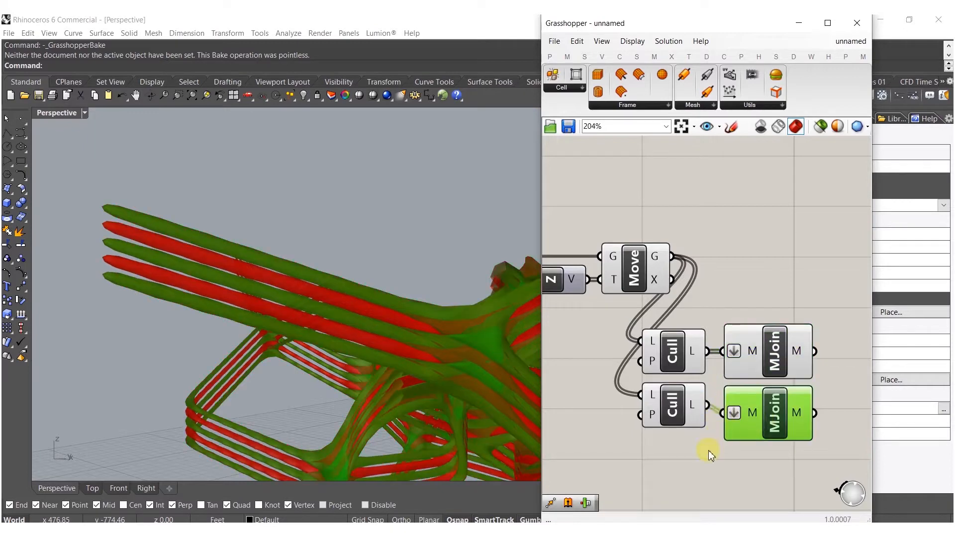
{"action": "left_click", "coordinate": [718, 441]}
Turn off the preview of Move, both Cull components and the earlier Mesh Join
{"action": "scroll", "coordinate": [718, 441], "scroll_direction": "down", "scroll_amount": 3}
{"action": "left_click_drag", "start_coordinate": [680, 452], "coordinate": [625, 270]}
{"action": "right_click_drag", "start_coordinate": [681, 311], "coordinate": [814, 298]}
{"action": "left_click", "coordinate": [655, 297], "text": "shift"}
{"action": "middle_click", "coordinate": [655, 298]}
{"action": "left_click", "coordinate": [468, 324]}
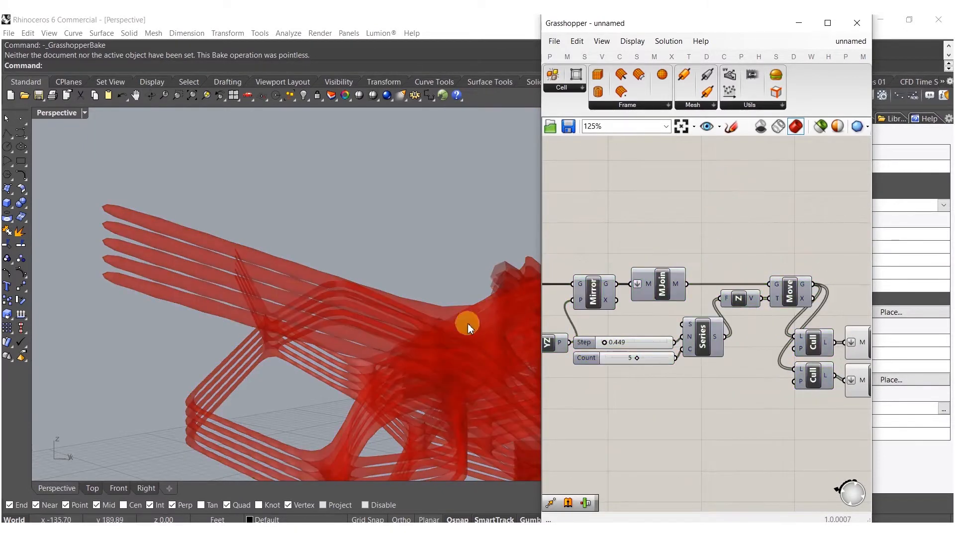
Bake the two final Mesh Join components into Rhino and close the Grasshopper window
{"action": "scroll", "coordinate": [401, 346], "scroll_direction": "down", "scroll_amount": 5}
{"action": "right_click_drag", "start_coordinate": [722, 379], "coordinate": [550, 371]}
{"action": "left_click_drag", "start_coordinate": [763, 251], "coordinate": [671, 393]}
{"action": "middle_click", "coordinate": [708, 379]}
{"action": "left_click", "coordinate": [729, 391]}
{"action": "left_click", "coordinate": [757, 255]}
{"action": "left_click", "coordinate": [859, 27]}
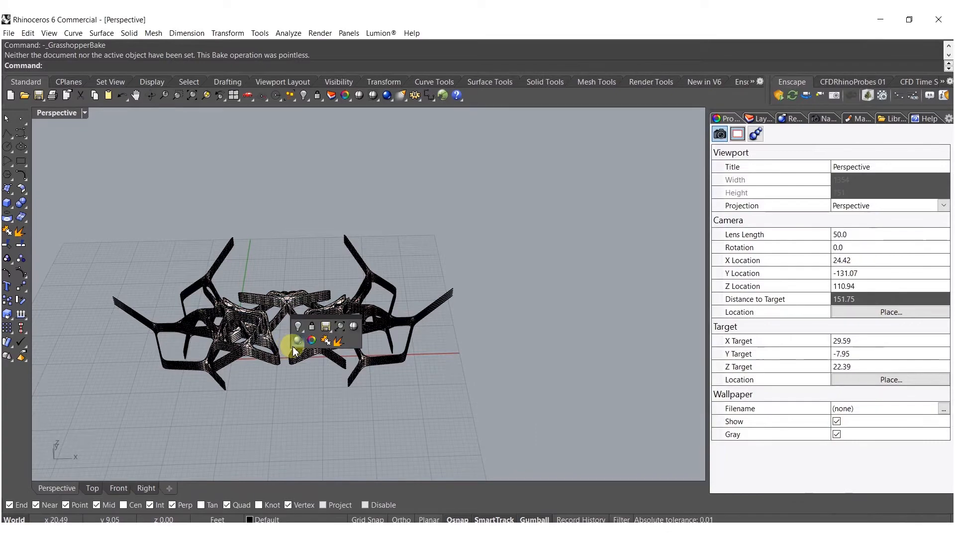
Switch the Perspective viewport to Rendered display and inspect the baked lattice
{"action": "key", "text": "ctrl+alt+r"}
{"action": "right_click_drag", "start_coordinate": [273, 356], "coordinate": [383, 358]}
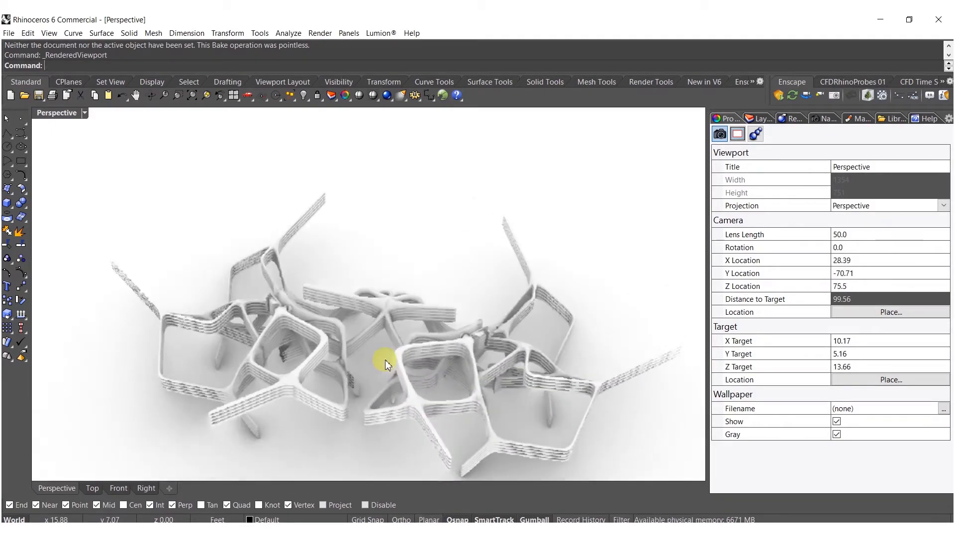
Reopen Grasshopper and delete all baked meshes from the Rhino model
{"action": "type", "text": "Grasshopper"}
{"action": "key", "text": "Return"}
{"action": "key", "text": "ctrl+a"}
{"action": "key", "text": "Delete"}
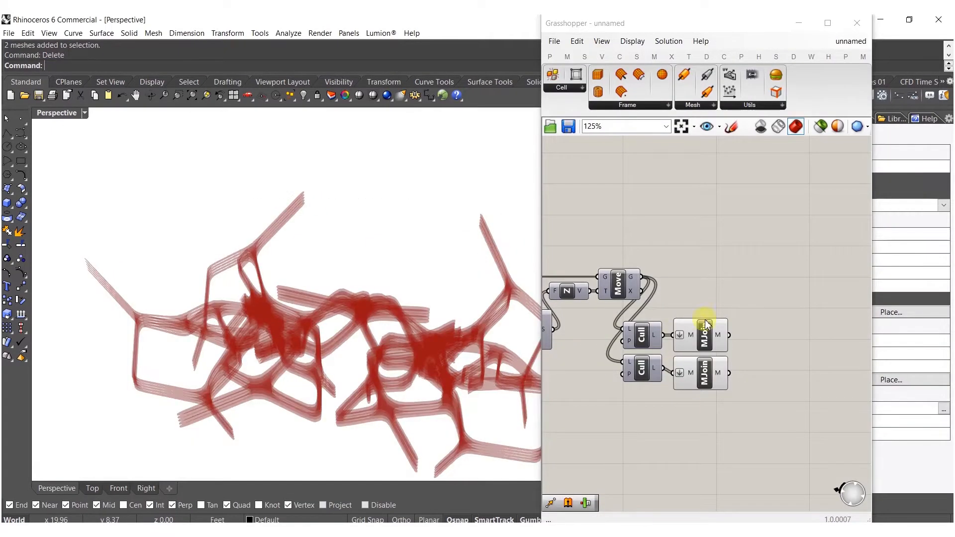
Add a Custom Preview, connect the upper final Mesh Join's M output to its G input, and place a second Custom Preview below
{"action": "double_click", "coordinate": [741, 335]}
{"action": "type", "text": "cust"}
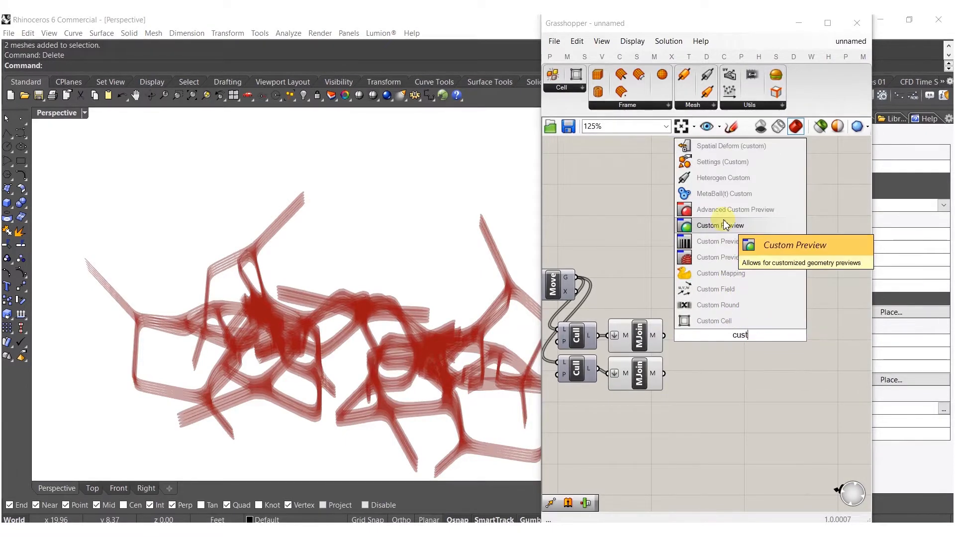
{"action": "left_click", "coordinate": [720, 226]}
{"action": "scroll", "coordinate": [701, 334], "scroll_direction": "up", "scroll_amount": 4}
{"action": "left_click_drag", "start_coordinate": [738, 311], "coordinate": [625, 330]}
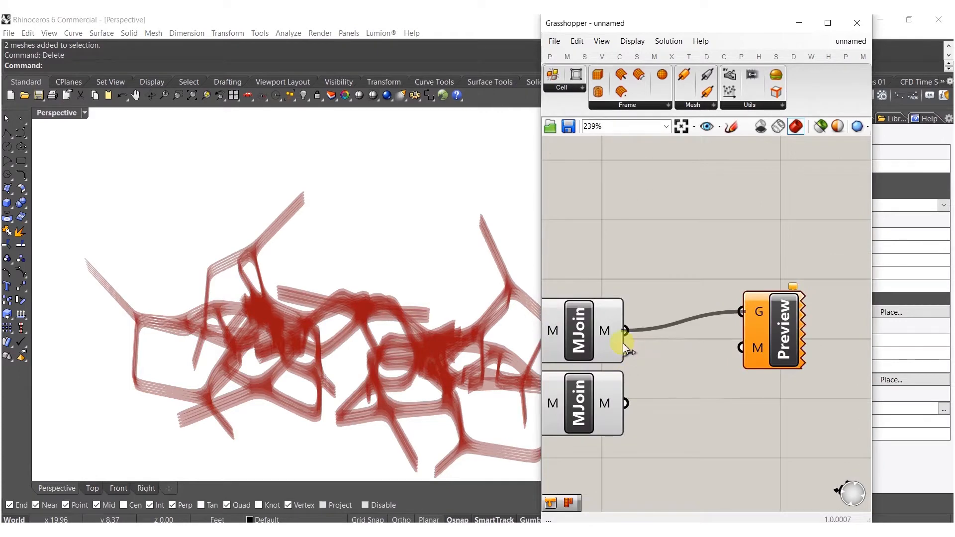
{"action": "left_click_drag", "start_coordinate": [779, 345], "coordinate": [785, 452]}
Add a Colour Swatch to the lower Custom Preview's M input and connect the lower final Mesh Join's M output to its G input
{"action": "double_click", "coordinate": [676, 488]}
{"action": "type", "text": "col"}
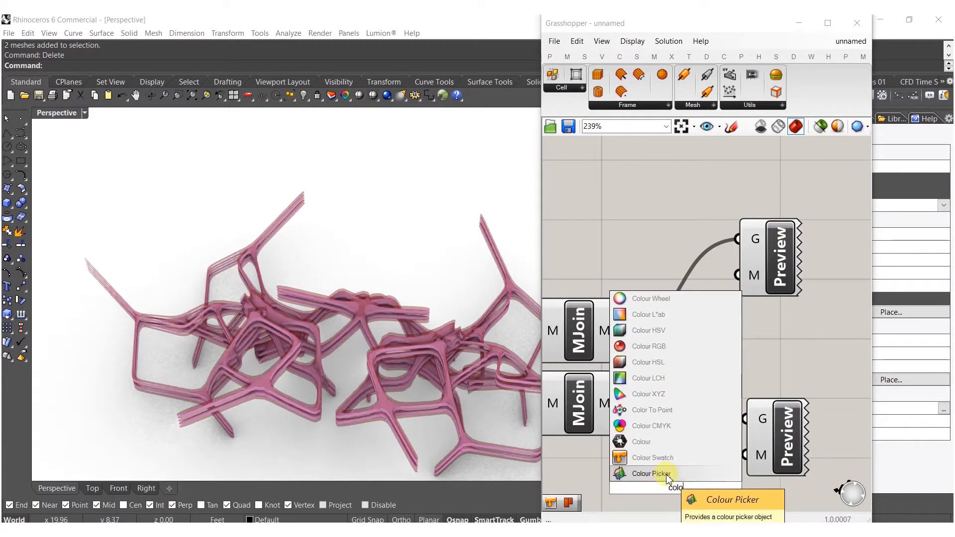
{"action": "left_click", "coordinate": [667, 458]}
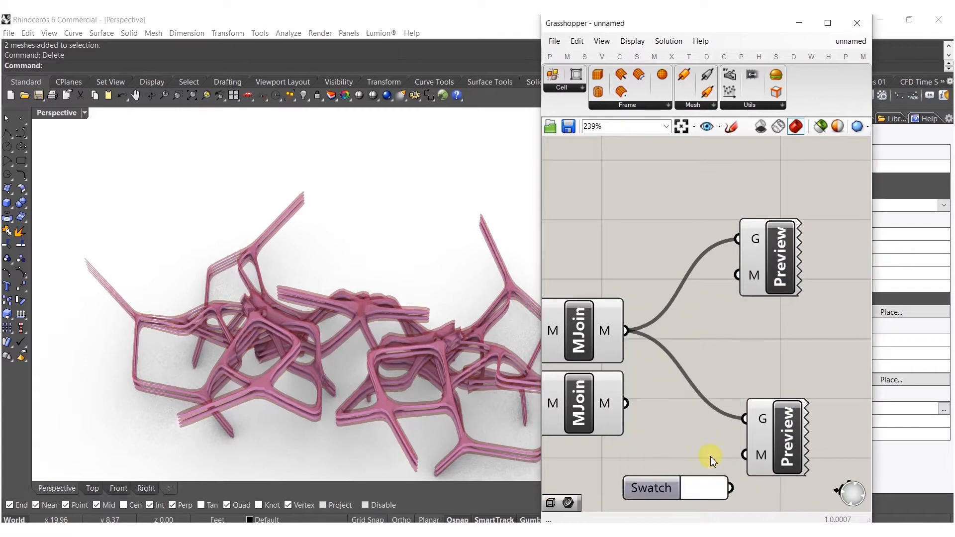
{"action": "left_click_drag", "start_coordinate": [743, 457], "coordinate": [731, 487]}
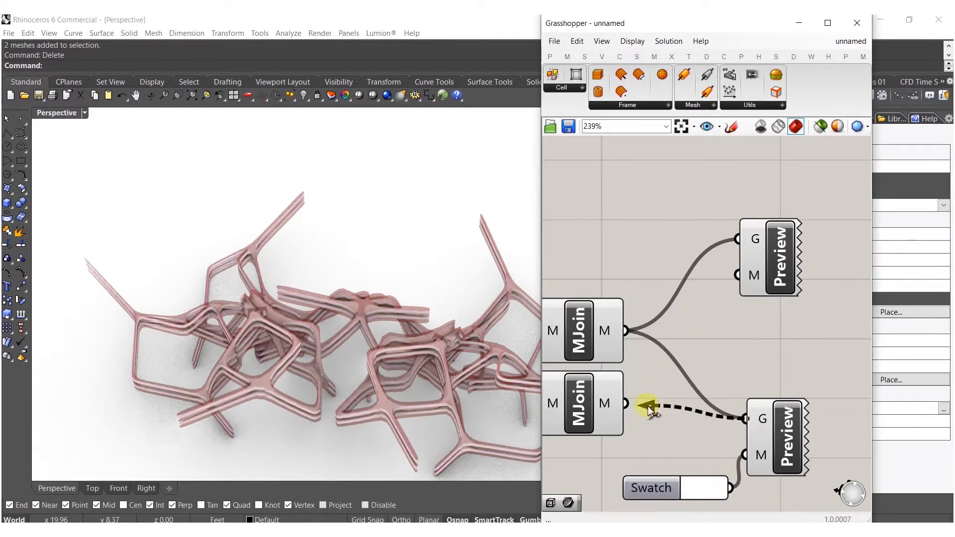
{"action": "left_click_drag", "start_coordinate": [654, 407], "coordinate": [626, 403]}
Increase the Count value feeding the Series component to add another layer to the stack
{"action": "right_click_drag", "start_coordinate": [517, 411], "coordinate": [387, 375]}
{"action": "right_click_drag", "start_coordinate": [682, 390], "coordinate": [649, 367]}
{"action": "left_click_drag", "start_coordinate": [745, 404], "coordinate": [700, 388]}
{"action": "left_click_drag", "start_coordinate": [626, 472], "coordinate": [566, 446]}
{"action": "right_click_drag", "start_coordinate": [688, 344], "coordinate": [697, 402]}
{"action": "left_click_drag", "start_coordinate": [748, 314], "coordinate": [705, 394]}
{"action": "right_click_drag", "start_coordinate": [662, 293], "coordinate": [721, 255]}
{"action": "scroll", "coordinate": [635, 362], "scroll_direction": "down", "scroll_amount": 3}
{"action": "scroll", "coordinate": [716, 460], "scroll_direction": "up", "scroll_amount": 2}
{"action": "right_click_drag", "start_coordinate": [716, 461], "coordinate": [693, 371]}
{"action": "scroll", "coordinate": [750, 404], "scroll_direction": "up", "scroll_amount": 1}
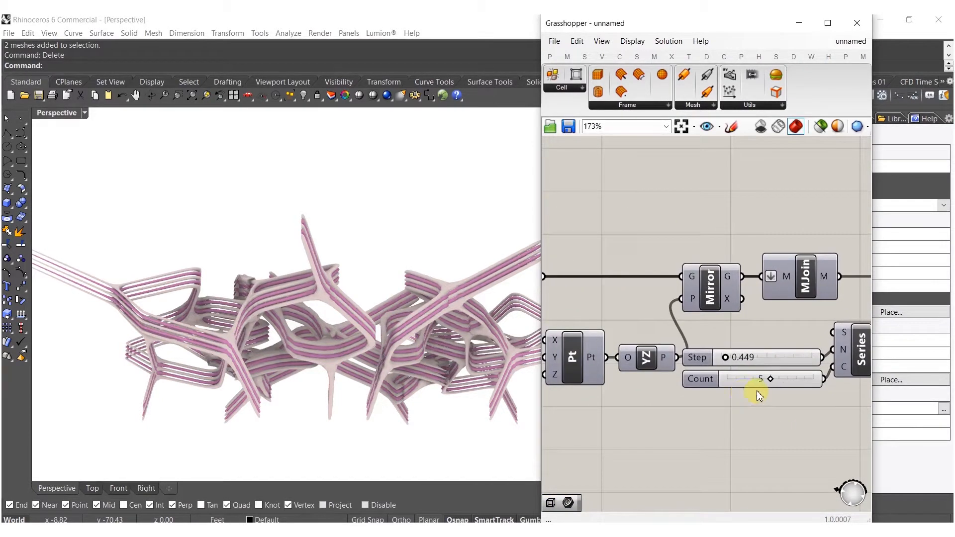
{"action": "scroll", "coordinate": [779, 377], "scroll_direction": "up", "scroll_amount": 5}
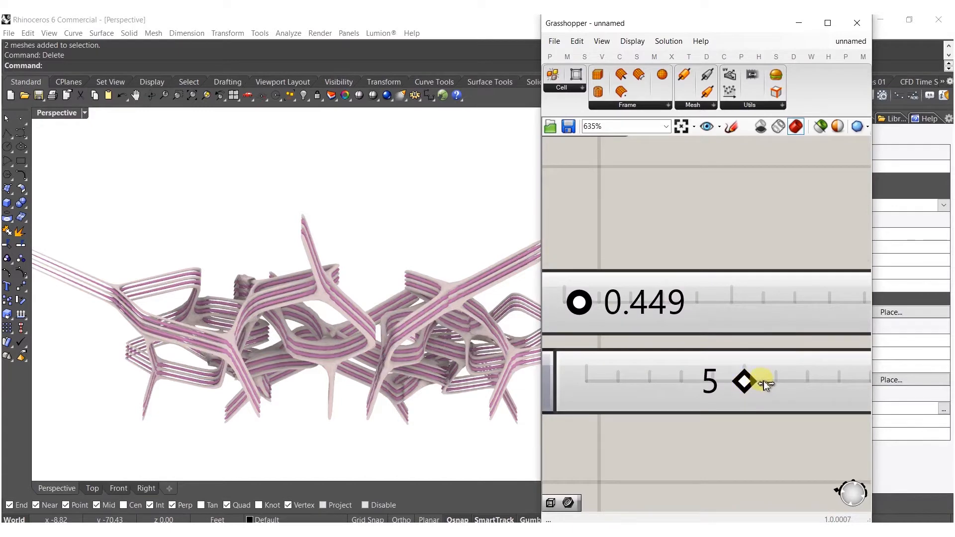
{"action": "left_click_drag", "start_coordinate": [762, 380], "coordinate": [773, 381]}
Set the heterogeneous gradient's Maximum Radius to 0.669 and Minimum Radius to 0.127
{"action": "scroll", "coordinate": [748, 368], "scroll_direction": "down", "scroll_amount": 6}
{"action": "right_click_drag", "start_coordinate": [690, 372], "coordinate": [733, 411]}
{"action": "scroll", "coordinate": [696, 406], "scroll_direction": "up", "scroll_amount": 2}
{"action": "right_click_drag", "start_coordinate": [651, 401], "coordinate": [713, 416]}
{"action": "scroll", "coordinate": [721, 400], "scroll_direction": "down", "scroll_amount": 5}
{"action": "scroll", "coordinate": [572, 421], "scroll_direction": "up", "scroll_amount": 6}
{"action": "scroll", "coordinate": [742, 441], "scroll_direction": "up", "scroll_amount": 3}
{"action": "scroll", "coordinate": [782, 420], "scroll_direction": "up", "scroll_amount": 2}
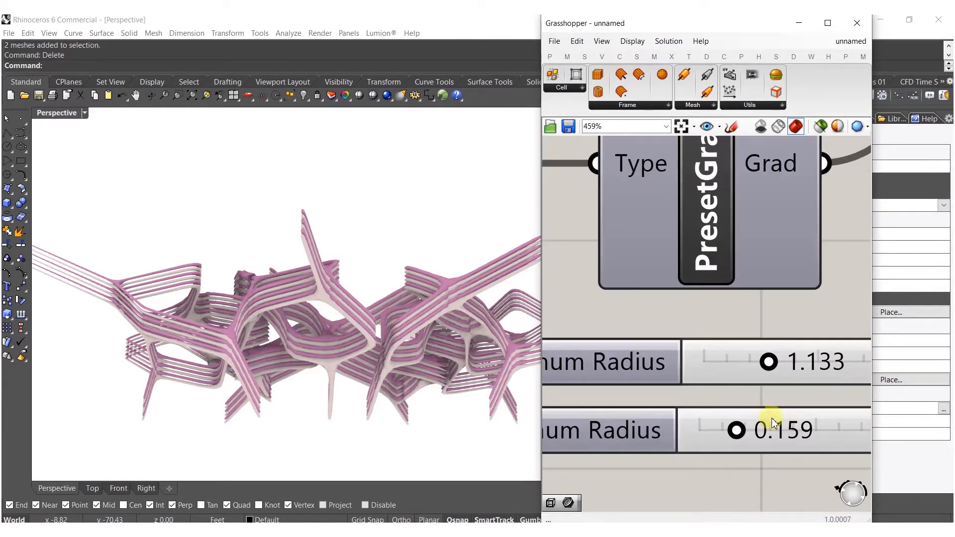
{"action": "scroll", "coordinate": [755, 425], "scroll_direction": "up", "scroll_amount": 3}
{"action": "left_click_drag", "start_coordinate": [791, 322], "coordinate": [739, 313]}
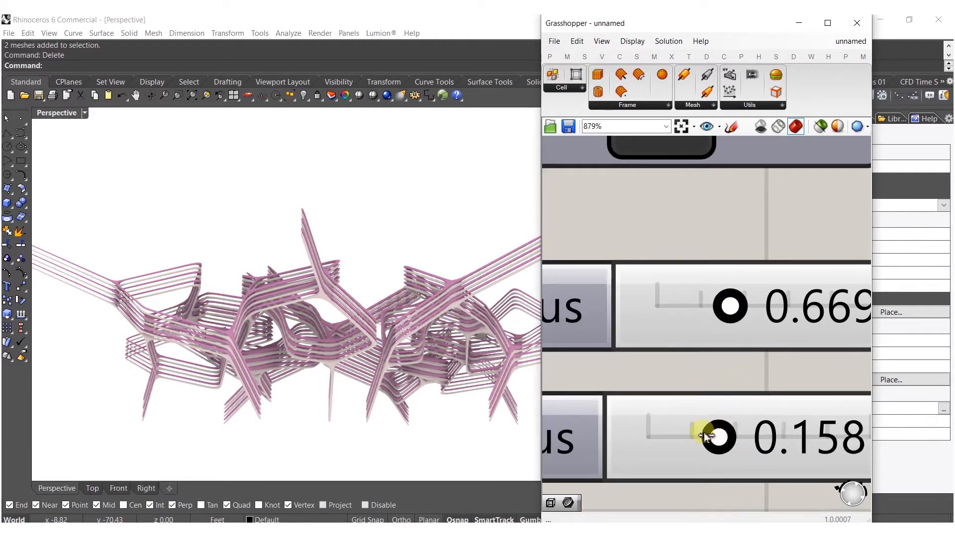
{"action": "left_click_drag", "start_coordinate": [706, 435], "coordinate": [699, 436]}
{"action": "scroll", "coordinate": [691, 362], "scroll_direction": "down", "scroll_amount": 8}
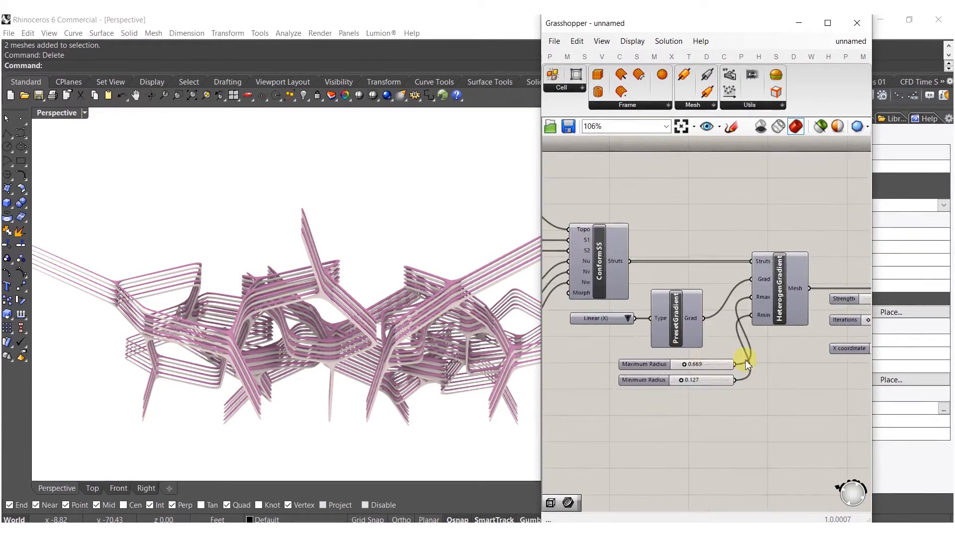
Try 3 smoothing Iterations on the Mesh Smooth component, and return the value to 4
{"action": "right_click_drag", "start_coordinate": [744, 360], "coordinate": [669, 368]}
{"action": "right_click_drag", "start_coordinate": [292, 315], "coordinate": [317, 305]}
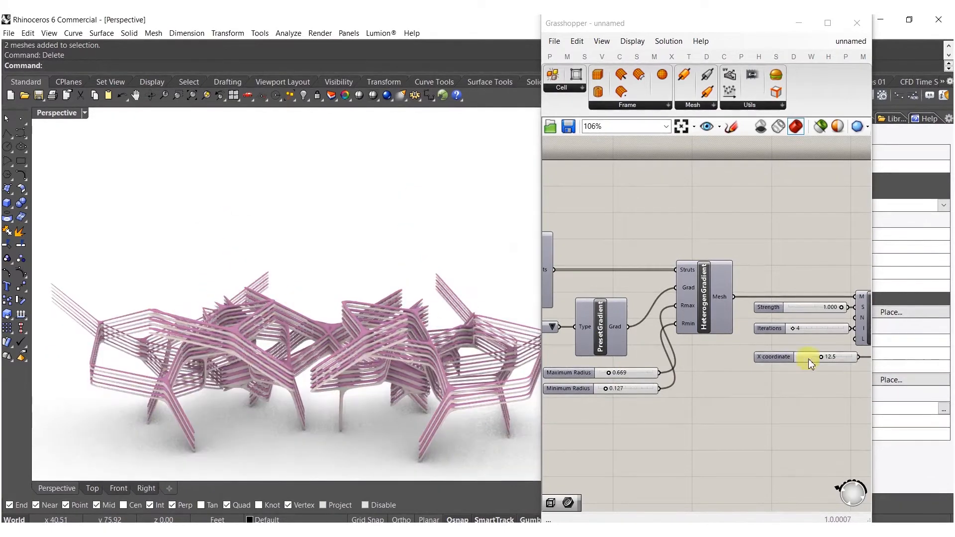
{"action": "right_click_drag", "start_coordinate": [804, 359], "coordinate": [756, 374]}
{"action": "scroll", "coordinate": [700, 328], "scroll_direction": "up", "scroll_amount": 10}
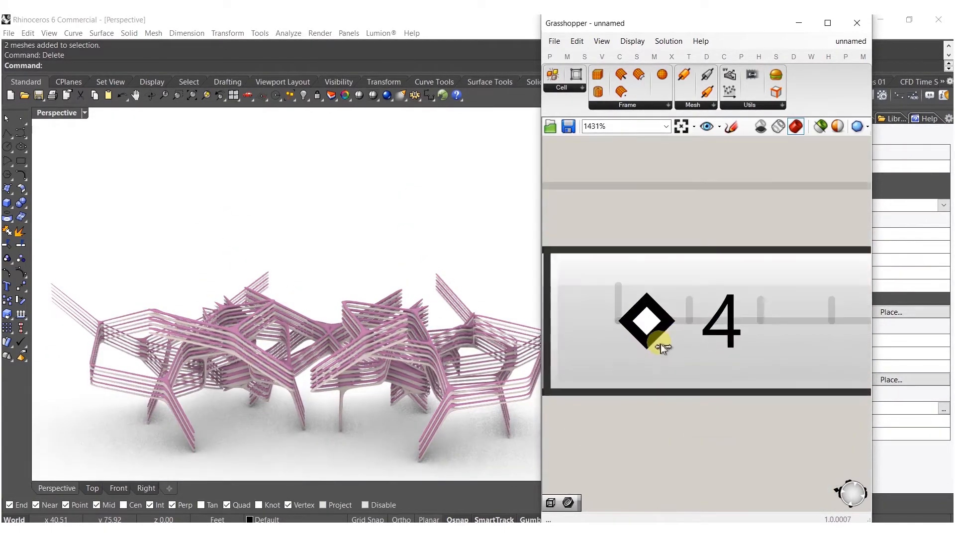
{"action": "mouse_move", "coordinate": [651, 331]}
{"action": "left_mouse_down"}
{"action": "mouse_move", "coordinate": [768, 328]}
{"action": "mouse_move", "coordinate": [637, 326]}
{"action": "mouse_move", "coordinate": [645, 330]}
{"action": "left_mouse_up"}
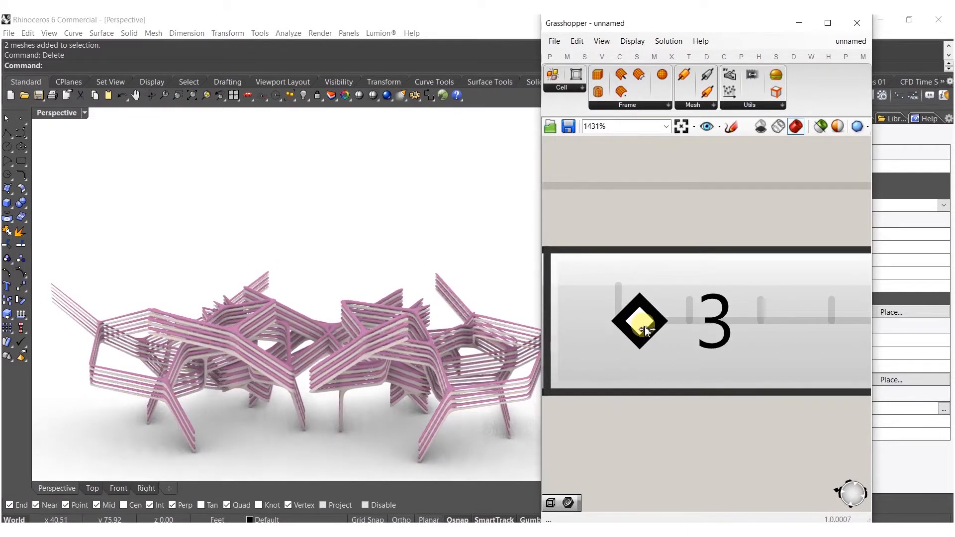
{"action": "scroll", "coordinate": [645, 330], "scroll_direction": "down", "scroll_amount": 2}
{"action": "scroll", "coordinate": [592, 343], "scroll_direction": "up", "scroll_amount": 3}
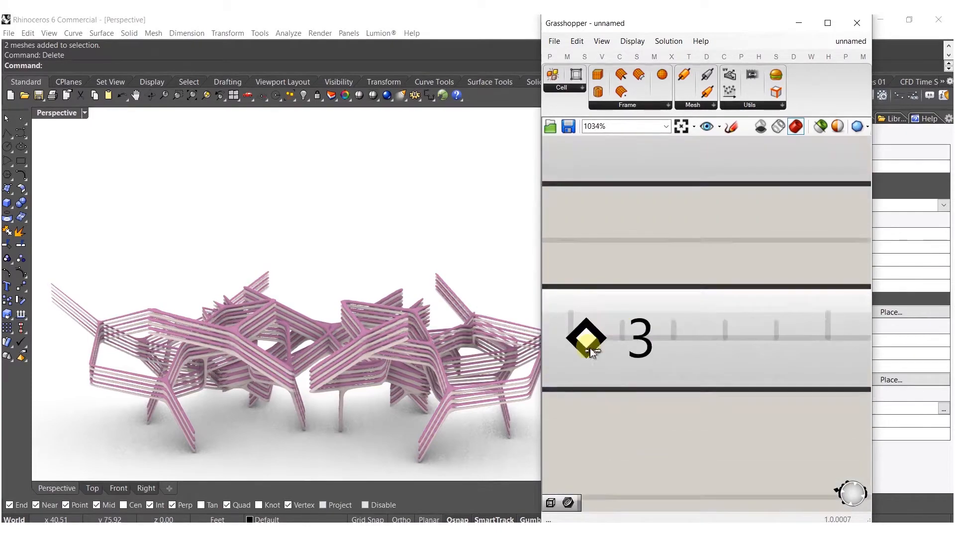
{"action": "left_click_drag", "start_coordinate": [599, 335], "coordinate": [608, 332]}
Examine the smoothed lattice up close and set the Mesh Smooth Iterations to 6
{"action": "scroll", "coordinate": [256, 334], "scroll_direction": "up", "scroll_amount": 5}
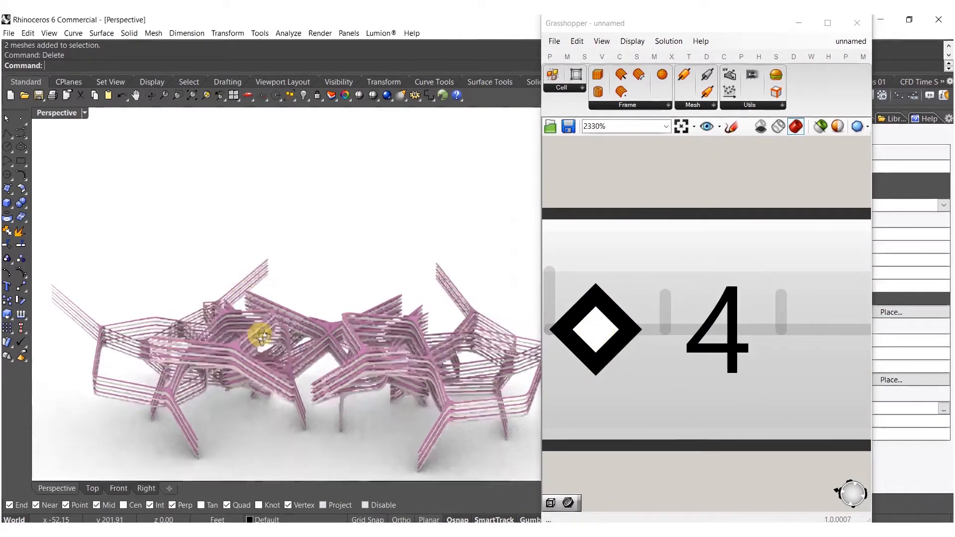
{"action": "scroll", "coordinate": [321, 379], "scroll_direction": "up", "scroll_amount": 3}
{"action": "left_click_drag", "start_coordinate": [609, 346], "coordinate": [635, 347]}
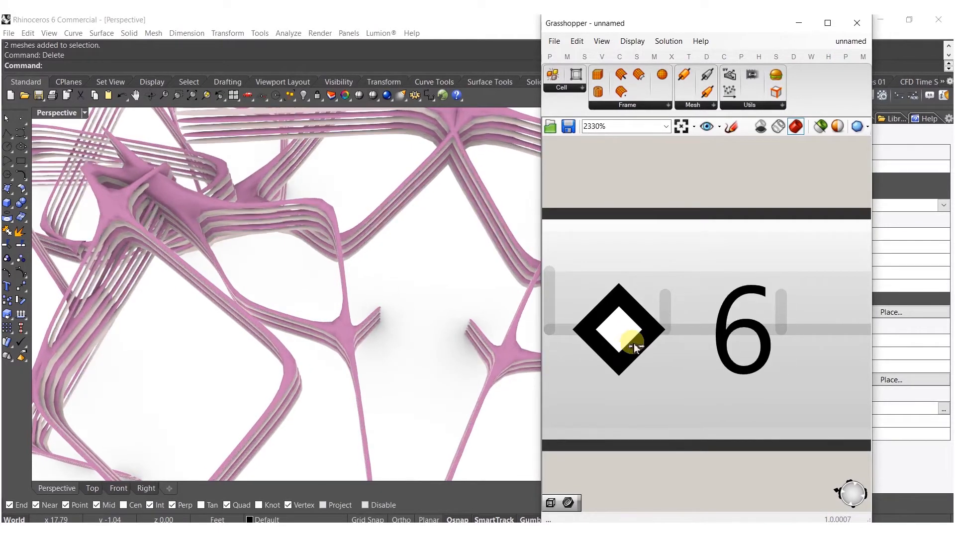
{"action": "scroll", "coordinate": [644, 336], "scroll_direction": "down", "scroll_amount": 10}
Set the lattice's Maximum Radius to 1.526 and Minimum Radius to 0.173
{"action": "right_click_drag", "start_coordinate": [427, 348], "coordinate": [572, 328]}
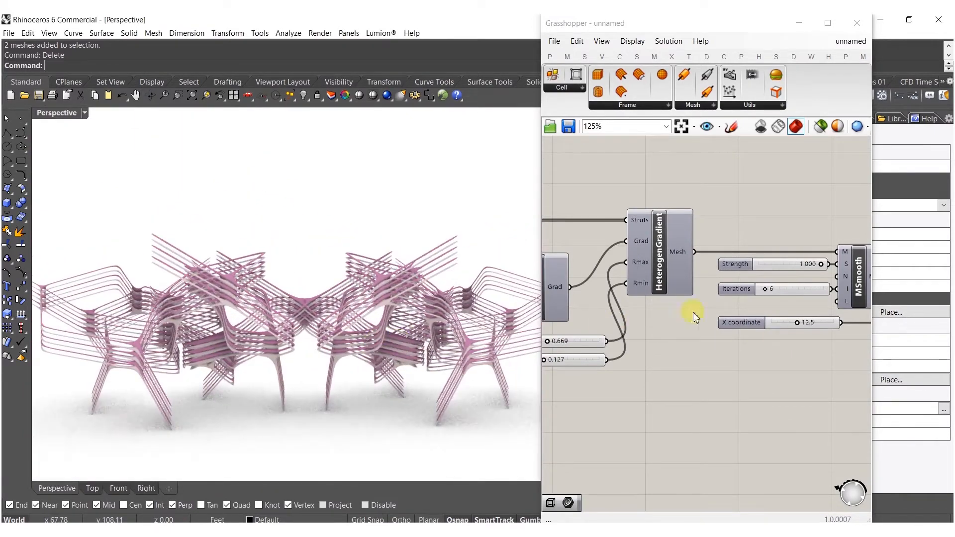
{"action": "right_click_drag", "start_coordinate": [640, 320], "coordinate": [727, 324]}
{"action": "scroll", "coordinate": [631, 348], "scroll_direction": "up", "scroll_amount": 8}
{"action": "left_click_drag", "start_coordinate": [626, 350], "coordinate": [677, 350]}
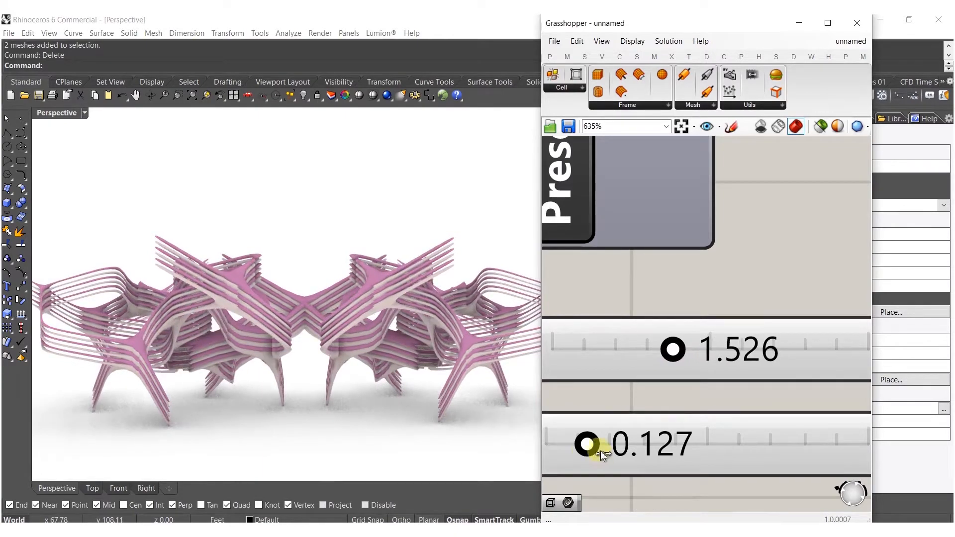
{"action": "left_click_drag", "start_coordinate": [588, 447], "coordinate": [602, 455]}
{"action": "right_click_drag", "start_coordinate": [486, 393], "coordinate": [301, 300]}
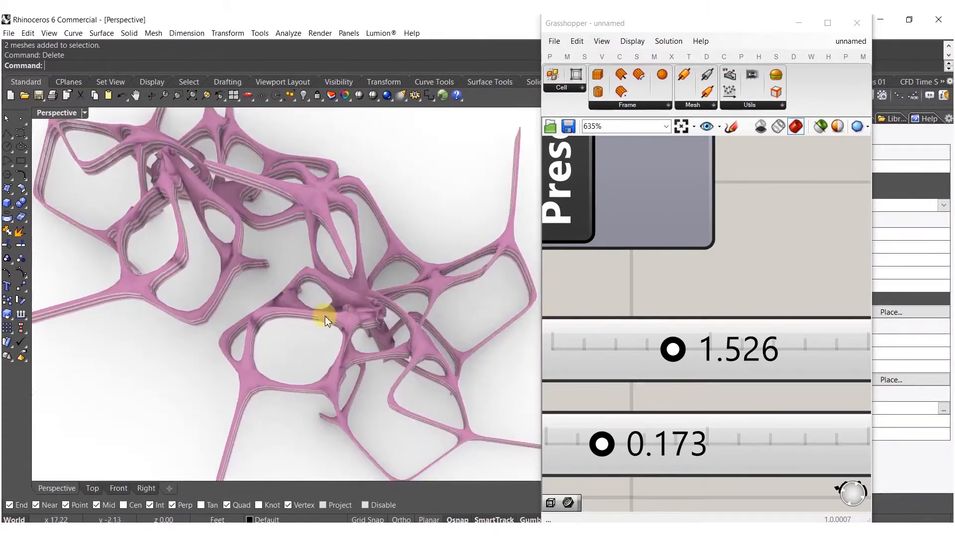
Set the Mesh Smooth Iterations to 5 and check the lattice from the front
{"action": "scroll", "coordinate": [301, 300], "scroll_direction": "up", "scroll_amount": 6}
{"action": "scroll", "coordinate": [622, 352], "scroll_direction": "down", "scroll_amount": 5}
{"action": "scroll", "coordinate": [646, 352], "scroll_direction": "down", "scroll_amount": 5}
{"action": "scroll", "coordinate": [562, 338], "scroll_direction": "up", "scroll_amount": 12}
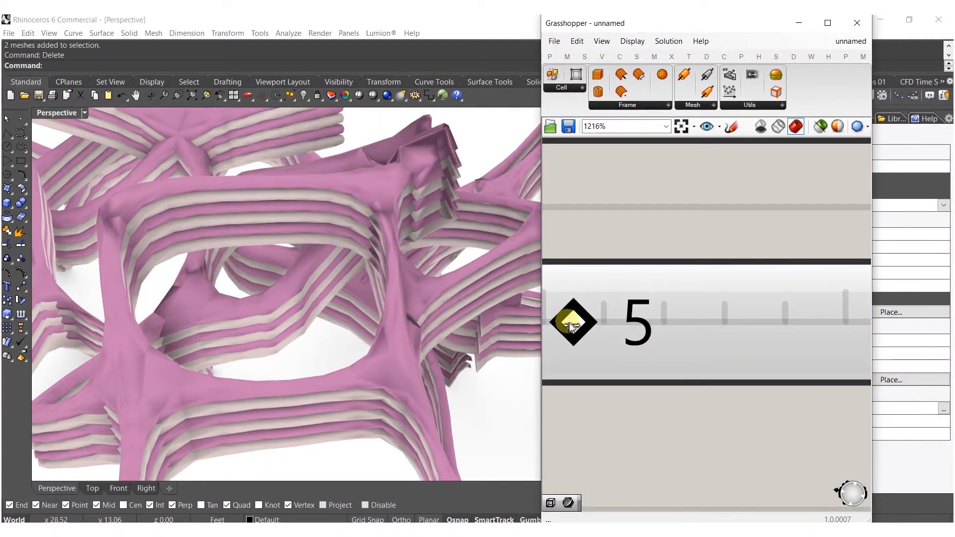
{"action": "scroll", "coordinate": [436, 303], "scroll_direction": "down", "scroll_amount": 8}
{"action": "right_click_drag", "start_coordinate": [303, 341], "coordinate": [345, 317]}
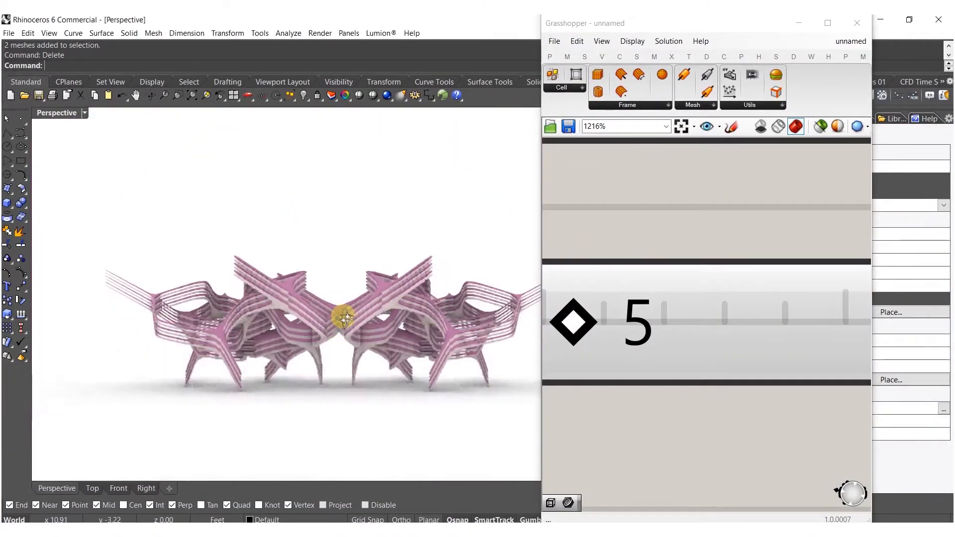
Set the Maximum Radius of the heterogeneous gradient to 0.992
{"action": "scroll", "coordinate": [338, 323], "scroll_direction": "up", "scroll_amount": 5}
{"action": "scroll", "coordinate": [746, 329], "scroll_direction": "down", "scroll_amount": 4}
{"action": "scroll", "coordinate": [721, 377], "scroll_direction": "down", "scroll_amount": 6}
{"action": "scroll", "coordinate": [646, 380], "scroll_direction": "up", "scroll_amount": 7}
{"action": "left_click_drag", "start_coordinate": [614, 364], "coordinate": [573, 357]}
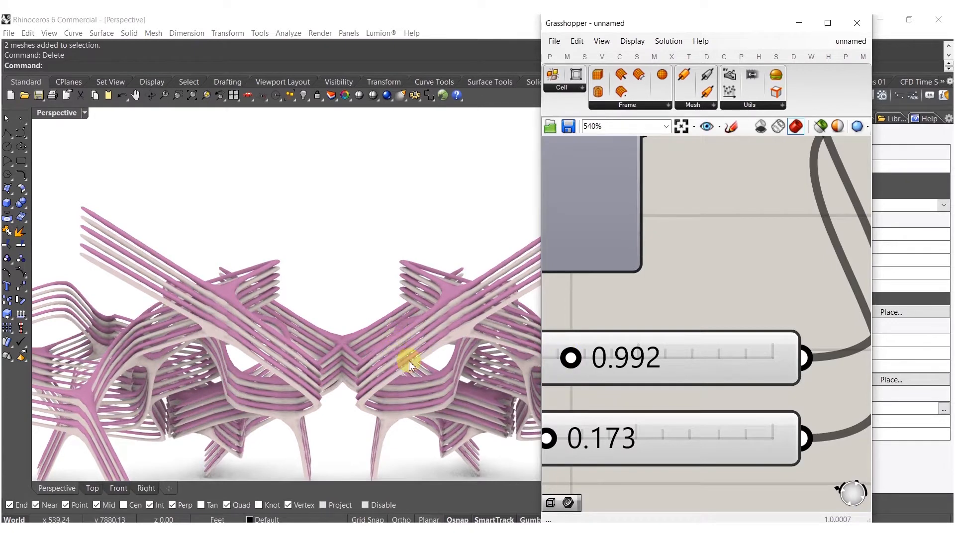
Set the Minimum Radius of the heterogeneous gradient to 0.249 and inspect the strut thickness in the viewport
{"action": "scroll", "coordinate": [660, 320], "scroll_direction": "down", "scroll_amount": 3}
{"action": "scroll", "coordinate": [646, 407], "scroll_direction": "up", "scroll_amount": 4}
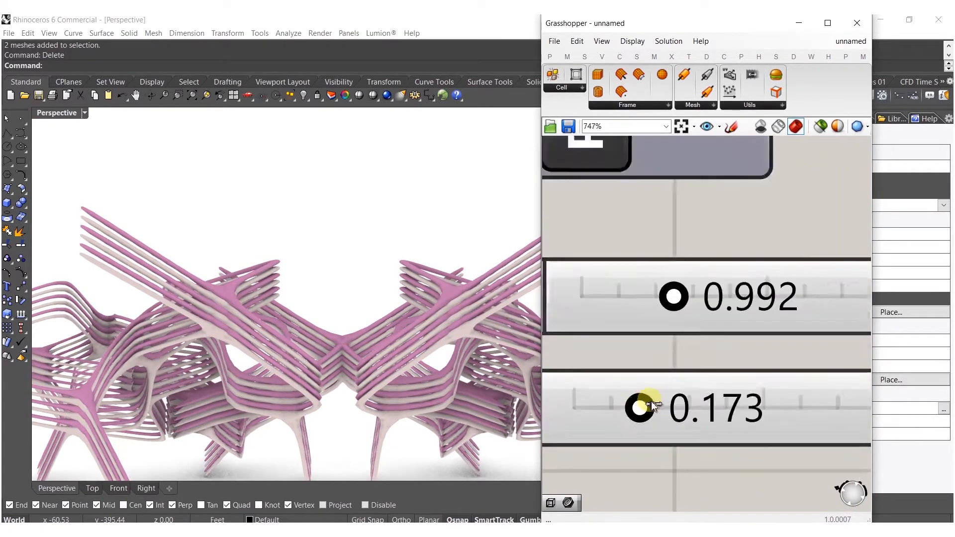
{"action": "scroll", "coordinate": [653, 405], "scroll_direction": "up", "scroll_amount": 1}
{"action": "right_click_drag", "start_coordinate": [275, 343], "coordinate": [557, 373]}
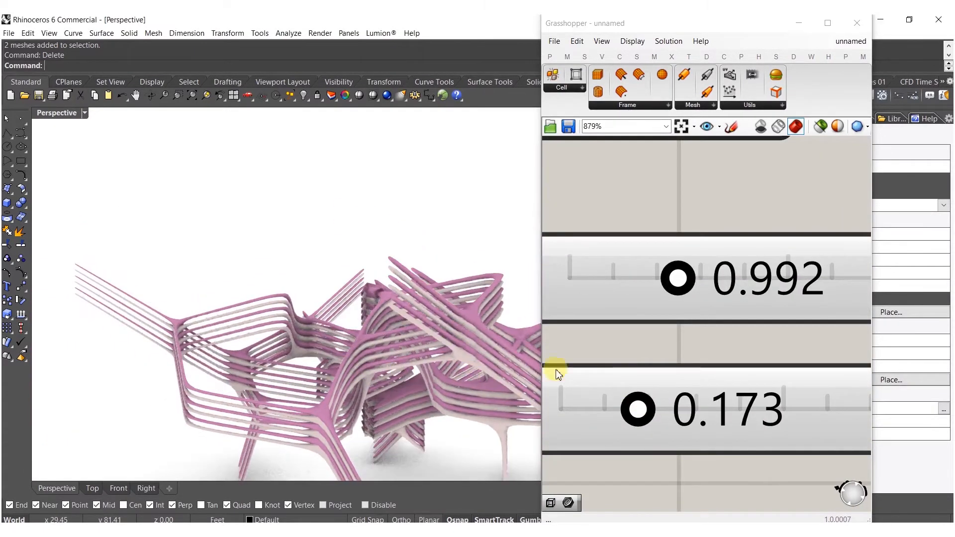
{"action": "left_click_drag", "start_coordinate": [636, 410], "coordinate": [664, 409]}
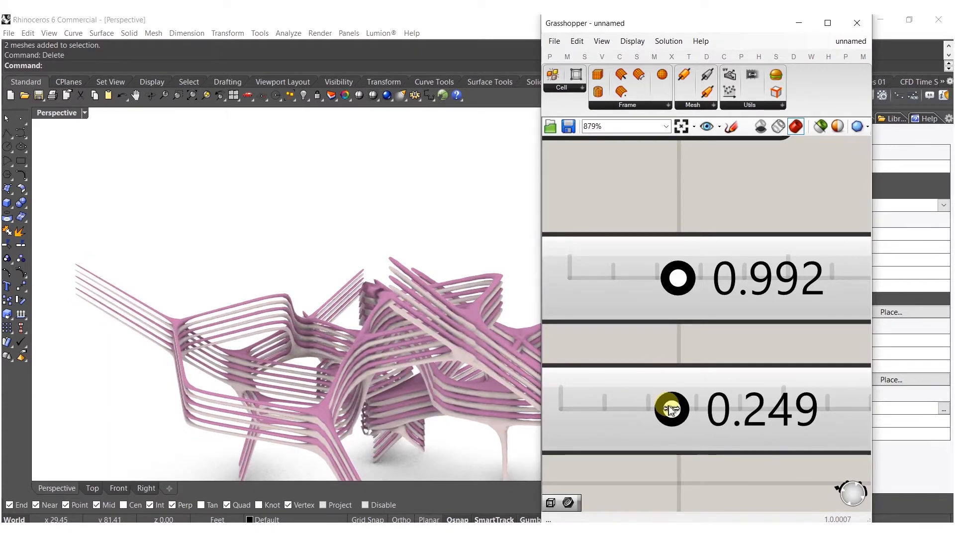
{"action": "scroll", "coordinate": [644, 341], "scroll_direction": "down", "scroll_amount": 1}
{"action": "scroll", "coordinate": [644, 342], "scroll_direction": "down", "scroll_amount": 10}
{"action": "right_click_drag", "start_coordinate": [348, 368], "coordinate": [306, 294]}
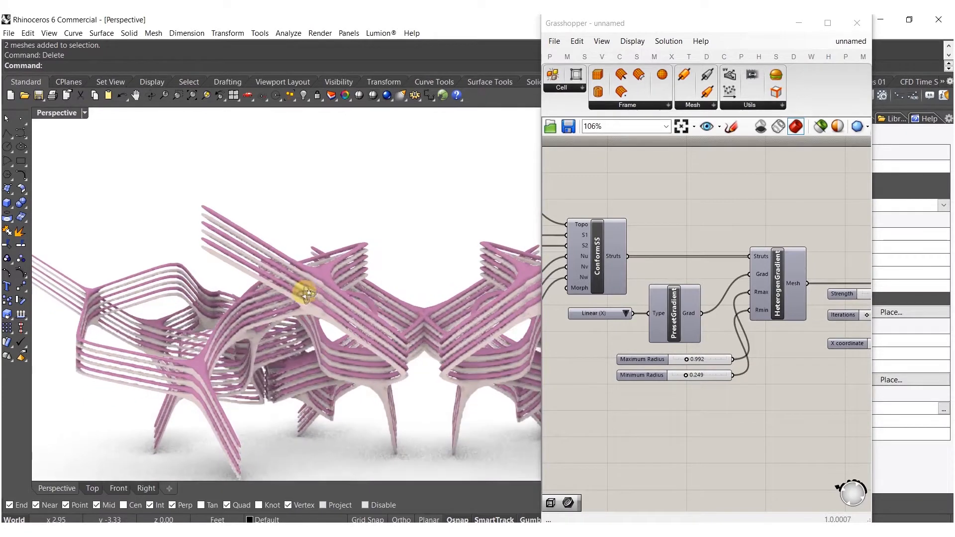
{"action": "scroll", "coordinate": [680, 297], "scroll_direction": "down", "scroll_amount": 4}
{"action": "right_click_drag", "start_coordinate": [315, 384], "coordinate": [348, 380]}
Set the Angle slider below the sphere's Radius to 36.237 and inspect the lattice from above
{"action": "left_click", "coordinate": [821, 358]}
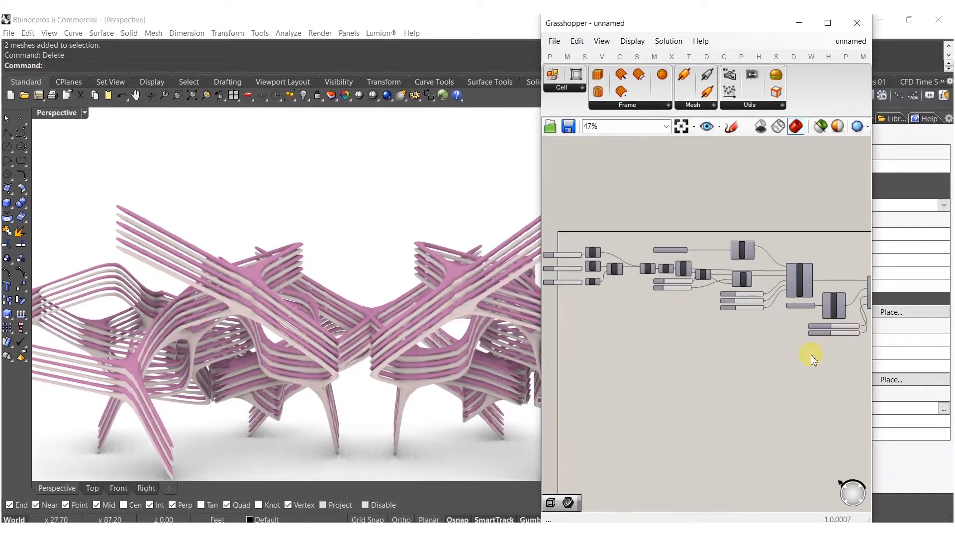
{"action": "scroll", "coordinate": [649, 298], "scroll_direction": "up", "scroll_amount": 11}
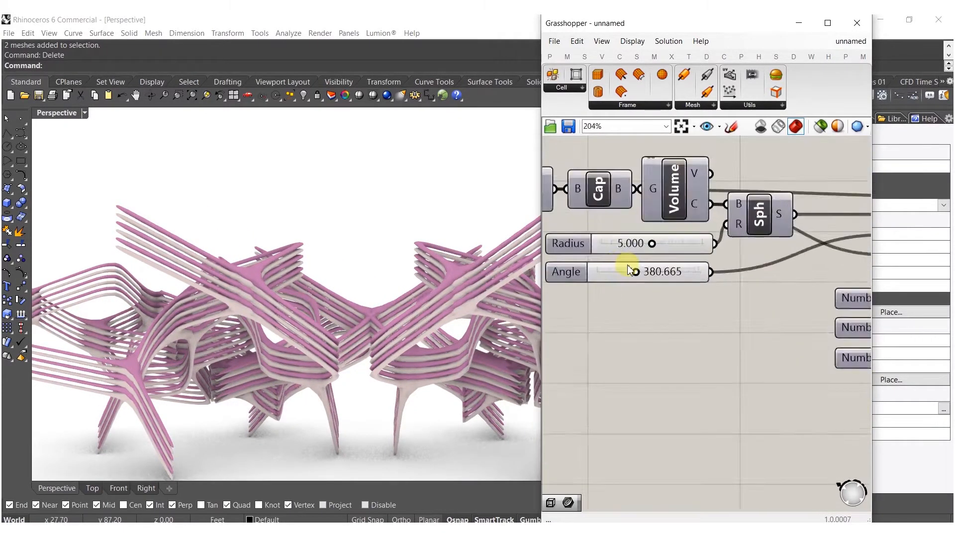
{"action": "right_click_drag", "start_coordinate": [262, 311], "coordinate": [557, 290]}
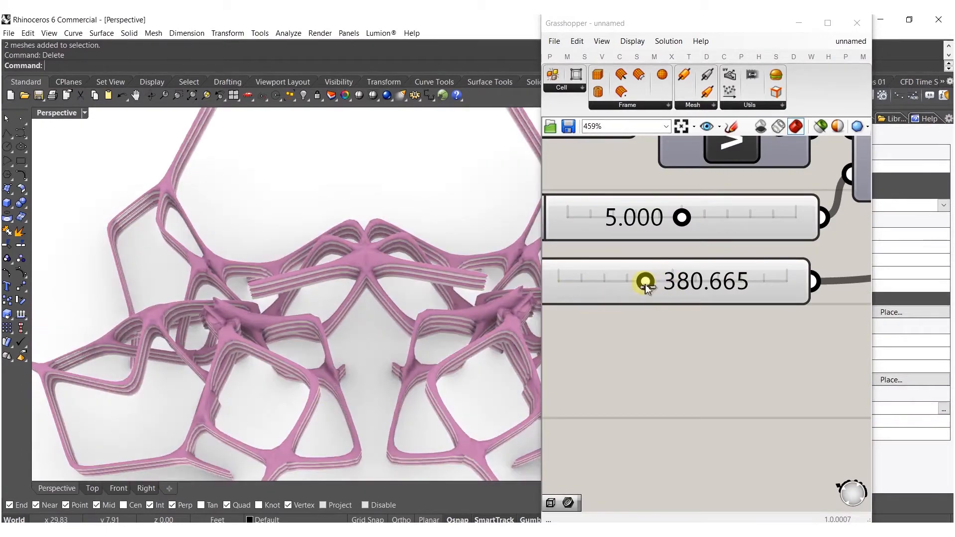
{"action": "left_click_drag", "start_coordinate": [648, 282], "coordinate": [352, 267]}
{"action": "scroll", "coordinate": [327, 312], "scroll_direction": "down", "scroll_amount": 3}
{"action": "right_click_drag", "start_coordinate": [327, 312], "coordinate": [693, 297]}
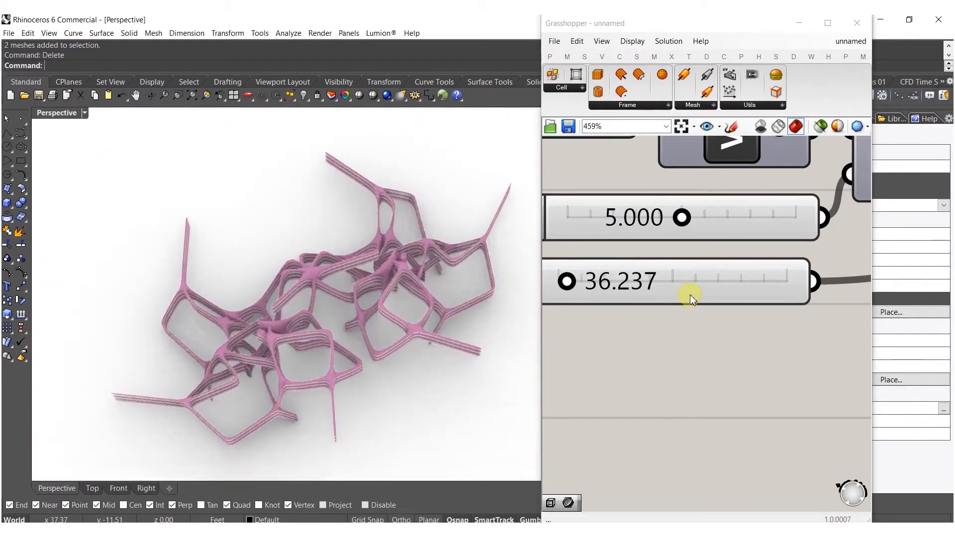
Set the Angle slider to 77.738 and view the lattice from the front
{"action": "scroll", "coordinate": [598, 278], "scroll_direction": "up", "scroll_amount": 4}
{"action": "left_click_drag", "start_coordinate": [560, 287], "coordinate": [590, 282]}
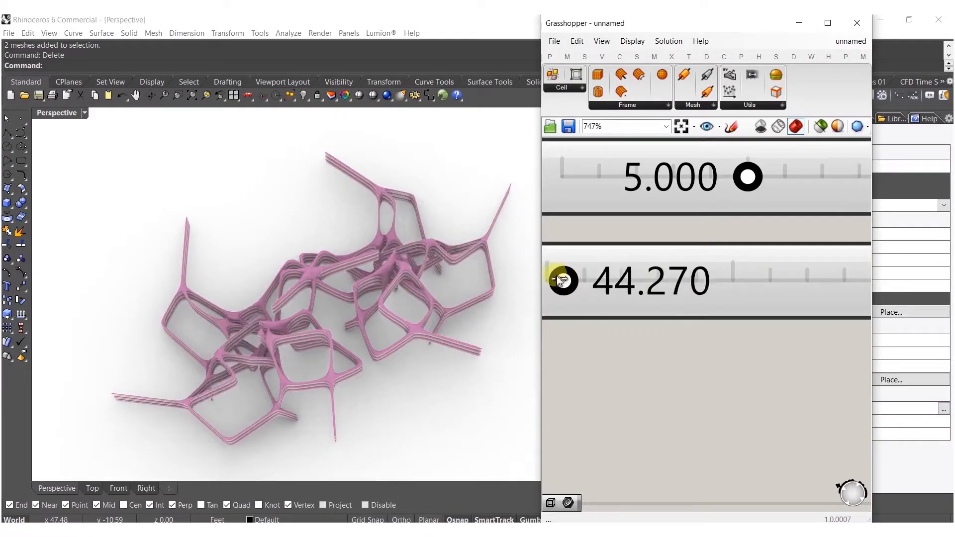
{"action": "mouse_move", "coordinate": [557, 278]}
{"action": "left_mouse_down"}
{"action": "mouse_move", "coordinate": [545, 277]}
{"action": "mouse_move", "coordinate": [576, 279]}
{"action": "left_mouse_up"}
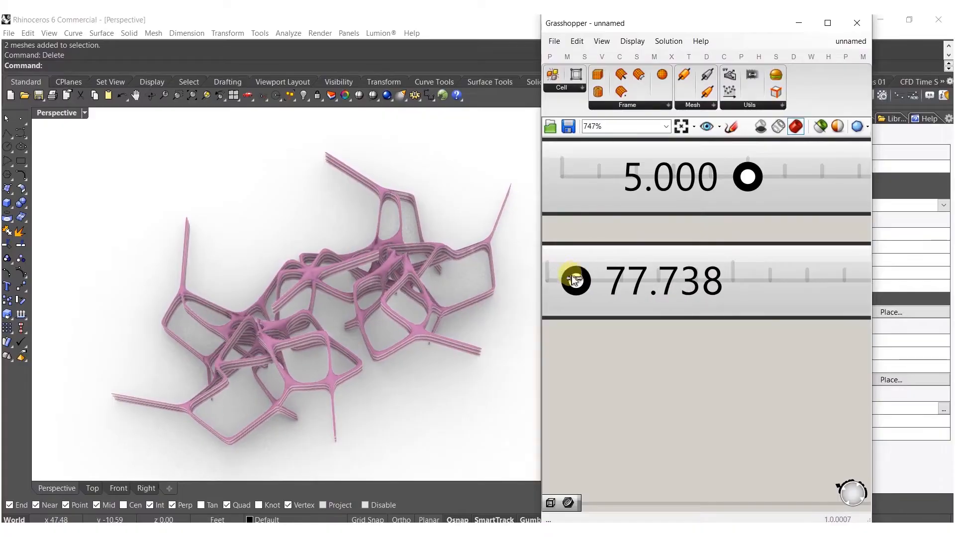
{"action": "right_click_drag", "start_coordinate": [396, 281], "coordinate": [375, 254]}
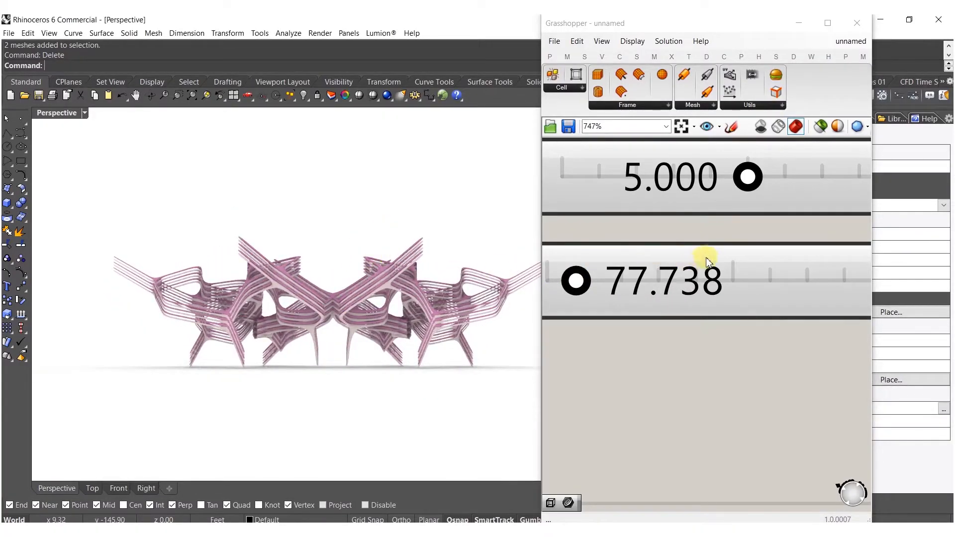
Set the conformal lattice's cell count in v to 6 and in w to 3
{"action": "scroll", "coordinate": [750, 301], "scroll_direction": "down", "scroll_amount": 5}
{"action": "scroll", "coordinate": [763, 347], "scroll_direction": "up", "scroll_amount": 3}
{"action": "scroll", "coordinate": [689, 331], "scroll_direction": "up", "scroll_amount": 3}
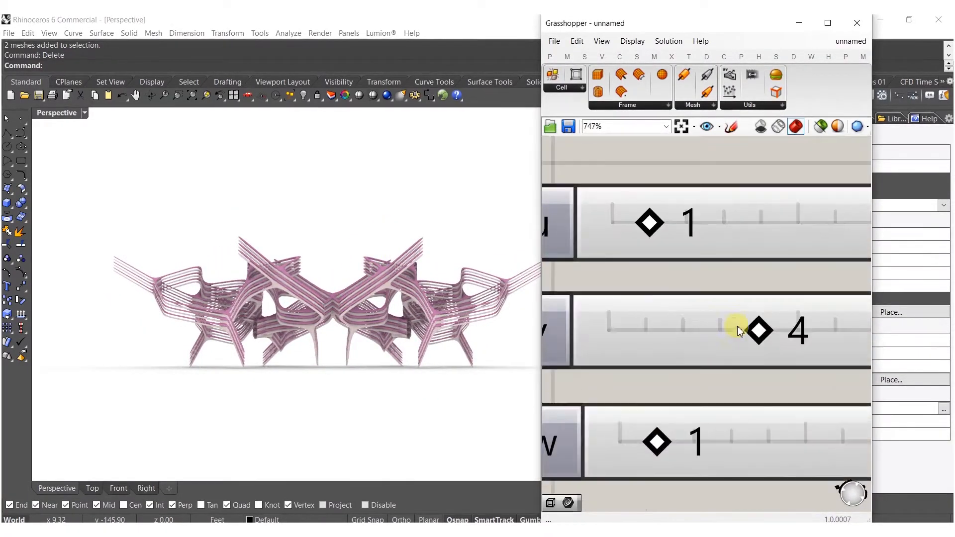
{"action": "left_click_drag", "start_coordinate": [761, 333], "coordinate": [837, 325]}
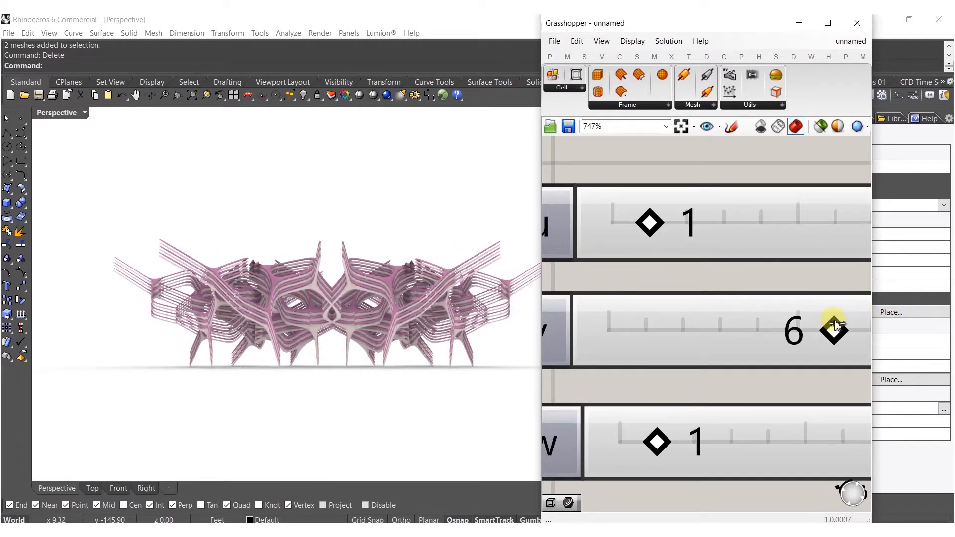
{"action": "right_click_drag", "start_coordinate": [729, 402], "coordinate": [647, 381]}
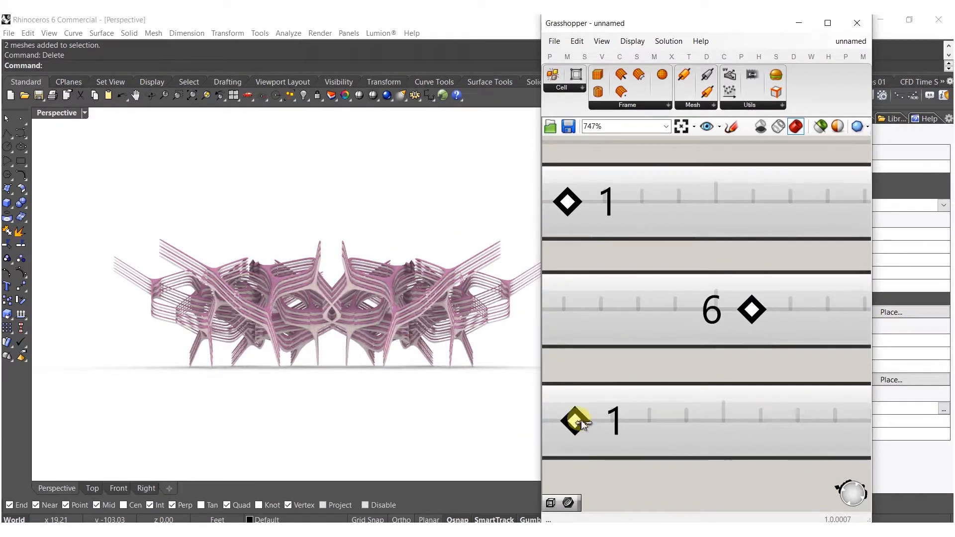
{"action": "left_click_drag", "start_coordinate": [636, 419], "coordinate": [705, 418]}
{"action": "left_click_drag", "start_coordinate": [626, 423], "coordinate": [645, 424]}
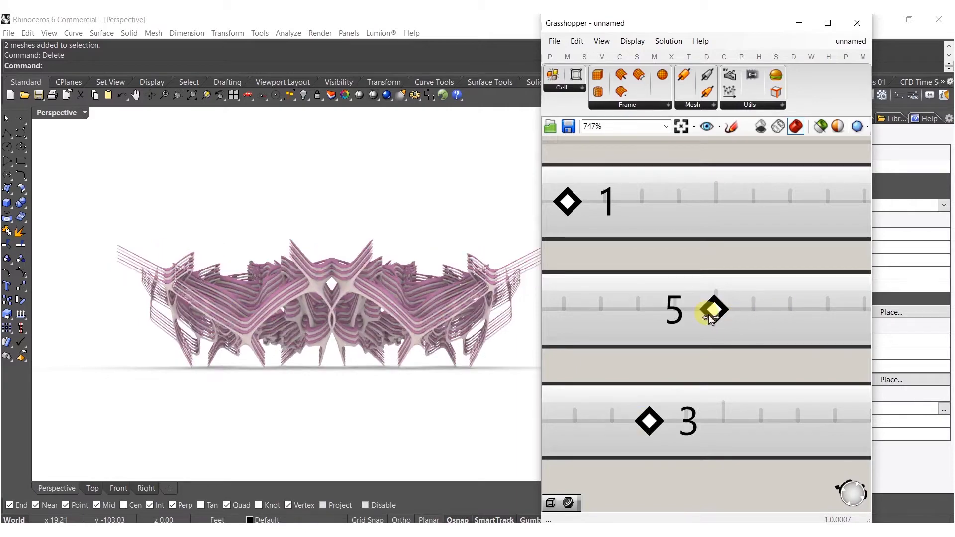
Set the conformal lattice's cell counts to 2 in u, 4 in v and 2 in w
{"action": "right_click_drag", "start_coordinate": [354, 283], "coordinate": [416, 418]}
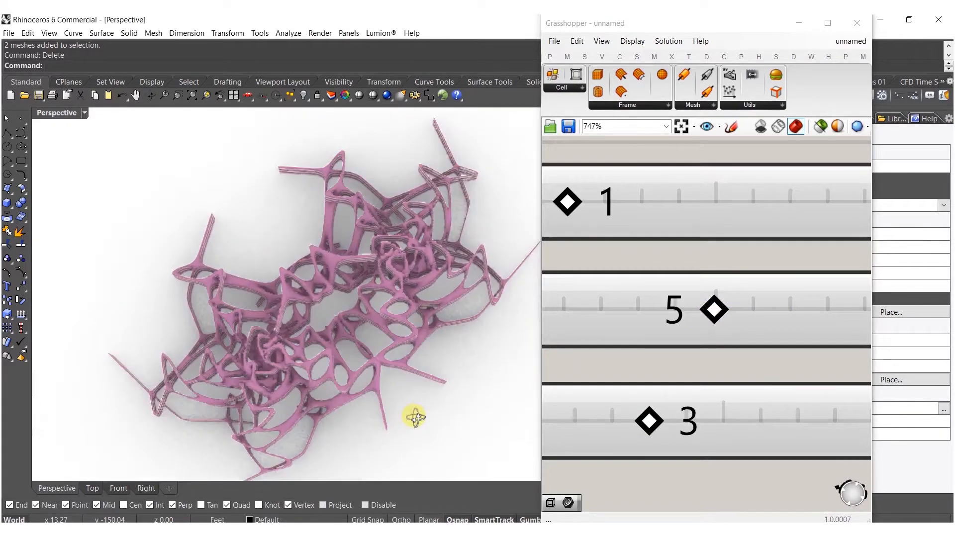
{"action": "scroll", "coordinate": [379, 373], "scroll_direction": "up", "scroll_amount": 4}
{"action": "right_click_drag", "start_coordinate": [379, 373], "coordinate": [328, 243]}
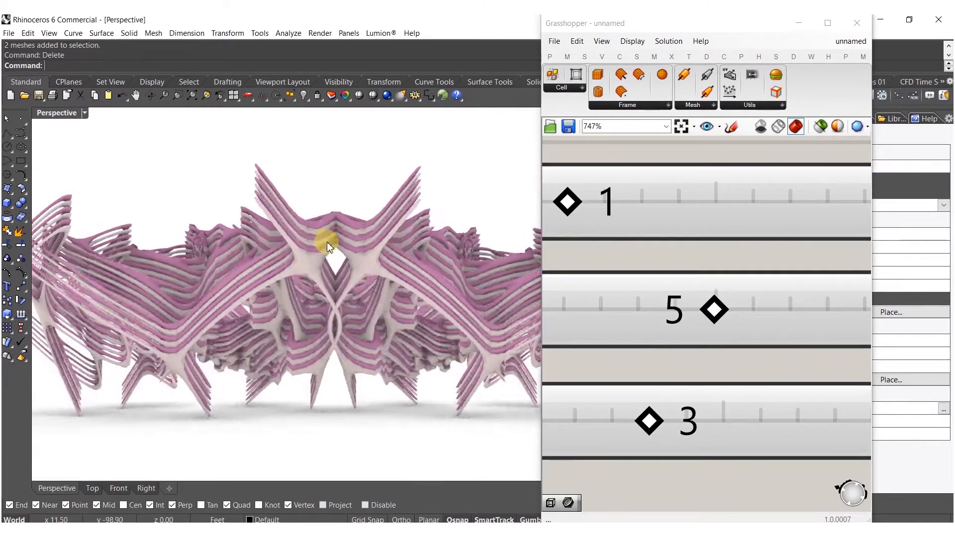
{"action": "scroll", "coordinate": [328, 243], "scroll_direction": "down", "scroll_amount": 2}
{"action": "left_click", "coordinate": [711, 309]}
{"action": "left_click_drag", "start_coordinate": [643, 310], "coordinate": [676, 309]}
{"action": "mouse_move", "coordinate": [627, 421]}
{"action": "left_mouse_down"}
{"action": "mouse_move", "coordinate": [586, 415]}
{"action": "mouse_move", "coordinate": [607, 420]}
{"action": "left_mouse_up"}
{"action": "left_click_drag", "start_coordinate": [586, 201], "coordinate": [605, 203]}
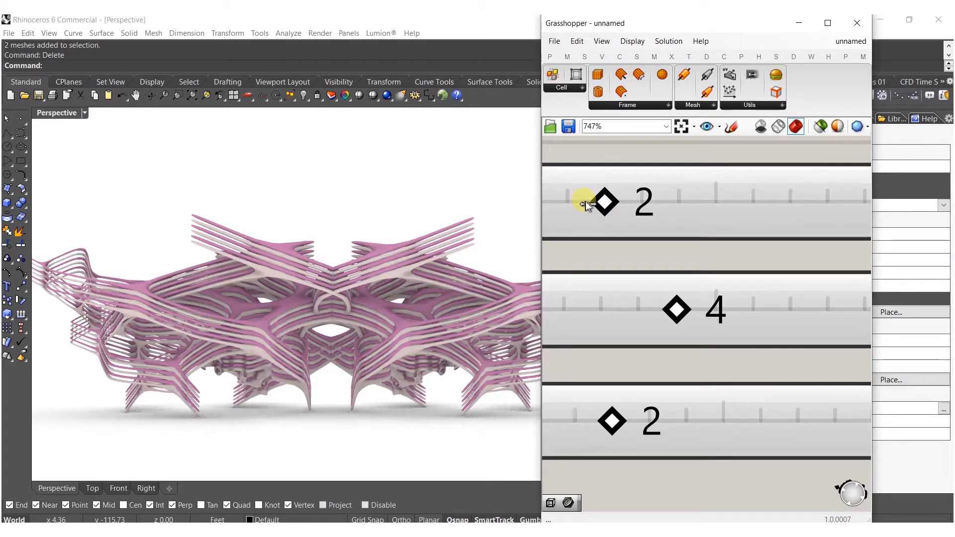
Try a cell count of 1 in v for the conformal lattice, and return it to 4
{"action": "right_click_drag", "start_coordinate": [692, 295], "coordinate": [710, 323]}
{"action": "left_click", "coordinate": [700, 345]}
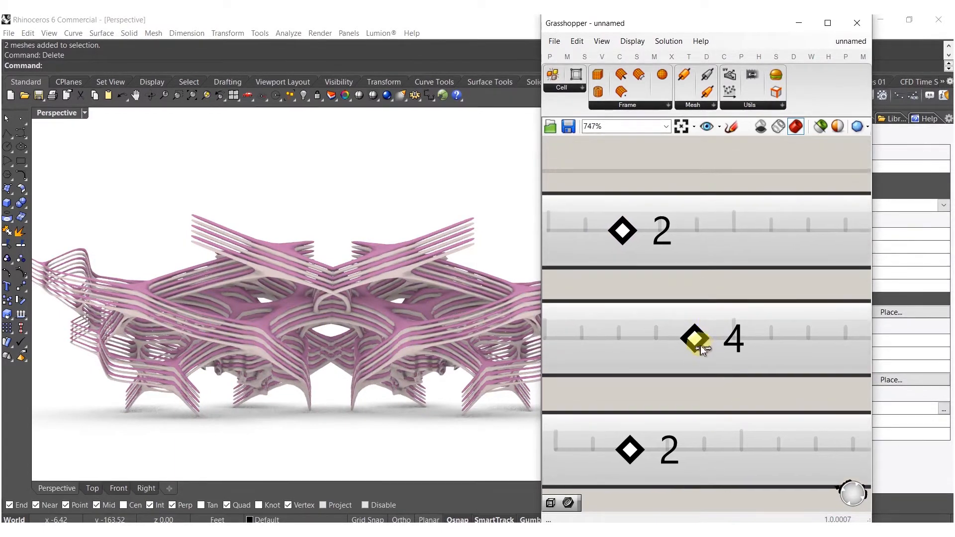
{"action": "left_click_drag", "start_coordinate": [636, 348], "coordinate": [579, 346]}
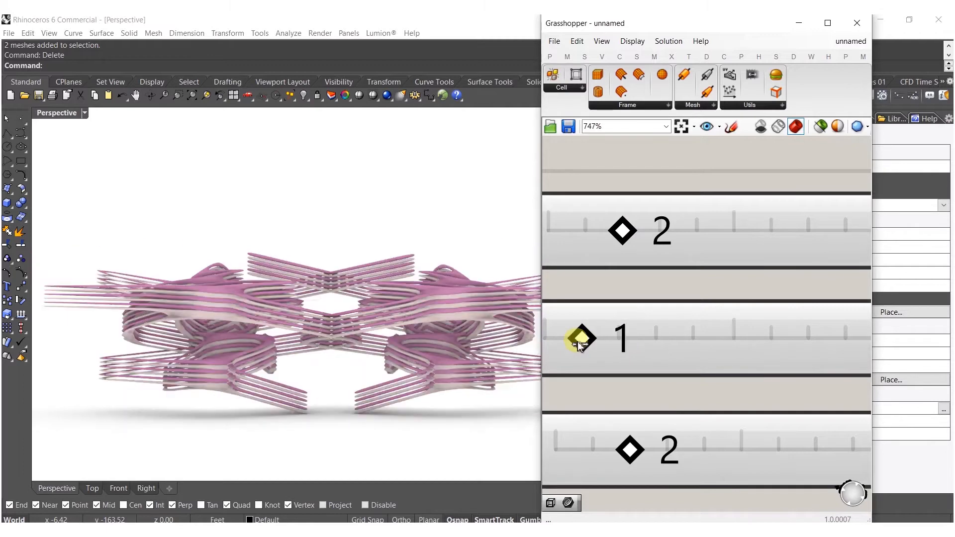
{"action": "left_click_drag", "start_coordinate": [667, 231], "coordinate": [647, 232]}
{"action": "left_click_drag", "start_coordinate": [585, 339], "coordinate": [695, 340]}
Set the conformal lattice's cell count in w to 1 and in v to 3, and inspect the result from above
{"action": "right_click_drag", "start_coordinate": [371, 310], "coordinate": [398, 323]}
{"action": "left_click_drag", "start_coordinate": [630, 449], "coordinate": [601, 455]}
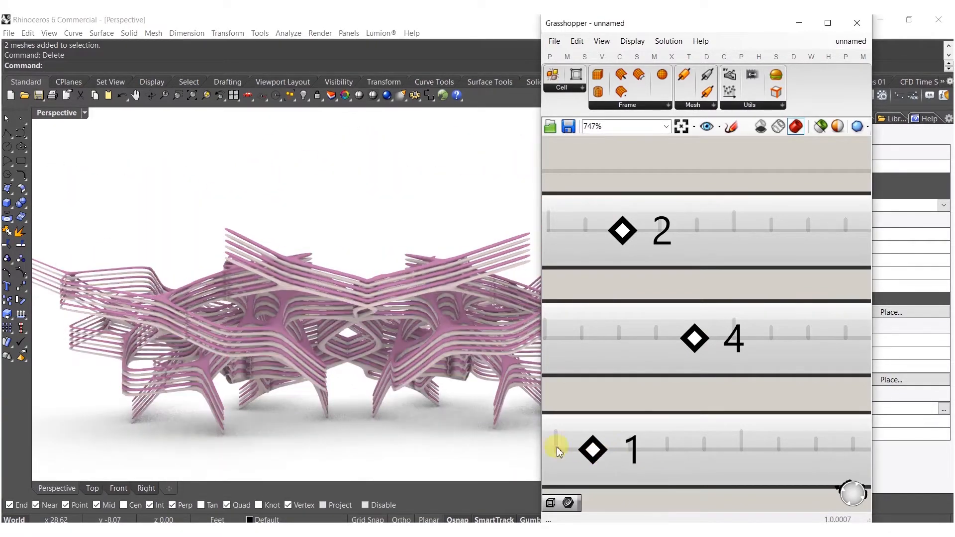
{"action": "right_click_drag", "start_coordinate": [315, 379], "coordinate": [412, 348]}
{"action": "left_click_drag", "start_coordinate": [699, 340], "coordinate": [672, 341]}
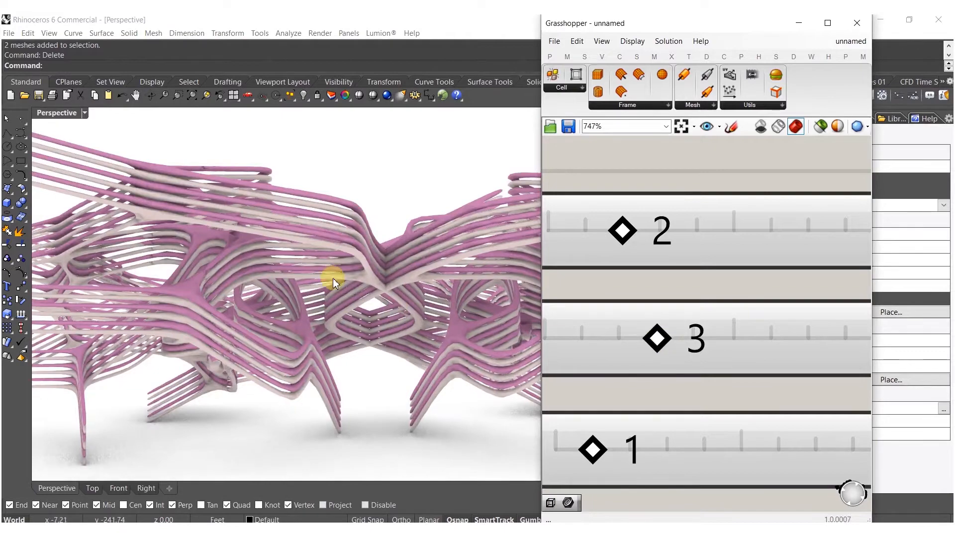
{"action": "scroll", "coordinate": [332, 279], "scroll_direction": "down", "scroll_amount": 5}
{"action": "right_click_drag", "start_coordinate": [341, 305], "coordinate": [380, 393]}
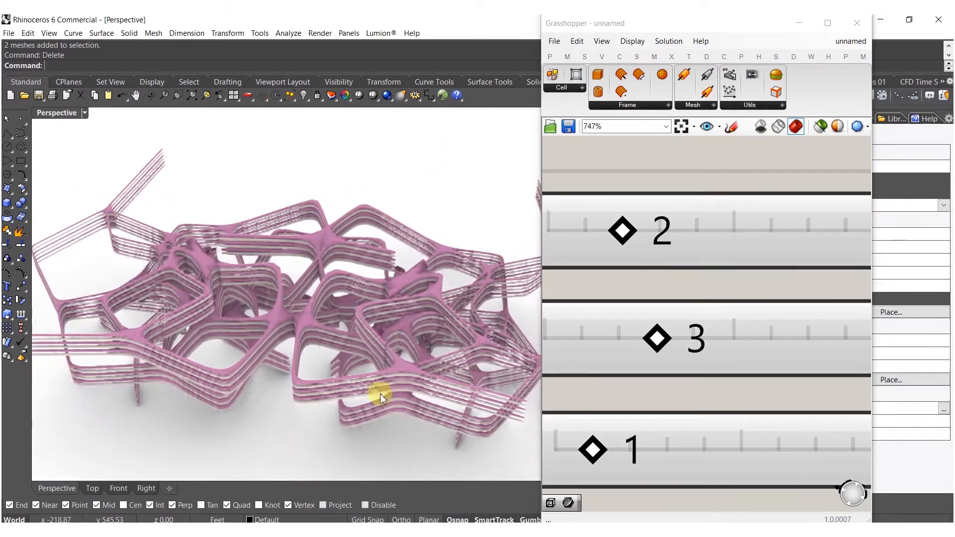
Try the Spherical type for the preset gradient and view the strut thickness from the front
{"action": "scroll", "coordinate": [696, 283], "scroll_direction": "down", "scroll_amount": 10}
{"action": "scroll", "coordinate": [780, 318], "scroll_direction": "up", "scroll_amount": 4}
{"action": "right_click_drag", "start_coordinate": [814, 316], "coordinate": [735, 292]}
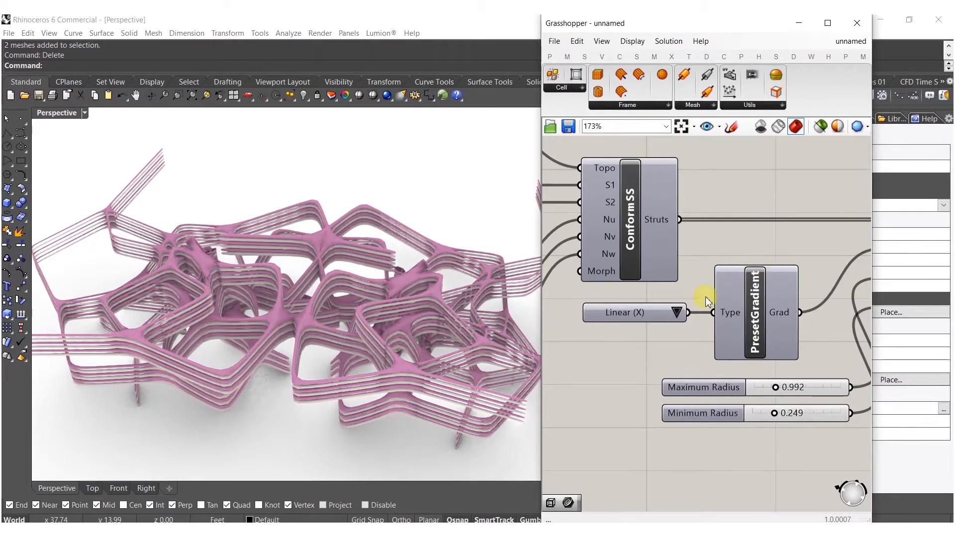
{"action": "scroll", "coordinate": [676, 304], "scroll_direction": "up", "scroll_amount": 3}
{"action": "left_click", "coordinate": [681, 323]}
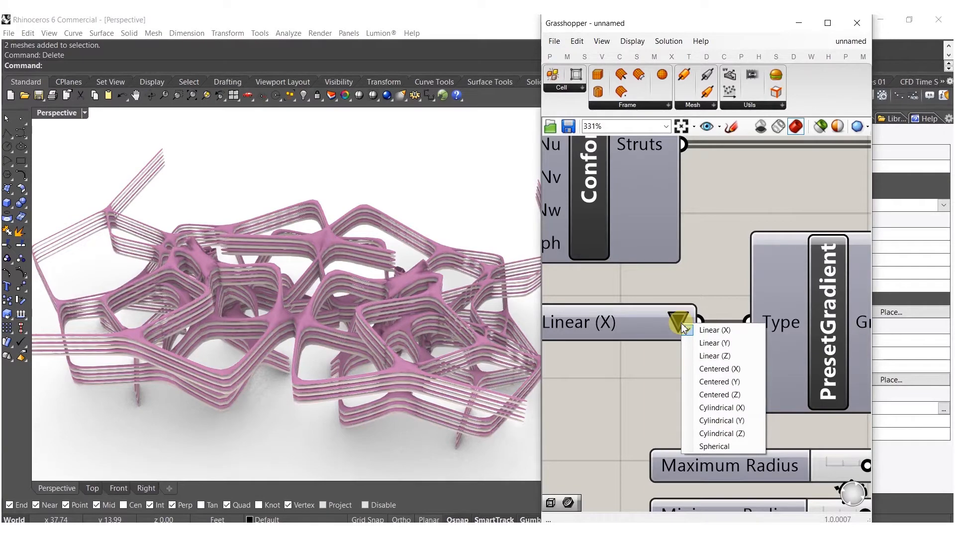
{"action": "left_click", "coordinate": [714, 447]}
{"action": "right_click_drag", "start_coordinate": [288, 363], "coordinate": [352, 282]}
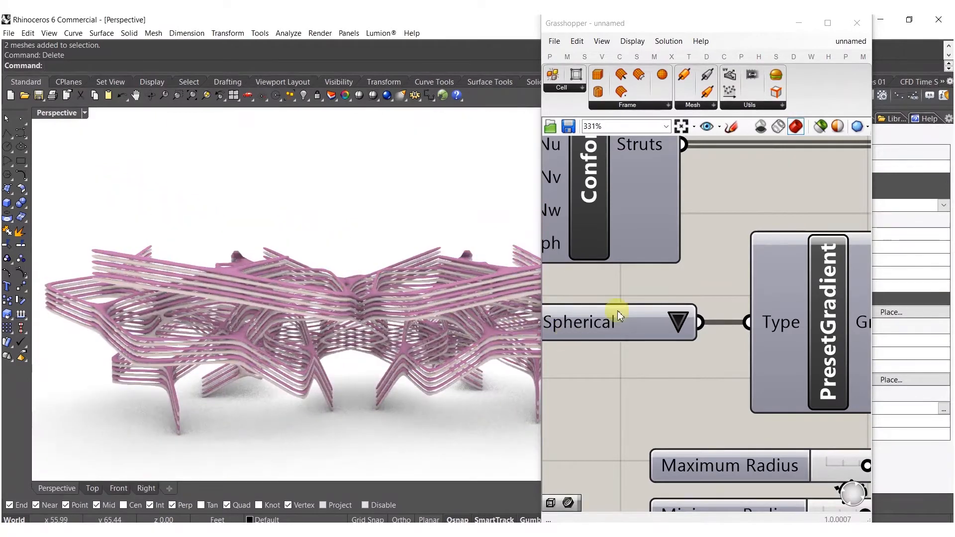
Try the Cylindrical (X) and Centered (X) types for the preset gradient, viewing the effect on the lattice
{"action": "left_click", "coordinate": [677, 323]}
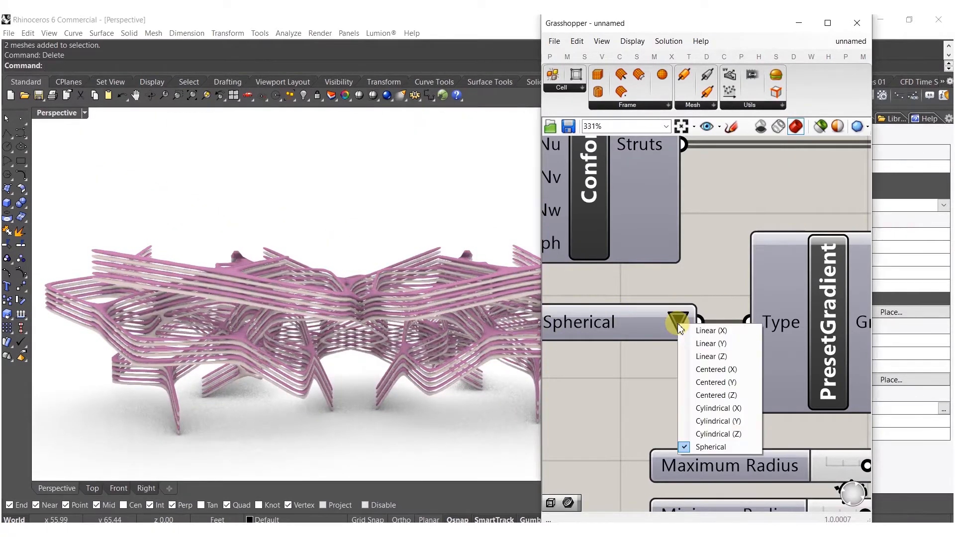
{"action": "left_click", "coordinate": [706, 406]}
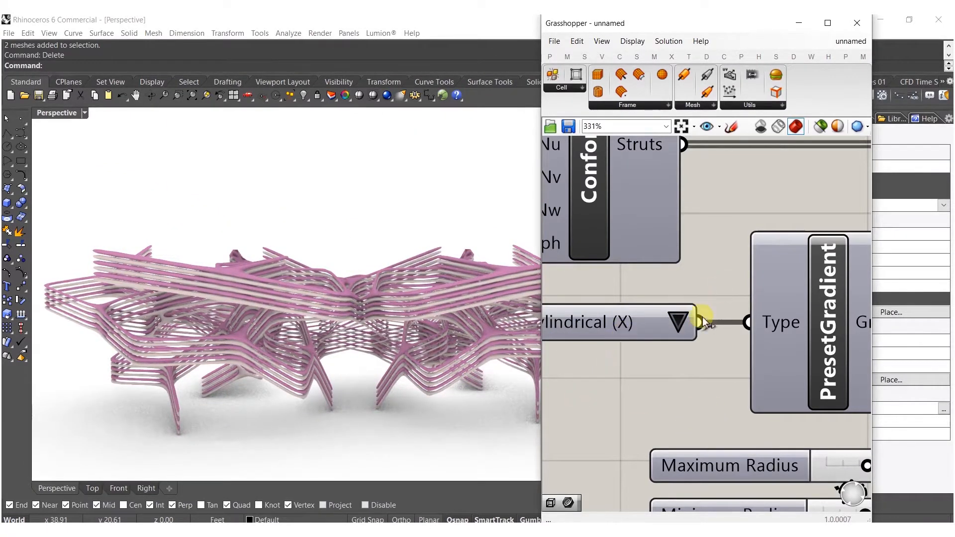
{"action": "left_click", "coordinate": [677, 322]}
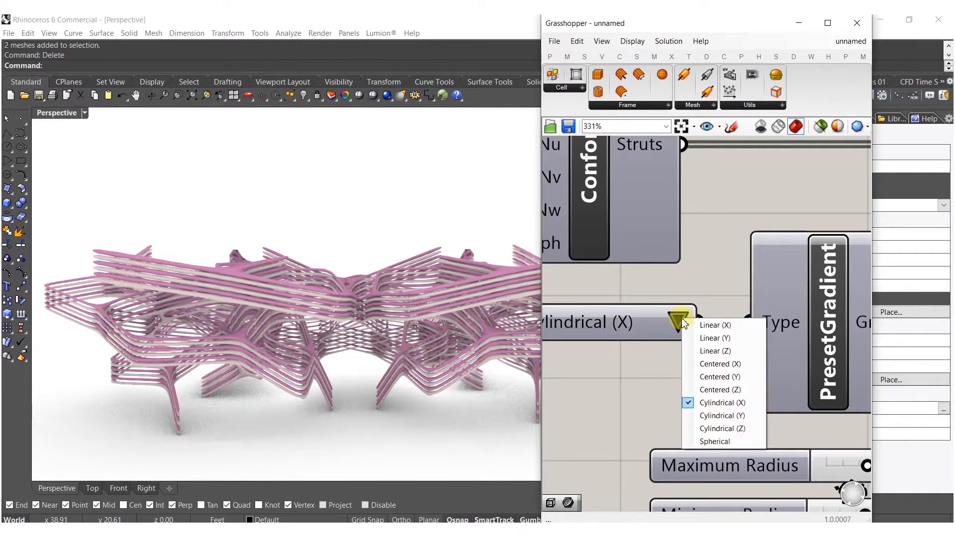
{"action": "left_click", "coordinate": [715, 364]}
{"action": "right_click_drag", "start_coordinate": [458, 298], "coordinate": [416, 256]}
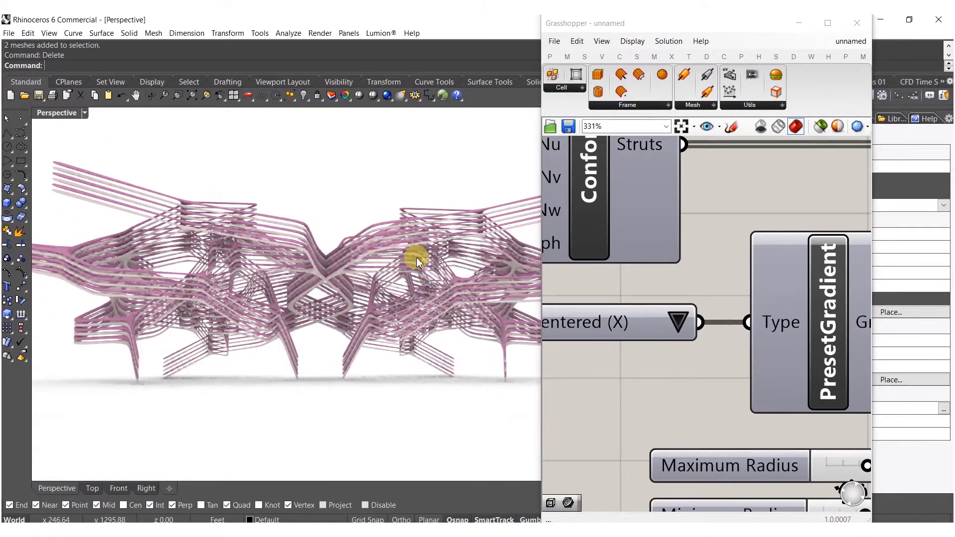
Try the Linear (Z) type for the preset gradient, and return it to Linear (X)
{"action": "left_click", "coordinate": [676, 320]}
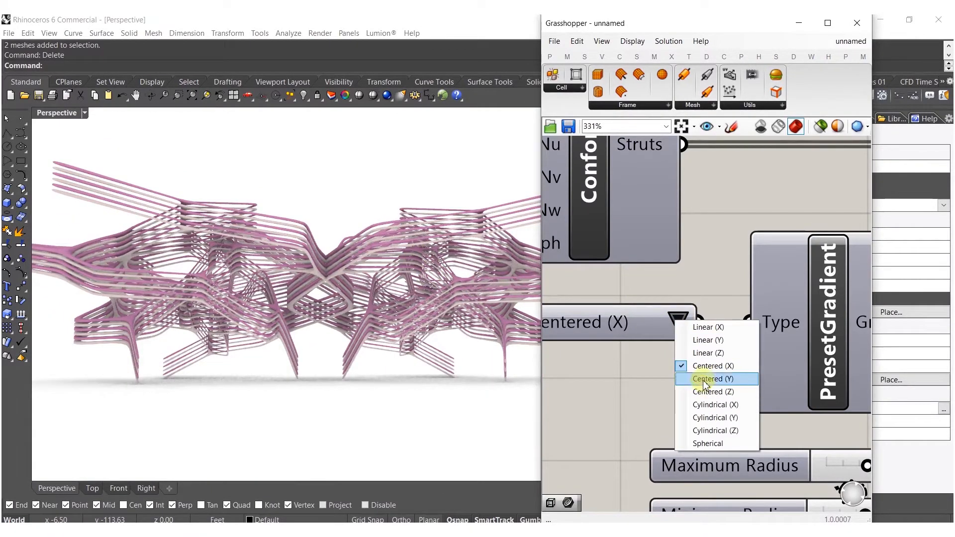
{"action": "left_click", "coordinate": [707, 353]}
{"action": "right_click_drag", "start_coordinate": [320, 308], "coordinate": [532, 351]}
{"action": "left_click", "coordinate": [680, 322]}
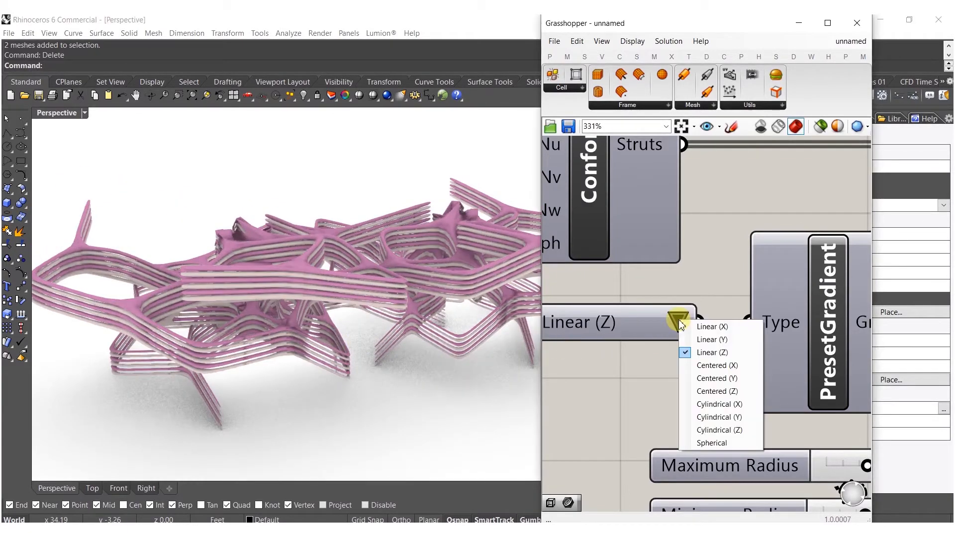
{"action": "left_click", "coordinate": [706, 327]}
{"action": "right_click_drag", "start_coordinate": [432, 309], "coordinate": [551, 298]}
Bake the two joined meshes feeding the colour previews and close the Grasshopper window
{"action": "scroll", "coordinate": [697, 294], "scroll_direction": "down", "scroll_amount": 8}
{"action": "left_click", "coordinate": [737, 338]}
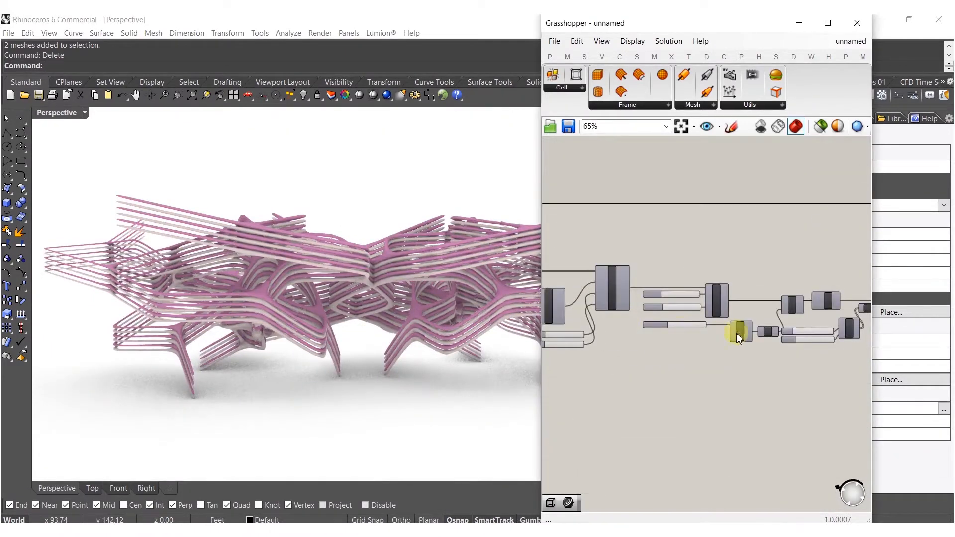
{"action": "right_click_drag", "start_coordinate": [732, 329], "coordinate": [651, 303]}
{"action": "scroll", "coordinate": [658, 320], "scroll_direction": "up", "scroll_amount": 5}
{"action": "left_click_drag", "start_coordinate": [674, 257], "coordinate": [617, 370]}
{"action": "middle_click", "coordinate": [617, 371]}
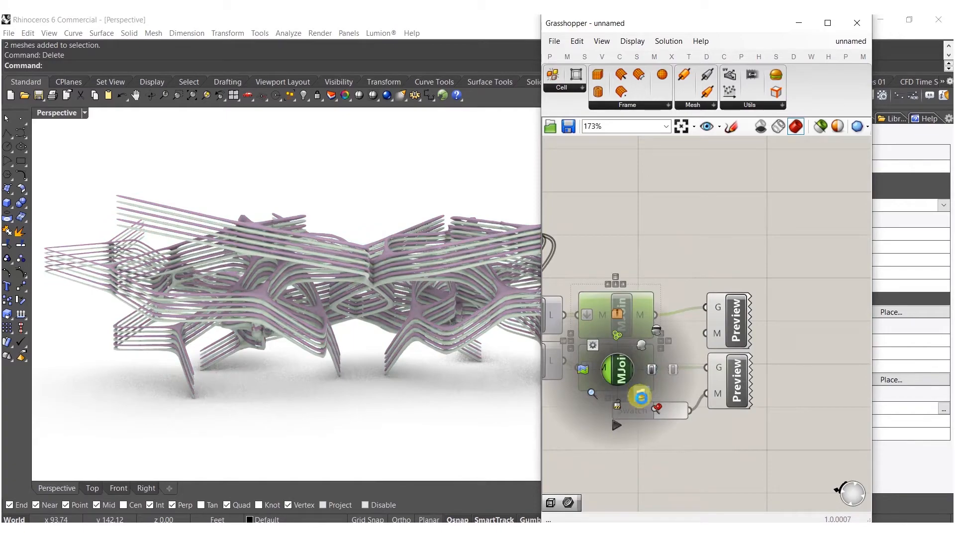
{"action": "left_click", "coordinate": [641, 397]}
{"action": "left_click", "coordinate": [689, 213]}
{"action": "left_click", "coordinate": [854, 22]}
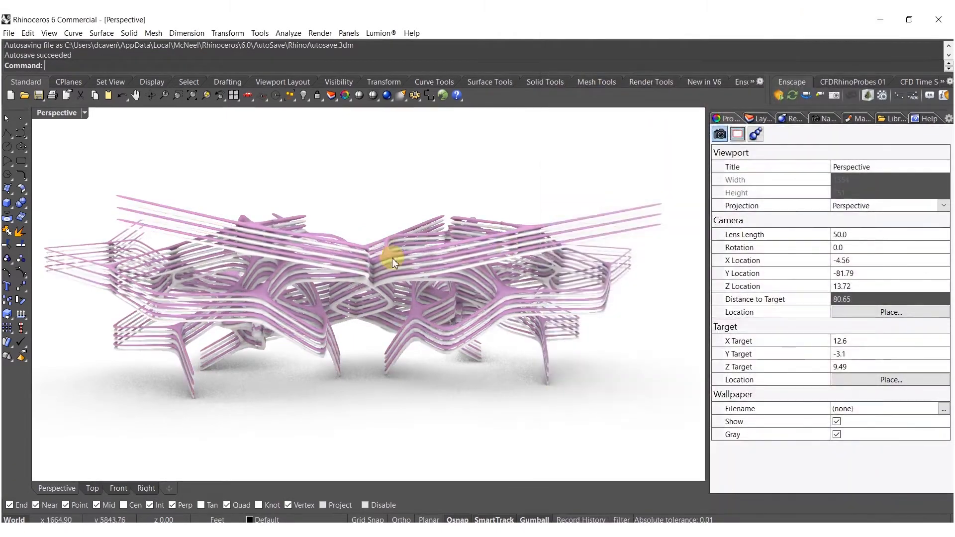
Switch the Perspective viewport to the Shaded display mode and inspect the baked lattice meshes
{"action": "right_click_drag", "start_coordinate": [390, 251], "coordinate": [437, 307]}
{"action": "middle_click", "coordinate": [437, 307]}
{"action": "left_click", "coordinate": [449, 305]}
{"action": "mouse_move", "coordinate": [464, 337]}
{"action": "right_mouse_down"}
{"action": "mouse_move", "coordinate": [345, 238]}
{"action": "mouse_move", "coordinate": [379, 418]}
{"action": "mouse_move", "coordinate": [401, 249]}
{"action": "mouse_move", "coordinate": [418, 282]}
{"action": "mouse_move", "coordinate": [358, 298]}
{"action": "right_mouse_up"}
{"action": "scroll", "coordinate": [317, 217], "scroll_direction": "up", "scroll_amount": 5}
{"action": "scroll", "coordinate": [348, 219], "scroll_direction": "down", "scroll_amount": 10}
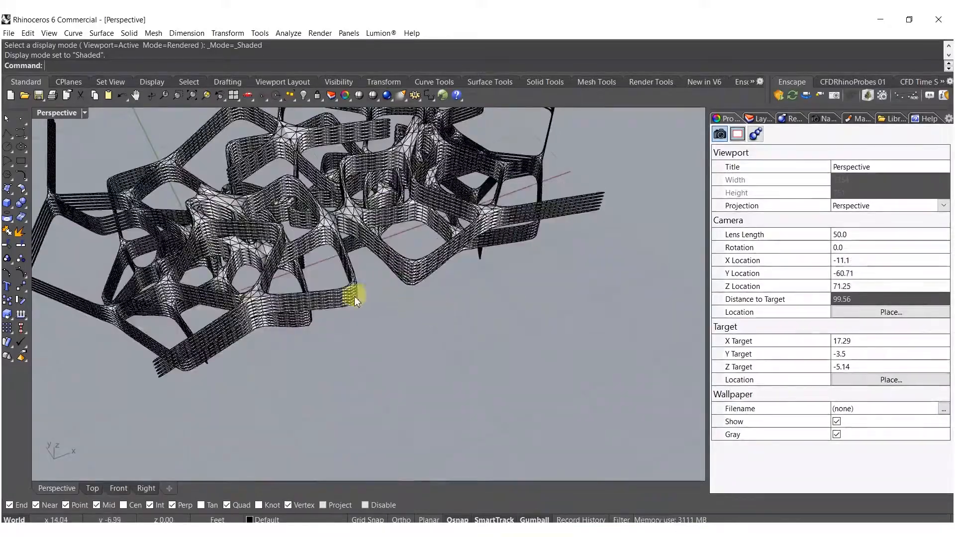
Create a bounding box around all the baked lattice meshes
{"action": "scroll", "coordinate": [181, 188], "scroll_direction": "down", "scroll_amount": 8}
{"action": "key", "text": "ctrl+a"}
{"action": "type", "text": "BoundingBox"}
{"action": "key", "text": "Return"}
{"action": "key", "text": "Return"}
{"action": "scroll", "coordinate": [328, 284], "scroll_direction": "up", "scroll_amount": 3}
{"action": "scroll", "coordinate": [426, 415], "scroll_direction": "down", "scroll_amount": 3}
Explode the bounding box and delete its faces except the bottom one
{"action": "right_click_drag", "start_coordinate": [382, 439], "coordinate": [332, 314]}
{"action": "left_click", "coordinate": [332, 313]}
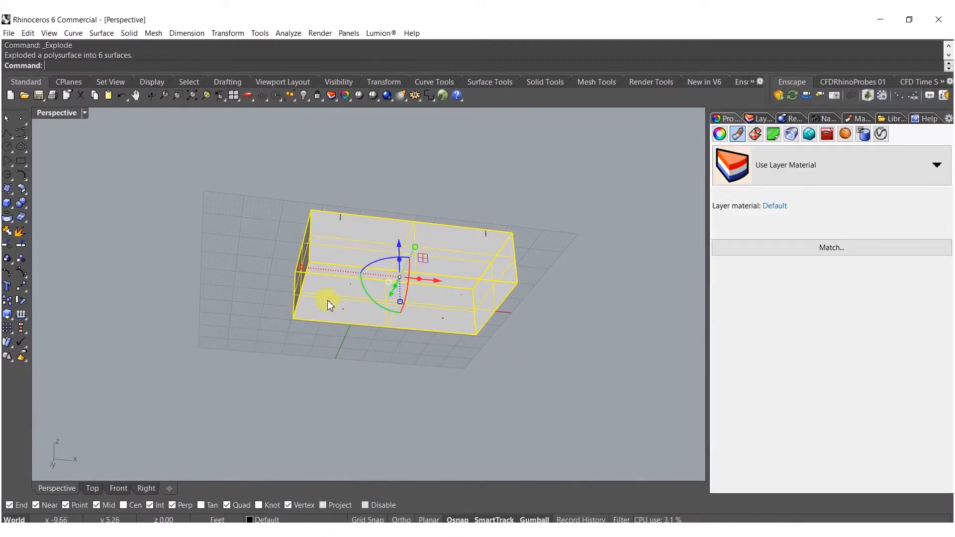
{"action": "key", "text": "Delete"}
{"action": "left_click", "coordinate": [371, 400]}
{"action": "key", "text": "Escape"}
Stretch the bottom surface along Y and X into a wide ground plane around the lattice
{"action": "left_click", "coordinate": [409, 402]}
{"action": "right_click_drag", "start_coordinate": [418, 279], "coordinate": [384, 303]}
{"action": "left_click_drag", "start_coordinate": [384, 303], "coordinate": [374, 263]}
{"action": "scroll", "coordinate": [396, 422], "scroll_direction": "down", "scroll_amount": 3}
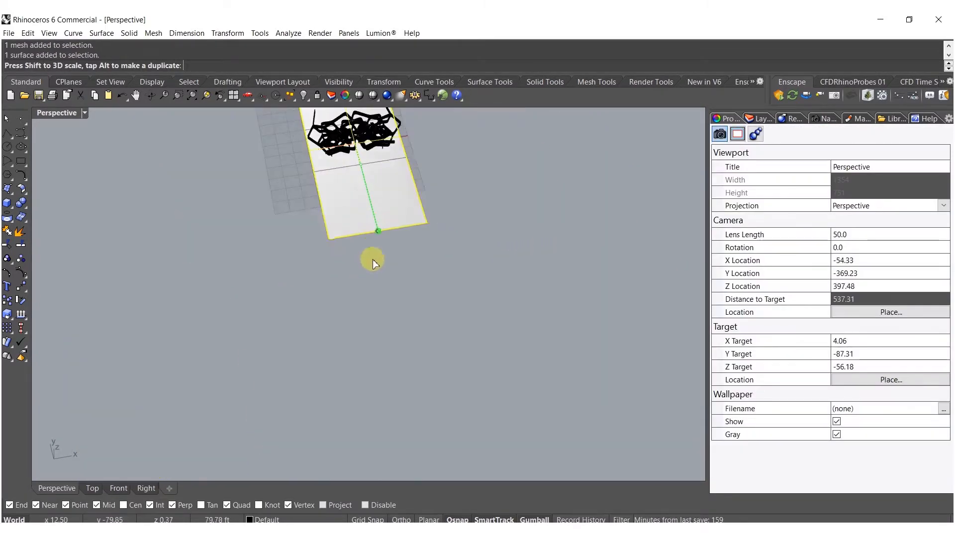
{"action": "left_click_drag", "start_coordinate": [391, 343], "coordinate": [386, 316]}
{"action": "right_click_drag", "start_coordinate": [324, 136], "coordinate": [350, 269], "text": "shift"}
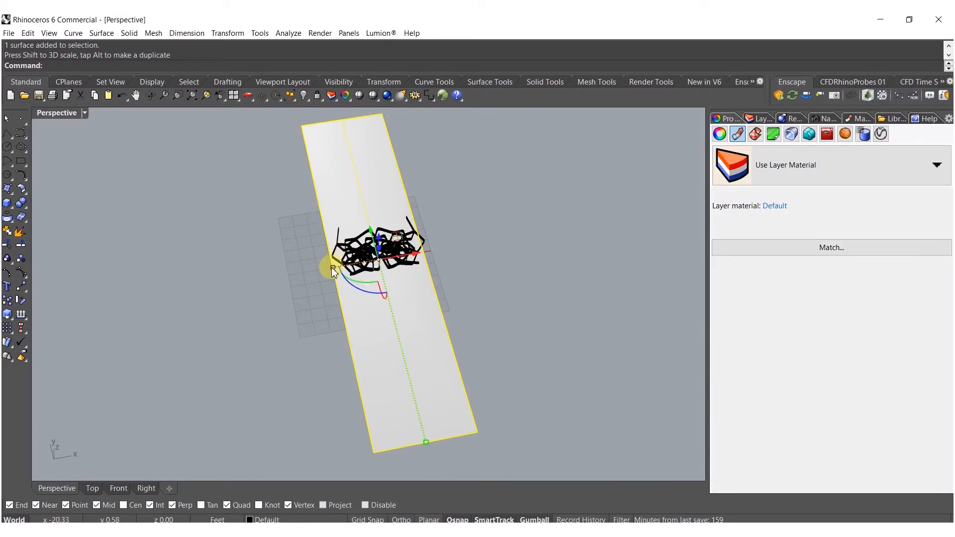
{"action": "left_click_drag", "start_coordinate": [332, 273], "coordinate": [192, 309]}
{"action": "right_click_drag", "start_coordinate": [191, 309], "coordinate": [389, 267]}
{"action": "key", "text": "Escape"}
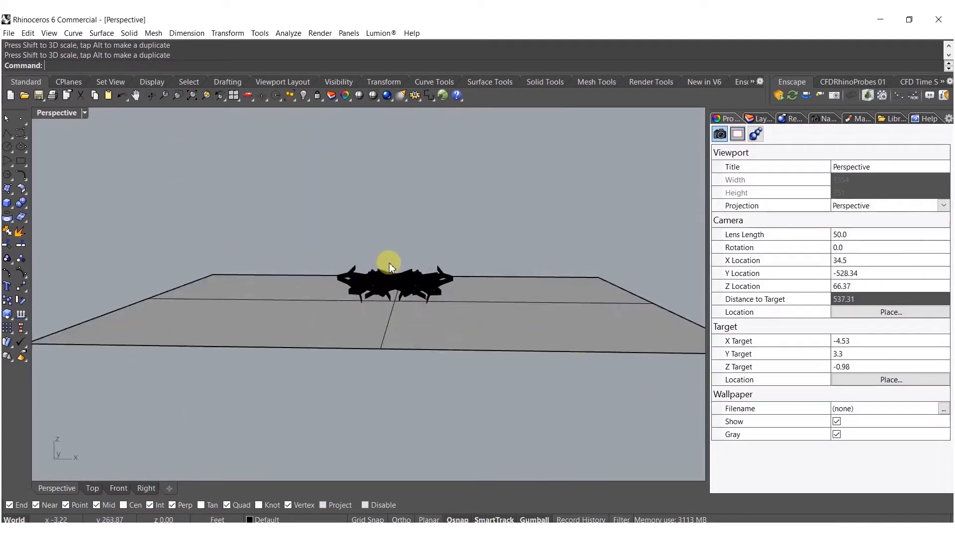
Move the ground plane vertically so it meets the lattice's lowest struts
{"action": "scroll", "coordinate": [389, 267], "scroll_direction": "up", "scroll_amount": 10}
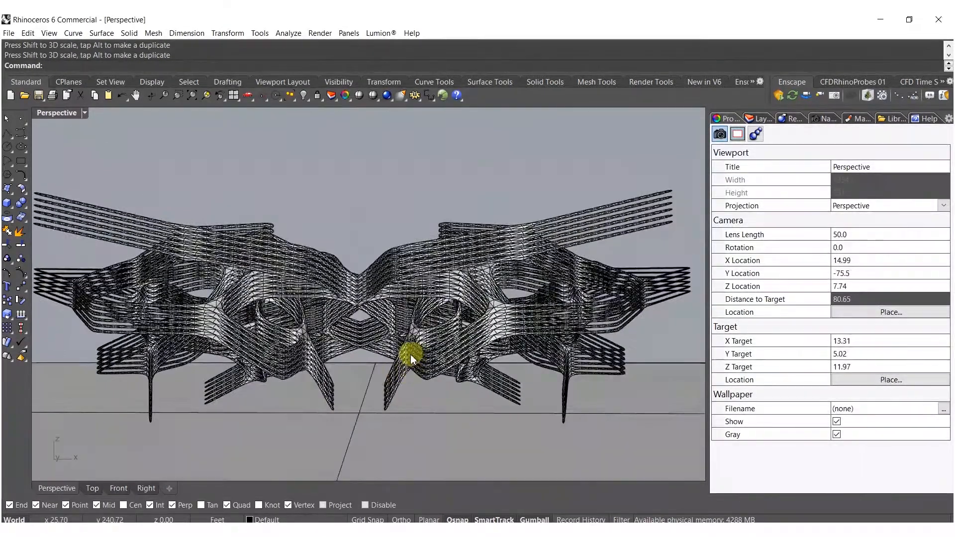
{"action": "scroll", "coordinate": [411, 358], "scroll_direction": "down", "scroll_amount": 5}
{"action": "right_click_drag", "start_coordinate": [396, 384], "coordinate": [362, 399]}
{"action": "left_click", "coordinate": [375, 428]}
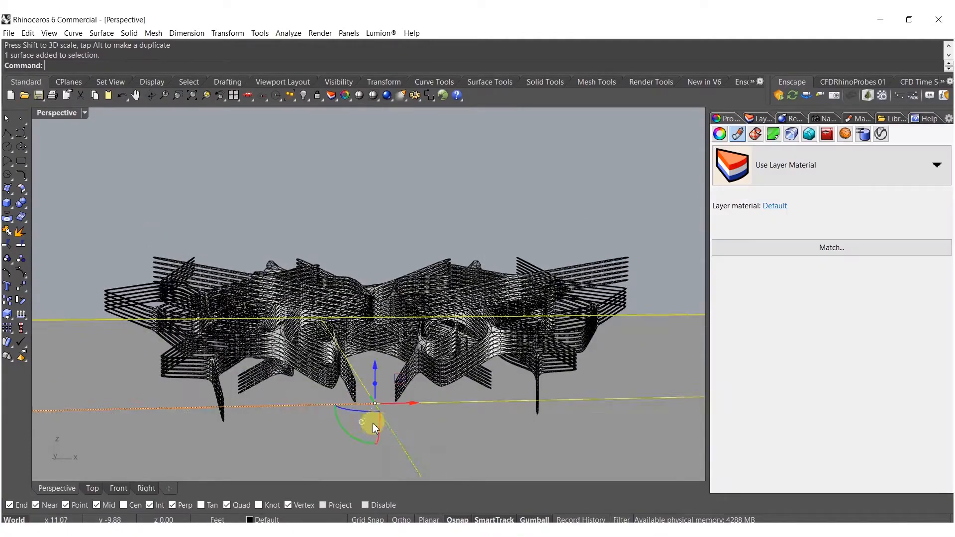
{"action": "scroll", "coordinate": [375, 431], "scroll_direction": "up", "scroll_amount": 3}
{"action": "left_click_drag", "start_coordinate": [379, 432], "coordinate": [341, 366]}
{"action": "right_click_drag", "start_coordinate": [341, 367], "coordinate": [268, 353]}
{"action": "key", "text": "Escape"}
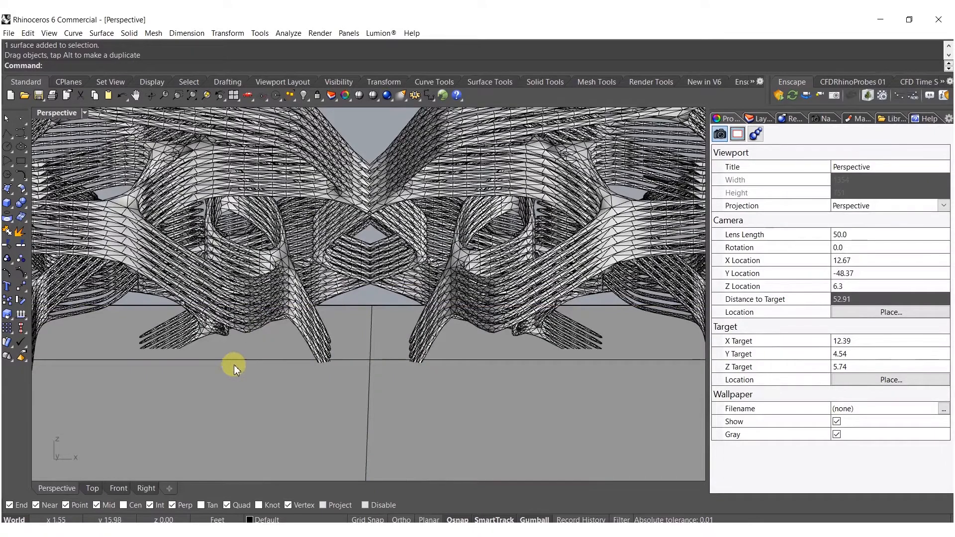
Scale the ground plane up further so it extends far beyond the lattice on all sides
{"action": "scroll", "coordinate": [438, 318], "scroll_direction": "down", "scroll_amount": 5}
{"action": "right_click_drag", "start_coordinate": [437, 336], "coordinate": [425, 351]}
{"action": "scroll", "coordinate": [435, 371], "scroll_direction": "down", "scroll_amount": 5}
{"action": "left_click", "coordinate": [390, 270]}
{"action": "scroll", "coordinate": [390, 270], "scroll_direction": "down", "scroll_amount": 3}
{"action": "right_click_drag", "start_coordinate": [390, 270], "coordinate": [340, 297]}
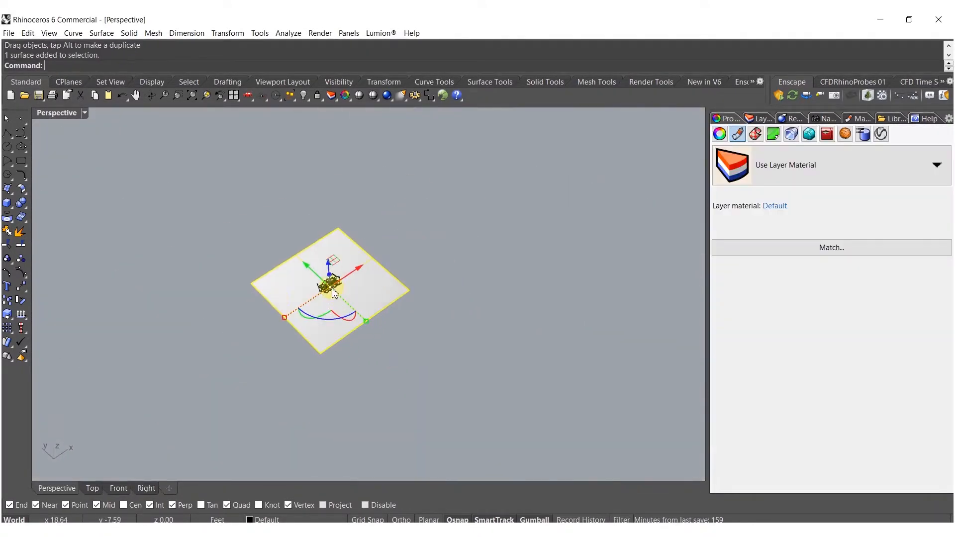
{"action": "left_click_drag", "start_coordinate": [288, 318], "coordinate": [156, 398]}
{"action": "right_click_drag", "start_coordinate": [335, 273], "coordinate": [297, 272]}
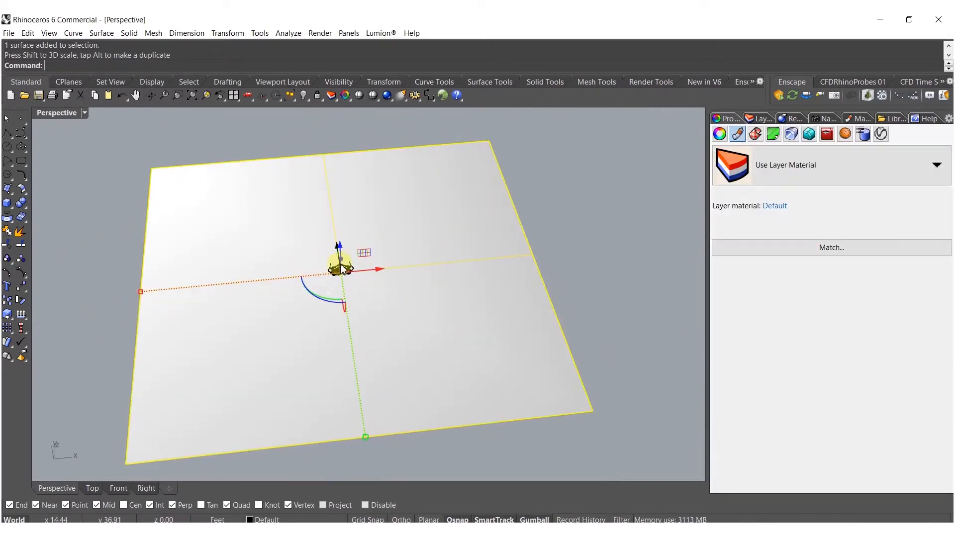
Rebuild the ground surface with a U point count of 125 and degree 3 in both directions, deleting the input
{"action": "key", "text": "Return"}
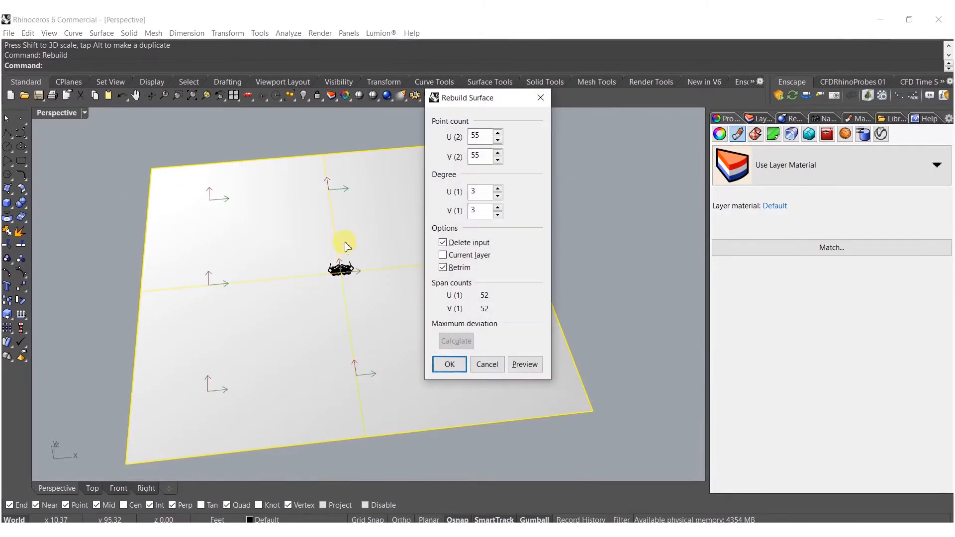
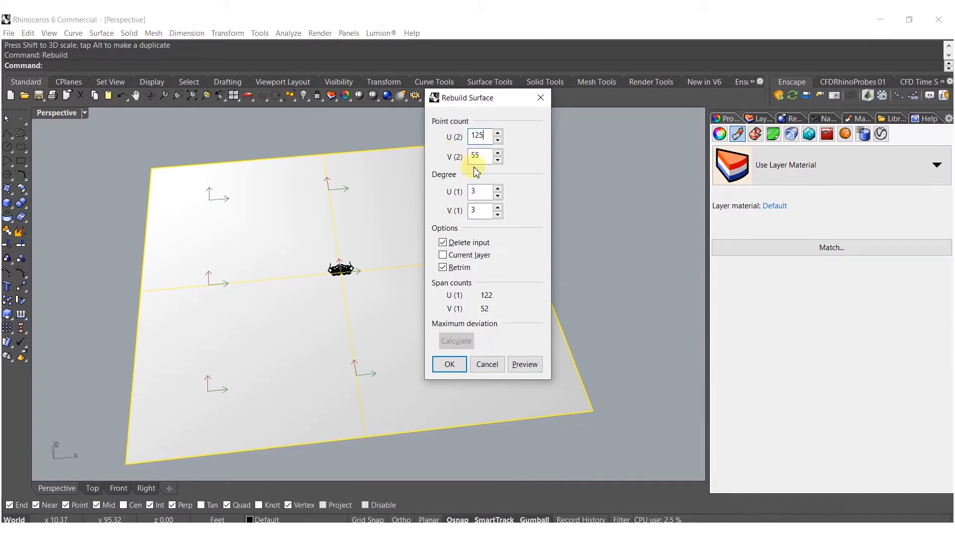
{"action": "left_click", "coordinate": [449, 364]}
{"action": "scroll", "coordinate": [427, 351], "scroll_direction": "up", "scroll_amount": 5}
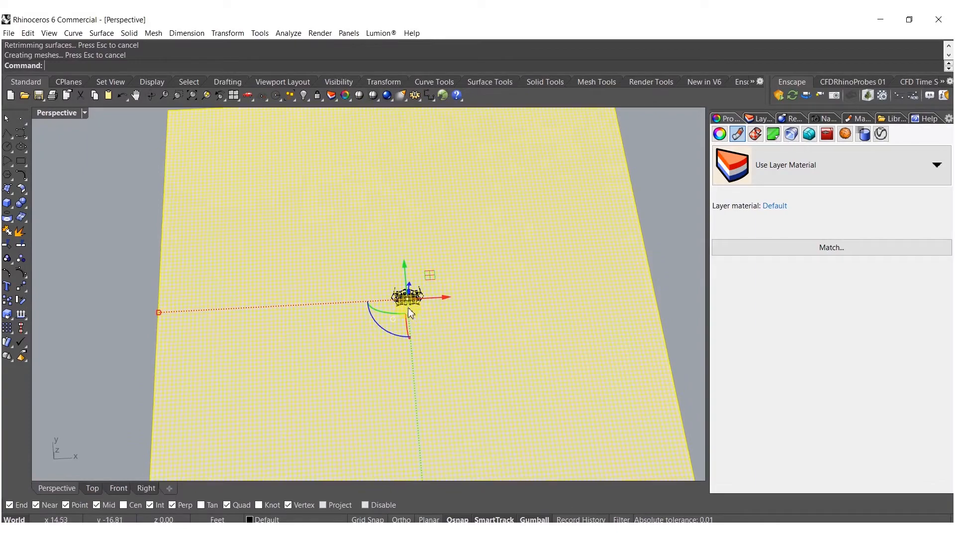
Invert the selection to lock both lattice meshes, and select the ground surface
{"action": "type", "text": "Invert"}
{"action": "key", "text": "Return"}
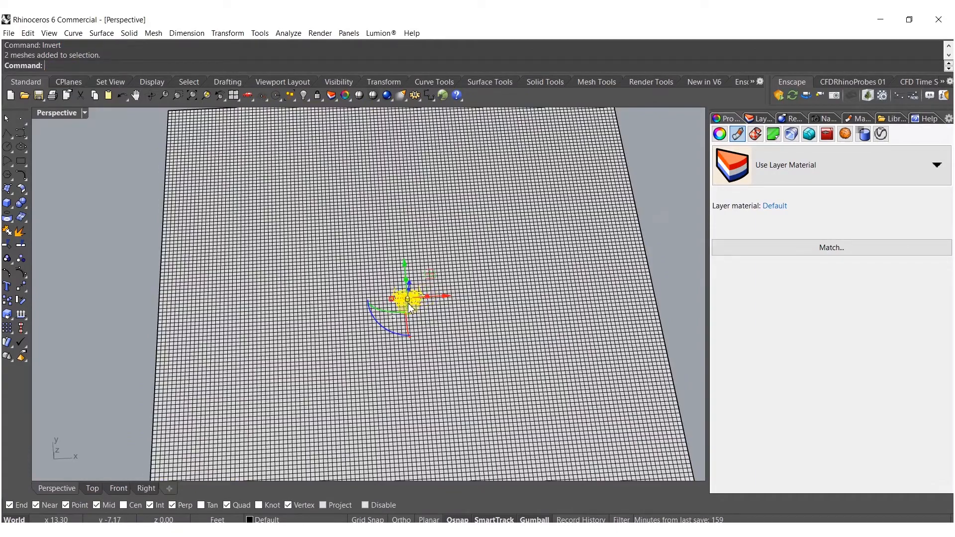
{"action": "key", "text": "ctrl+l"}
{"action": "scroll", "coordinate": [426, 297], "scroll_direction": "up", "scroll_amount": 5}
{"action": "scroll", "coordinate": [394, 310], "scroll_direction": "down", "scroll_amount": 2}
{"action": "left_click", "coordinate": [404, 404]}
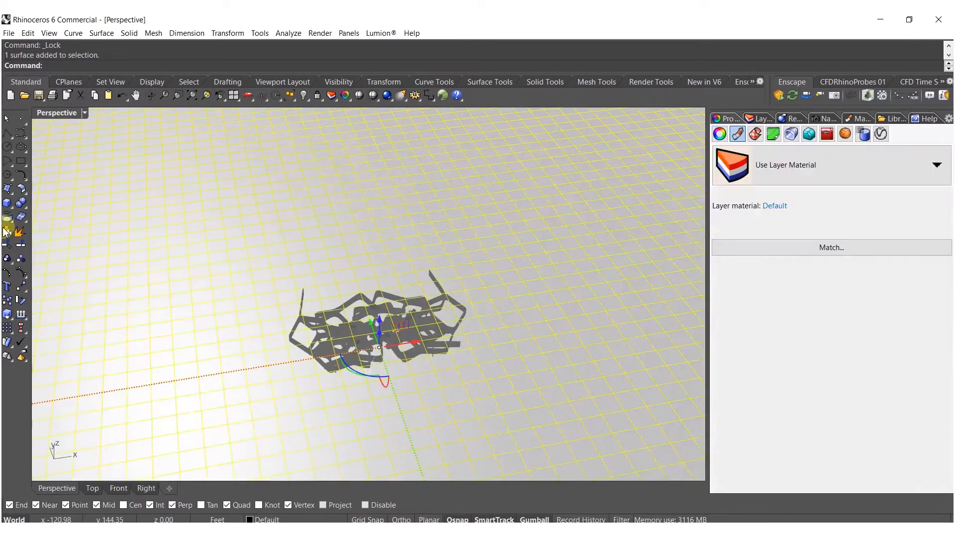
{"action": "left_click", "coordinate": [21, 277]}
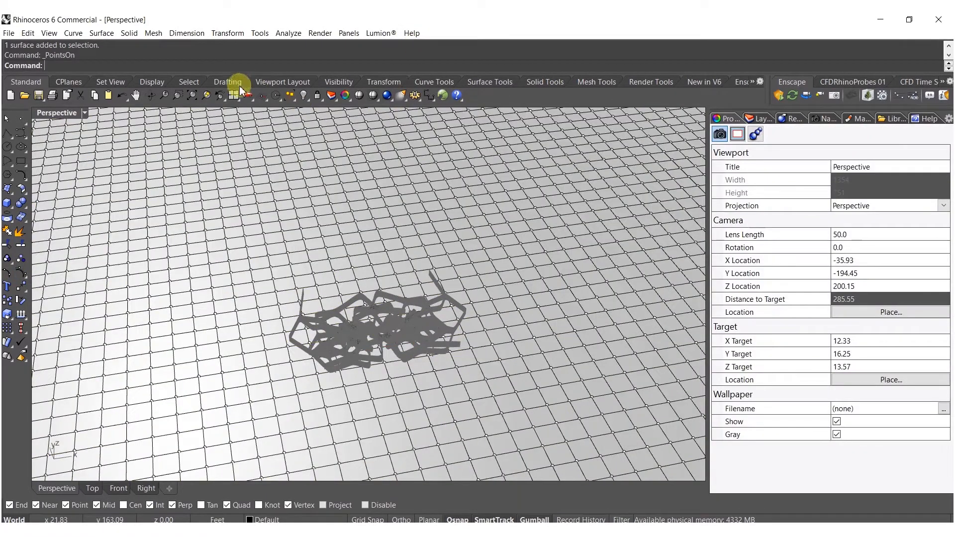
{"action": "left_click", "coordinate": [184, 84]}
{"action": "left_click", "coordinate": [446, 95]}
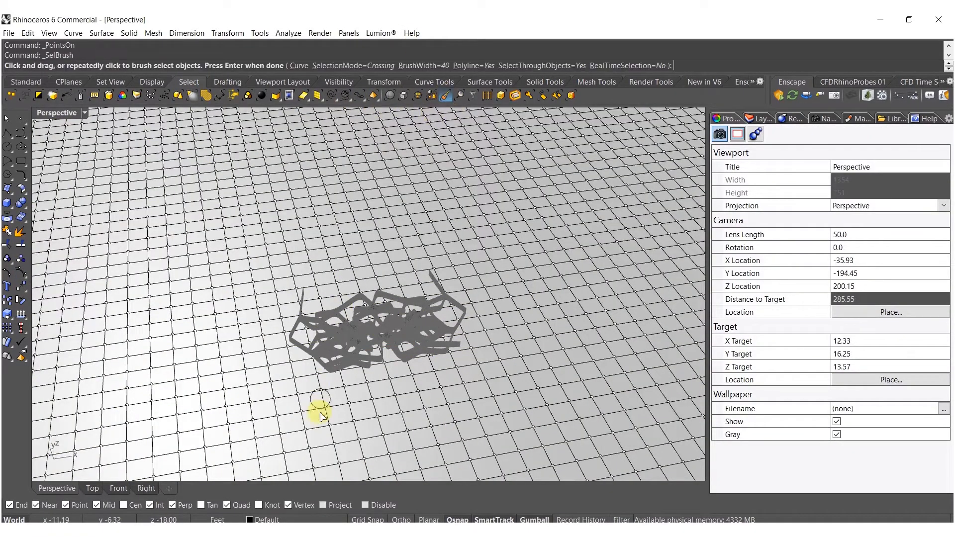
{"action": "right_click_drag", "start_coordinate": [318, 406], "coordinate": [363, 323]}
{"action": "left_click", "coordinate": [373, 384]}
{"action": "key", "text": "Return"}
Scale the ground surface down around its centre so its grid becomes denser beneath the lattice
{"action": "right_click_drag", "start_coordinate": [373, 384], "coordinate": [370, 280]}
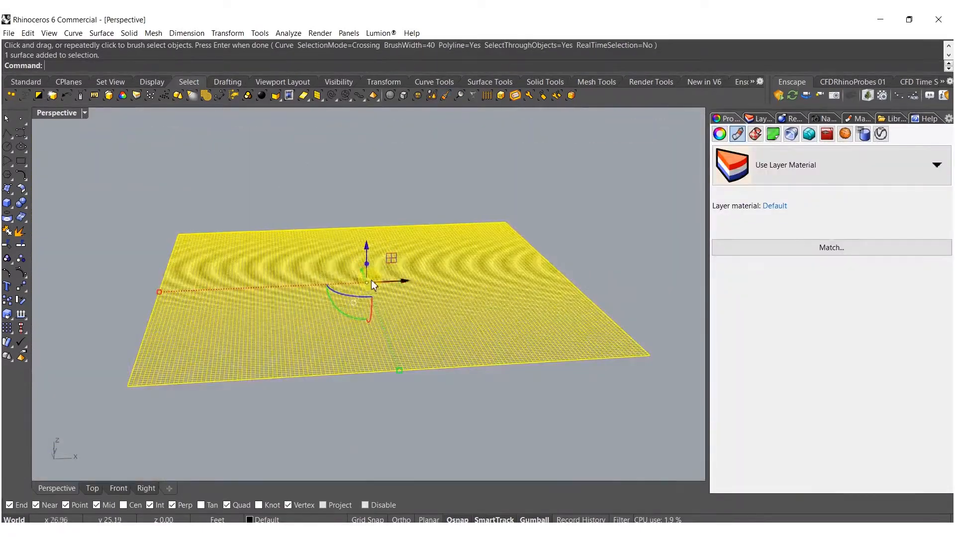
{"action": "left_click_drag", "start_coordinate": [165, 296], "coordinate": [326, 330]}
{"action": "scroll", "coordinate": [326, 330], "scroll_direction": "up", "scroll_amount": 5}
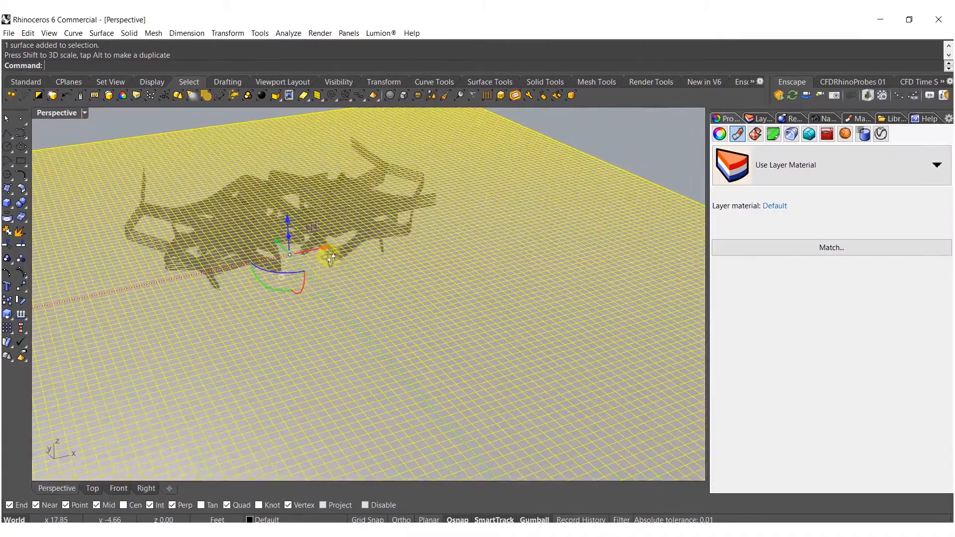
{"action": "key", "text": "Escape"}
Select the ground surface again and turn on its control points
{"action": "right_click_drag", "start_coordinate": [305, 275], "coordinate": [260, 243]}
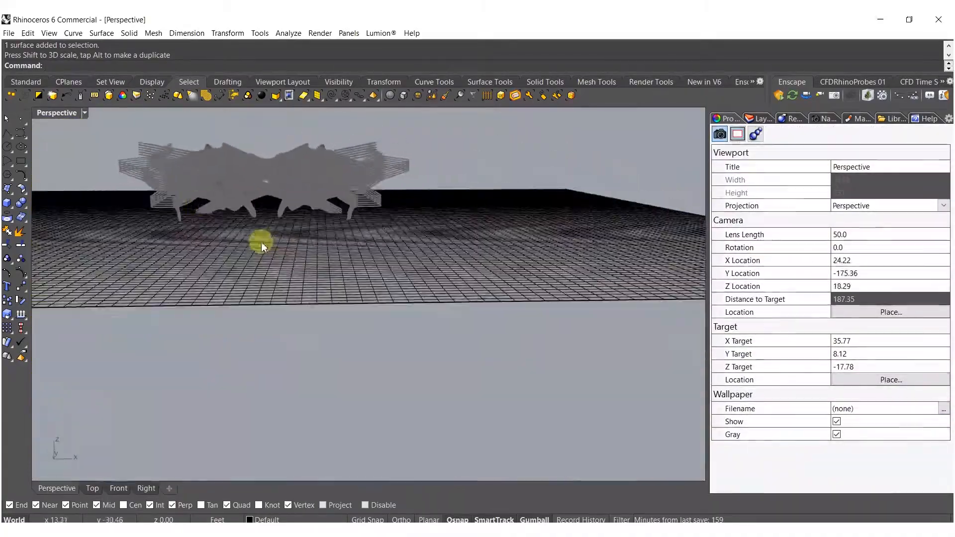
{"action": "scroll", "coordinate": [273, 240], "scroll_direction": "up", "scroll_amount": 3}
{"action": "left_click", "coordinate": [274, 244]}
{"action": "scroll", "coordinate": [311, 228], "scroll_direction": "down", "scroll_amount": 5}
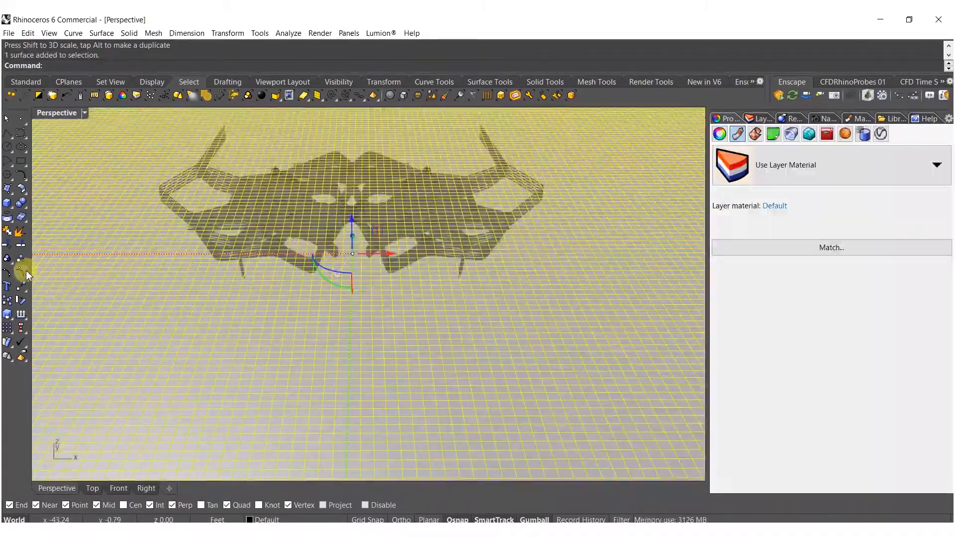
{"action": "key", "text": "F10"}
{"action": "right_click_drag", "start_coordinate": [357, 297], "coordinate": [347, 182]}
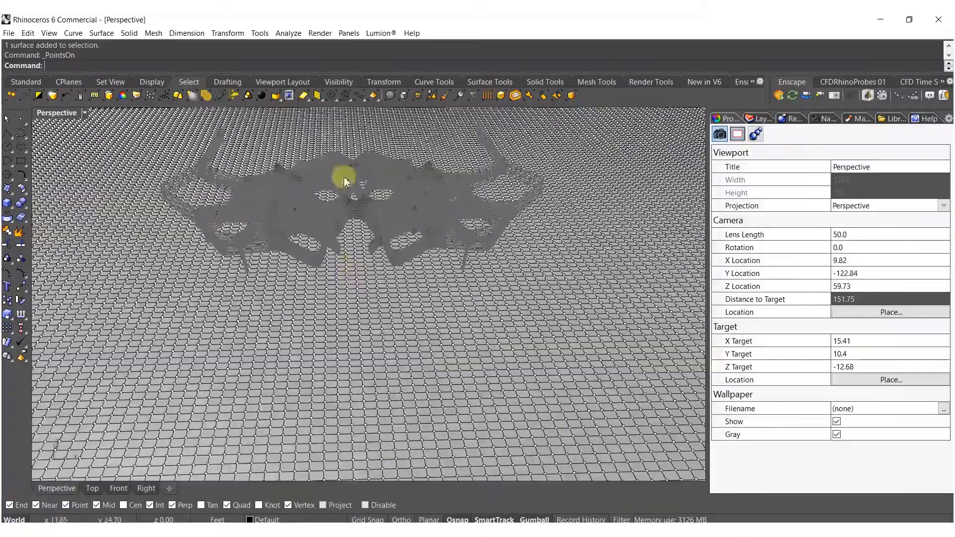
Brush-select a closed loop of ground control points around a lattice foot at the front
{"action": "left_click", "coordinate": [444, 95]}
{"action": "scroll", "coordinate": [313, 300], "scroll_direction": "up", "scroll_amount": 3}
{"action": "scroll", "coordinate": [313, 222], "scroll_direction": "up", "scroll_amount": 3}
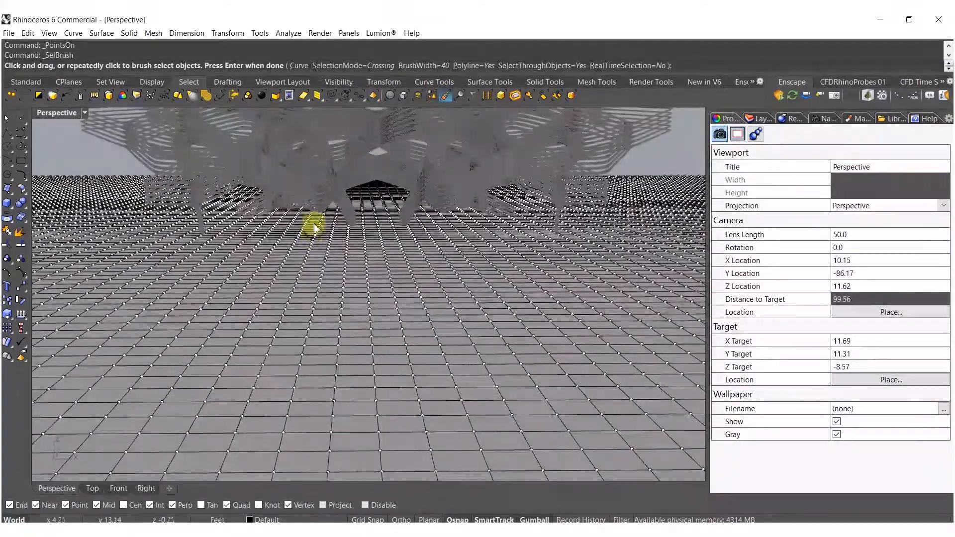
{"action": "mouse_move", "coordinate": [321, 210]}
{"action": "left_mouse_down"}
{"action": "mouse_move", "coordinate": [289, 250]}
{"action": "mouse_move", "coordinate": [255, 251]}
{"action": "left_mouse_up"}
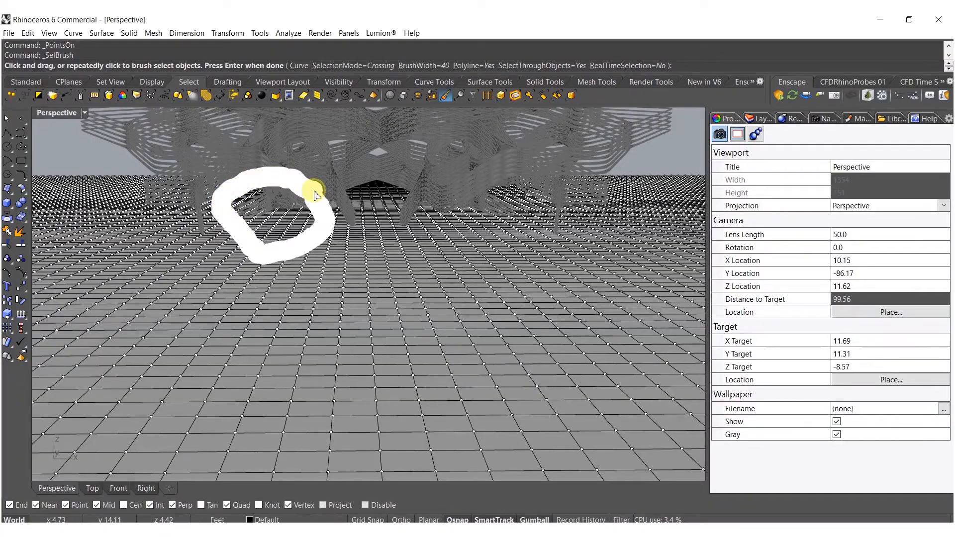
{"action": "key", "text": "Return"}
Add a brushed strip of control points running from the first loop into the foreground to the selection
{"action": "mouse_move", "coordinate": [317, 196]}
{"action": "right_mouse_down"}
{"action": "mouse_move", "coordinate": [326, 241]}
{"action": "mouse_move", "coordinate": [371, 288]}
{"action": "mouse_move", "coordinate": [354, 239]}
{"action": "mouse_move", "coordinate": [256, 257]}
{"action": "right_mouse_up"}
{"action": "key", "text": "Return"}
{"action": "mouse_move", "coordinate": [244, 268]}
{"action": "left_mouse_down"}
{"action": "mouse_move", "coordinate": [245, 367]}
{"action": "mouse_move", "coordinate": [320, 298]}
{"action": "mouse_move", "coordinate": [330, 239]}
{"action": "mouse_move", "coordinate": [379, 196]}
{"action": "mouse_move", "coordinate": [467, 279]}
{"action": "mouse_move", "coordinate": [401, 395]}
{"action": "mouse_move", "coordinate": [277, 375]}
{"action": "left_mouse_up"}
{"action": "key", "text": "Return"}
Extend the brush selection with a wide branch of control points around the lattice's other front feet
{"action": "mouse_move", "coordinate": [277, 374]}
{"action": "right_mouse_down"}
{"action": "mouse_move", "coordinate": [401, 320]}
{"action": "mouse_move", "coordinate": [411, 305]}
{"action": "right_mouse_up"}
{"action": "key", "text": "Return"}
{"action": "left_click_drag", "start_coordinate": [404, 354], "coordinate": [458, 237]}
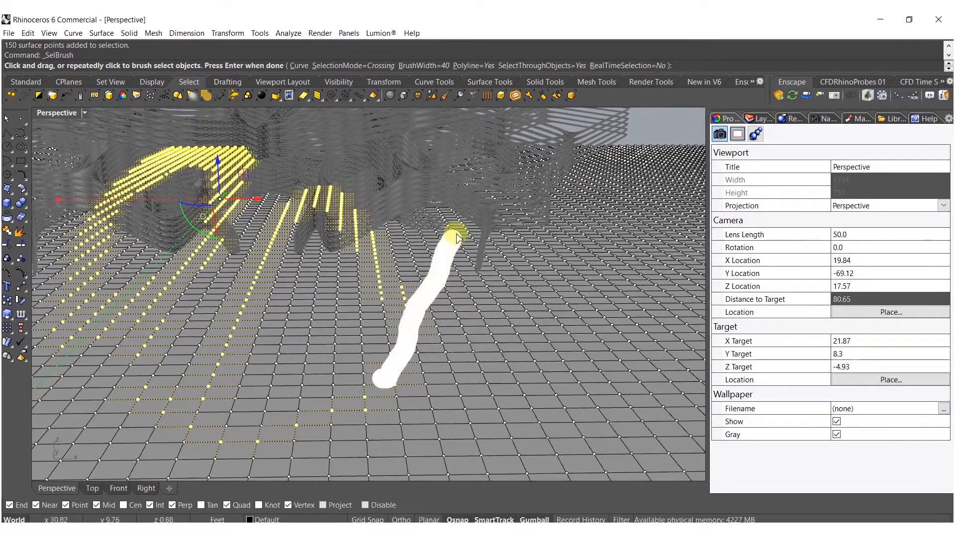
{"action": "mouse_move", "coordinate": [578, 330]}
{"action": "left_mouse_down"}
{"action": "mouse_move", "coordinate": [405, 409]}
{"action": "mouse_move", "coordinate": [375, 386]}
{"action": "mouse_move", "coordinate": [393, 385]}
{"action": "left_mouse_up"}
{"action": "right_click", "coordinate": [404, 371]}
Brush-select a curved, forked band of control points beyond the lattice to link the existing strips
{"action": "scroll", "coordinate": [416, 325], "scroll_direction": "down", "scroll_amount": 4}
{"action": "mouse_move", "coordinate": [430, 341]}
{"action": "right_mouse_down"}
{"action": "mouse_move", "coordinate": [373, 330]}
{"action": "mouse_move", "coordinate": [405, 336]}
{"action": "right_mouse_up"}
{"action": "mouse_move", "coordinate": [497, 234]}
{"action": "right_mouse_down"}
{"action": "mouse_move", "coordinate": [505, 297]}
{"action": "mouse_move", "coordinate": [390, 279]}
{"action": "right_mouse_up"}
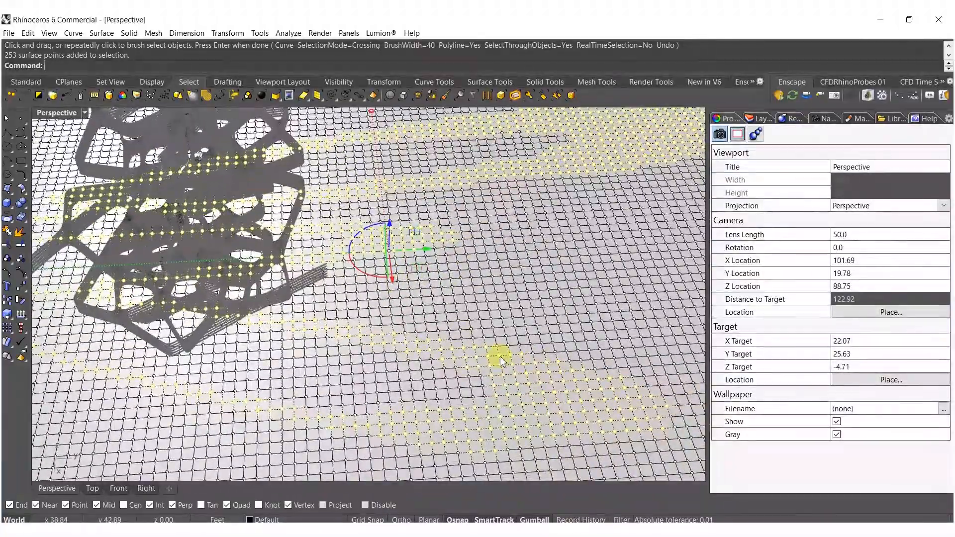
{"action": "right_click", "coordinate": [497, 356]}
{"action": "left_click_drag", "start_coordinate": [503, 368], "coordinate": [526, 249]}
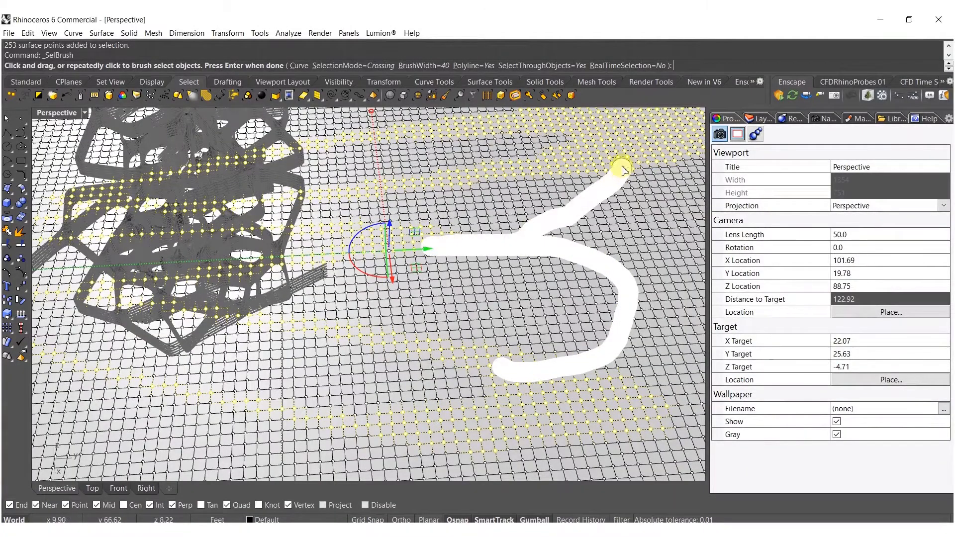
{"action": "right_click", "coordinate": [602, 166]}
Brush-select an elongated loop of control points extending forward from the lattice's centre
{"action": "scroll", "coordinate": [585, 204], "scroll_direction": "down", "scroll_amount": 6}
{"action": "right_click_drag", "start_coordinate": [264, 260], "coordinate": [400, 294]}
{"action": "scroll", "coordinate": [400, 293], "scroll_direction": "up", "scroll_amount": 6}
{"action": "mouse_move", "coordinate": [241, 286]}
{"action": "right_mouse_down", "text": "shift"}
{"action": "mouse_move", "coordinate": [417, 323]}
{"action": "mouse_move", "coordinate": [363, 273]}
{"action": "right_mouse_up", "text": "shift"}
{"action": "right_click", "coordinate": [312, 237]}
{"action": "mouse_move", "coordinate": [313, 235]}
{"action": "left_mouse_down"}
{"action": "mouse_move", "coordinate": [260, 357]}
{"action": "mouse_move", "coordinate": [318, 401]}
{"action": "left_mouse_up"}
{"action": "scroll", "coordinate": [259, 357], "scroll_direction": "down", "scroll_amount": 6}
Brush-select a second elongated front loop of control points, connecting it back along the lattice's +X side
{"action": "left_click_drag", "start_coordinate": [314, 319], "coordinate": [314, 320]}
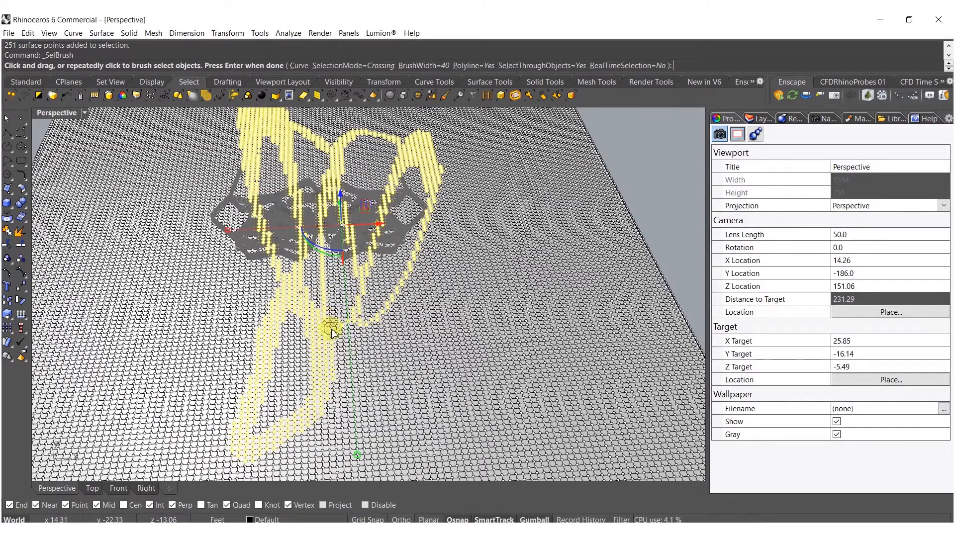
{"action": "left_click_drag", "start_coordinate": [332, 332], "coordinate": [444, 435]}
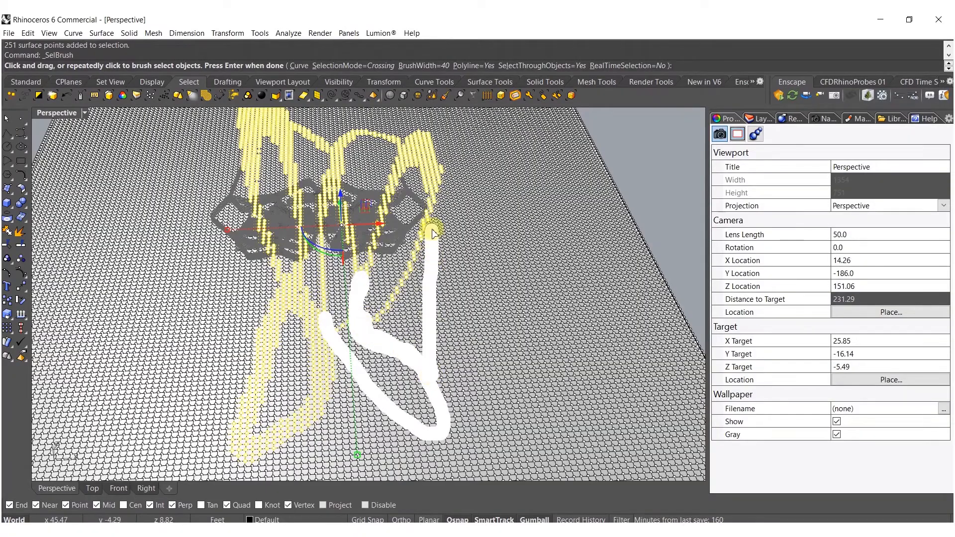
{"action": "left_click_drag", "start_coordinate": [430, 218], "coordinate": [430, 211]}
{"action": "key", "text": "Return"}
Brush-select an outer band of control points along the lattice's -X side, from the front loop to the rear
{"action": "mouse_move", "coordinate": [379, 321]}
{"action": "right_mouse_down"}
{"action": "mouse_move", "coordinate": [383, 284]}
{"action": "mouse_move", "coordinate": [251, 325]}
{"action": "right_mouse_up"}
{"action": "key", "text": "Return"}
{"action": "left_click_drag", "start_coordinate": [220, 345], "coordinate": [232, 300]}
{"action": "left_click_drag", "start_coordinate": [234, 198], "coordinate": [316, 112]}
{"action": "key", "text": "Return"}
Brush-select an outer arc of control points on the lattice's +X side, plus a short inner strip beside it
{"action": "key", "text": "Return"}
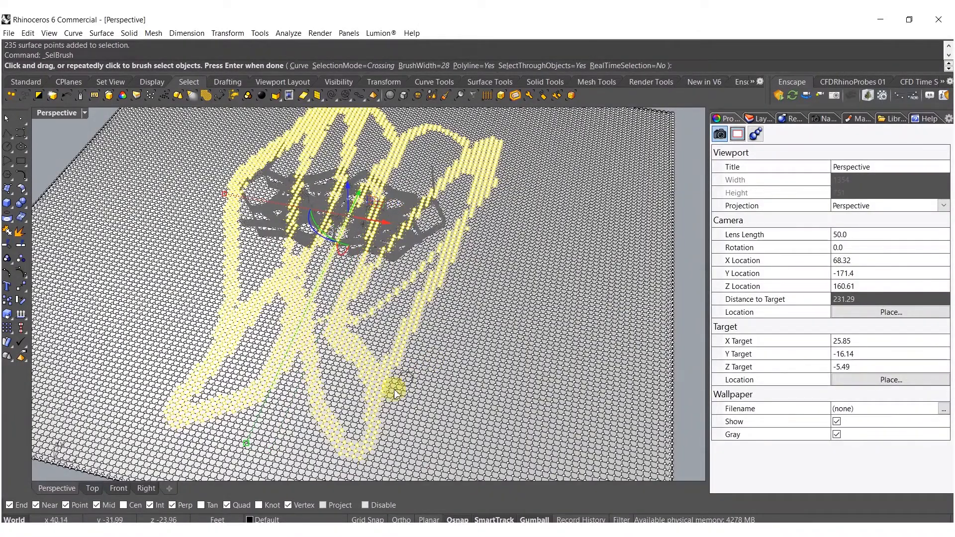
{"action": "mouse_move", "coordinate": [408, 378]}
{"action": "left_mouse_down"}
{"action": "mouse_move", "coordinate": [494, 294]}
{"action": "mouse_move", "coordinate": [499, 204]}
{"action": "mouse_move", "coordinate": [485, 158]}
{"action": "left_mouse_up"}
{"action": "key", "text": "Return"}
{"action": "scroll", "coordinate": [477, 270], "scroll_direction": "up", "scroll_amount": 5}
{"action": "key", "text": "Return"}
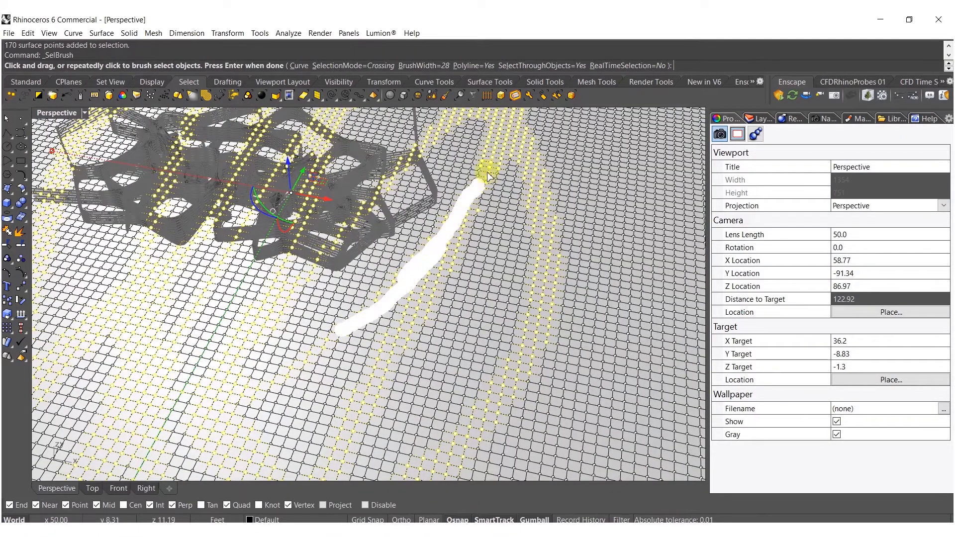
{"action": "left_click_drag", "start_coordinate": [483, 204], "coordinate": [451, 230]}
{"action": "key", "text": "Return"}
Move the brushed control points slightly downward to carve channels into the ground surface
{"action": "scroll", "coordinate": [452, 230], "scroll_direction": "down", "scroll_amount": 5}
{"action": "right_click_drag", "start_coordinate": [451, 230], "coordinate": [435, 289]}
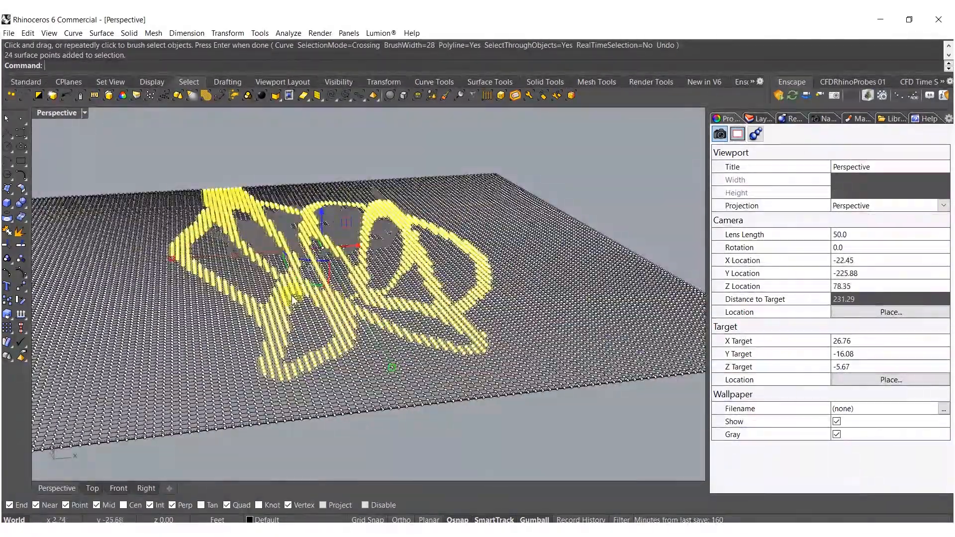
{"action": "scroll", "coordinate": [333, 294], "scroll_direction": "up", "scroll_amount": 5}
{"action": "right_click_drag", "start_coordinate": [334, 287], "coordinate": [352, 231]}
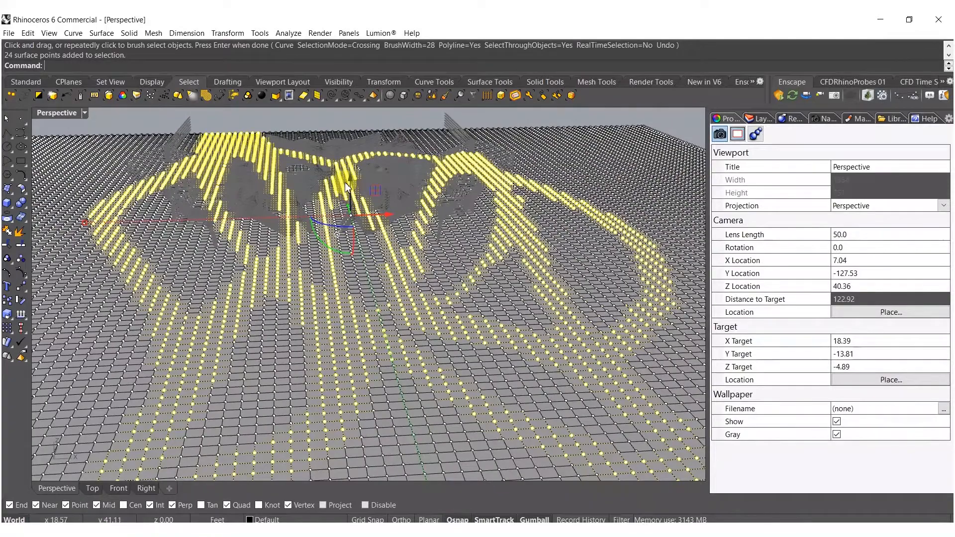
{"action": "left_click_drag", "start_coordinate": [351, 179], "coordinate": [351, 187]}
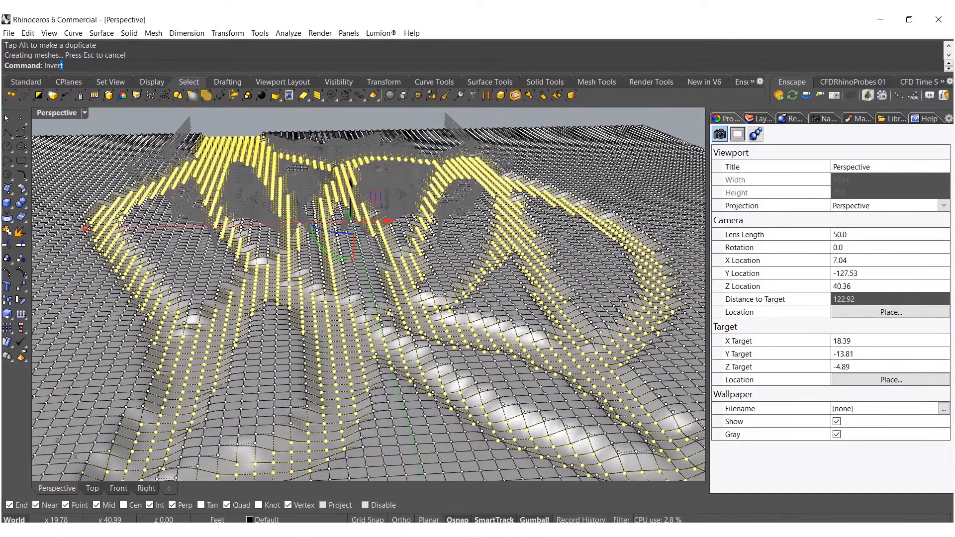
Invert the control point selection and raise the remaining ground points slightly
{"action": "key", "text": "Return"}
{"action": "right_click_drag", "start_coordinate": [290, 279], "coordinate": [389, 276], "text": "shift"}
{"action": "left_click_drag", "start_coordinate": [384, 269], "coordinate": [384, 261]}
Select the whole ground surface and soften its relief with the Smooth command
{"action": "right_click_drag", "start_coordinate": [358, 273], "coordinate": [370, 258]}
{"action": "left_click", "coordinate": [330, 353]}
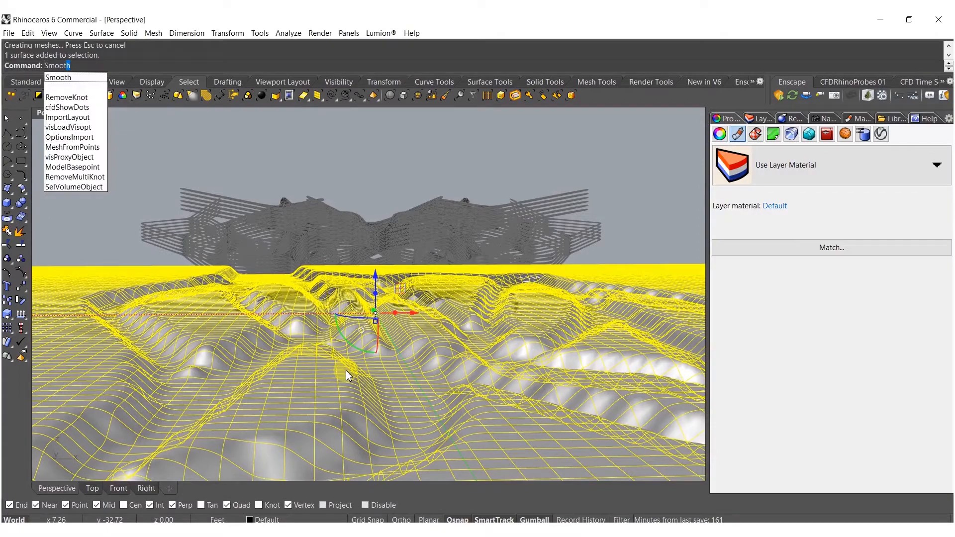
{"action": "key", "text": "Return"}
{"action": "key", "text": "Return"}
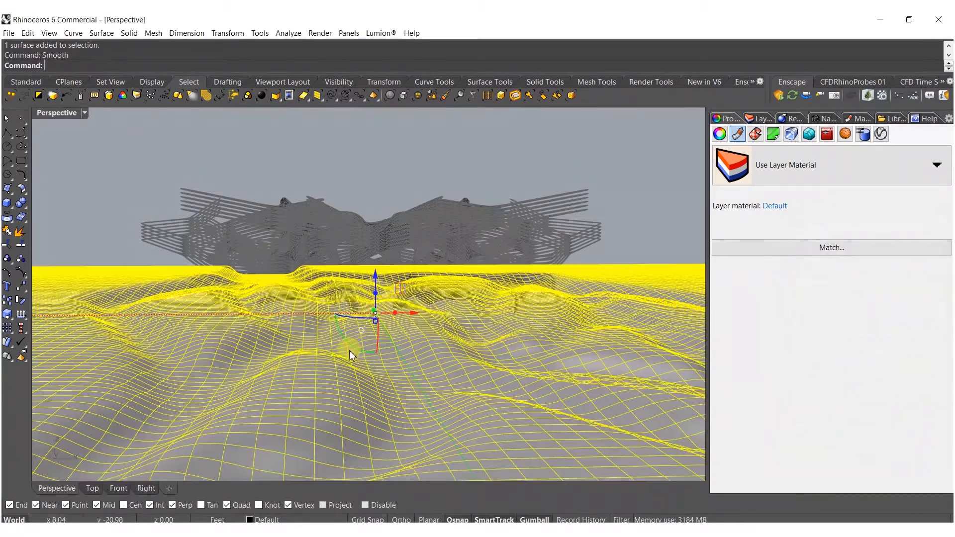
{"action": "left_click", "coordinate": [443, 339]}
Create a rectangular plane spanning two opposite corners of the ground surface
{"action": "scroll", "coordinate": [439, 335], "scroll_direction": "up", "scroll_amount": 5}
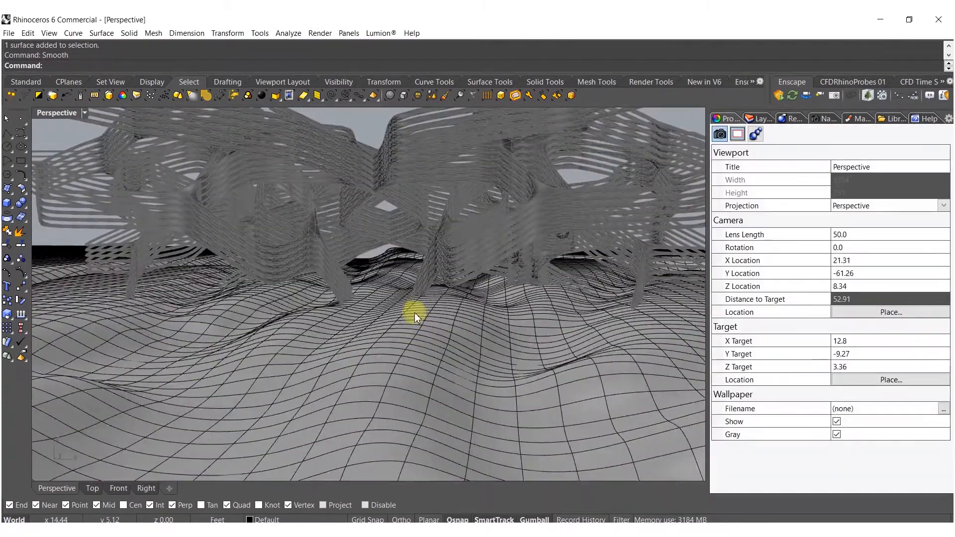
{"action": "scroll", "coordinate": [423, 296], "scroll_direction": "down", "scroll_amount": 10}
{"action": "right_click_drag", "start_coordinate": [372, 290], "coordinate": [232, 357]}
{"action": "scroll", "coordinate": [373, 323], "scroll_direction": "down", "scroll_amount": 3}
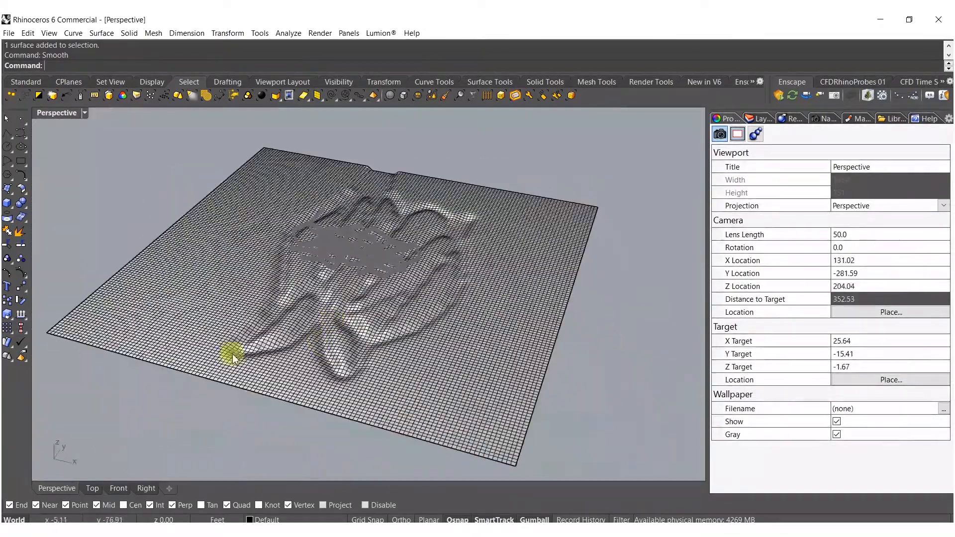
{"action": "left_click", "coordinate": [15, 190]}
{"action": "left_click", "coordinate": [107, 195]}
{"action": "left_click", "coordinate": [47, 332]}
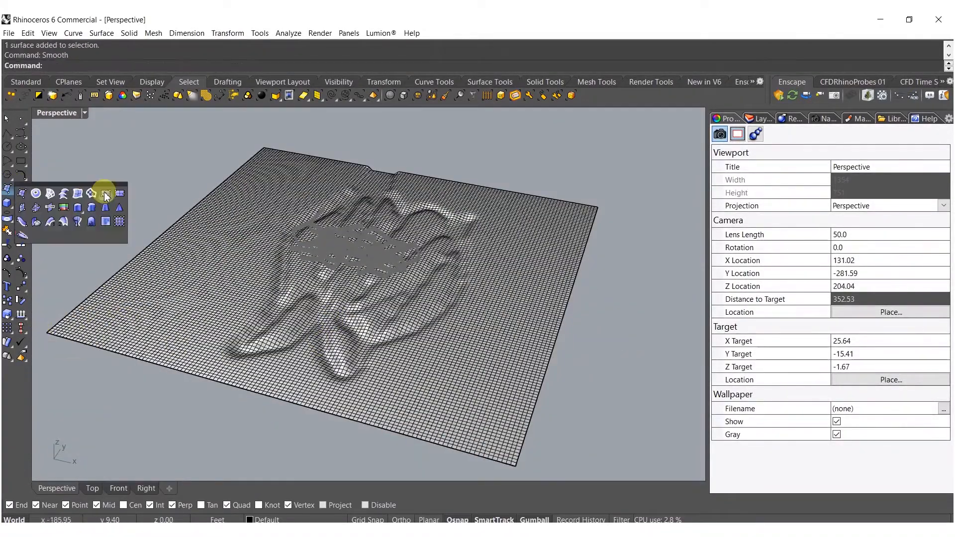
{"action": "left_click", "coordinate": [598, 209]}
Lower the new plane vertically in small moves until it fills only the carved channels as a water level
{"action": "scroll", "coordinate": [331, 350], "scroll_direction": "up", "scroll_amount": 4}
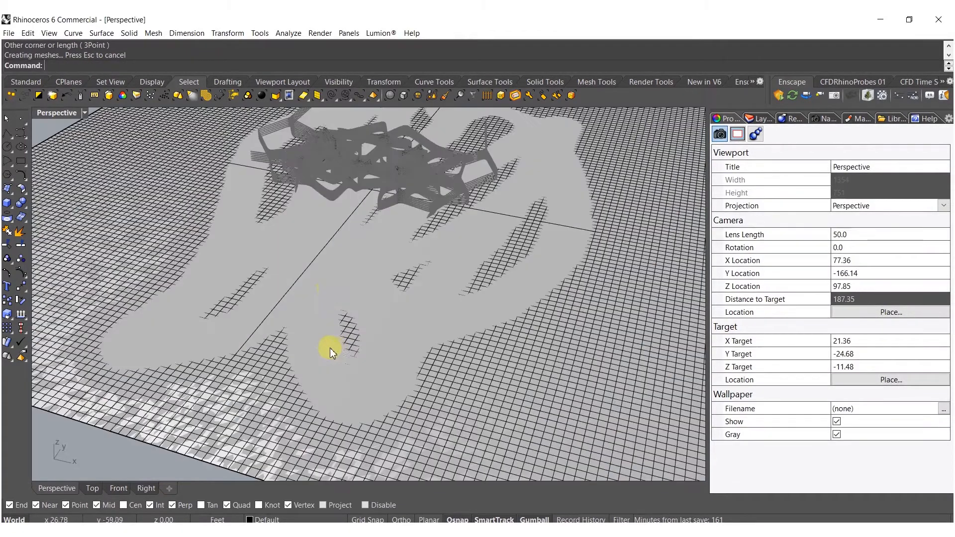
{"action": "left_click", "coordinate": [322, 292]}
{"action": "scroll", "coordinate": [348, 228], "scroll_direction": "up", "scroll_amount": 3}
{"action": "mouse_move", "coordinate": [348, 228]}
{"action": "left_mouse_down"}
{"action": "mouse_move", "coordinate": [335, 234]}
{"action": "mouse_move", "coordinate": [344, 239]}
{"action": "left_mouse_up"}
{"action": "scroll", "coordinate": [385, 220], "scroll_direction": "down", "scroll_amount": 5}
{"action": "right_click_drag", "start_coordinate": [386, 220], "coordinate": [384, 209]}
{"action": "scroll", "coordinate": [368, 264], "scroll_direction": "up", "scroll_amount": 5}
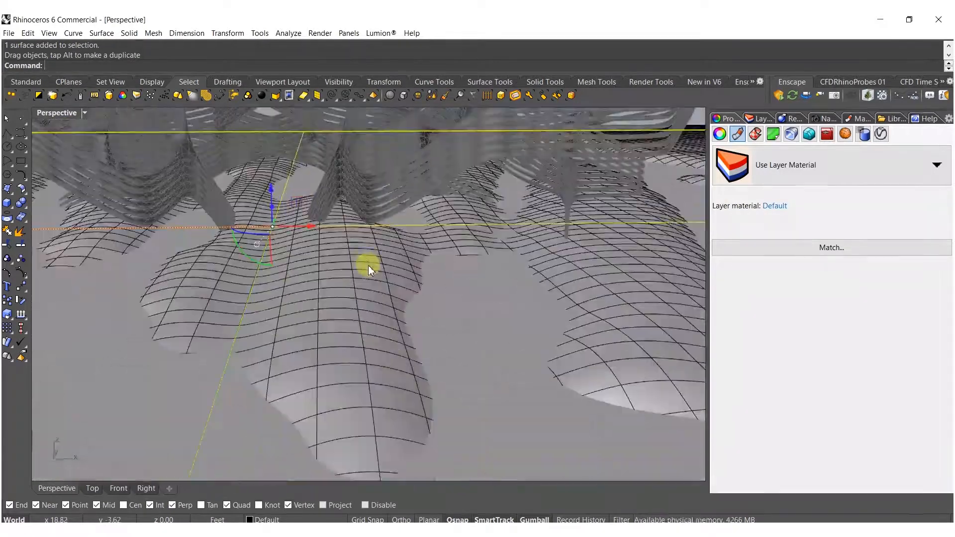
{"action": "left_click_drag", "start_coordinate": [494, 325], "coordinate": [494, 324]}
{"action": "right_click_drag", "start_coordinate": [495, 324], "coordinate": [418, 236]}
{"action": "left_click_drag", "start_coordinate": [418, 237], "coordinate": [399, 186]}
{"action": "scroll", "coordinate": [379, 235], "scroll_direction": "down", "scroll_amount": 6}
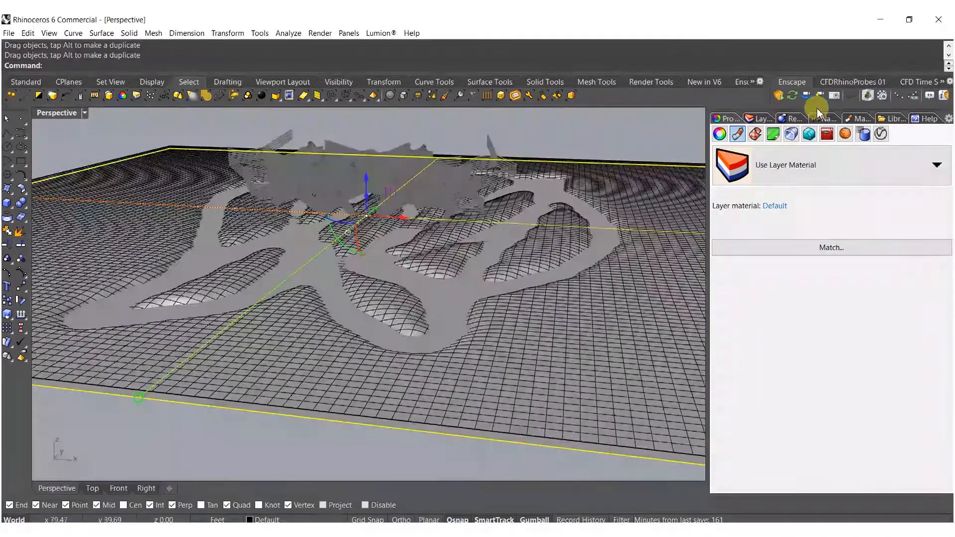
Move the flat plane to the WATER layer under LANDSCAPE
{"action": "left_click", "coordinate": [761, 118]}
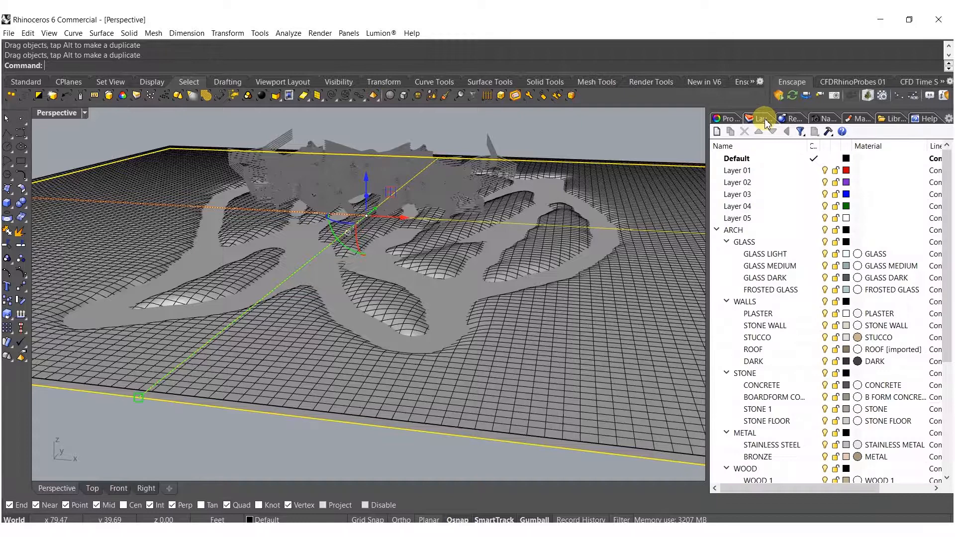
{"action": "scroll", "coordinate": [747, 404], "scroll_direction": "down", "scroll_amount": 5}
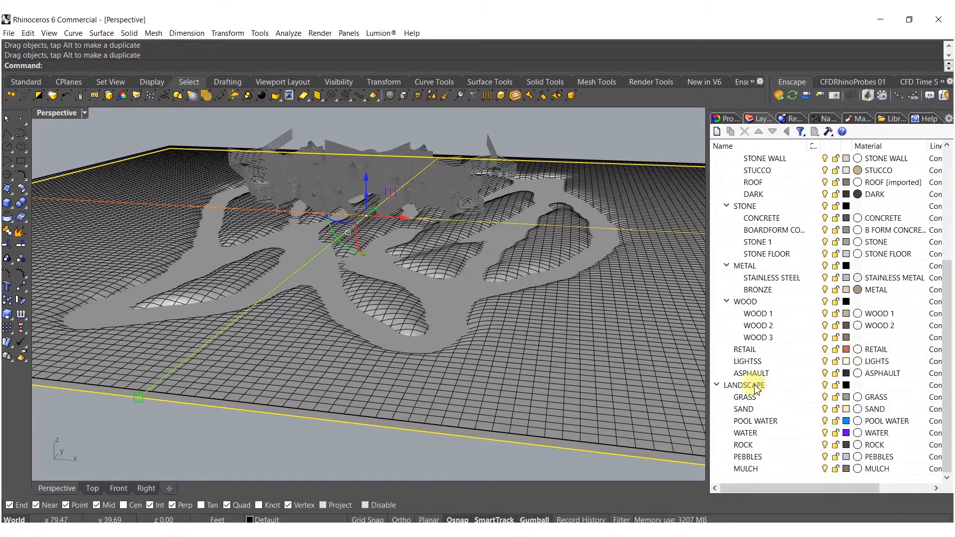
{"action": "right_click", "coordinate": [748, 436]}
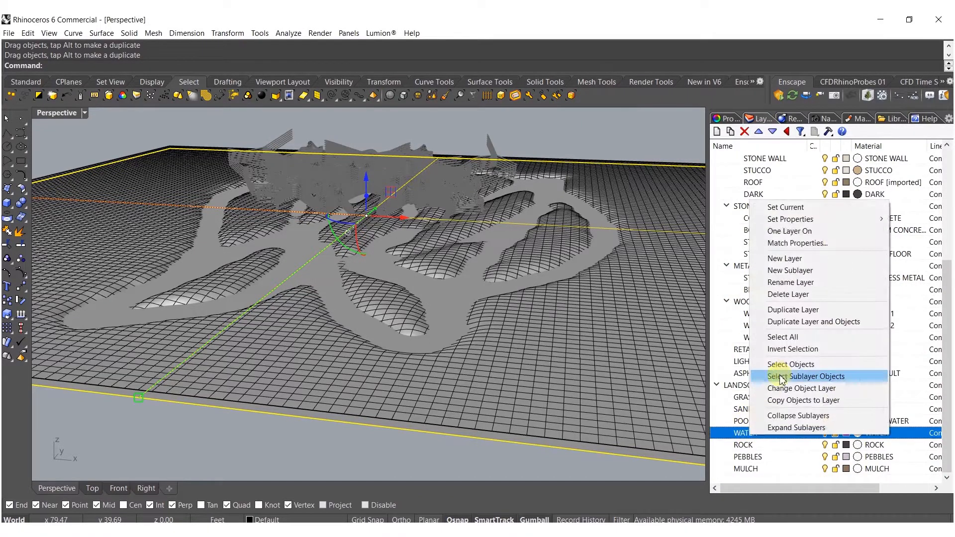
{"action": "left_click", "coordinate": [788, 388]}
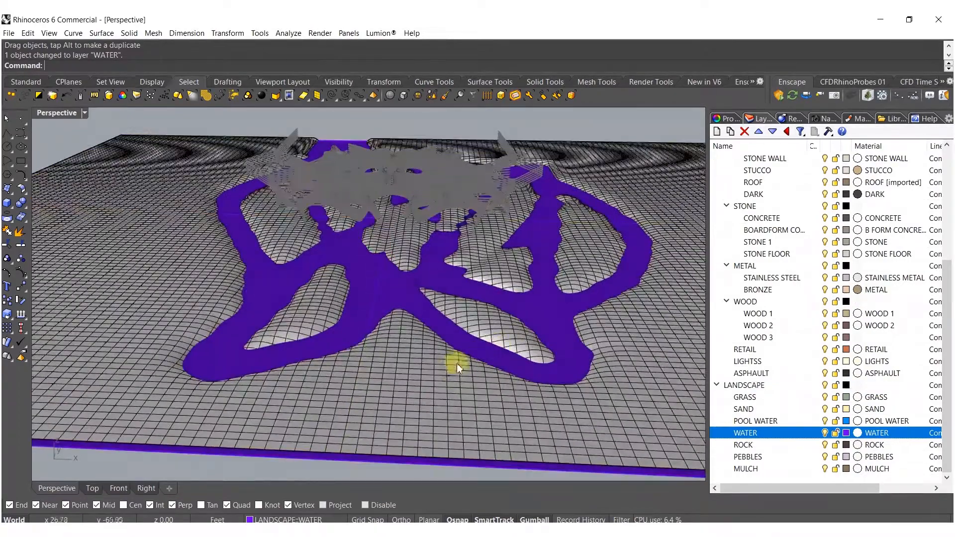
Split the ground surface using the water plane as the cutting object
{"action": "left_click", "coordinate": [455, 363]}
{"action": "right_click_drag", "start_coordinate": [453, 361], "coordinate": [415, 365], "text": "shift"}
{"action": "type", "text": "split"}
{"action": "key", "text": "Return"}
{"action": "left_click", "coordinate": [386, 404]}
{"action": "key", "text": "Return"}
Exclude the submerged channel piece from the selection and move the remaining ground pieces to the GRASS layer
{"action": "right_click_drag", "start_coordinate": [366, 351], "coordinate": [547, 348]}
{"action": "left_click", "coordinate": [364, 223], "text": "ctrl"}
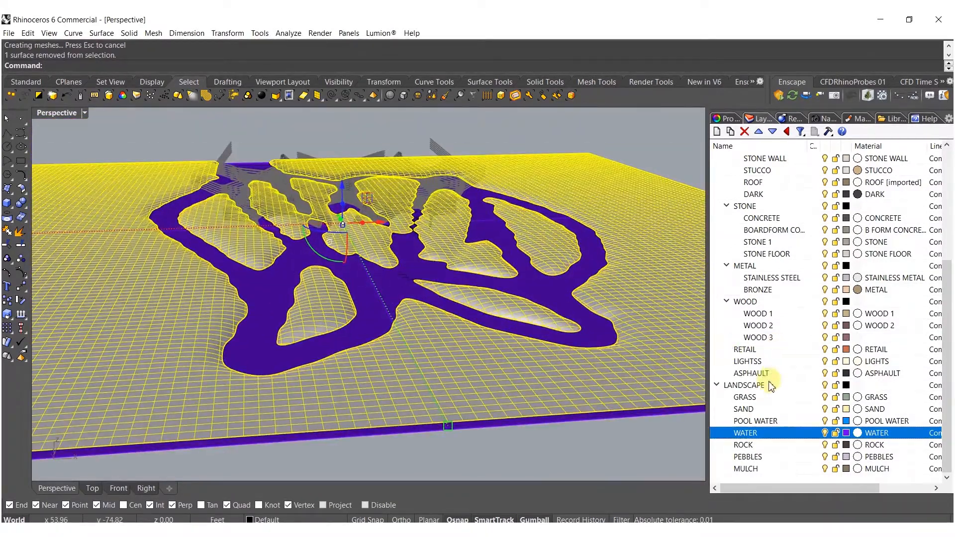
{"action": "right_click", "coordinate": [746, 397]}
{"action": "left_click", "coordinate": [776, 348]}
Select the submerged channel bed from below the water plane and move it to the ROCK layer
{"action": "right_click_drag", "start_coordinate": [609, 338], "coordinate": [492, 238]}
{"action": "left_click", "coordinate": [492, 239], "text": "shift"}
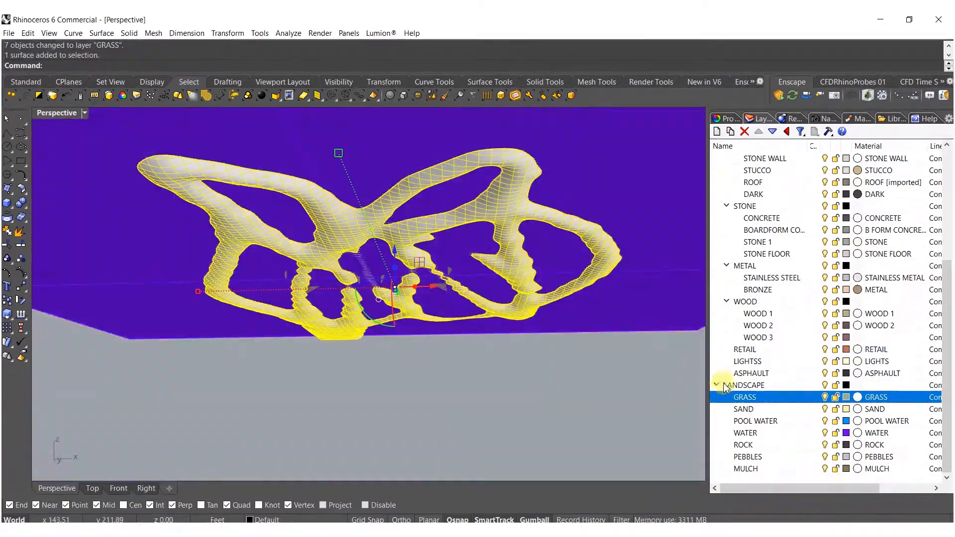
{"action": "right_click", "coordinate": [746, 445]}
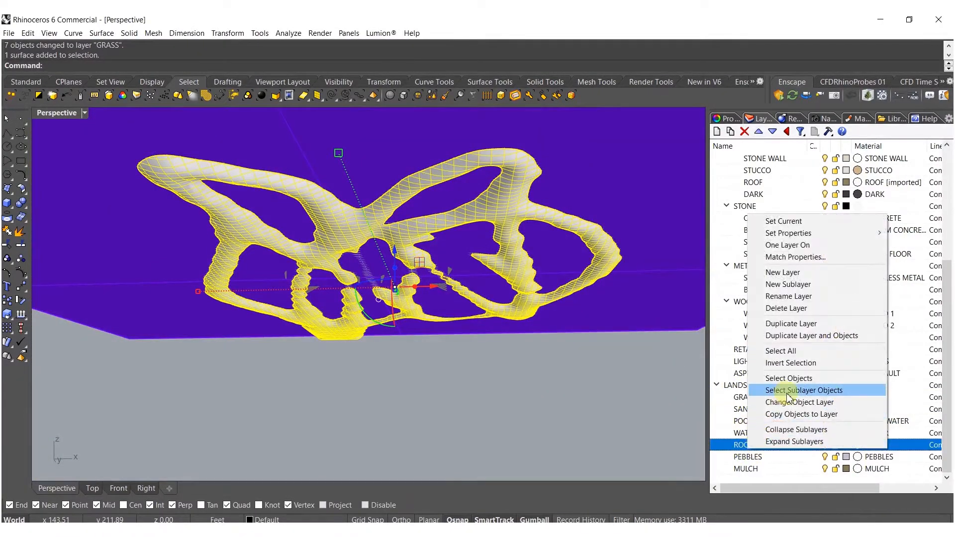
{"action": "left_click", "coordinate": [788, 395]}
{"action": "right_click_drag", "start_coordinate": [485, 337], "coordinate": [491, 383]}
{"action": "right_click_drag", "start_coordinate": [393, 227], "coordinate": [381, 283]}
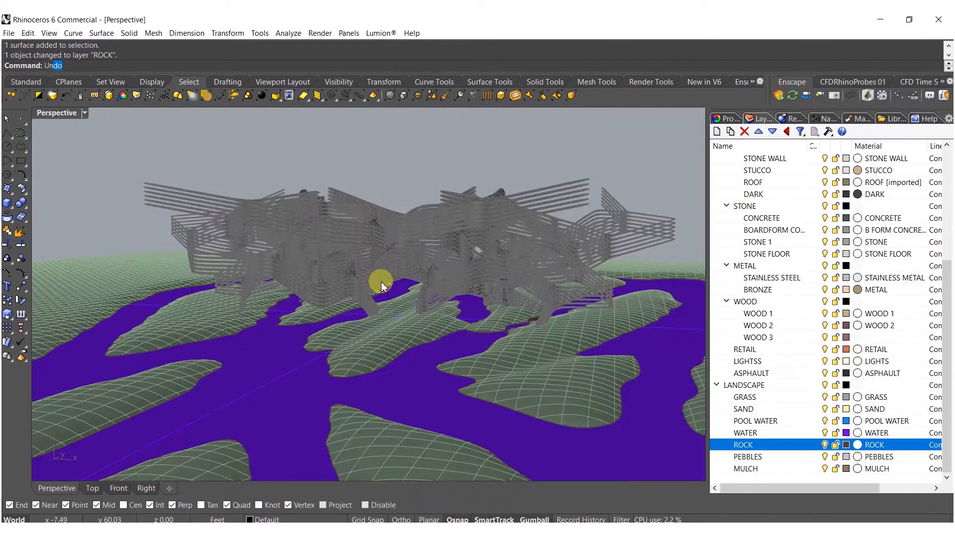
Unlock the locked building meshes and move the first set of building strands to the STUCCO layer
{"action": "scroll", "coordinate": [195, 195], "scroll_direction": "up", "scroll_amount": 3}
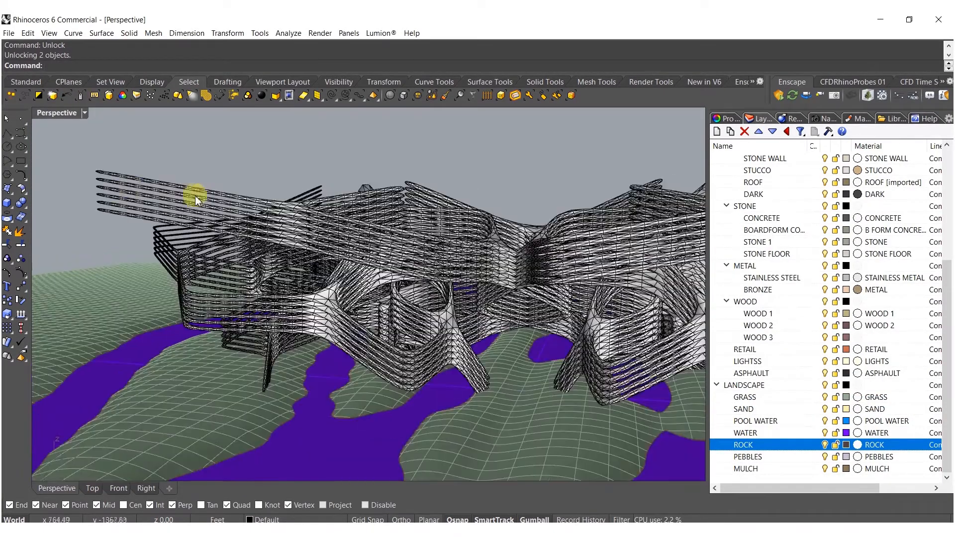
{"action": "left_click", "coordinate": [128, 186]}
{"action": "scroll", "coordinate": [128, 186], "scroll_direction": "up", "scroll_amount": 2}
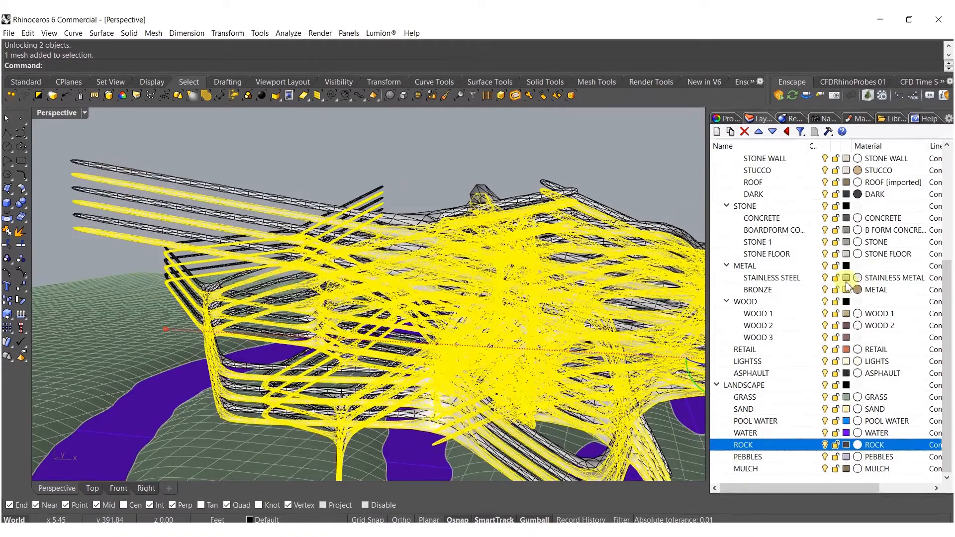
{"action": "scroll", "coordinate": [768, 321], "scroll_direction": "up", "scroll_amount": 5}
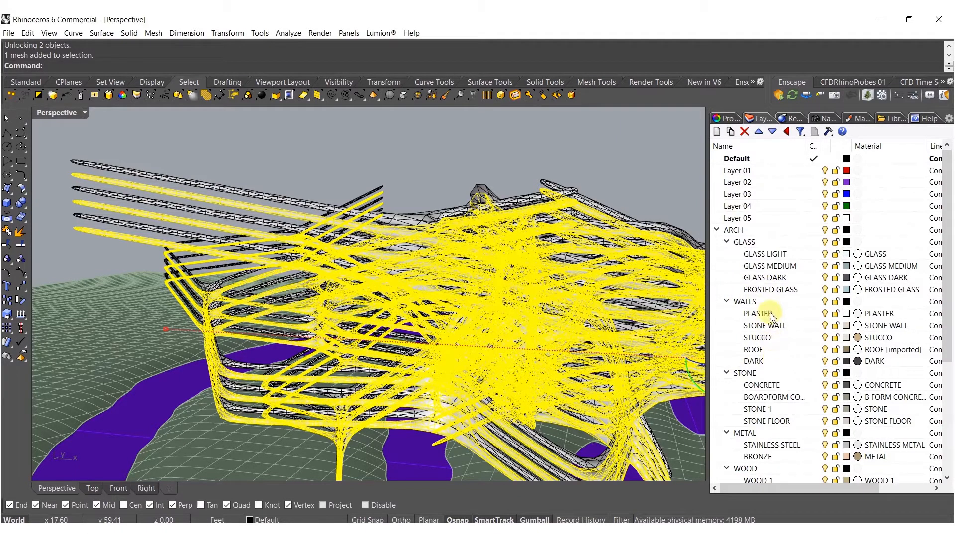
{"action": "right_click", "coordinate": [761, 338]}
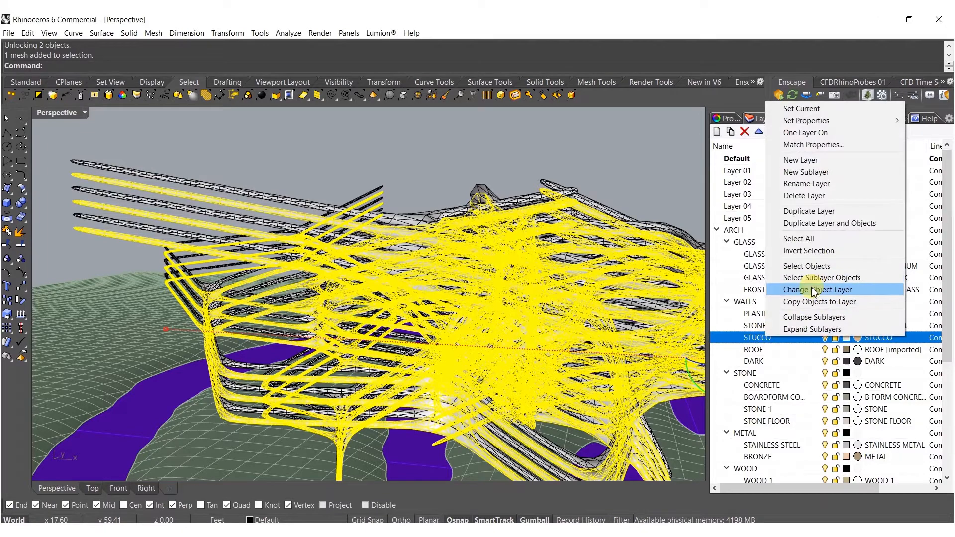
{"action": "left_click", "coordinate": [813, 290]}
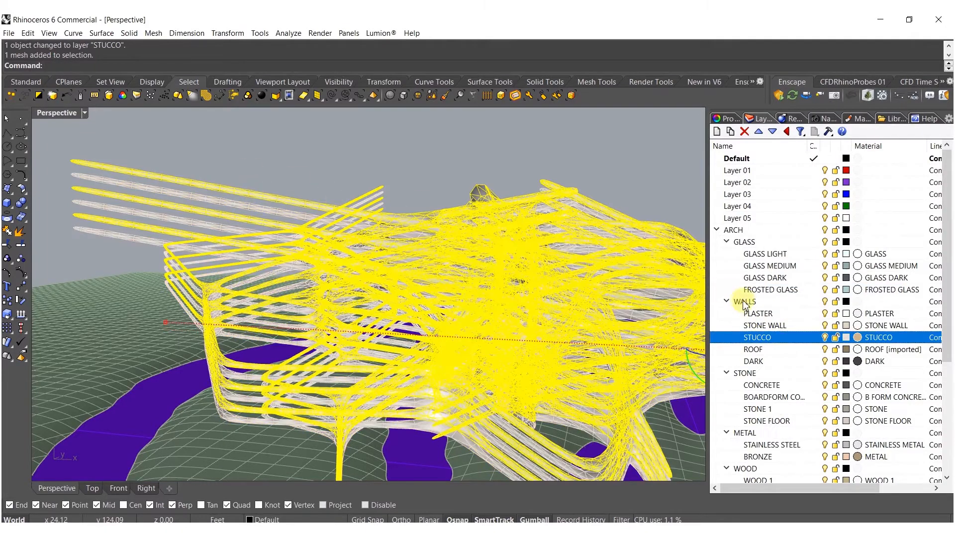
Move the other, alternating set of building strands to the PLASTER layer and clear the selection
{"action": "right_click", "coordinate": [755, 315]}
{"action": "left_click", "coordinate": [793, 273]}
{"action": "left_click", "coordinate": [304, 131]}
Examine the building's two alternating strand sets from several sides and up close in Rendered display, ending in Shaded display
{"action": "right_click_drag", "start_coordinate": [304, 131], "coordinate": [523, 256]}
{"action": "scroll", "coordinate": [455, 254], "scroll_direction": "down", "scroll_amount": 5}
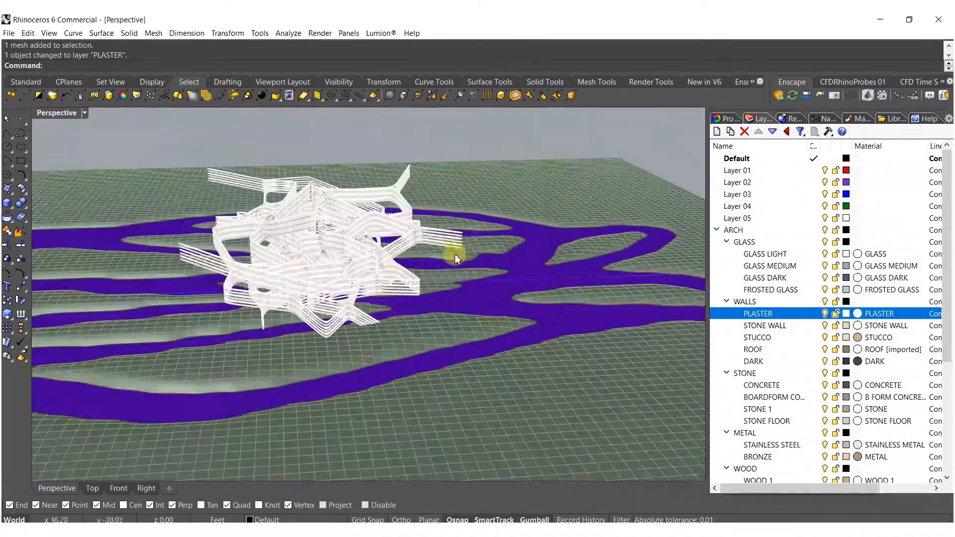
{"action": "right_click_drag", "start_coordinate": [454, 253], "coordinate": [421, 246]}
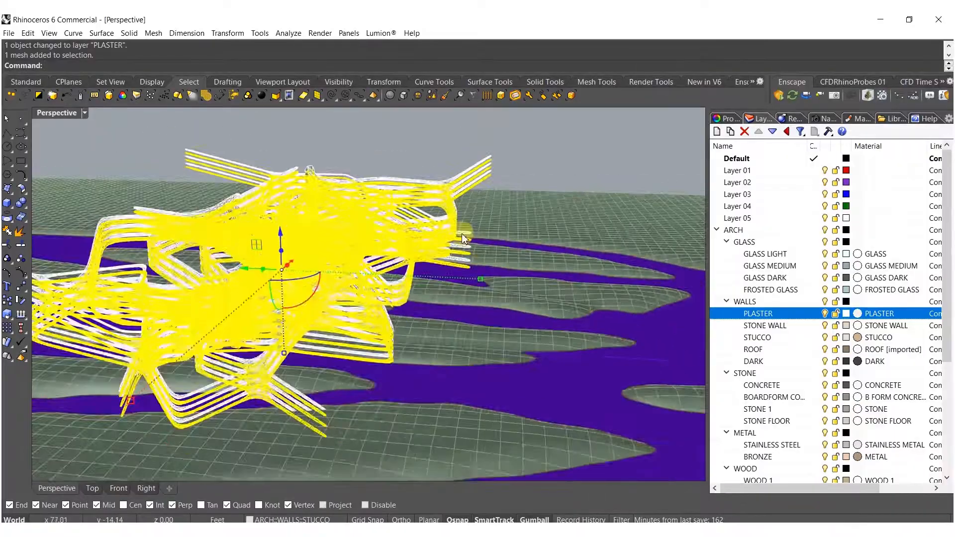
{"action": "right_click_drag", "start_coordinate": [447, 259], "coordinate": [467, 276]}
{"action": "left_click_drag", "start_coordinate": [475, 244], "coordinate": [482, 245]}
{"action": "right_click_drag", "start_coordinate": [378, 209], "coordinate": [359, 220]}
{"action": "key", "text": "Escape"}
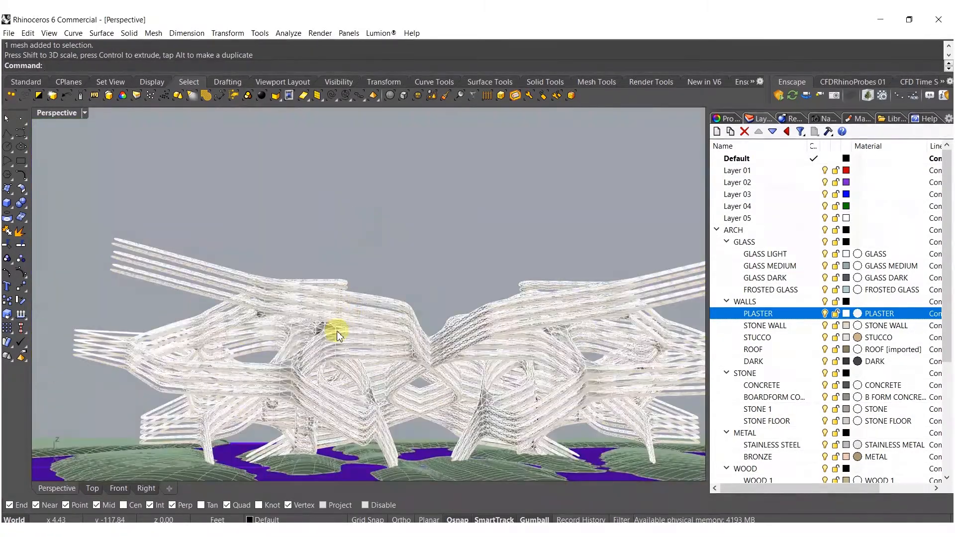
{"action": "left_click", "coordinate": [317, 341]}
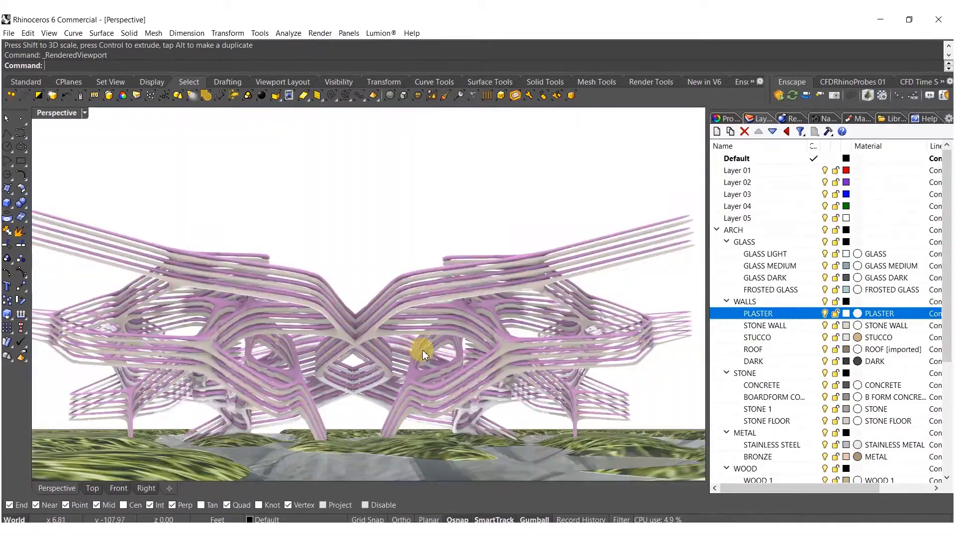
{"action": "right_click_drag", "start_coordinate": [420, 345], "coordinate": [273, 283]}
{"action": "scroll", "coordinate": [297, 318], "scroll_direction": "up", "scroll_amount": 5}
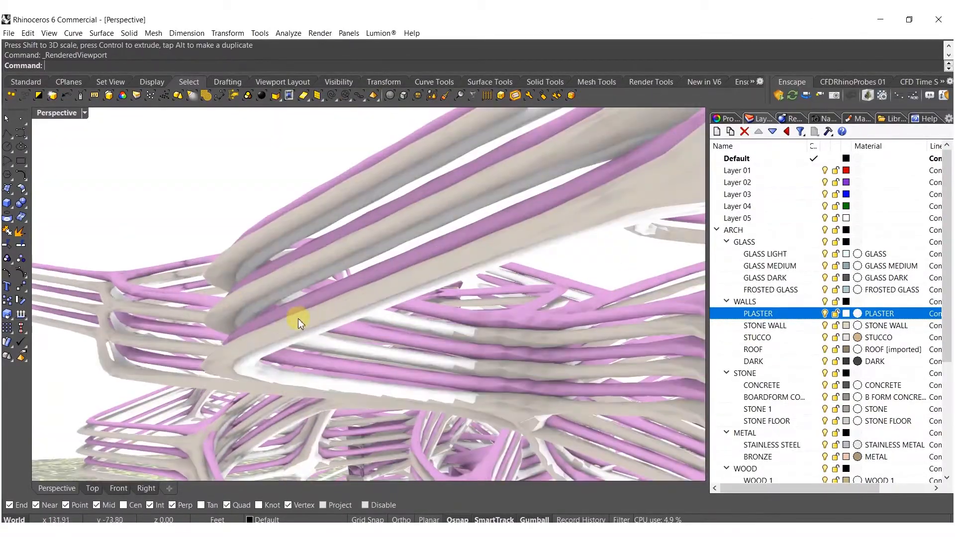
{"action": "mouse_move", "coordinate": [255, 374]}
{"action": "right_mouse_down"}
{"action": "mouse_move", "coordinate": [352, 367]}
{"action": "mouse_move", "coordinate": [353, 353]}
{"action": "mouse_move", "coordinate": [497, 356]}
{"action": "mouse_move", "coordinate": [450, 341]}
{"action": "mouse_move", "coordinate": [463, 352]}
{"action": "mouse_move", "coordinate": [335, 345]}
{"action": "mouse_move", "coordinate": [389, 375]}
{"action": "mouse_move", "coordinate": [411, 420]}
{"action": "mouse_move", "coordinate": [410, 353]}
{"action": "mouse_move", "coordinate": [441, 382]}
{"action": "mouse_move", "coordinate": [318, 357]}
{"action": "mouse_move", "coordinate": [333, 188]}
{"action": "right_mouse_up"}
{"action": "middle_click", "coordinate": [432, 386]}
{"action": "left_click", "coordinate": [460, 380]}
Draw a flat plane much larger than the terrain from the terrain's corner and move it so the terrain lies near its middle
{"action": "scroll", "coordinate": [449, 378], "scroll_direction": "down", "scroll_amount": 5}
{"action": "right_click_drag", "start_coordinate": [421, 164], "coordinate": [370, 317]}
{"action": "left_click", "coordinate": [299, 288]}
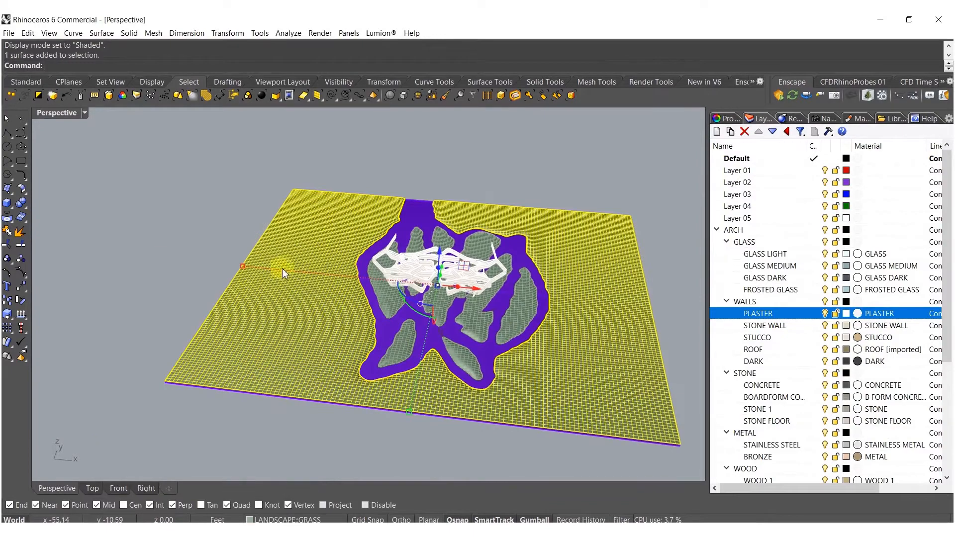
{"action": "left_click", "coordinate": [8, 188]}
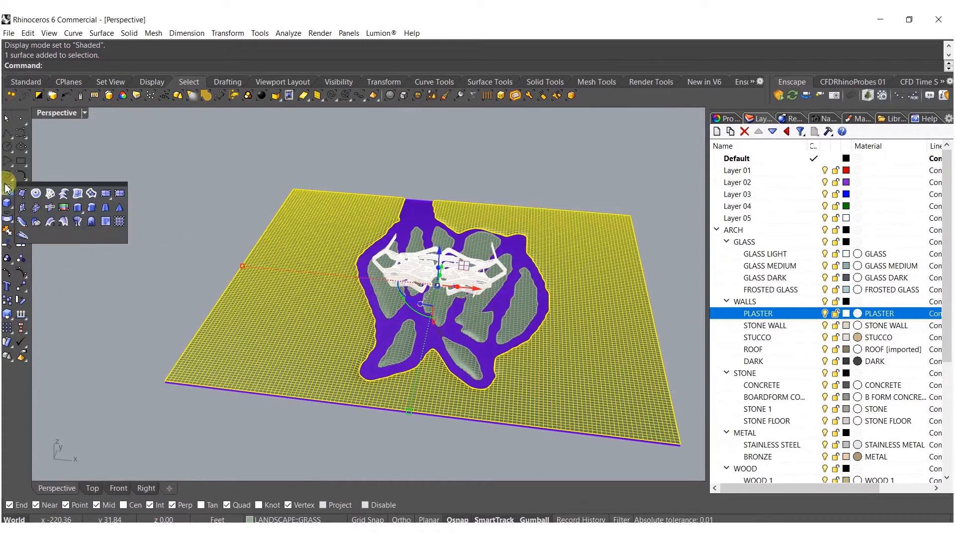
{"action": "left_click", "coordinate": [116, 199]}
{"action": "scroll", "coordinate": [188, 230], "scroll_direction": "down", "scroll_amount": 2}
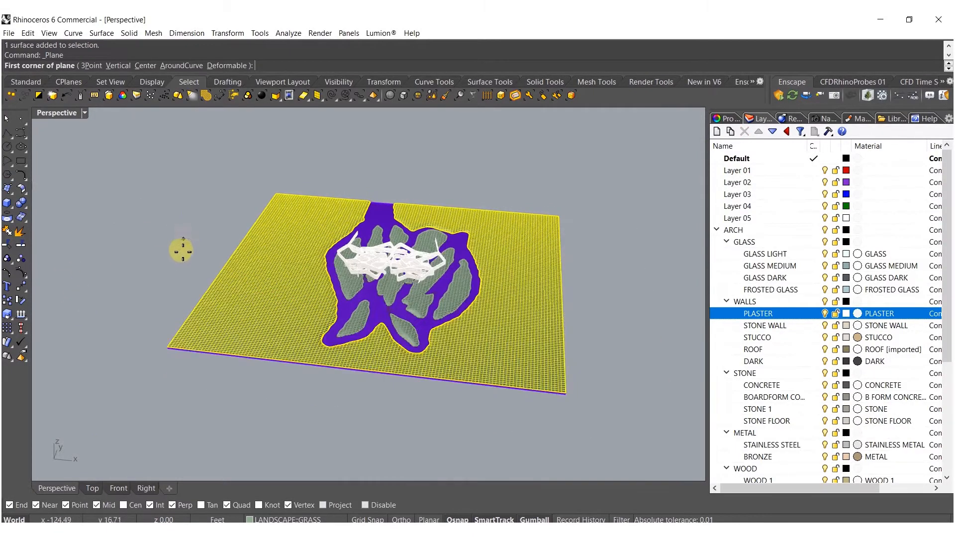
{"action": "left_click", "coordinate": [168, 348]}
{"action": "scroll", "coordinate": [304, 320], "scroll_direction": "down", "scroll_amount": 3}
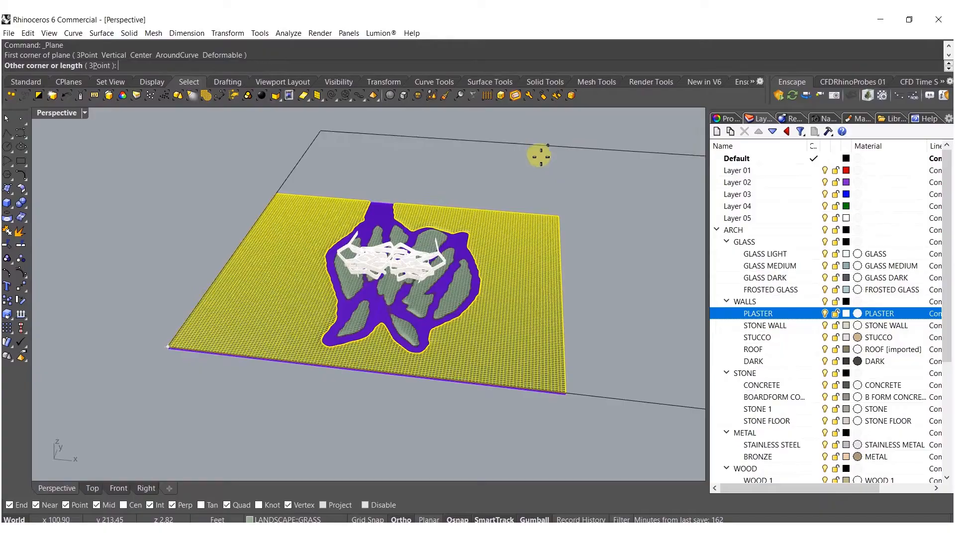
{"action": "left_click", "coordinate": [444, 252]}
{"action": "left_click_drag", "start_coordinate": [474, 301], "coordinate": [379, 341]}
{"action": "scroll", "coordinate": [393, 333], "scroll_direction": "down", "scroll_amount": 2}
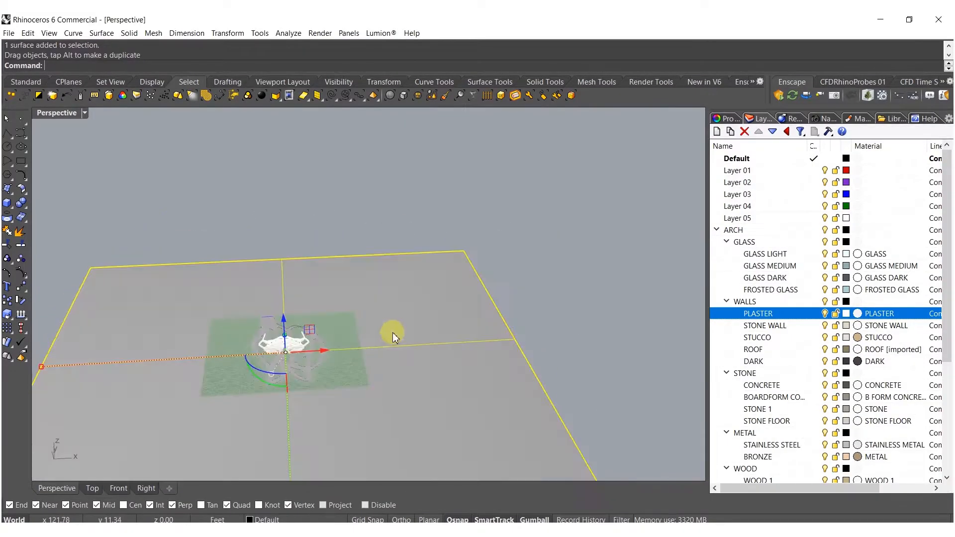
Try to split the large plane with the terrain surface, and draw a rectangle along the terrain's outer boundary from corner to corner
{"action": "left_click", "coordinate": [357, 367]}
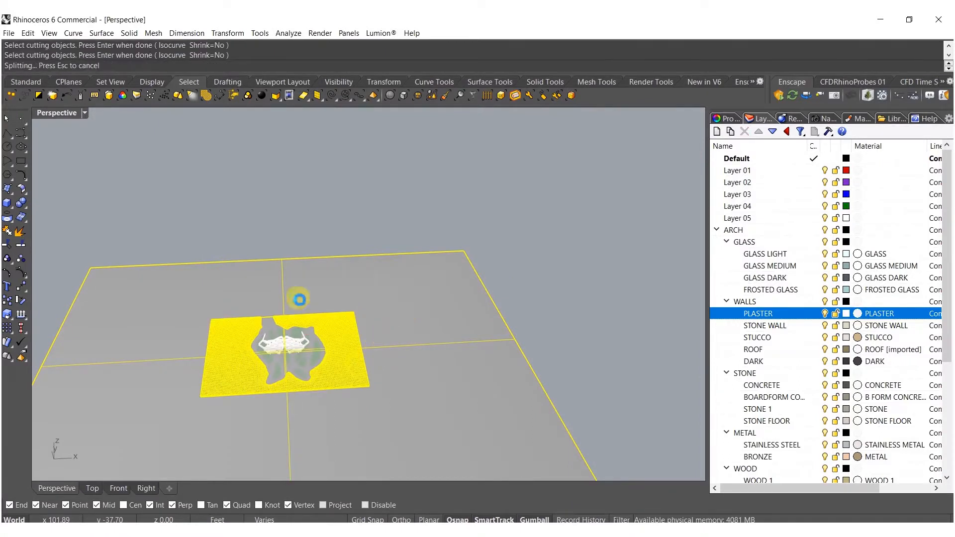
{"action": "left_click", "coordinate": [20, 161]}
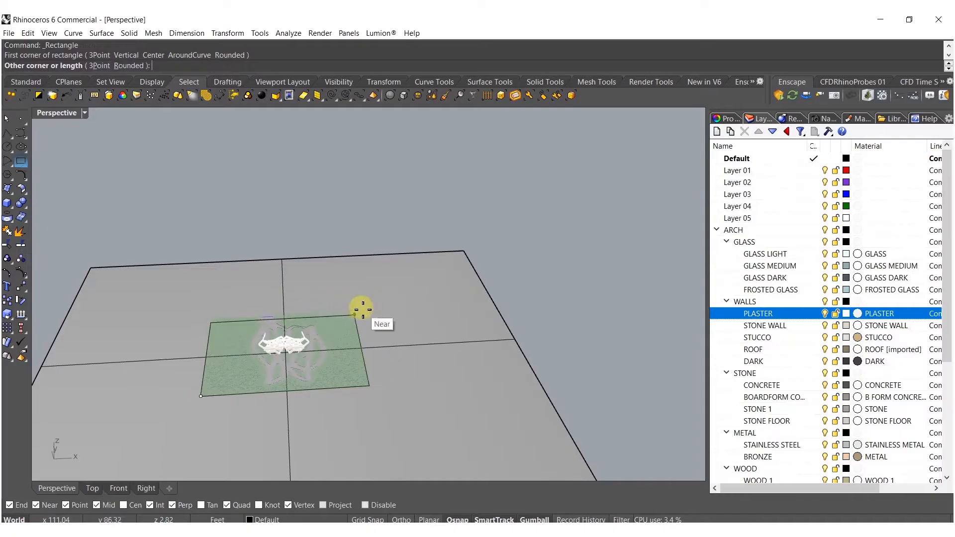
{"action": "key", "text": "Escape"}
Split the large plane using the rectangle curve around the terrain and delete the inner piece beneath the terrain
{"action": "left_click", "coordinate": [393, 310]}
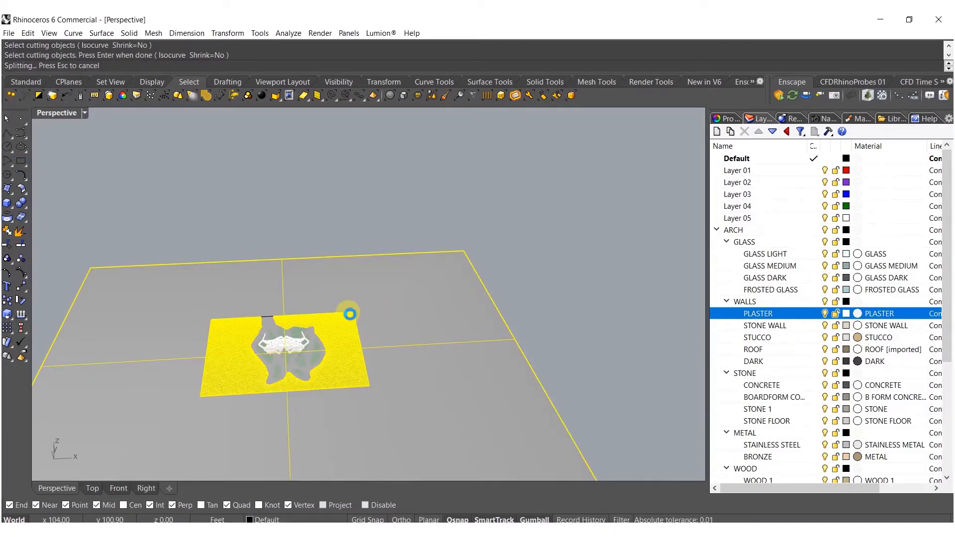
{"action": "left_click", "coordinate": [348, 316]}
{"action": "key", "text": "Return"}
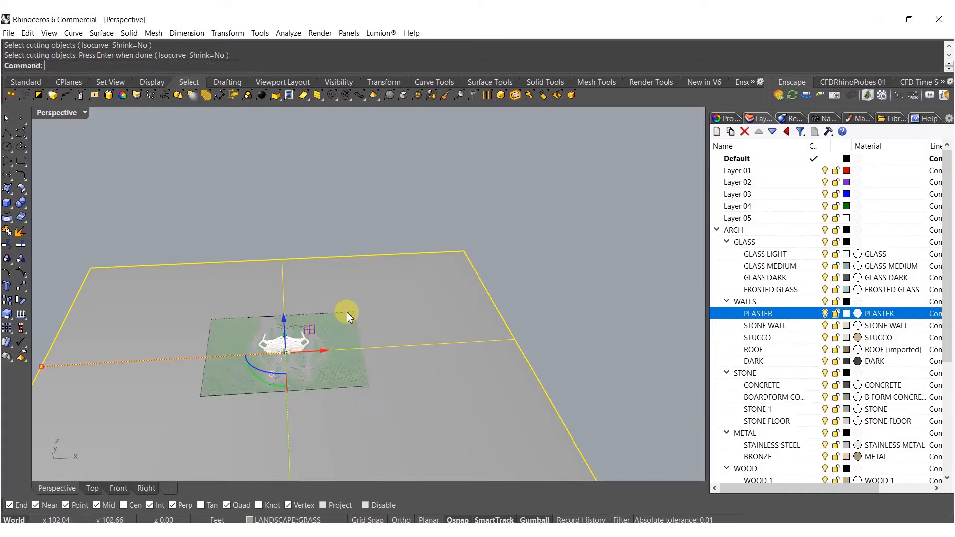
{"action": "left_click", "coordinate": [344, 312]}
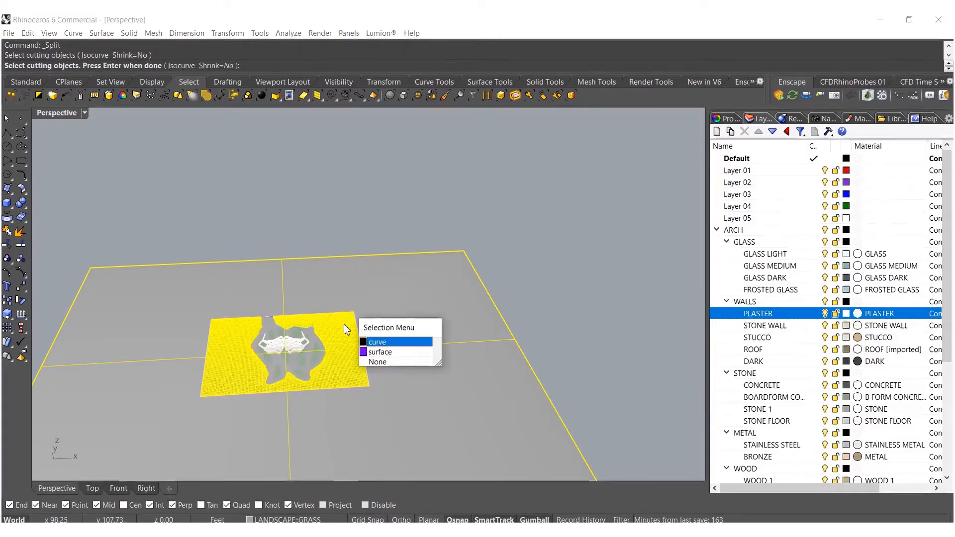
{"action": "left_click", "coordinate": [365, 339]}
{"action": "key", "text": "Return"}
{"action": "left_click", "coordinate": [296, 354], "text": "ctrl"}
{"action": "key", "text": "Delete"}
Move the outer ground plane to the SAND layer and delete the leftover curves from the model
{"action": "scroll", "coordinate": [338, 338], "scroll_direction": "up", "scroll_amount": 4}
{"action": "scroll", "coordinate": [378, 323], "scroll_direction": "down", "scroll_amount": 3}
{"action": "left_click", "coordinate": [549, 294]}
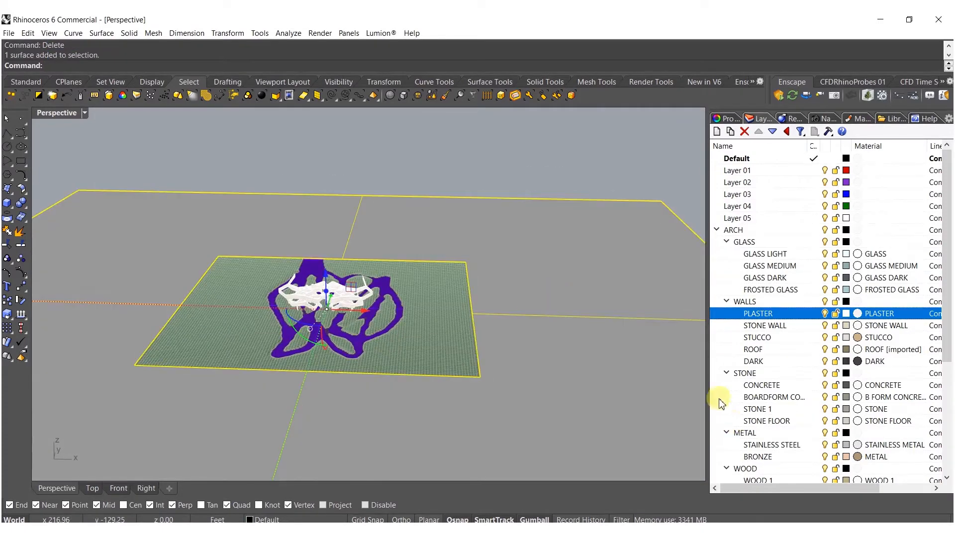
{"action": "scroll", "coordinate": [771, 395], "scroll_direction": "down", "scroll_amount": 5}
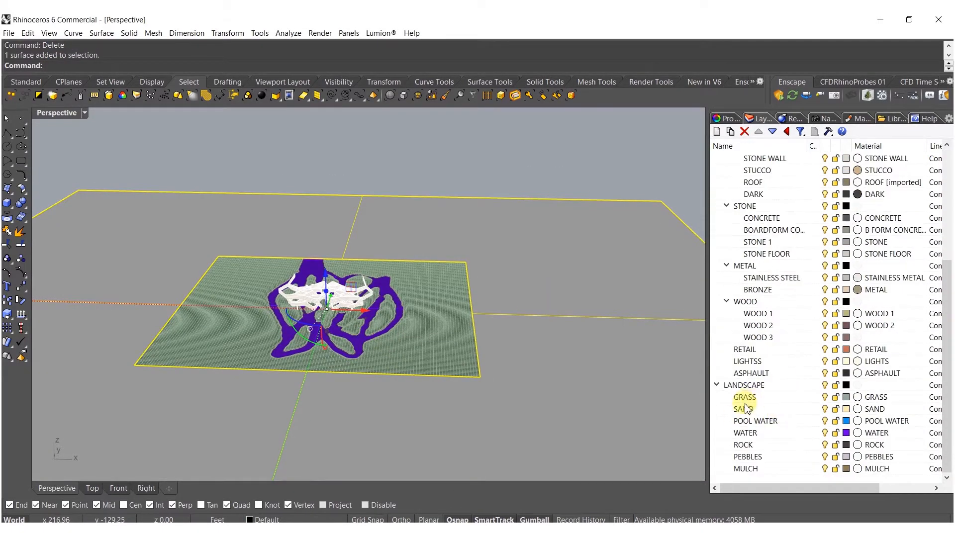
{"action": "right_click", "coordinate": [744, 409]}
{"action": "left_click", "coordinate": [777, 367]}
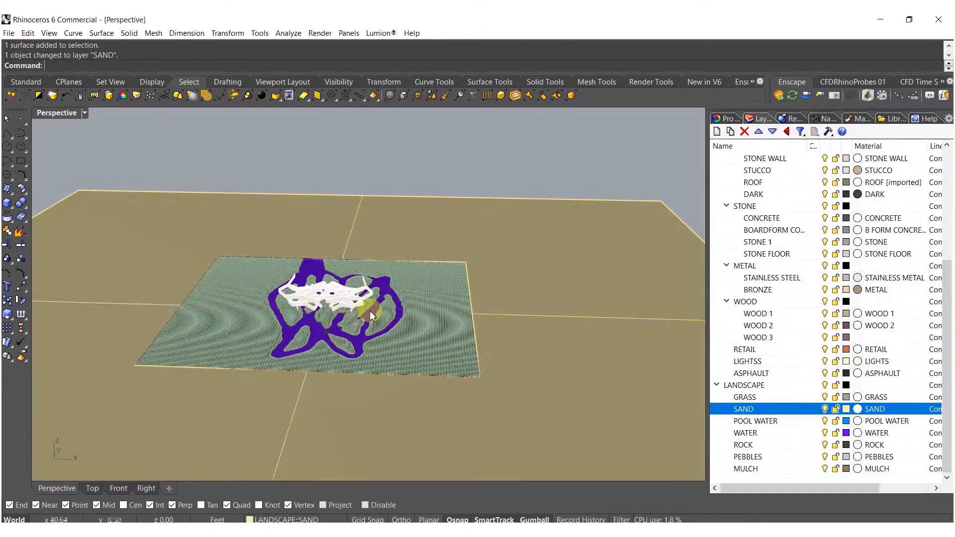
{"action": "scroll", "coordinate": [387, 300], "scroll_direction": "down", "scroll_amount": 5}
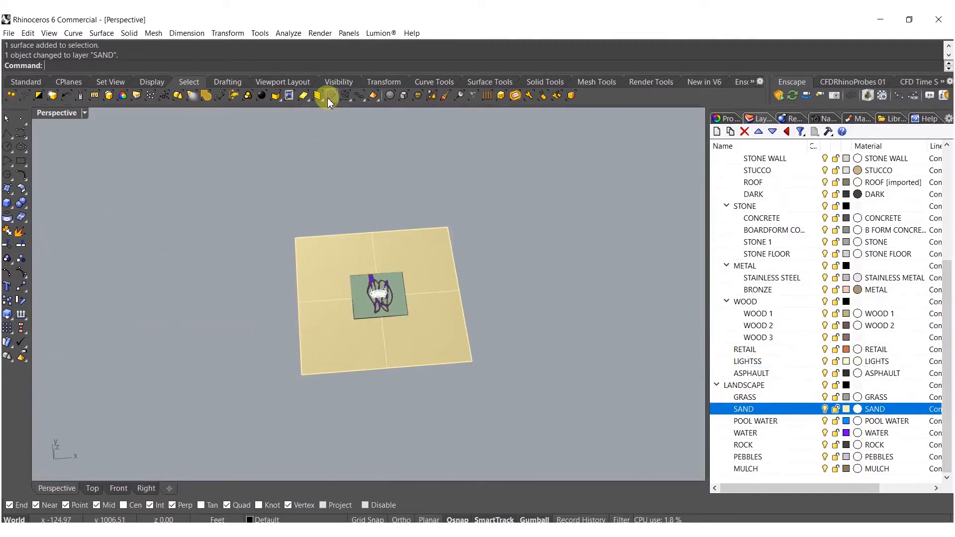
Try to scale the whole model with a first reference point at the building's outer edge and 45 as the second reference
{"action": "key", "text": "ctrl+a"}
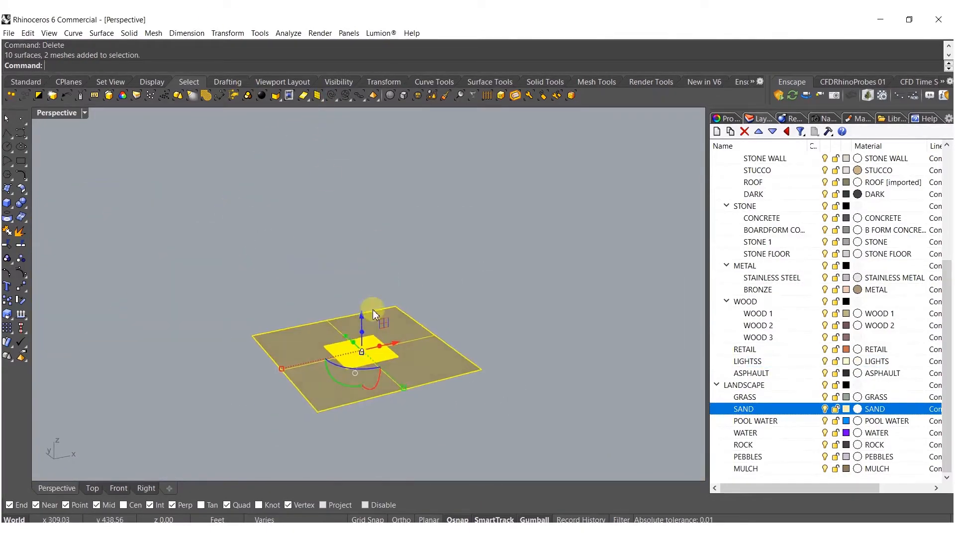
{"action": "scroll", "coordinate": [372, 309], "scroll_direction": "up", "scroll_amount": 5}
{"action": "right_click_drag", "start_coordinate": [277, 398], "coordinate": [296, 362]}
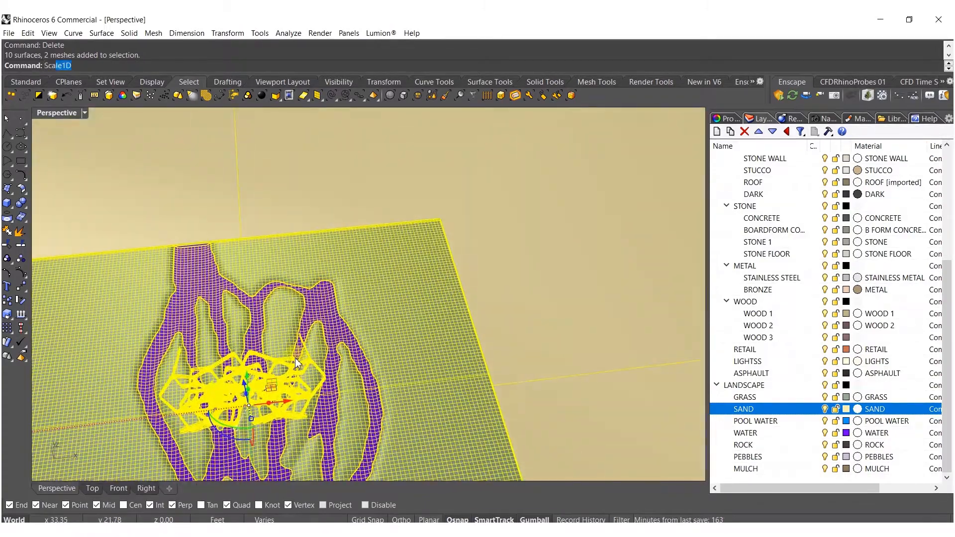
{"action": "left_click", "coordinate": [53, 87]}
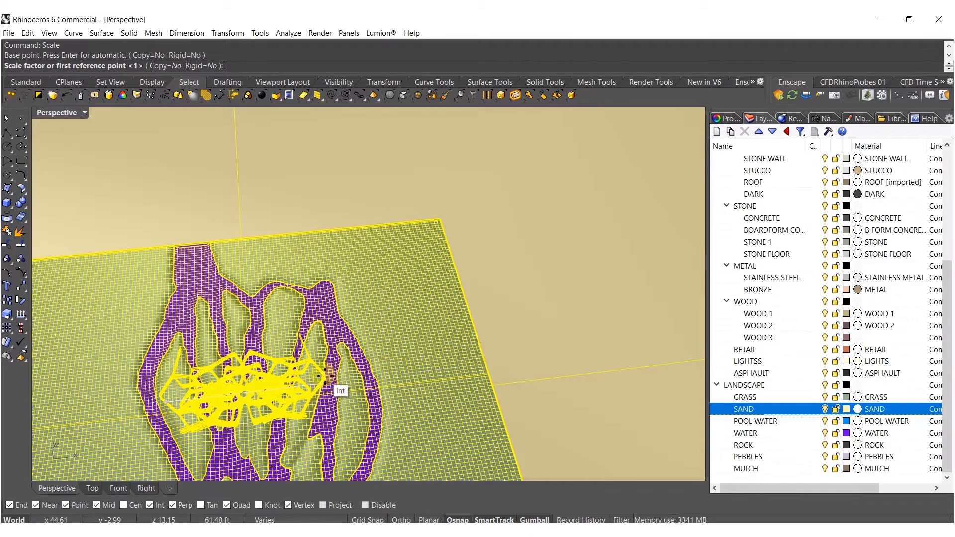
{"action": "left_click", "coordinate": [326, 377]}
{"action": "scroll", "coordinate": [348, 373], "scroll_direction": "up", "scroll_amount": 3}
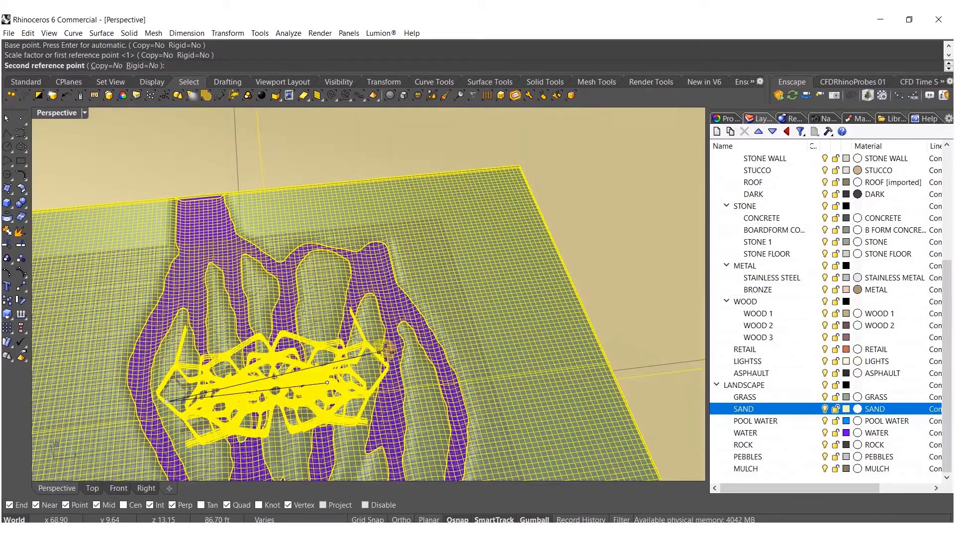
{"action": "scroll", "coordinate": [385, 351], "scroll_direction": "down", "scroll_amount": 3}
{"action": "type", "text": "45"}
{"action": "key", "text": "Return"}
{"action": "right_click_drag", "start_coordinate": [298, 371], "coordinate": [360, 357]}
{"action": "scroll", "coordinate": [358, 355], "scroll_direction": "up", "scroll_amount": 2}
{"action": "key", "text": "ctrl+z"}
Select all surfaces and meshes of the model and open the export dialog for them
{"action": "scroll", "coordinate": [341, 367], "scroll_direction": "up", "scroll_amount": 2}
{"action": "right_click_drag", "start_coordinate": [348, 239], "coordinate": [353, 277]}
{"action": "scroll", "coordinate": [354, 280], "scroll_direction": "down", "scroll_amount": 10}
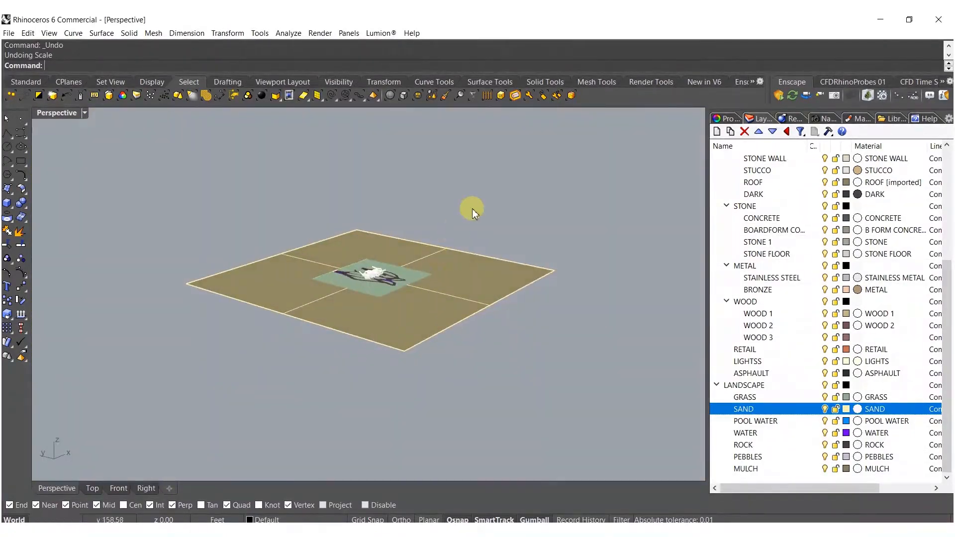
{"action": "left_click_drag", "start_coordinate": [517, 157], "coordinate": [235, 378]}
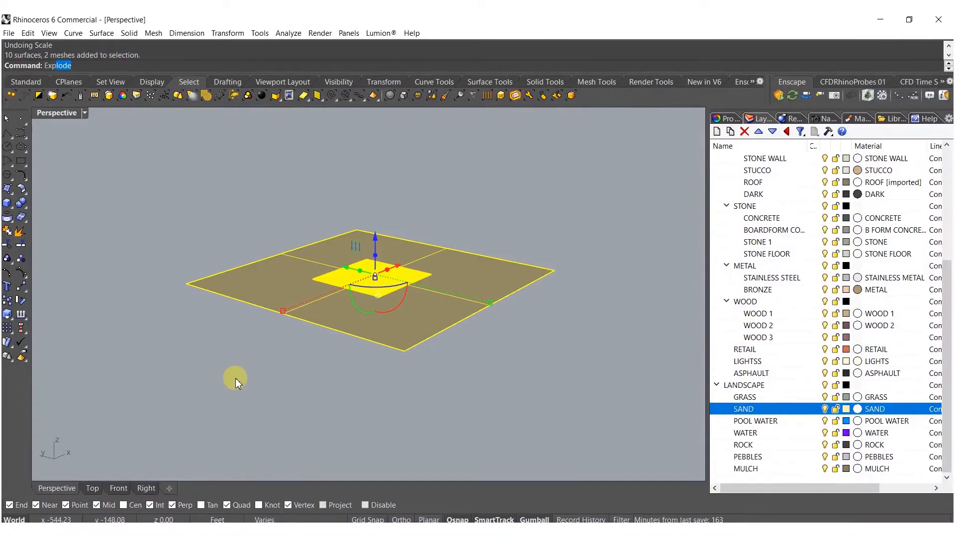
{"action": "key", "text": "Return"}
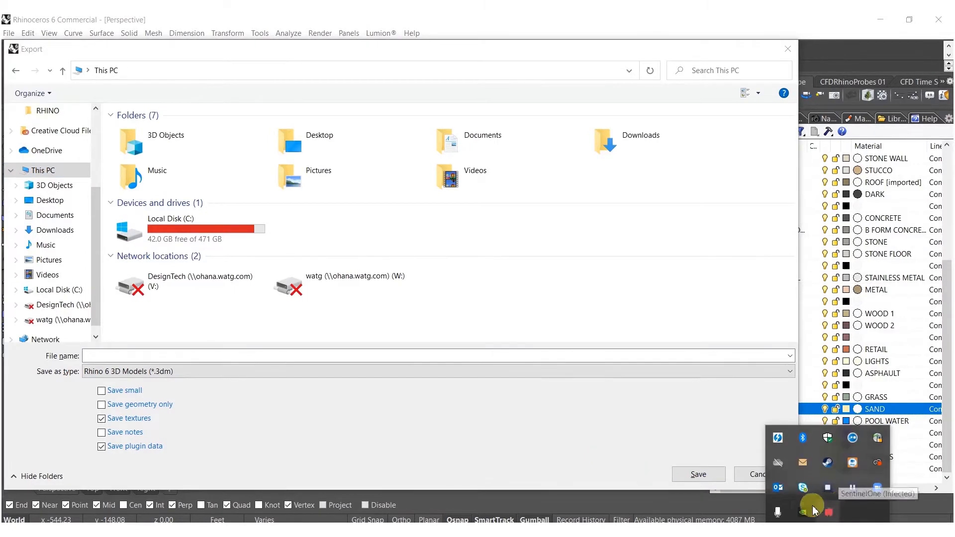
{"action": "left_click", "coordinate": [826, 489]}
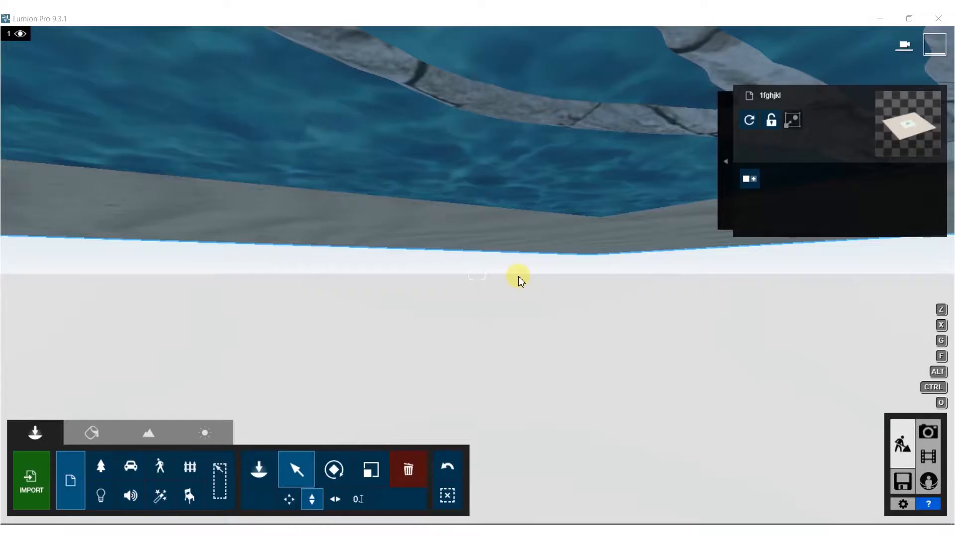
Try the Clear Lake and Calm Tropical materials on the water surface between the islands, and settle on the dark green Nature water material
{"action": "right_click_drag", "start_coordinate": [468, 282], "coordinate": [317, 252]}
{"action": "key", "text": "q"}
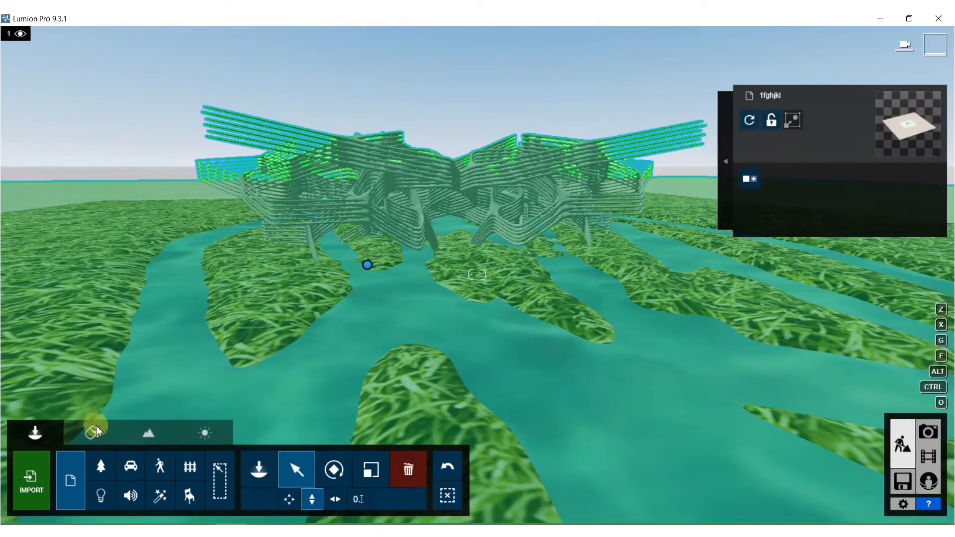
{"action": "left_click", "coordinate": [92, 431]}
{"action": "left_click", "coordinate": [411, 303]}
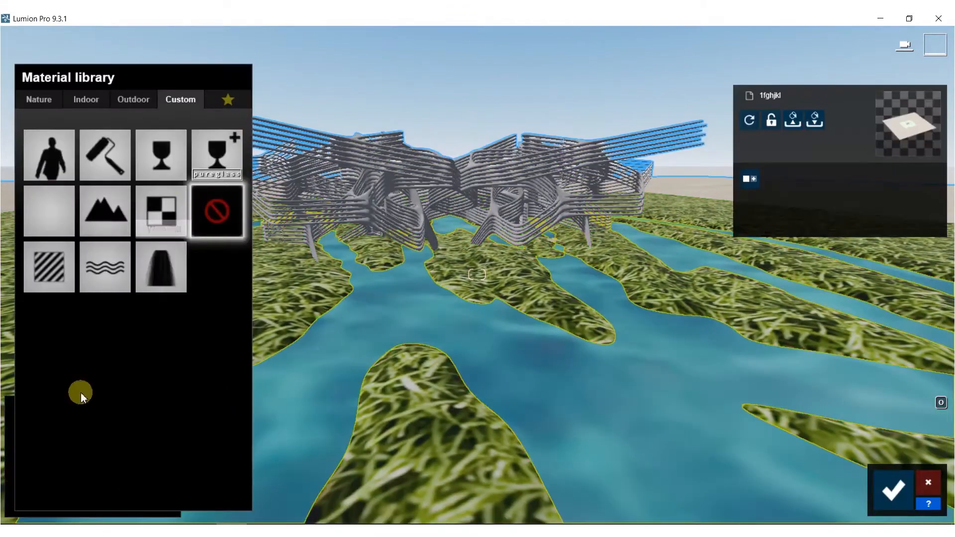
{"action": "left_click", "coordinate": [40, 99]}
{"action": "left_click", "coordinate": [232, 133]}
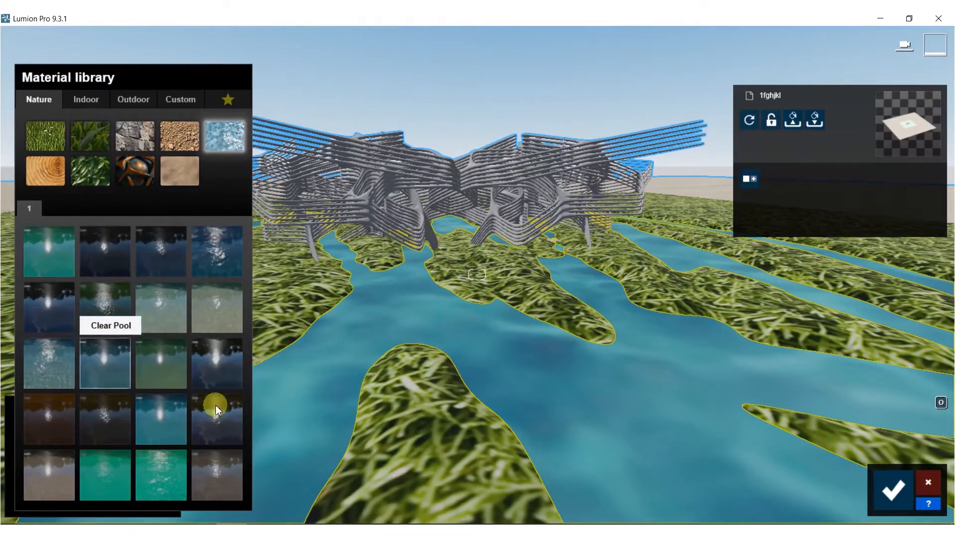
{"action": "left_click", "coordinate": [230, 309]}
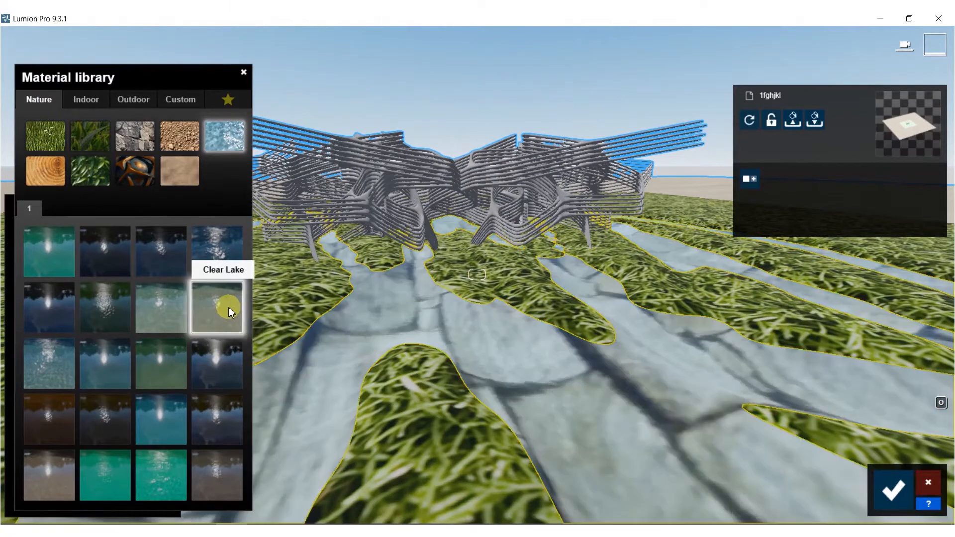
{"action": "left_click", "coordinate": [162, 316]}
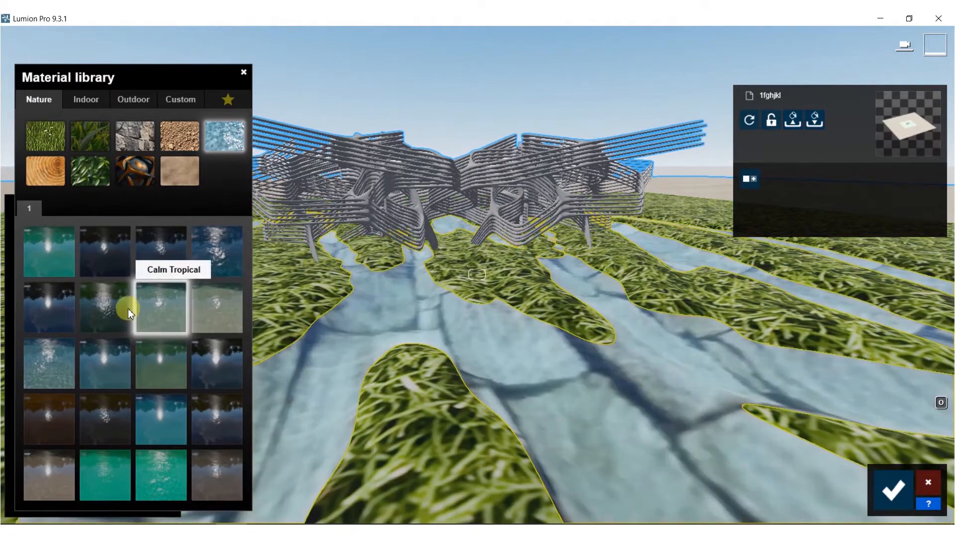
{"action": "left_click", "coordinate": [89, 309]}
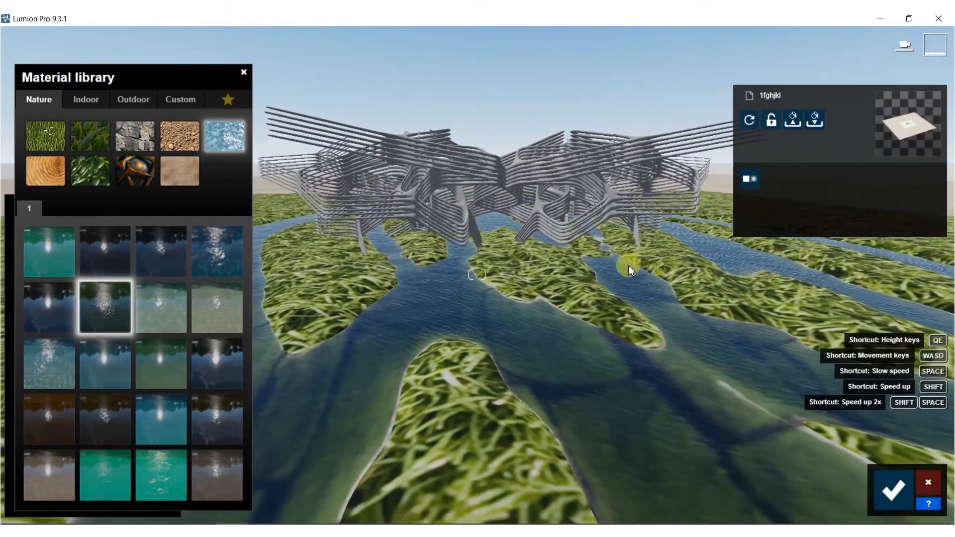
Apply the Wild Grass 02 material from the 3D Grass category to the grass islands
{"action": "left_click", "coordinate": [572, 283]}
{"action": "left_click", "coordinate": [37, 100]}
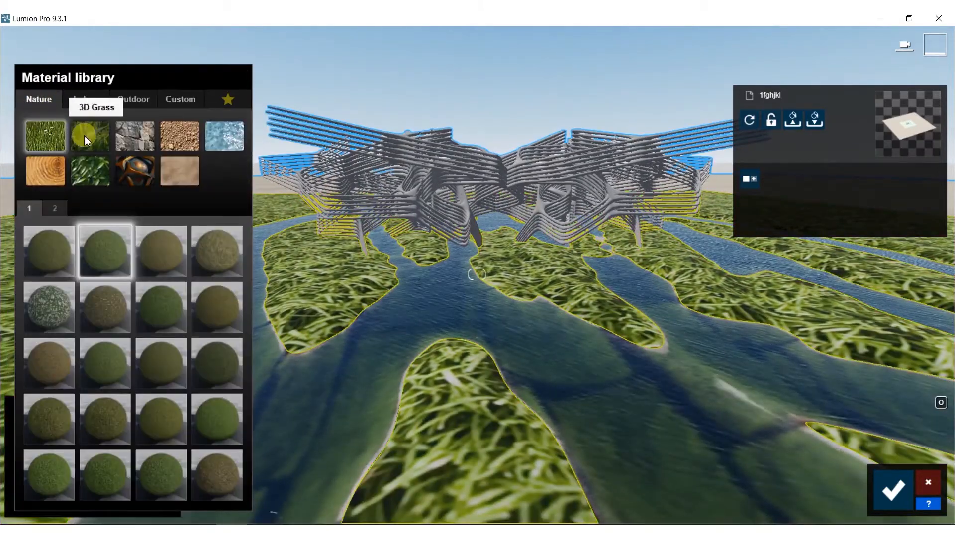
{"action": "left_click", "coordinate": [86, 135]}
{"action": "left_click", "coordinate": [110, 419]}
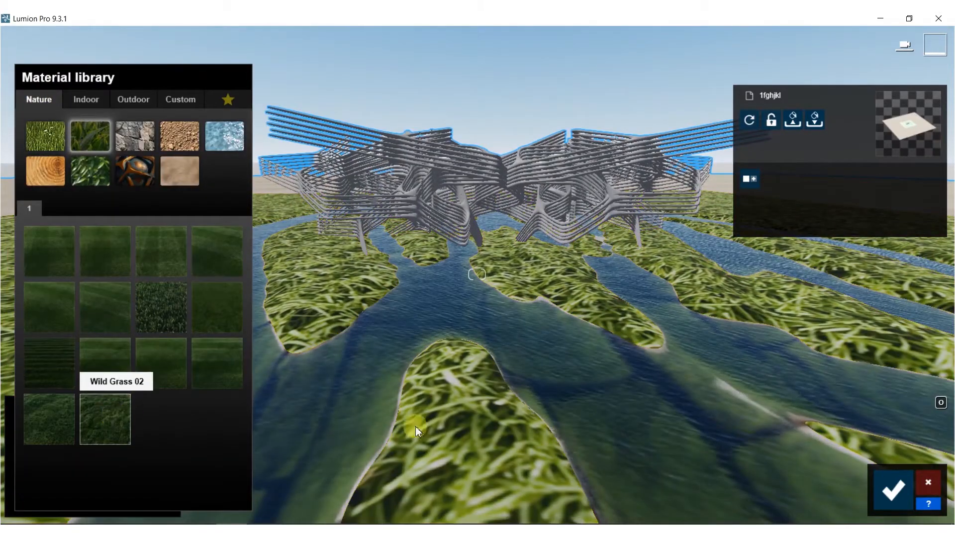
{"action": "key", "text": "w"}
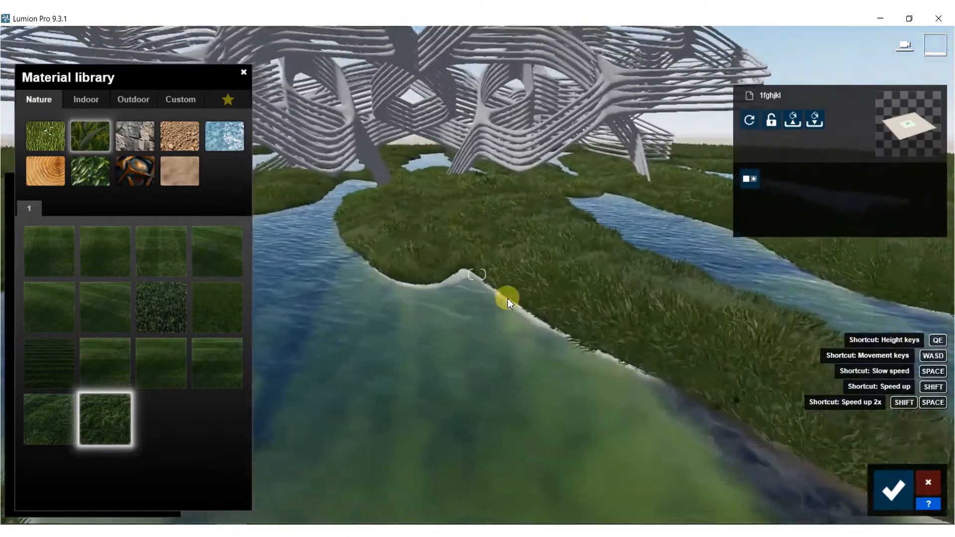
Adjust the Wild Grass 02 size, lower its length, gravity force, bending force and curliness, and set its map scale to 0.4
{"action": "left_click", "coordinate": [99, 427]}
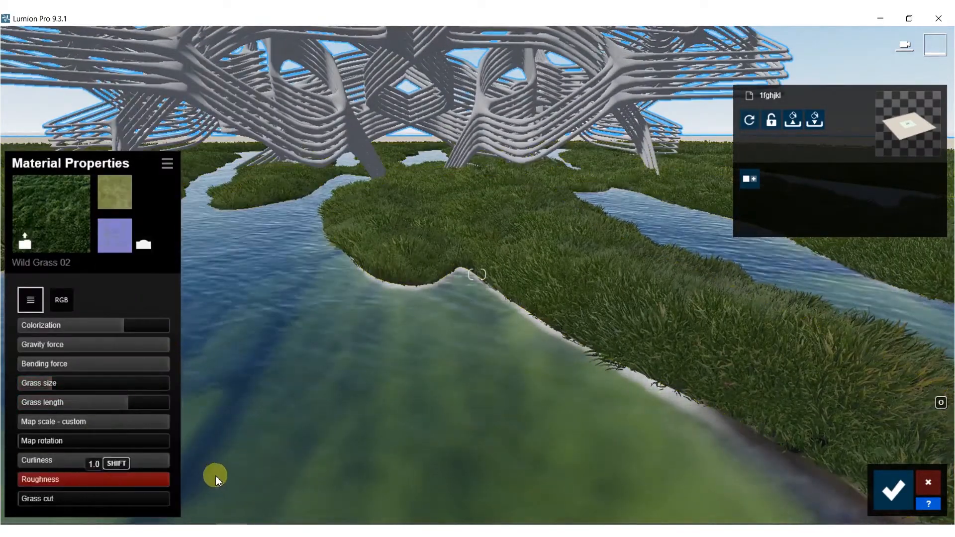
{"action": "left_click_drag", "start_coordinate": [50, 383], "coordinate": [72, 383]}
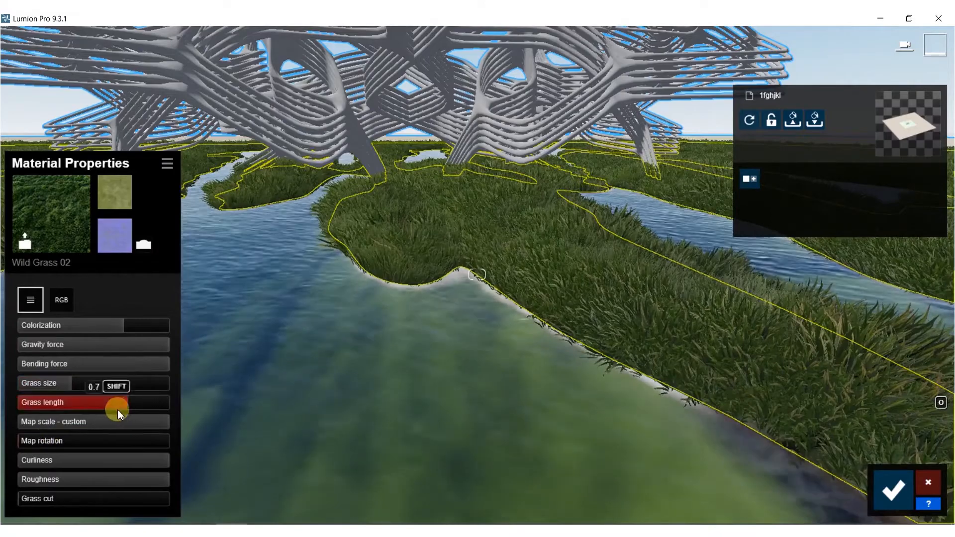
{"action": "left_click_drag", "start_coordinate": [142, 420], "coordinate": [82, 413]}
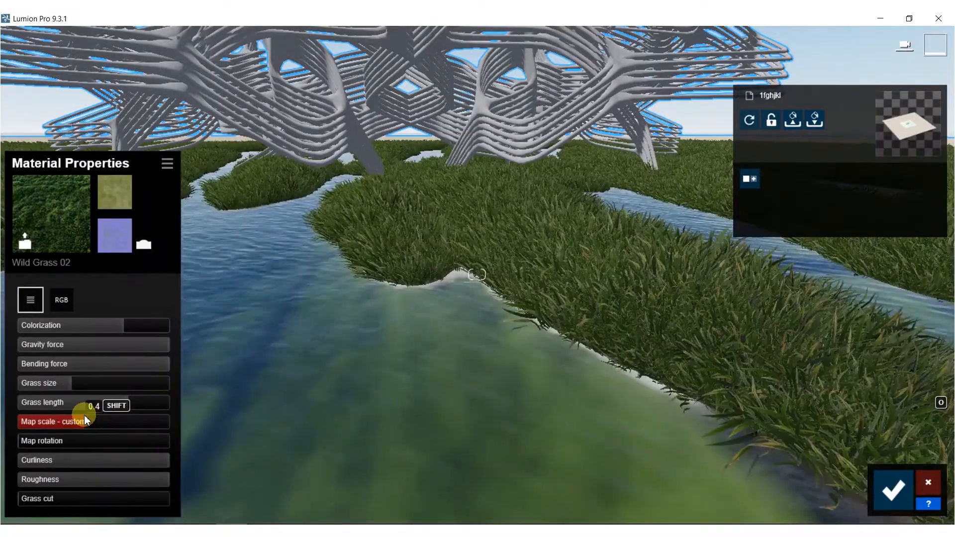
{"action": "left_click_drag", "start_coordinate": [95, 326], "coordinate": [31, 341]}
{"action": "left_click_drag", "start_coordinate": [144, 370], "coordinate": [61, 368]}
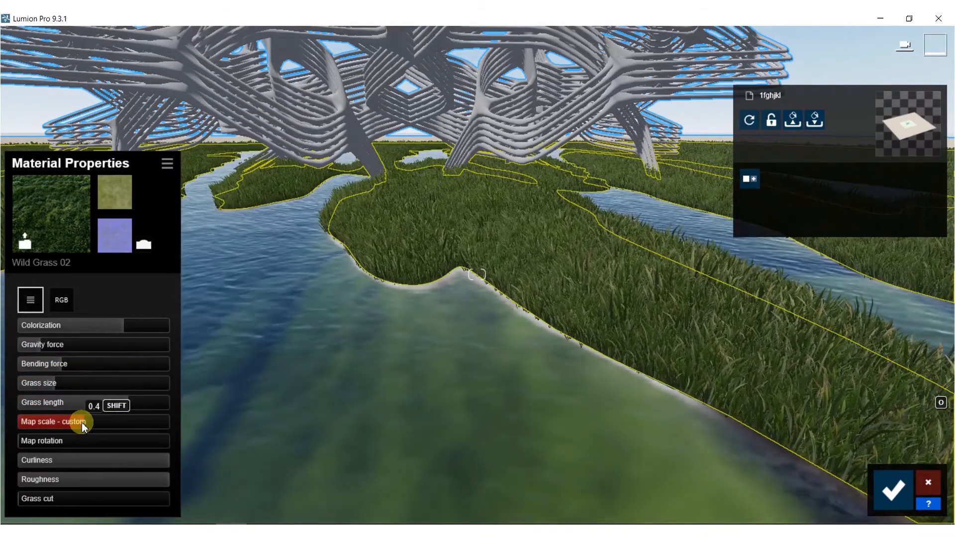
{"action": "left_click_drag", "start_coordinate": [45, 461], "coordinate": [127, 456]}
Select the stone terrain surface around the water and try the Landscape 06 E rock material on it
{"action": "right_click_drag", "start_coordinate": [318, 348], "coordinate": [318, 418]}
{"action": "key", "text": "w"}
{"action": "right_click_drag", "start_coordinate": [516, 378], "coordinate": [515, 272]}
{"action": "left_click", "coordinate": [329, 443]}
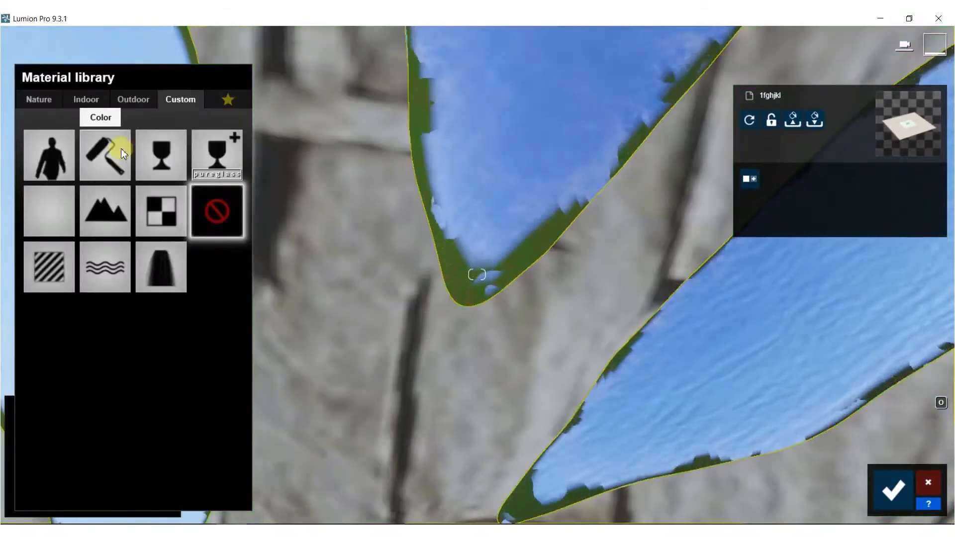
{"action": "left_click", "coordinate": [26, 111]}
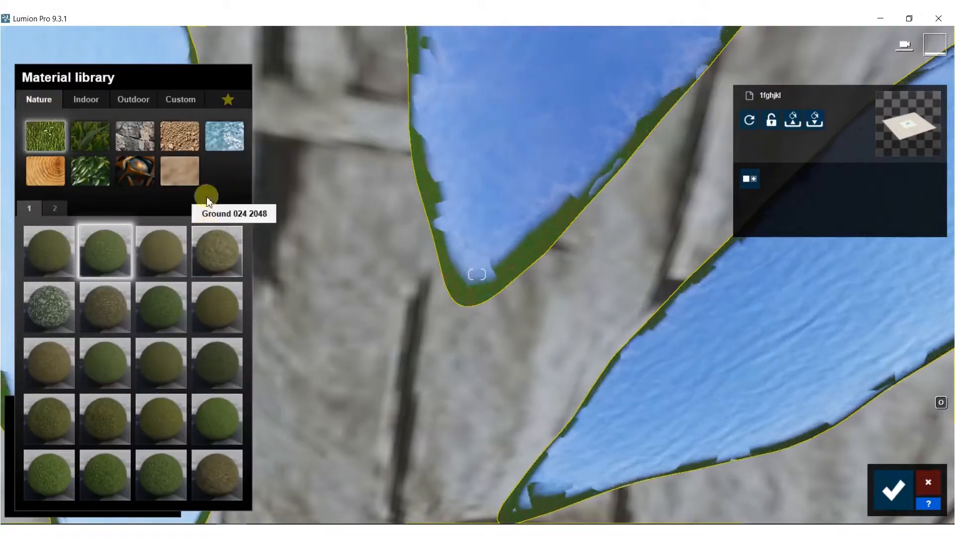
{"action": "left_click", "coordinate": [139, 132]}
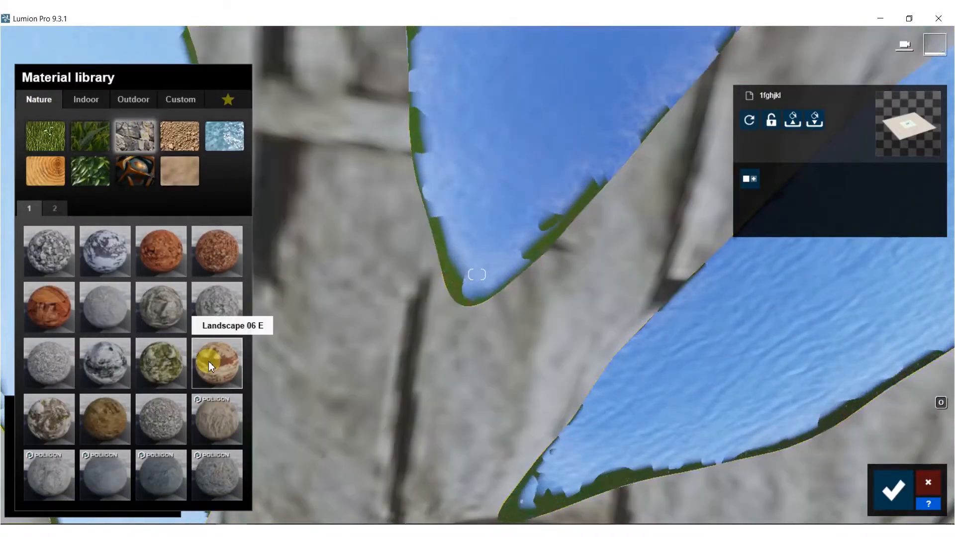
{"action": "left_click", "coordinate": [209, 361]}
Try Soil materials on the terrain surface, including Polii PebblesBeach 001 2k, Landscape 08 A, Landscape 06 B and Landscape 06 C
{"action": "left_click", "coordinate": [180, 135]}
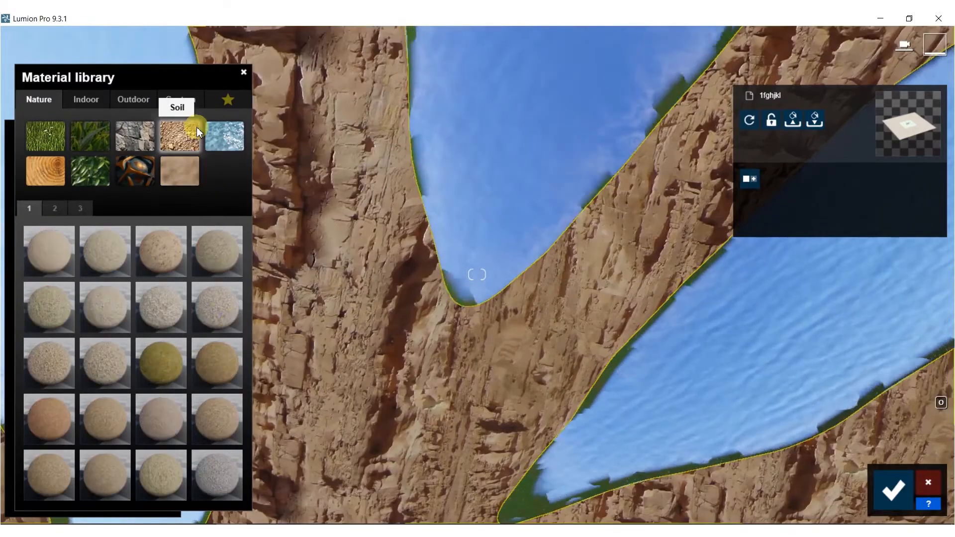
{"action": "left_click", "coordinate": [79, 207]}
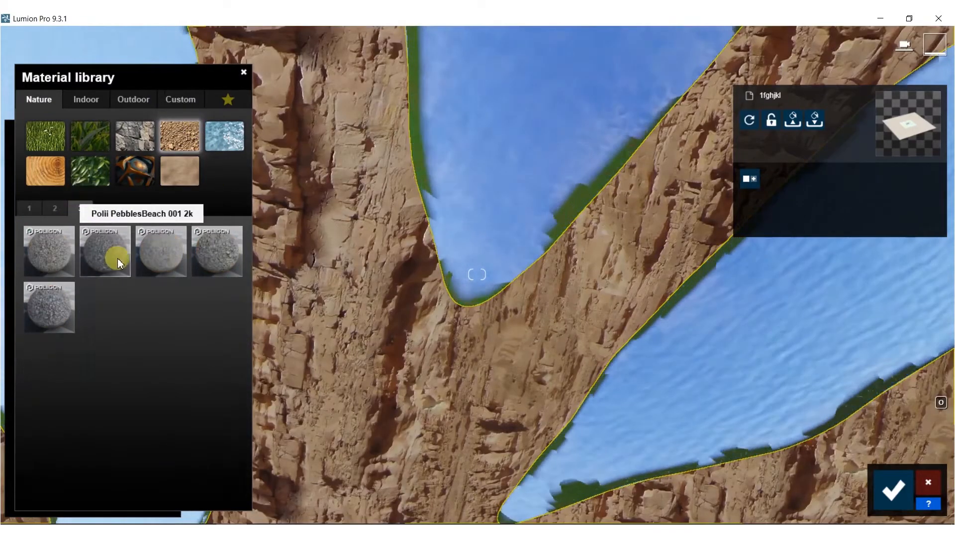
{"action": "left_click", "coordinate": [96, 245]}
{"action": "left_click", "coordinate": [54, 208]}
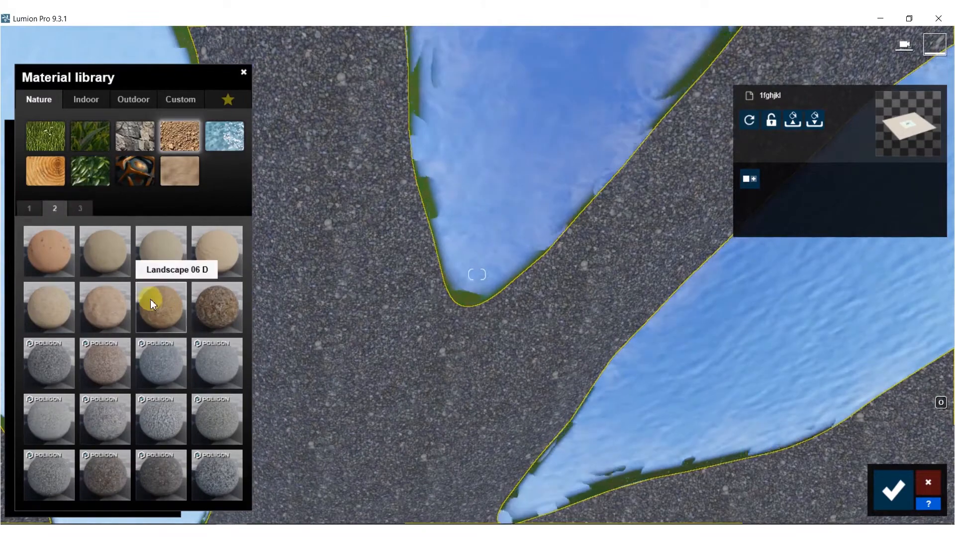
{"action": "left_click", "coordinate": [173, 304]}
{"action": "left_click", "coordinate": [208, 302]}
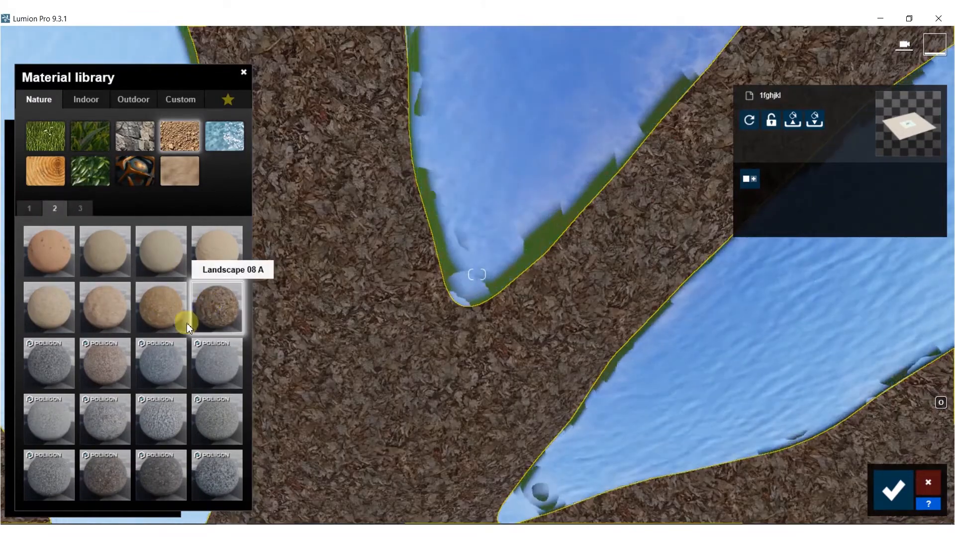
{"action": "left_click", "coordinate": [105, 370]}
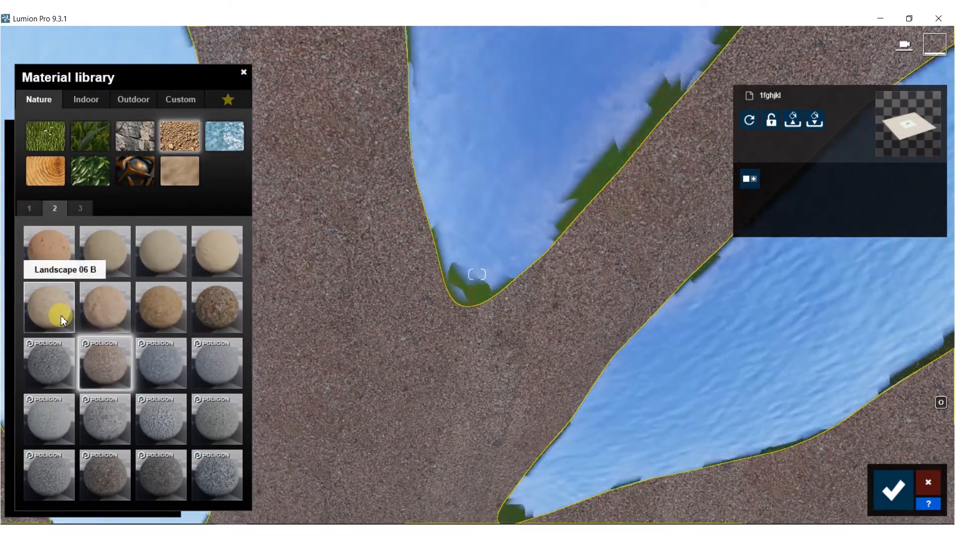
{"action": "left_click", "coordinate": [56, 312]}
{"action": "left_click", "coordinate": [107, 314]}
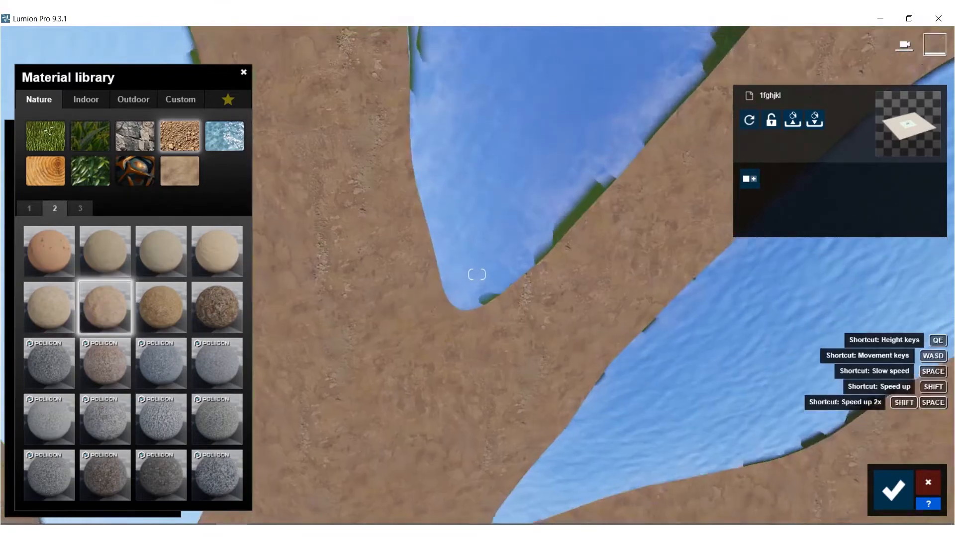
{"action": "scroll", "coordinate": [404, 239], "scroll_direction": "up", "scroll_amount": 3}
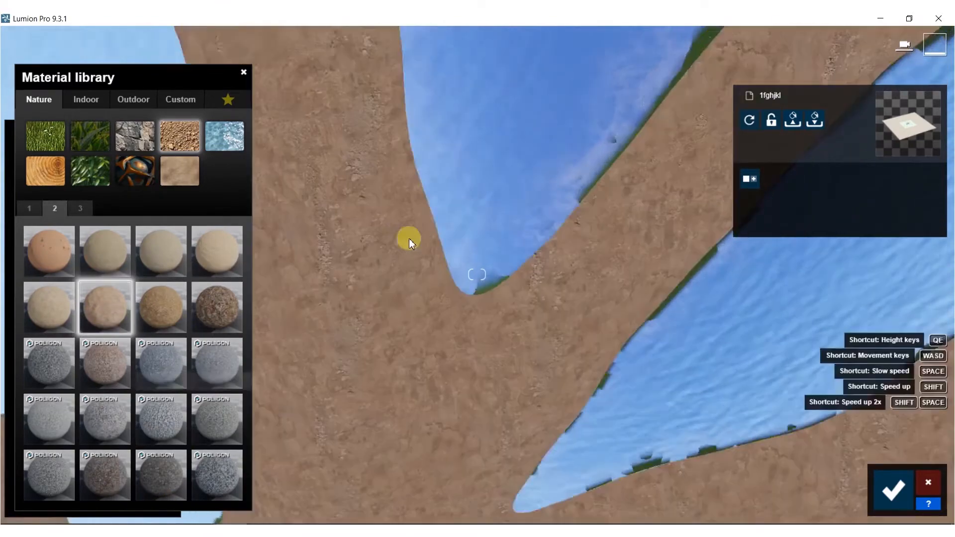
Compare further Soil materials on the terrain surface, including Landscape 02 B, Landscape 06 B, Ground 015 2048 and Ground 005 2048
{"action": "left_click", "coordinate": [57, 243]}
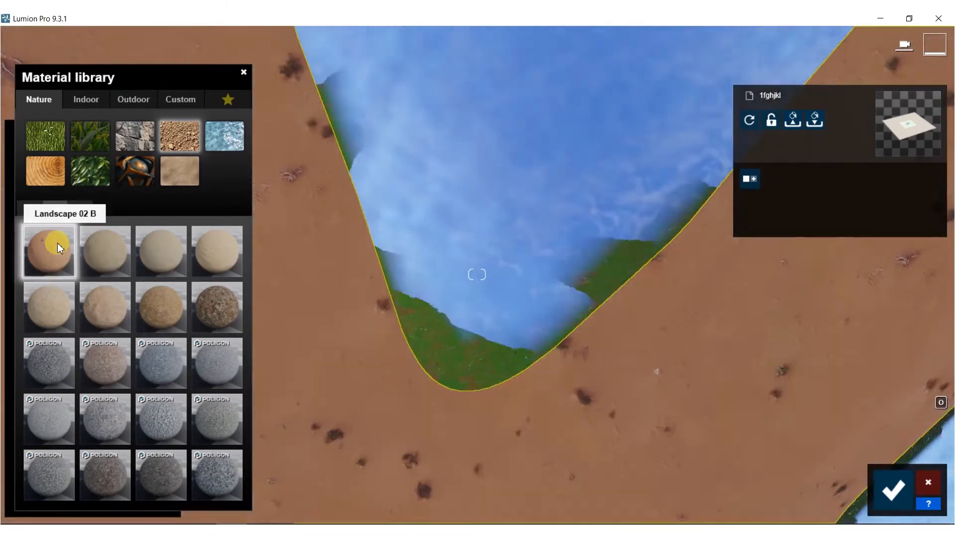
{"action": "left_click", "coordinate": [68, 299]}
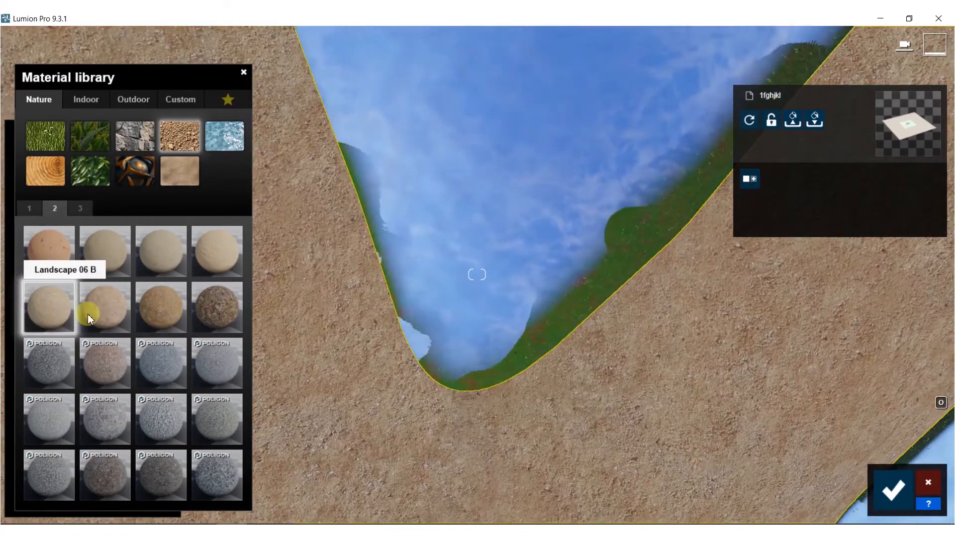
{"action": "left_click", "coordinate": [31, 207]}
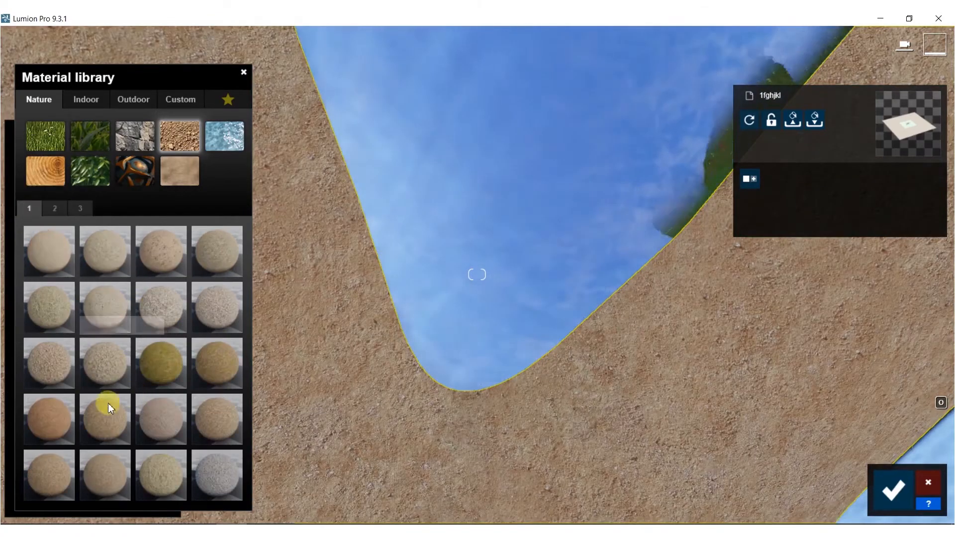
{"action": "left_click", "coordinate": [221, 412]}
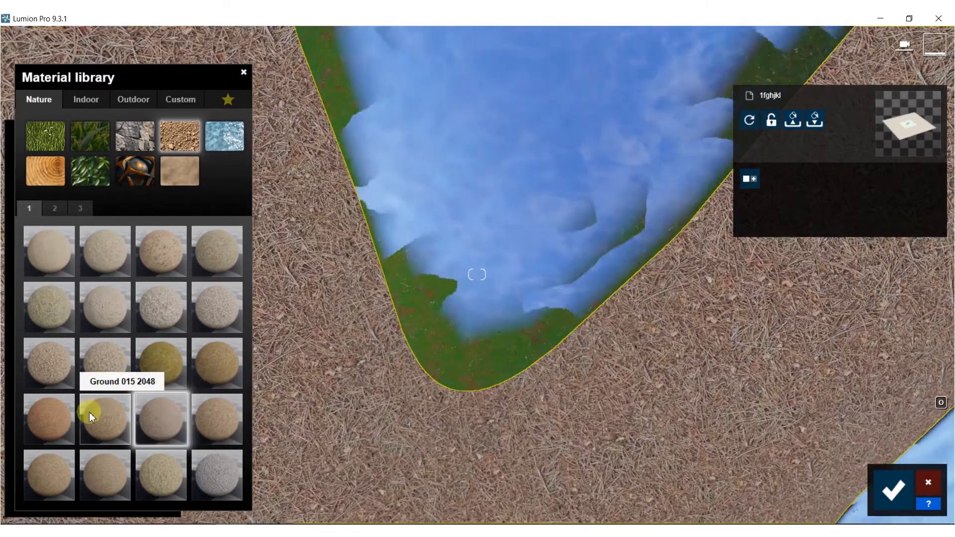
{"action": "left_click", "coordinate": [97, 411]}
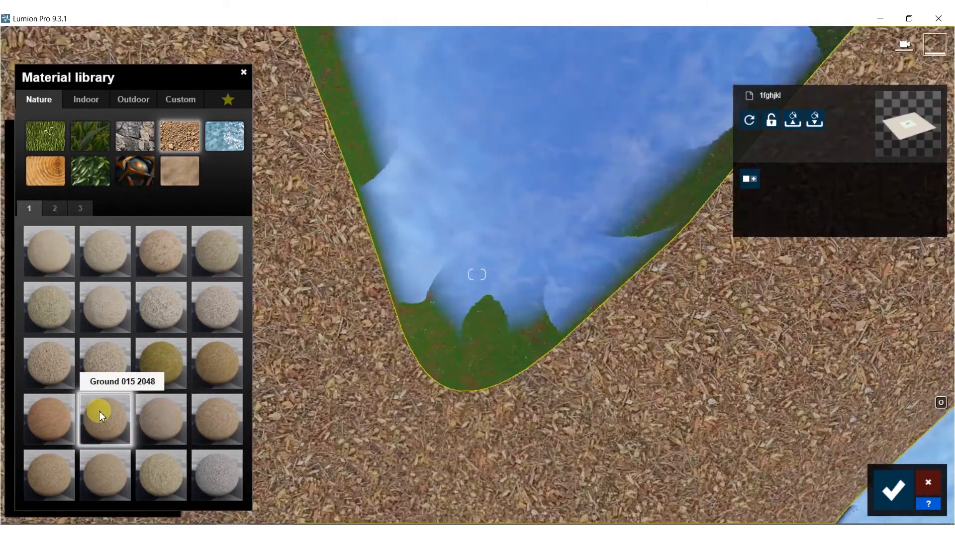
{"action": "left_click", "coordinate": [214, 370]}
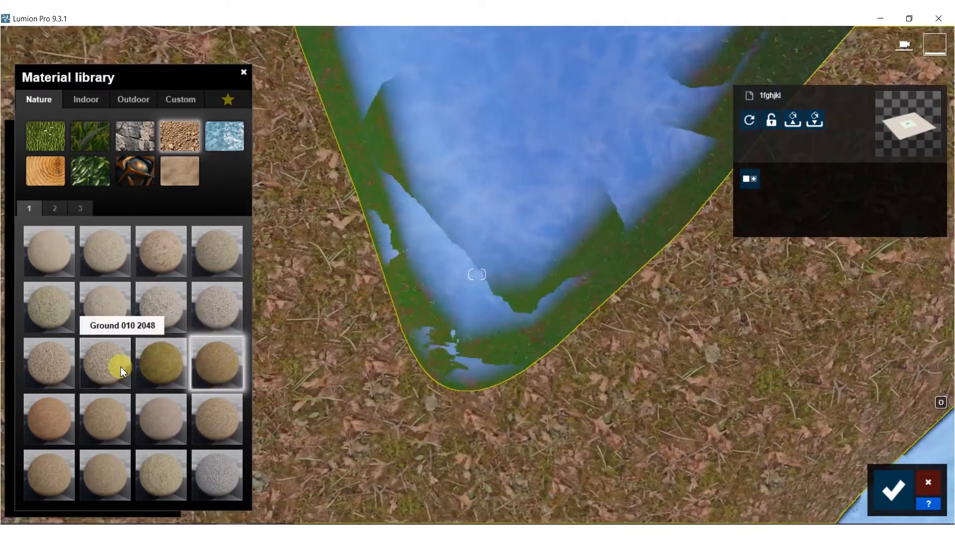
{"action": "left_click", "coordinate": [66, 361]}
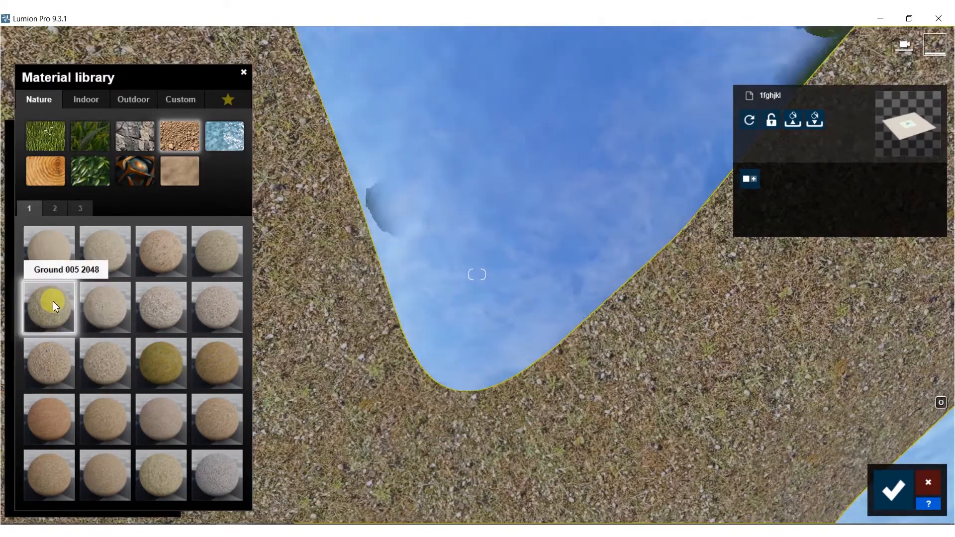
{"action": "left_click", "coordinate": [53, 300]}
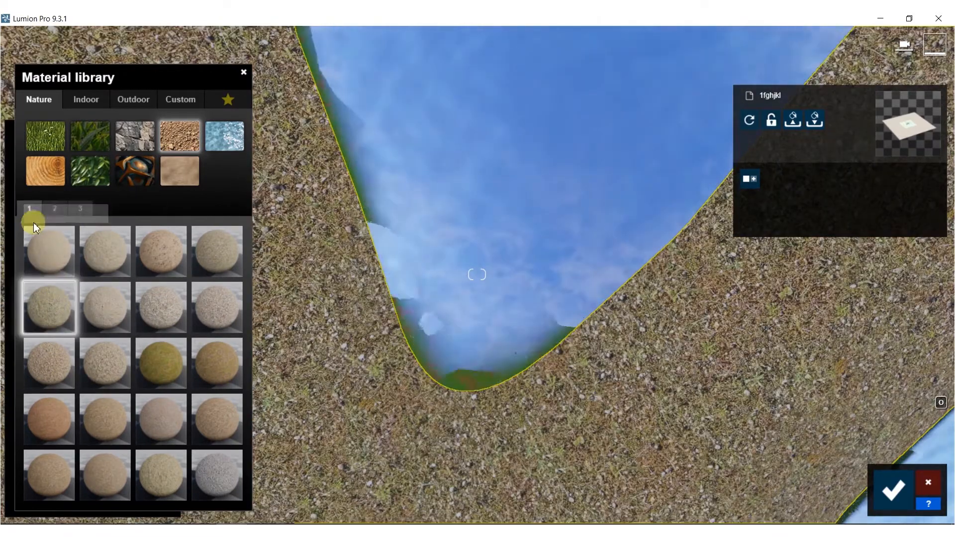
Apply the Landscape 06 C soil material to the terrain surface after trying Landscape 06 B once more
{"action": "left_click", "coordinate": [52, 209]}
{"action": "left_click", "coordinate": [46, 309]}
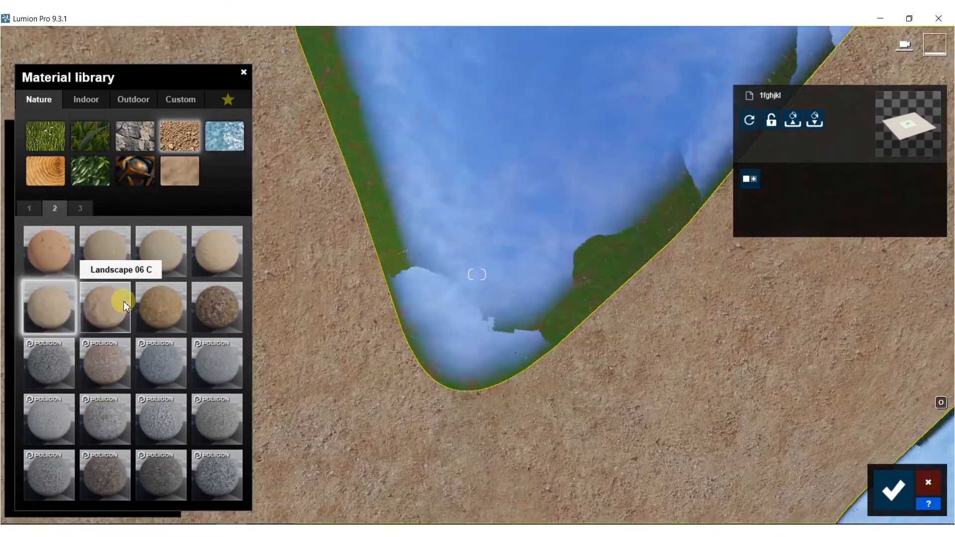
{"action": "left_click", "coordinate": [119, 299]}
{"action": "key", "text": "shift+1"}
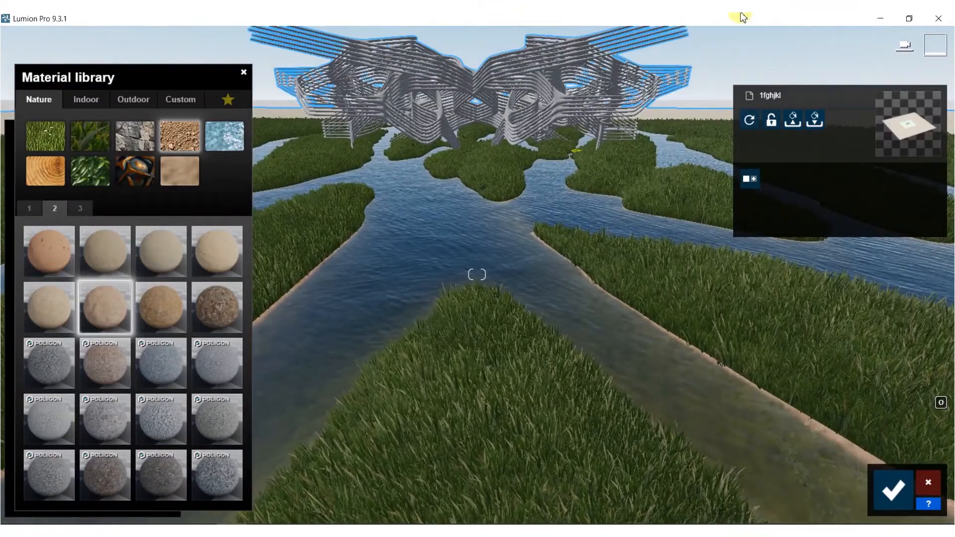
Try the Leaves2 material on the mesh strips of the building structure and bring up its material properties
{"action": "key", "text": "shift+1"}
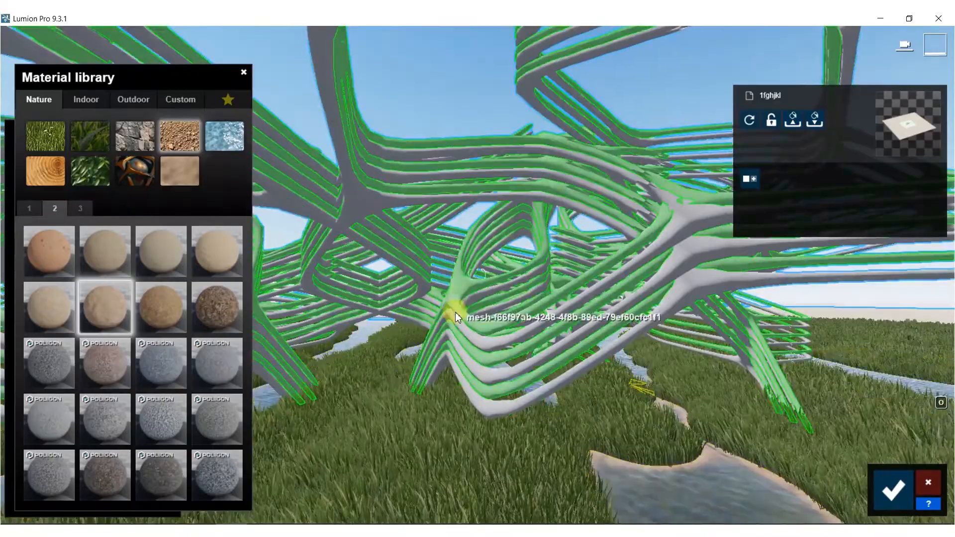
{"action": "left_click", "coordinate": [462, 296]}
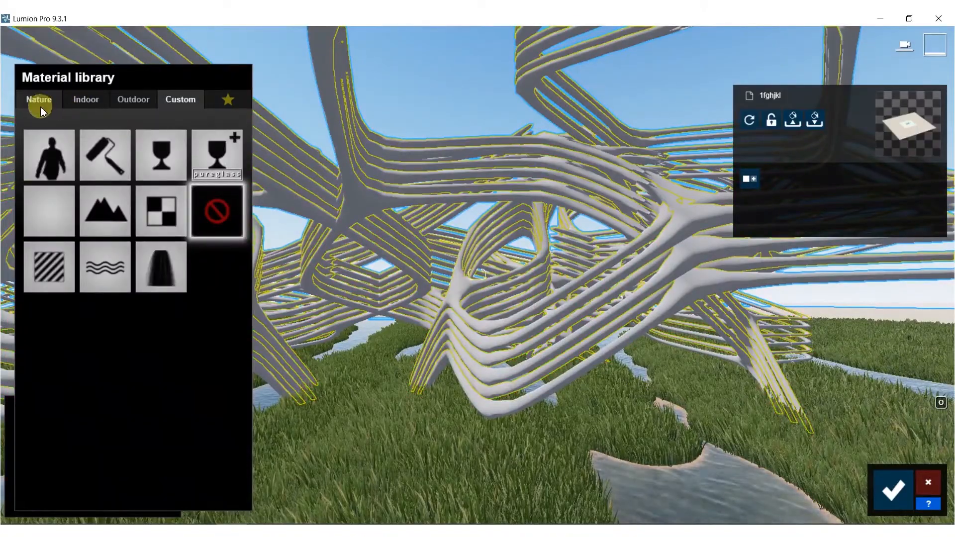
{"action": "left_click", "coordinate": [39, 102]}
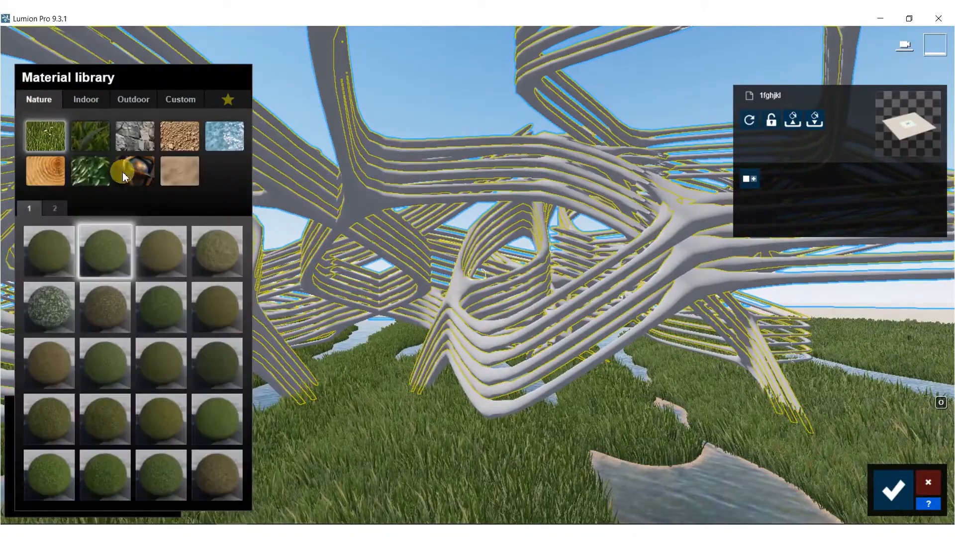
{"action": "left_click", "coordinate": [92, 171]}
{"action": "left_click", "coordinate": [115, 263]}
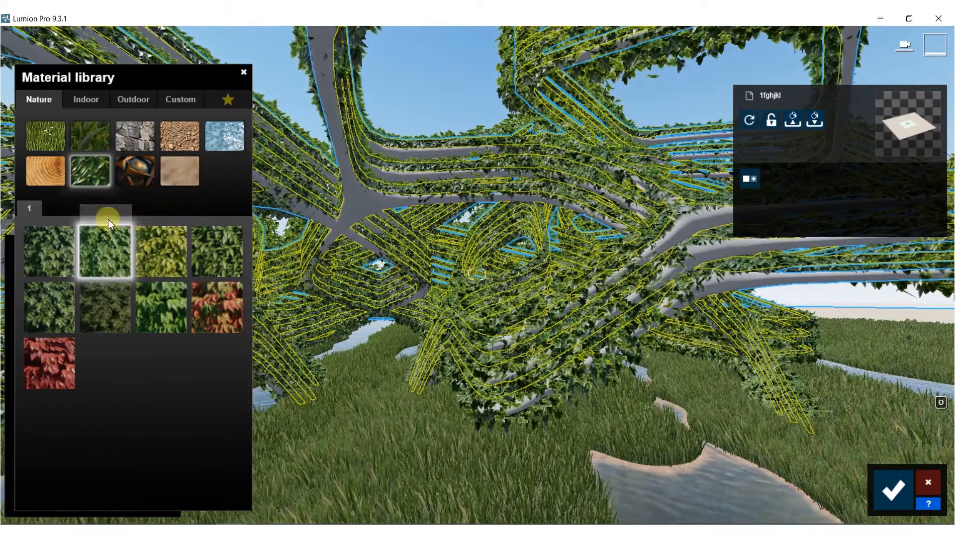
{"action": "left_click", "coordinate": [113, 251]}
Try a Spread of 0.1, a minimal Leaves Size and the highest Leaves Type on the Leaves2 strips
{"action": "left_click_drag", "start_coordinate": [45, 395], "coordinate": [42, 403]}
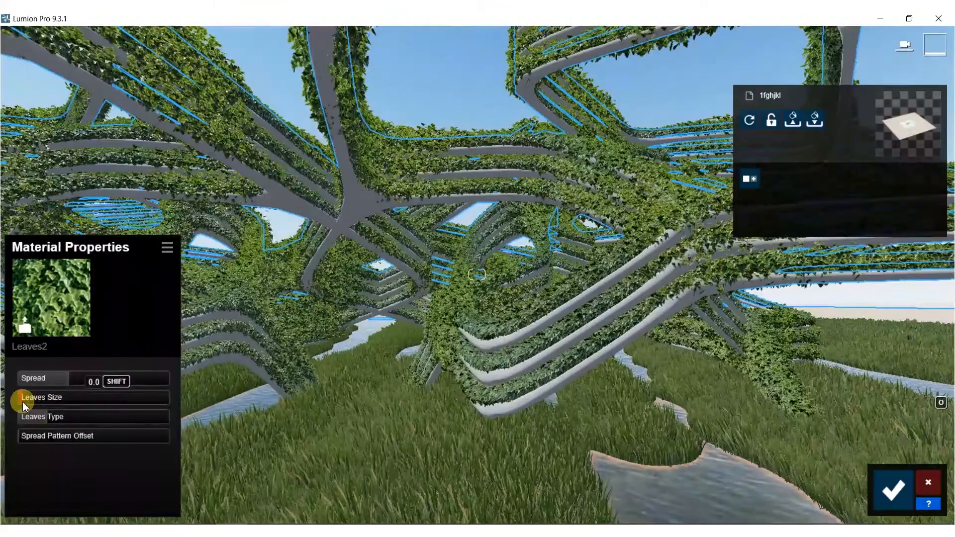
{"action": "left_click_drag", "start_coordinate": [55, 379], "coordinate": [34, 365]}
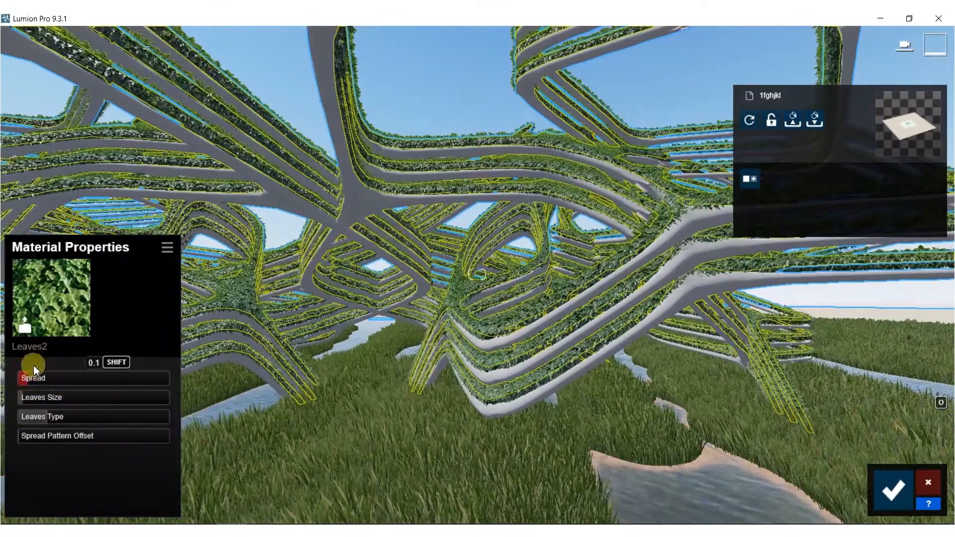
{"action": "left_click_drag", "start_coordinate": [24, 401], "coordinate": [153, 417]}
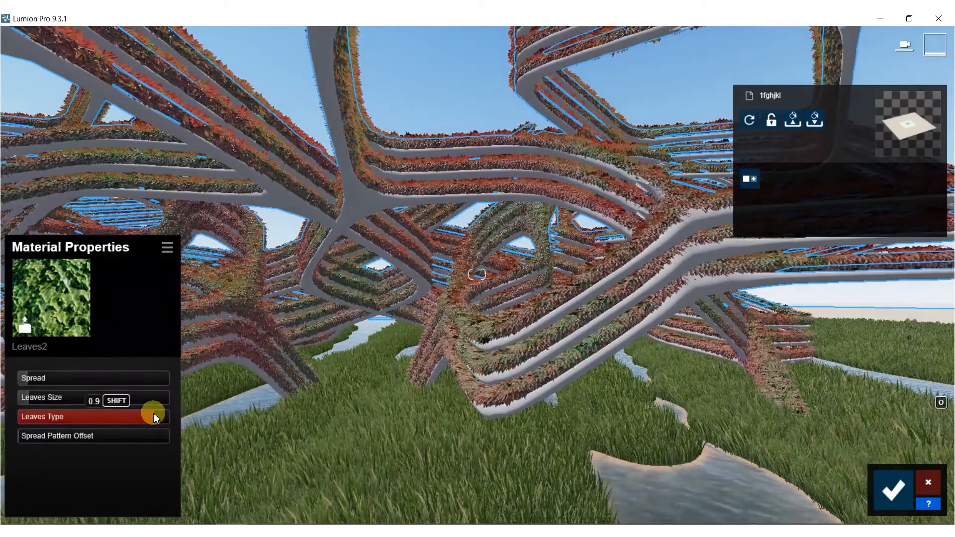
{"action": "scroll", "coordinate": [297, 339], "scroll_direction": "down", "scroll_amount": 5}
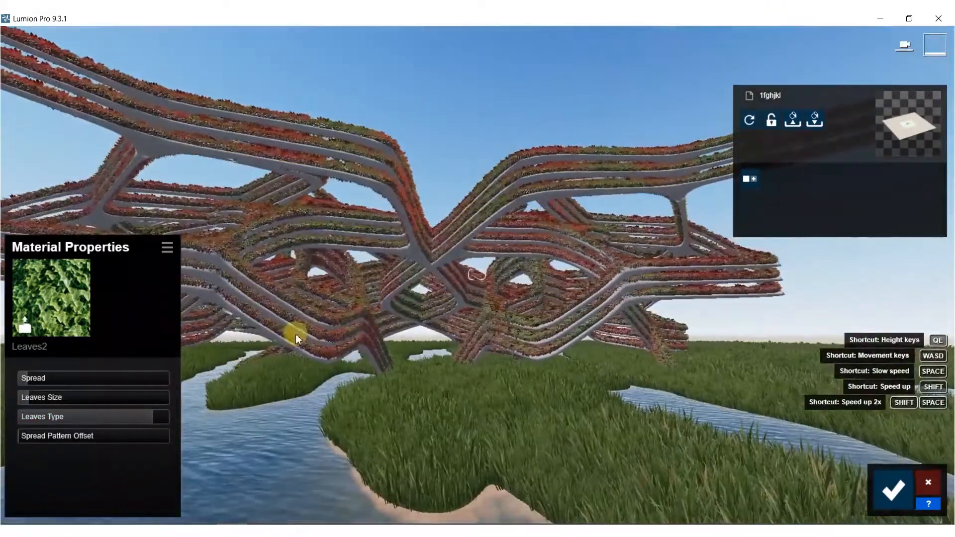
{"action": "left_click_drag", "start_coordinate": [154, 421], "coordinate": [178, 421]}
{"action": "scroll", "coordinate": [432, 371], "scroll_direction": "up", "scroll_amount": 3}
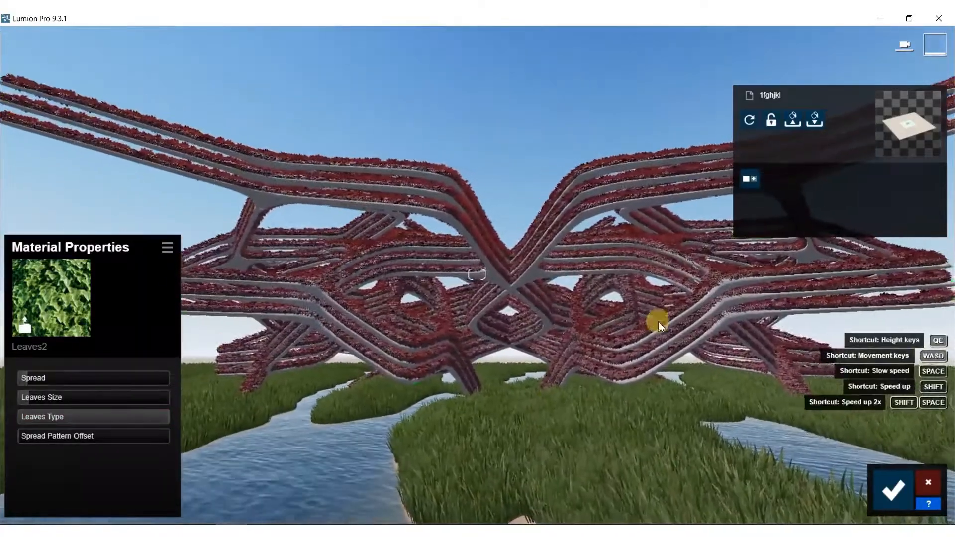
Replace the leaves on the strips with Brown and Grey Fur after trying Black and White Fur and the brown-and-white spotted fur
{"action": "left_click", "coordinate": [22, 323]}
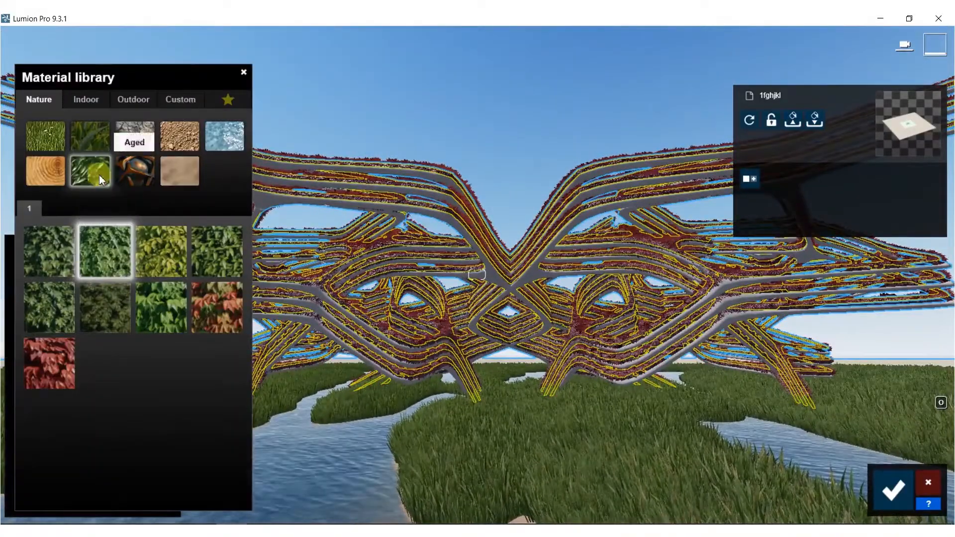
{"action": "left_click", "coordinate": [179, 169]}
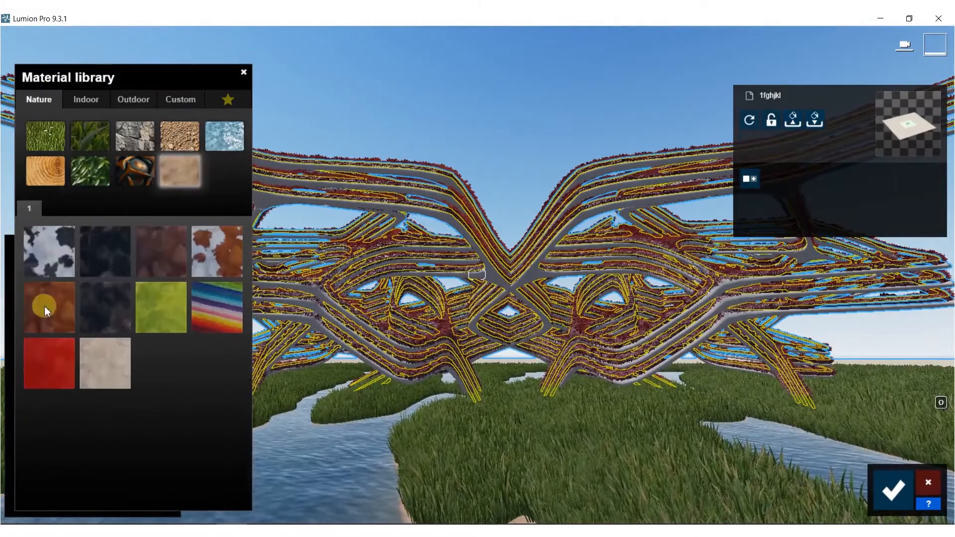
{"action": "left_click", "coordinate": [221, 246]}
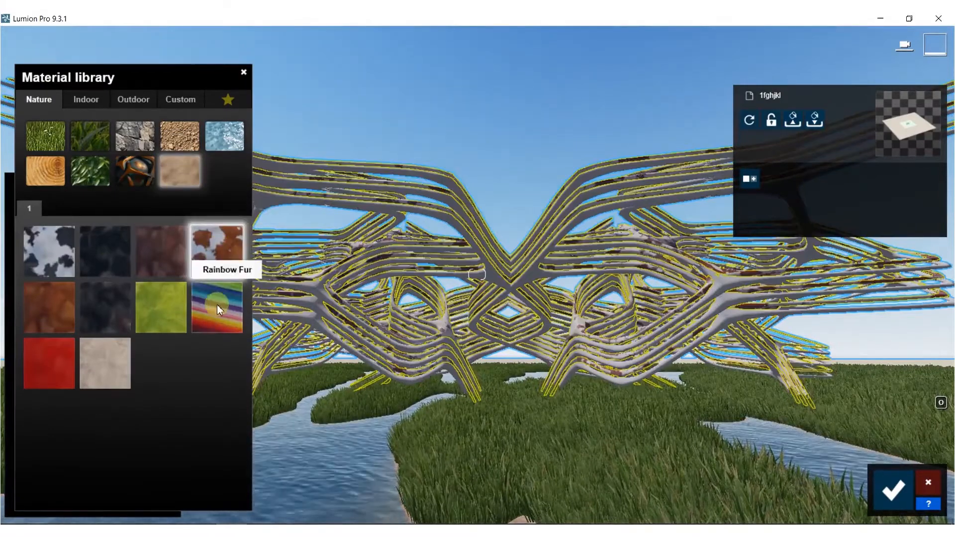
{"action": "left_click", "coordinate": [43, 262]}
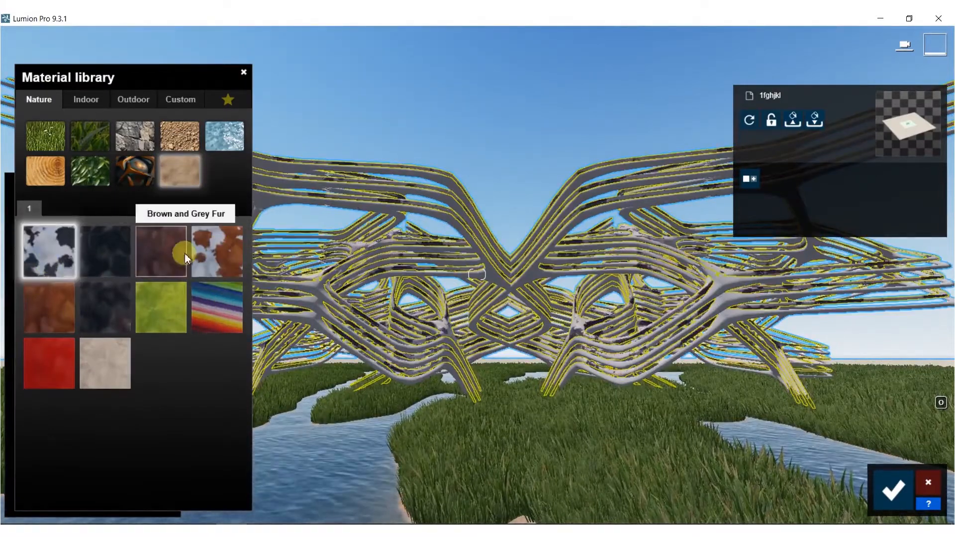
{"action": "left_click", "coordinate": [209, 253]}
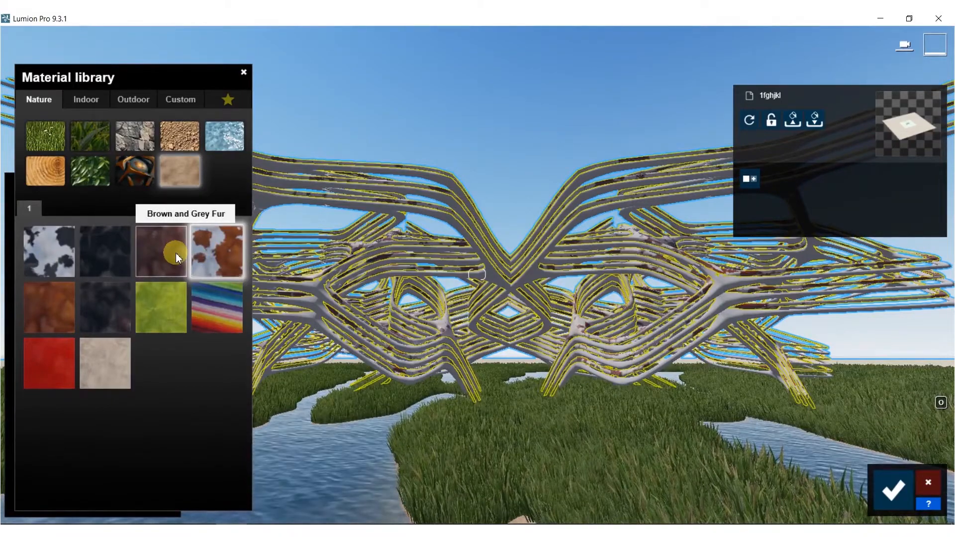
{"action": "left_click", "coordinate": [177, 254]}
{"action": "key", "text": "w"}
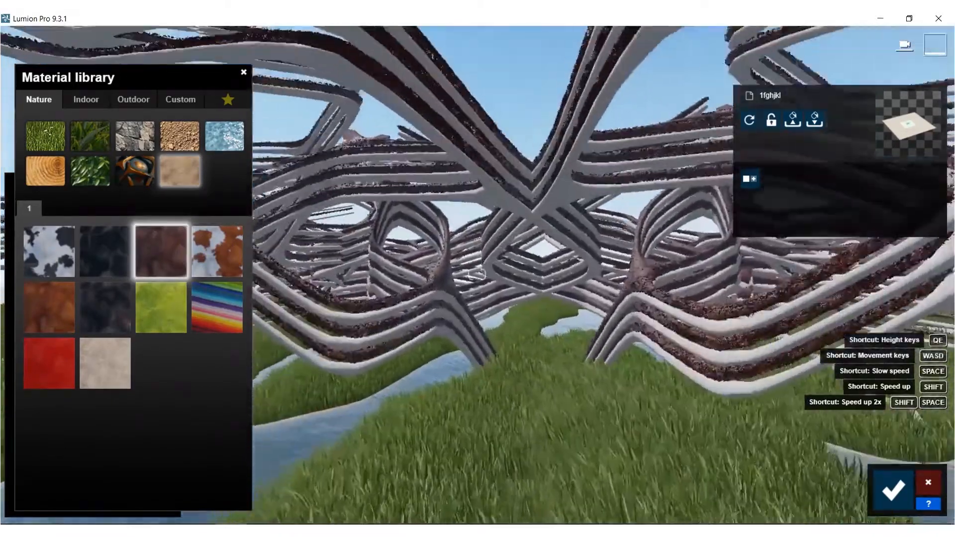
{"action": "right_click_drag", "start_coordinate": [476, 275], "coordinate": [332, 282]}
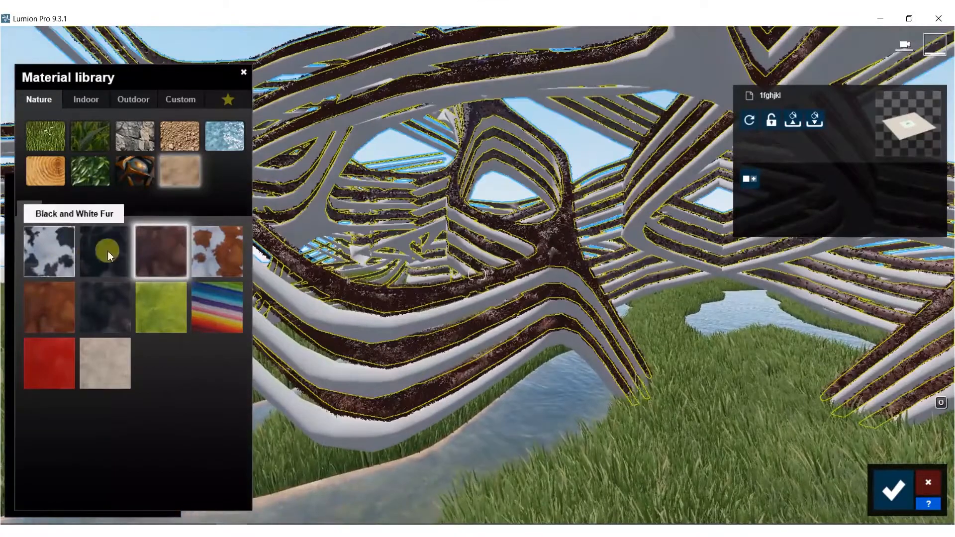
Lengthen the Brown and Grey Fur, set Gravity Force to 1.0, lower Velvet Scale and set Roughness to 0.0
{"action": "left_click", "coordinate": [162, 242]}
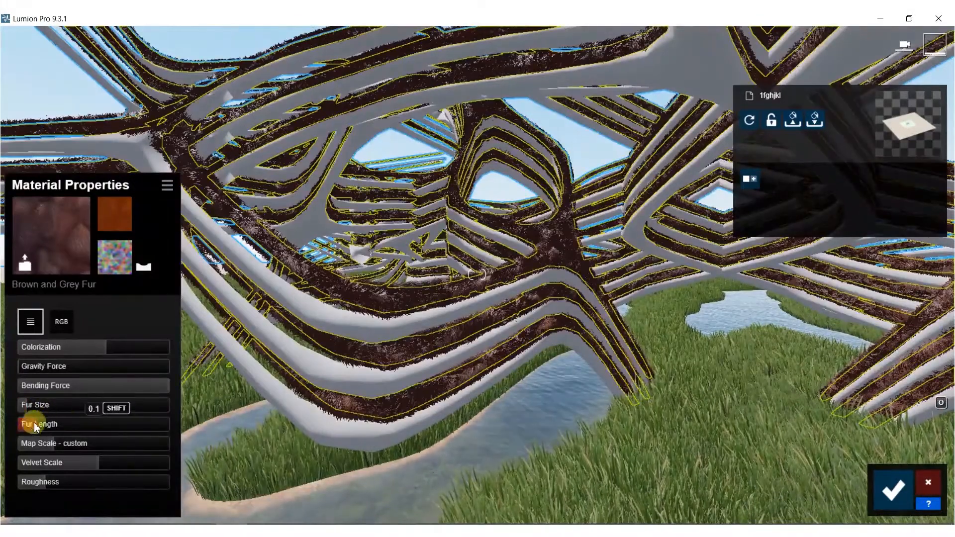
{"action": "left_click_drag", "start_coordinate": [37, 427], "coordinate": [79, 429]}
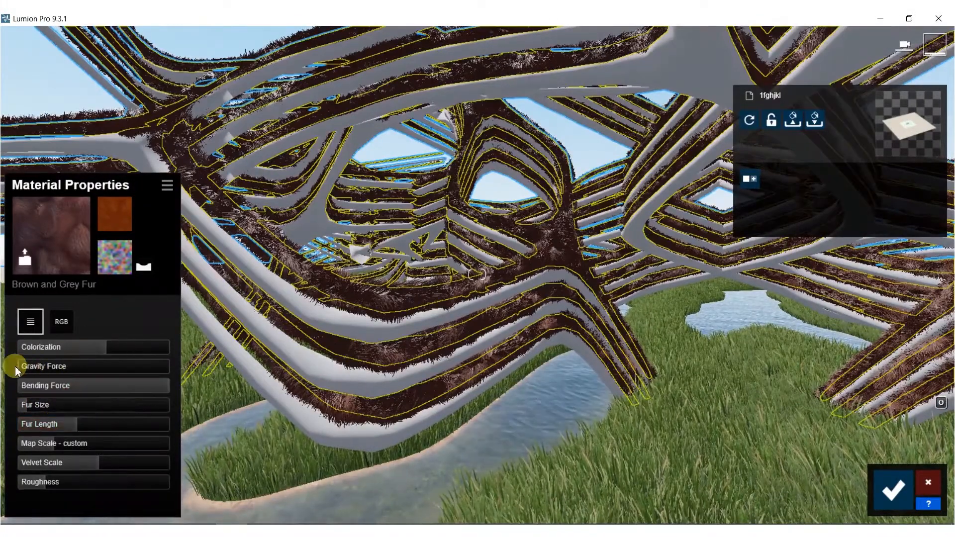
{"action": "left_click_drag", "start_coordinate": [46, 370], "coordinate": [292, 354]}
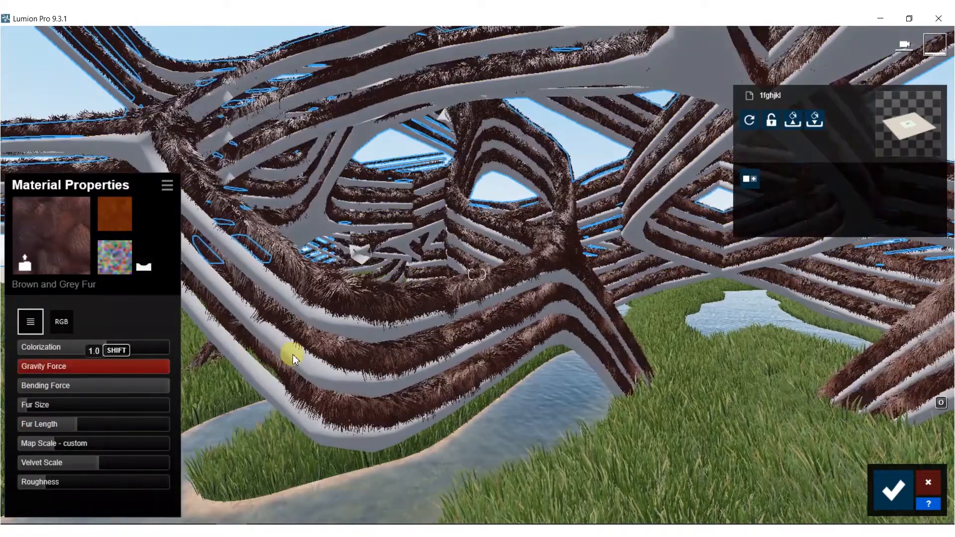
{"action": "left_click_drag", "start_coordinate": [111, 461], "coordinate": [2, 487]}
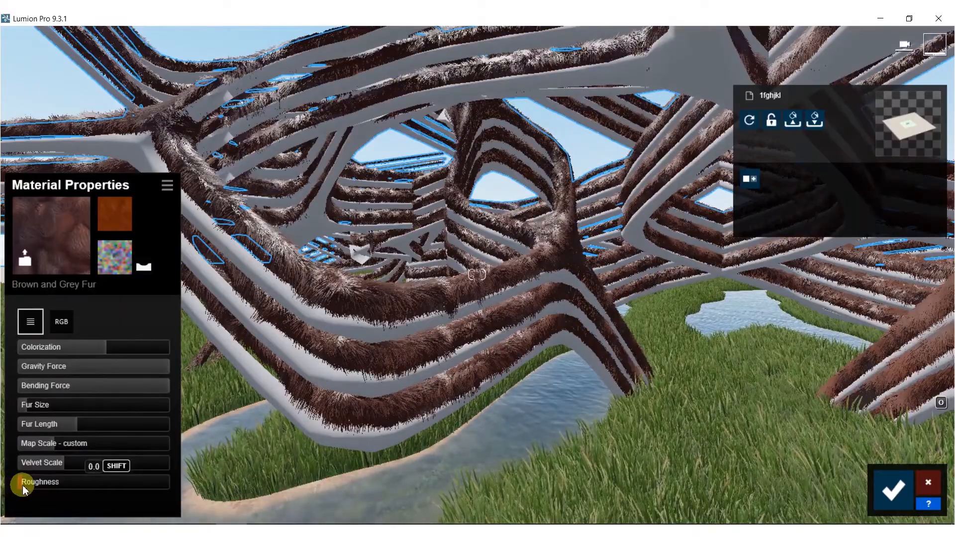
Apply the indoor tile material Polii TilesMarble 063 2k to the building's Material-STUCCO surface
{"action": "right_click_drag", "start_coordinate": [509, 224], "coordinate": [450, 243]}
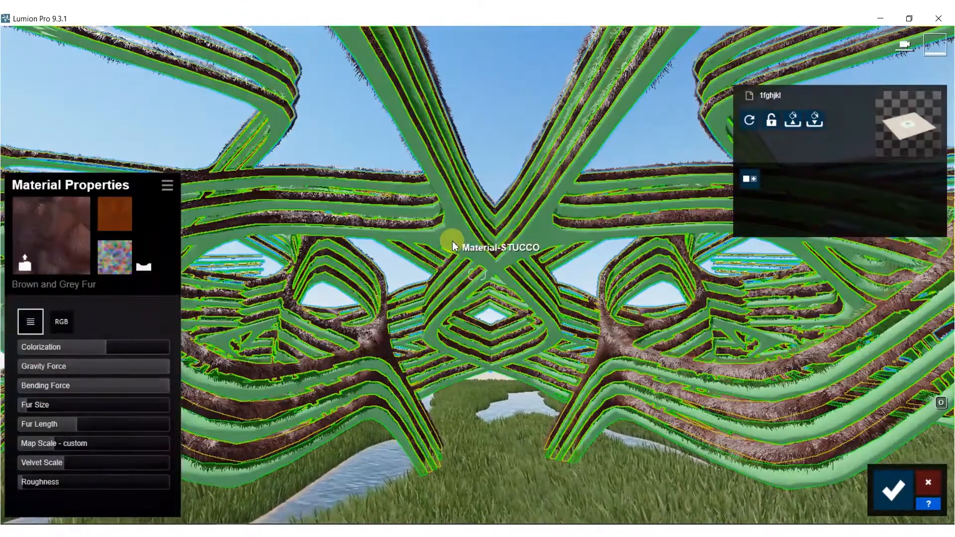
{"action": "left_click", "coordinate": [450, 245]}
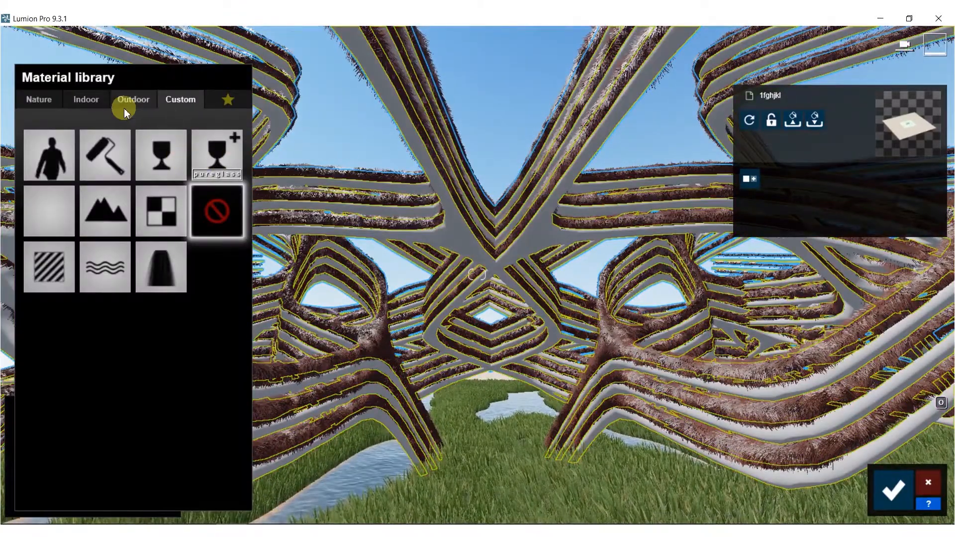
{"action": "left_click", "coordinate": [126, 107]}
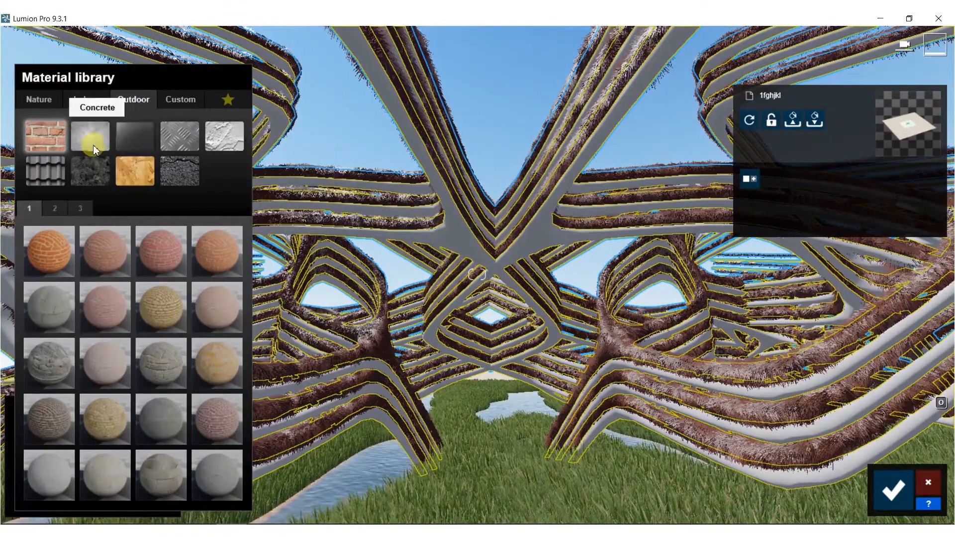
{"action": "left_click", "coordinate": [82, 99]}
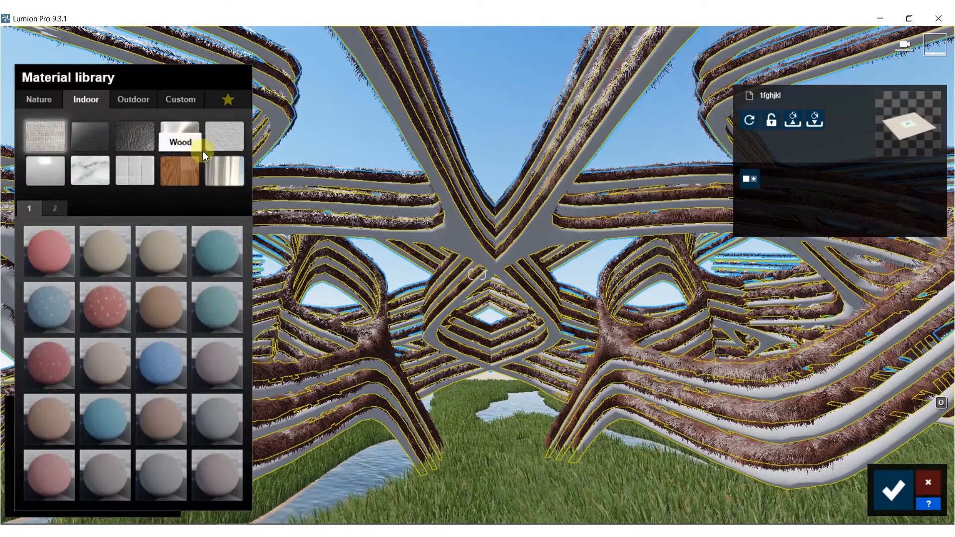
{"action": "left_click", "coordinate": [30, 175]}
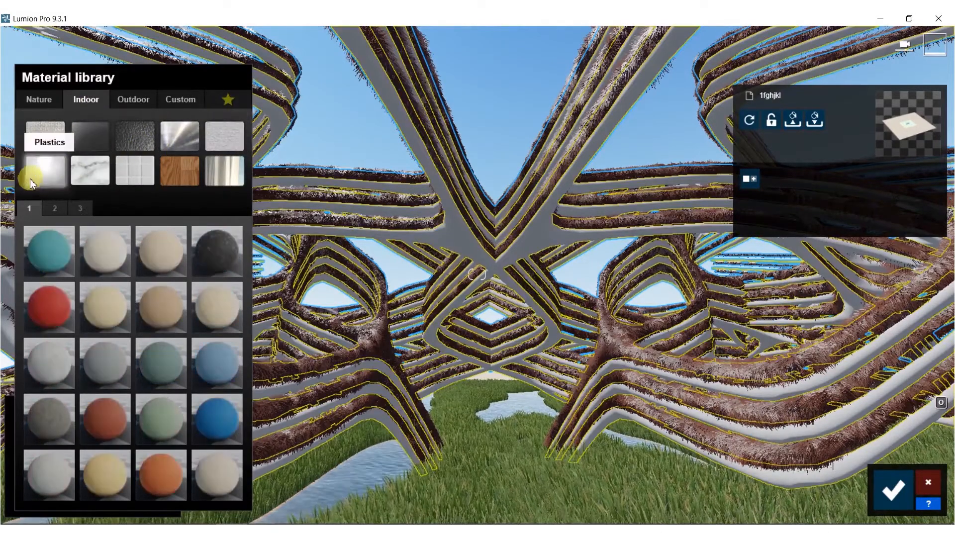
{"action": "left_click", "coordinate": [88, 181]}
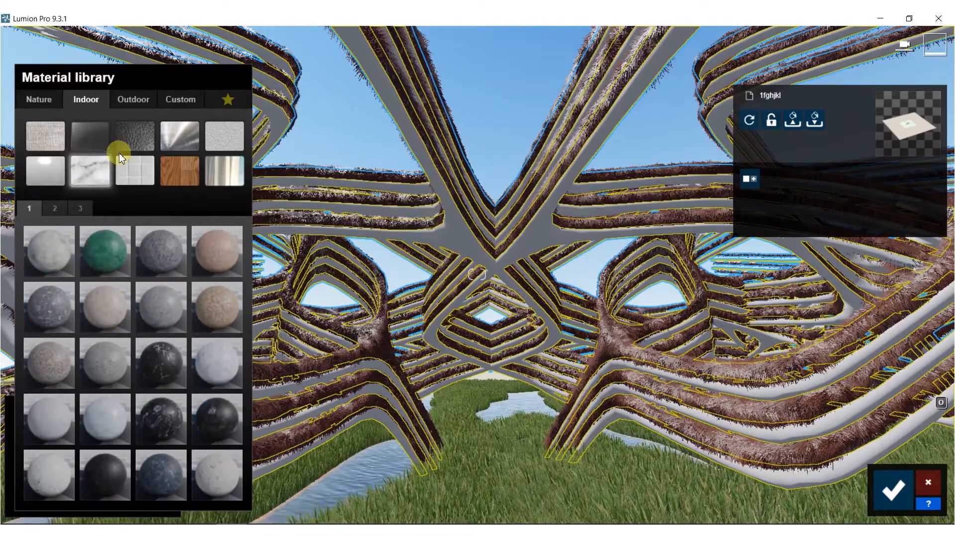
{"action": "left_click", "coordinate": [133, 173]}
{"action": "left_click", "coordinate": [100, 422]}
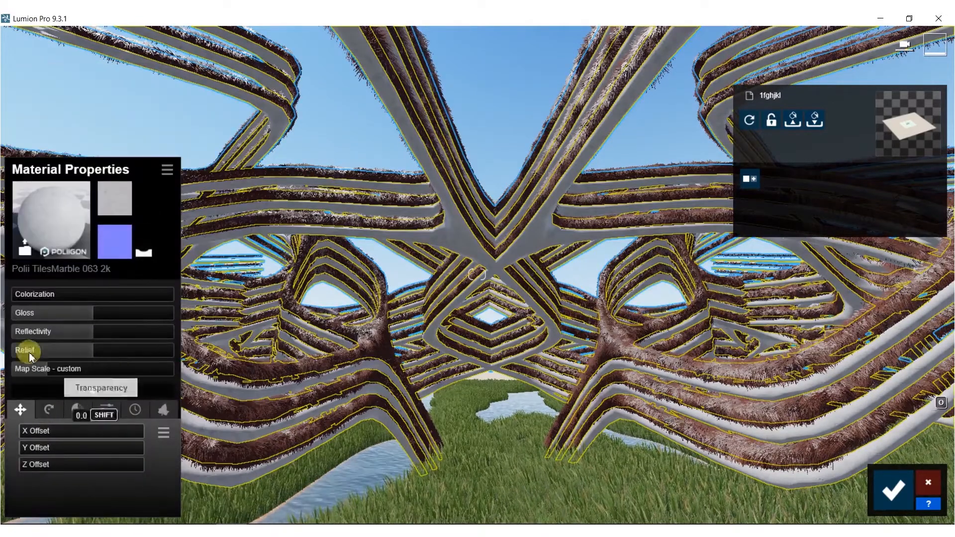
Raise the marble tile's Gloss, lower its Reflectivity, increase its Map Scale and save the material changes
{"action": "left_click_drag", "start_coordinate": [109, 333], "coordinate": [39, 334]}
{"action": "key", "text": "s"}
{"action": "right_click_drag", "start_coordinate": [445, 283], "coordinate": [452, 290]}
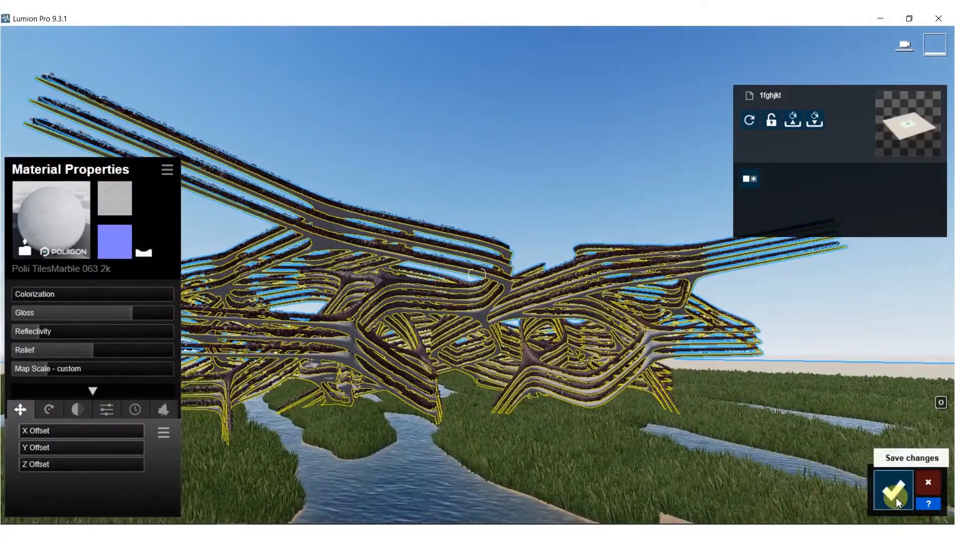
{"action": "left_click", "coordinate": [893, 490]}
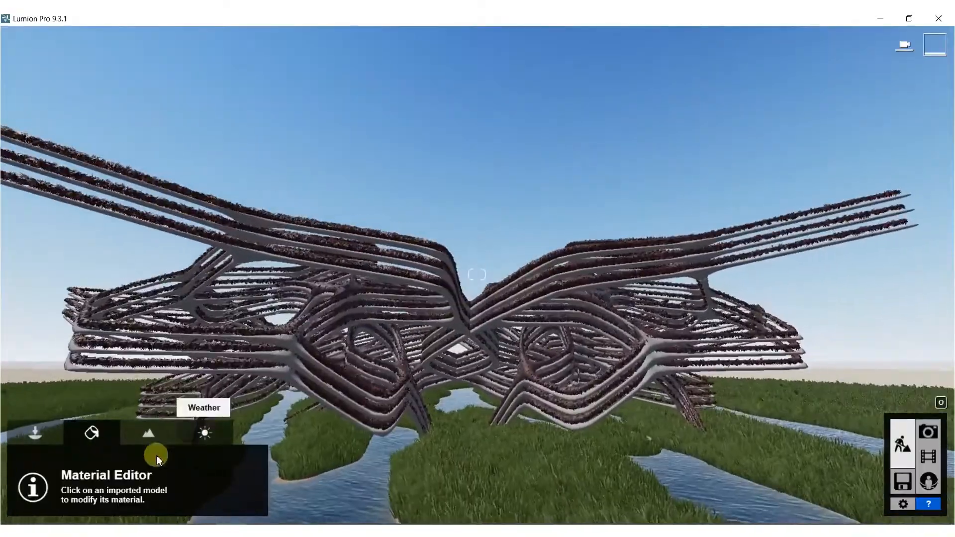
Place clumps of a tall grass plant from the Nature Library on the grassy bank in front of the building
{"action": "left_click", "coordinate": [32, 429]}
{"action": "key", "text": "s"}
{"action": "right_click_drag", "start_coordinate": [398, 323], "coordinate": [392, 317]}
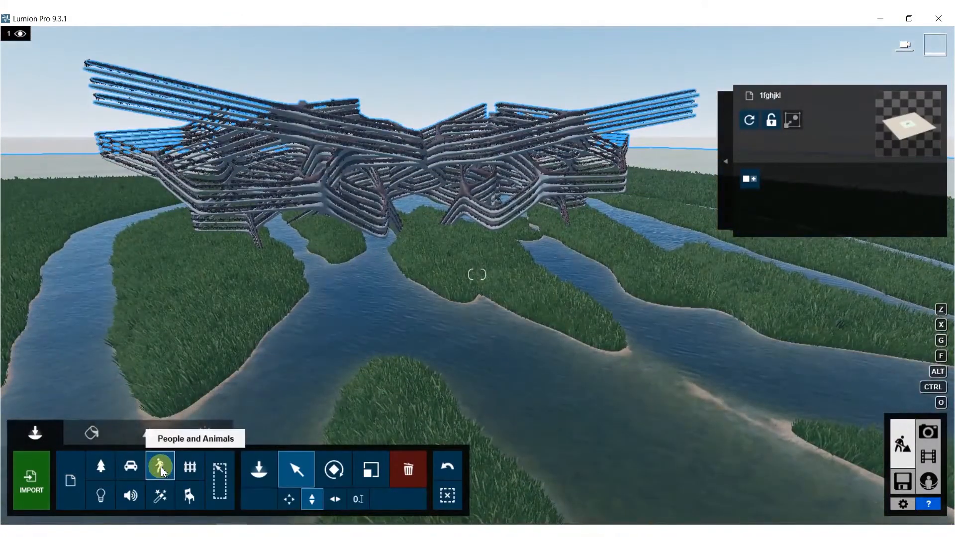
{"action": "left_click", "coordinate": [161, 465]}
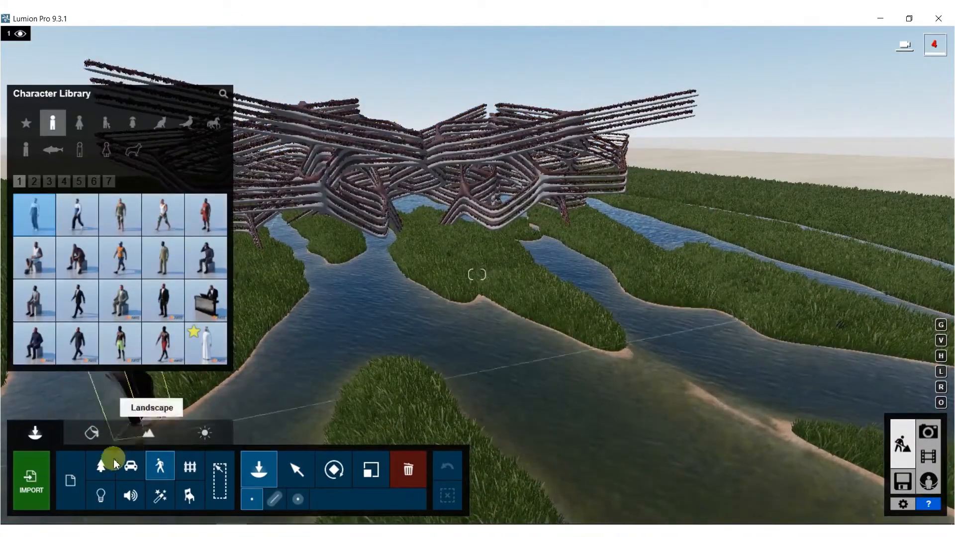
{"action": "left_click", "coordinate": [101, 465]}
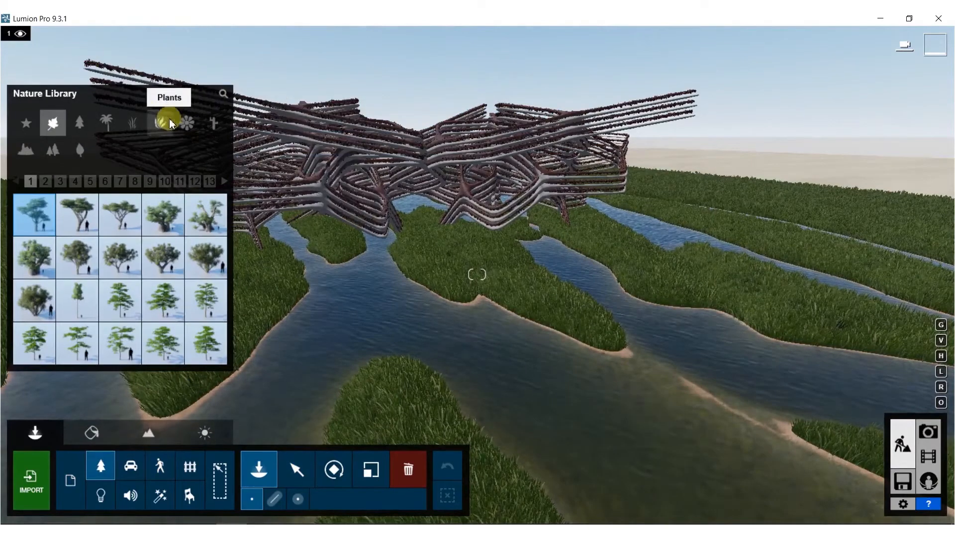
{"action": "left_click", "coordinate": [132, 122]}
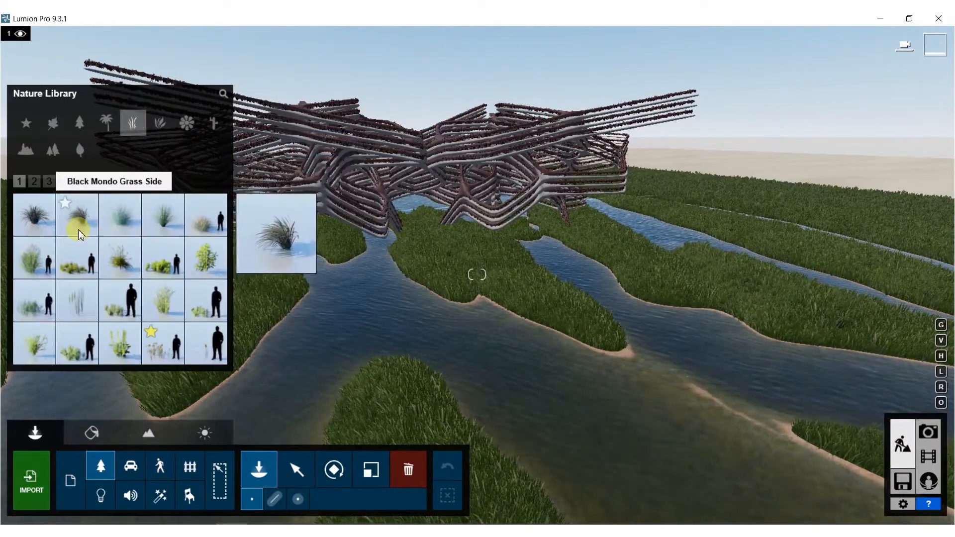
{"action": "left_click", "coordinate": [159, 353]}
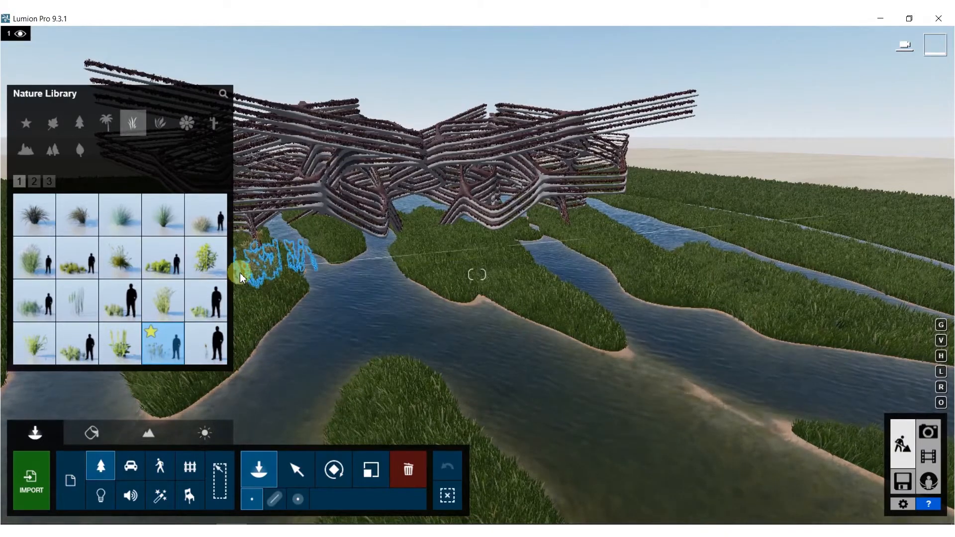
{"action": "key", "text": "s"}
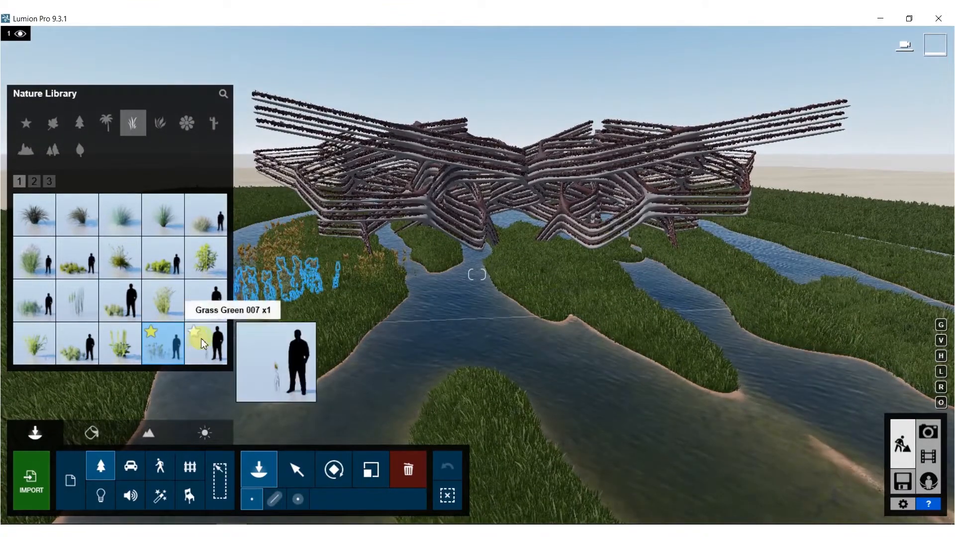
Place Grass Green 007 x1 plants along the central bank and Nafray Swamp Foxtail clumps on the banks in front of the building
{"action": "left_click", "coordinate": [193, 349]}
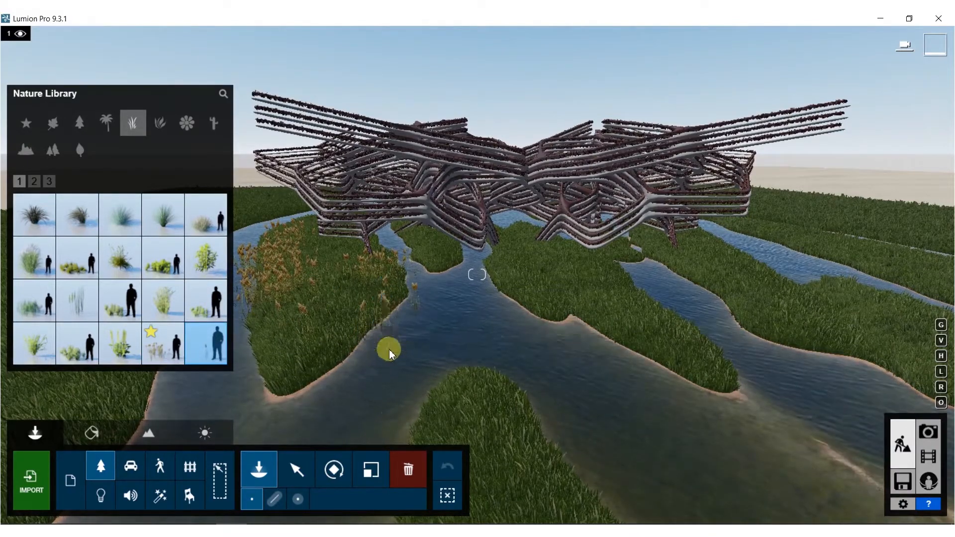
{"action": "left_click", "coordinate": [564, 313]}
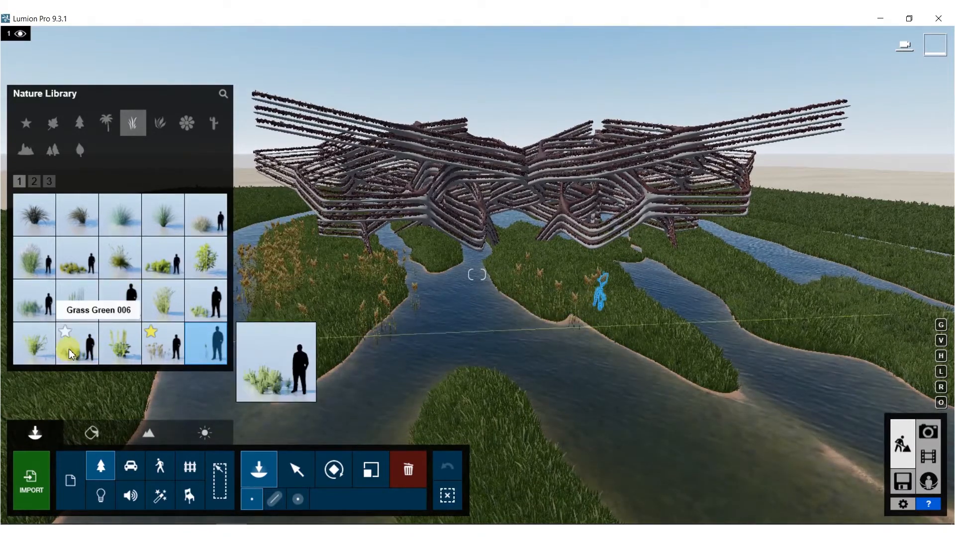
{"action": "mouse_move", "coordinate": [92, 226]}
{"action": "left_click", "coordinate": [32, 182]}
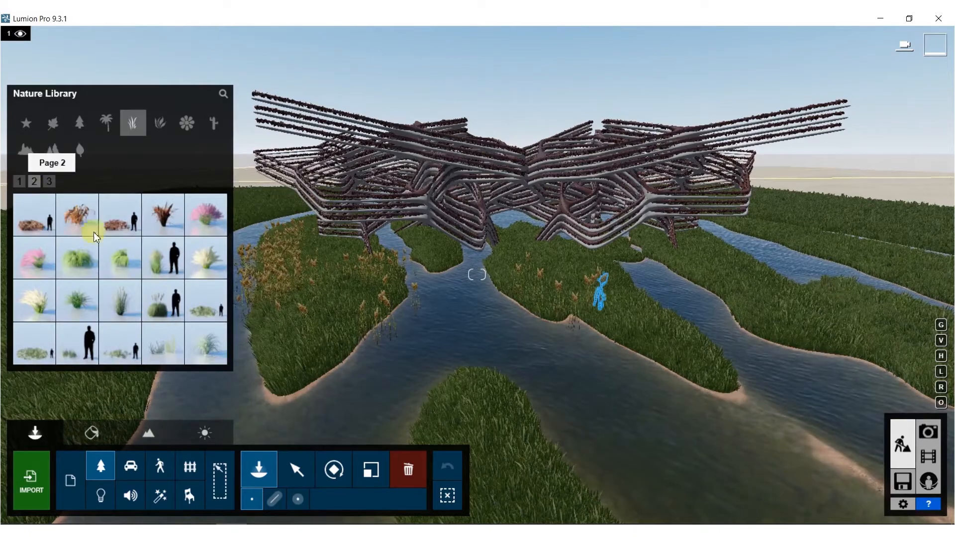
{"action": "mouse_move", "coordinate": [132, 314]}
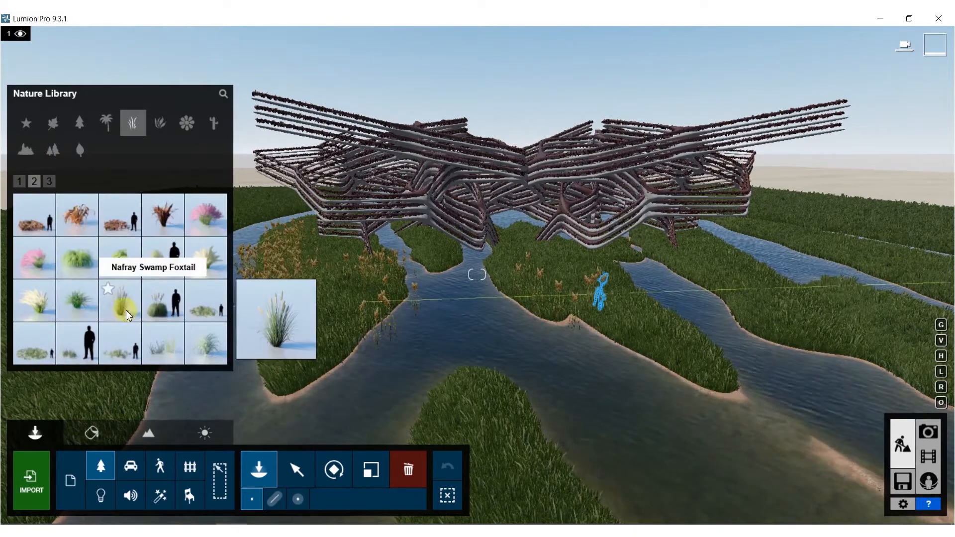
{"action": "left_click", "coordinate": [128, 315]}
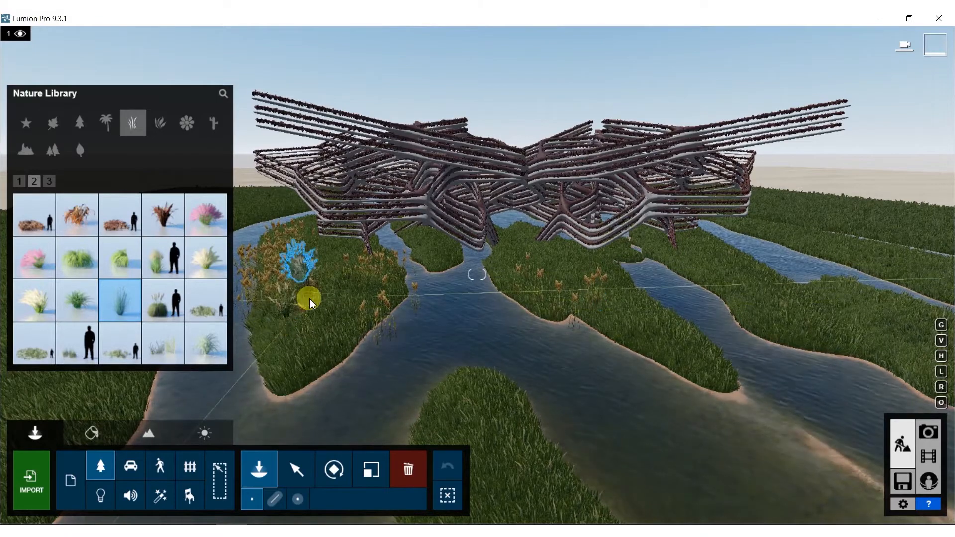
{"action": "left_click", "coordinate": [328, 274]}
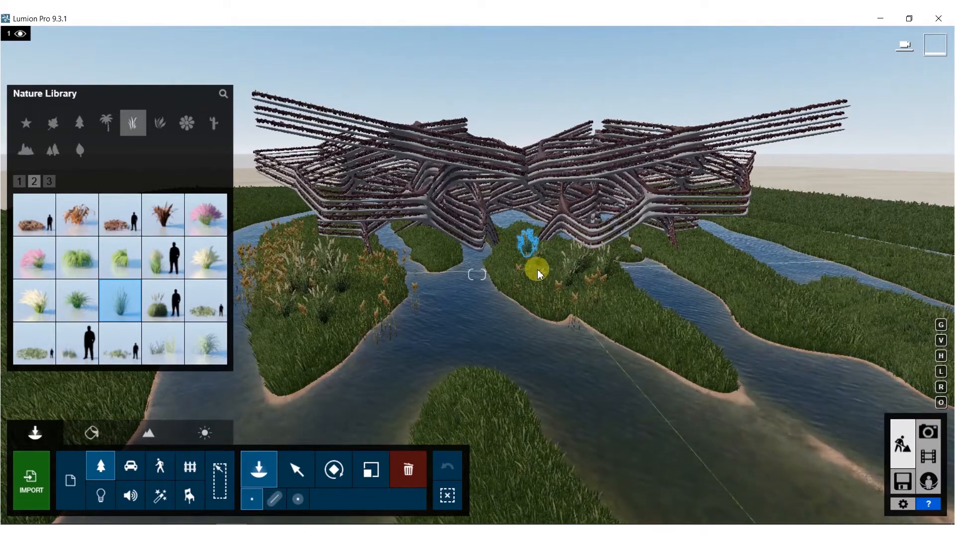
Add several other grass varieties, both low and bushy, to the banks around the building and along the water
{"action": "left_click", "coordinate": [112, 355]}
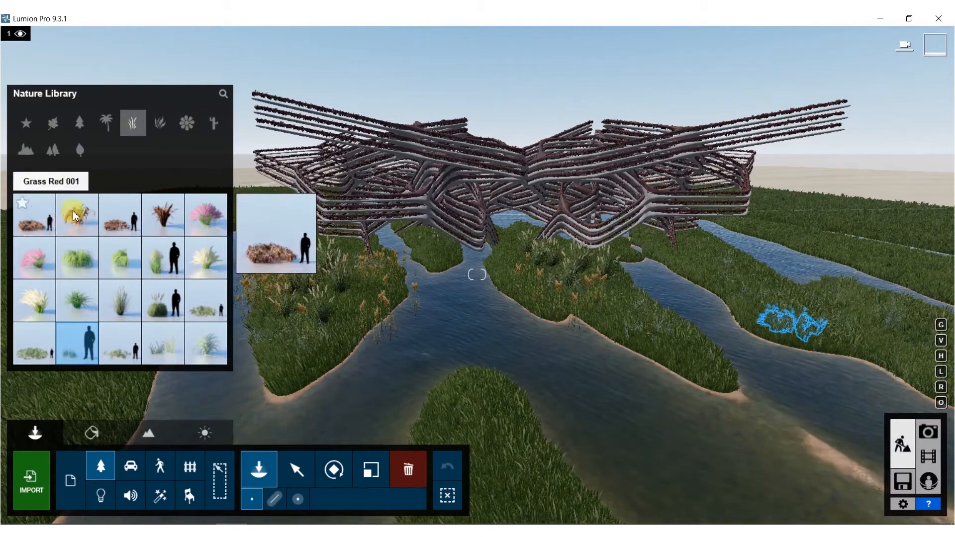
{"action": "mouse_move", "coordinate": [88, 311]}
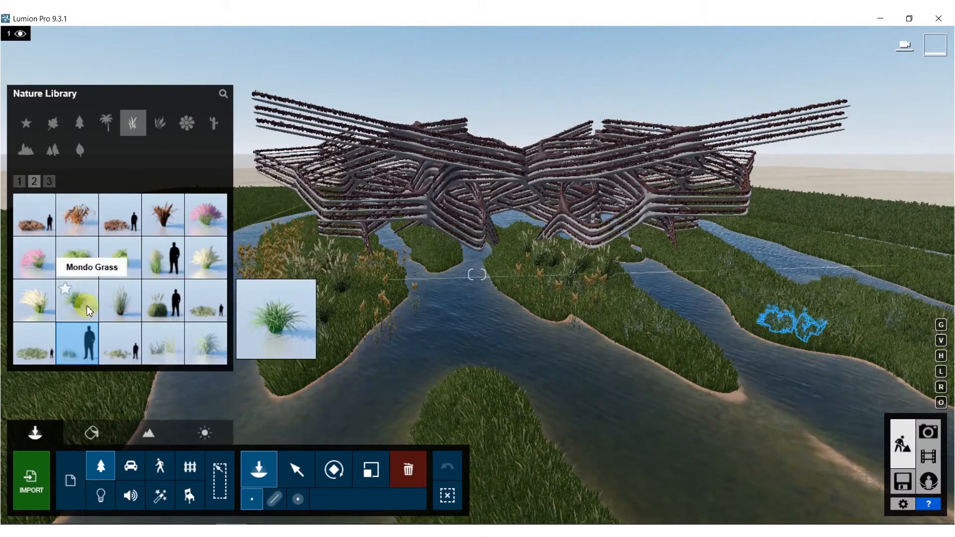
{"action": "left_click", "coordinate": [162, 300]}
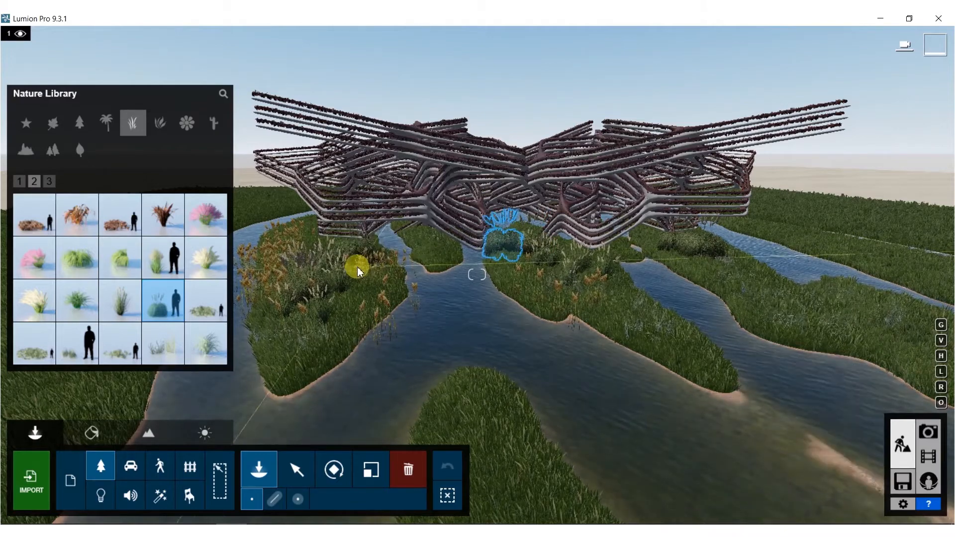
{"action": "left_click", "coordinate": [160, 346]}
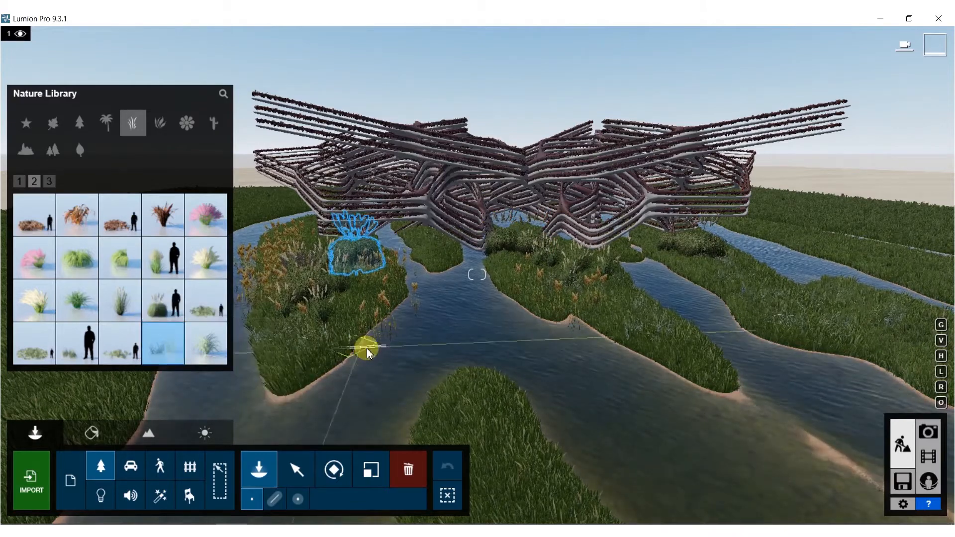
{"action": "left_click", "coordinate": [19, 180]}
{"action": "left_click", "coordinate": [131, 264]}
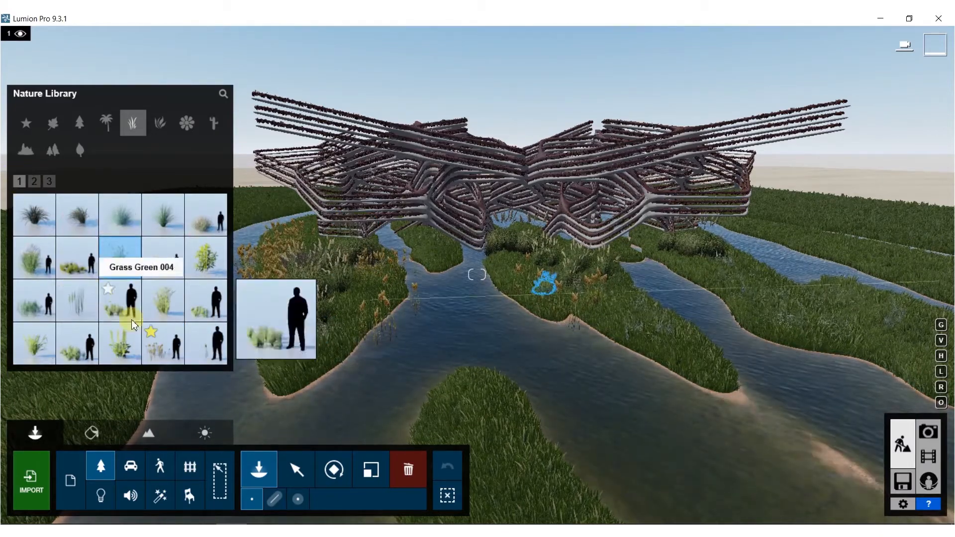
Spread the favourited orange reed grass over the bank across the channel and place Grass Green 007 x1 plants near the water edges
{"action": "left_click", "coordinate": [162, 343]}
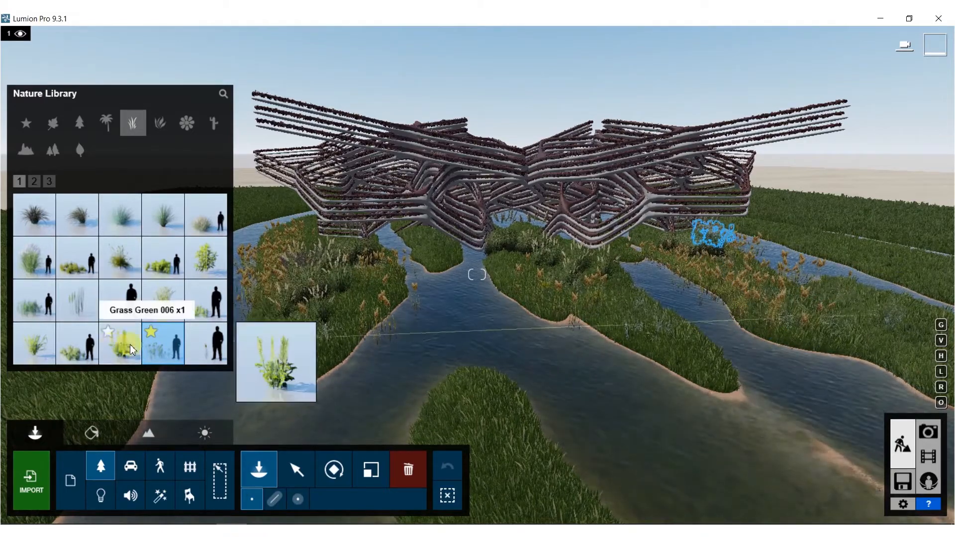
{"action": "left_click", "coordinate": [213, 346]}
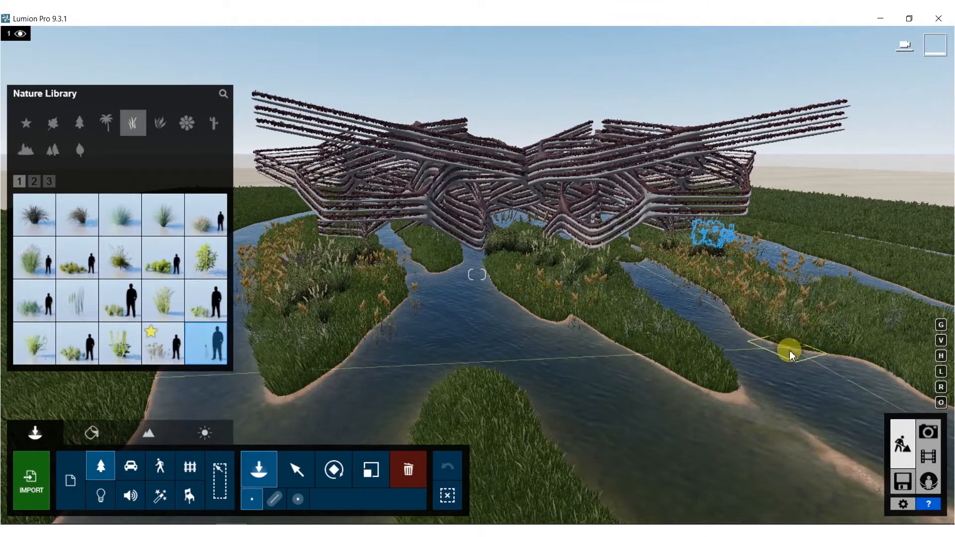
{"action": "left_click", "coordinate": [883, 378]}
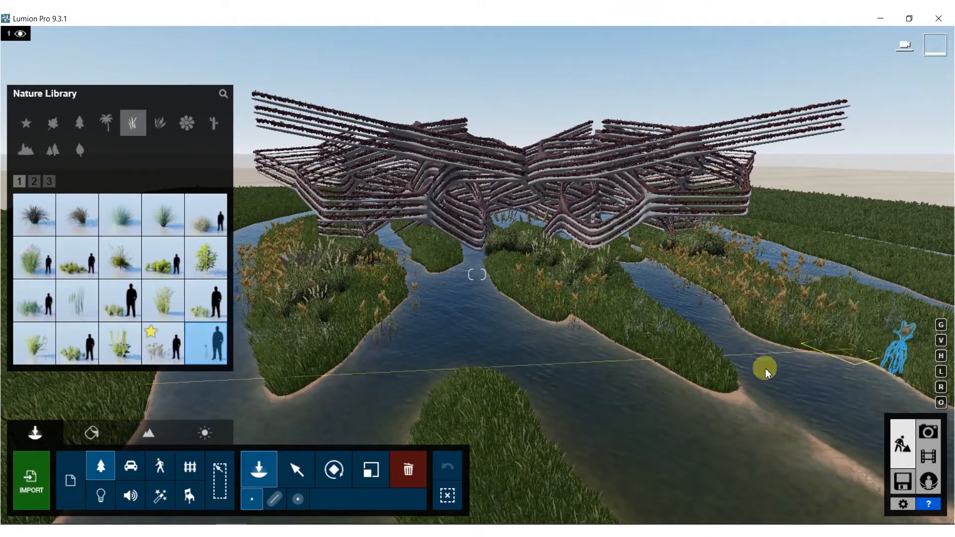
{"action": "left_click", "coordinate": [643, 350]}
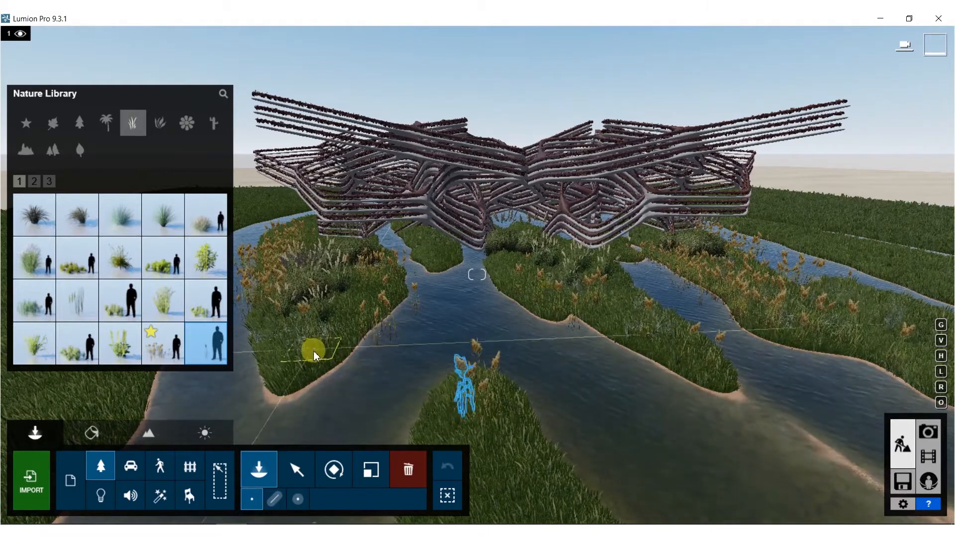
Place thin upright grass on the central bank and scatter the favourited orange reed grass over the outer banks on both sides of the building
{"action": "left_click", "coordinate": [80, 299]}
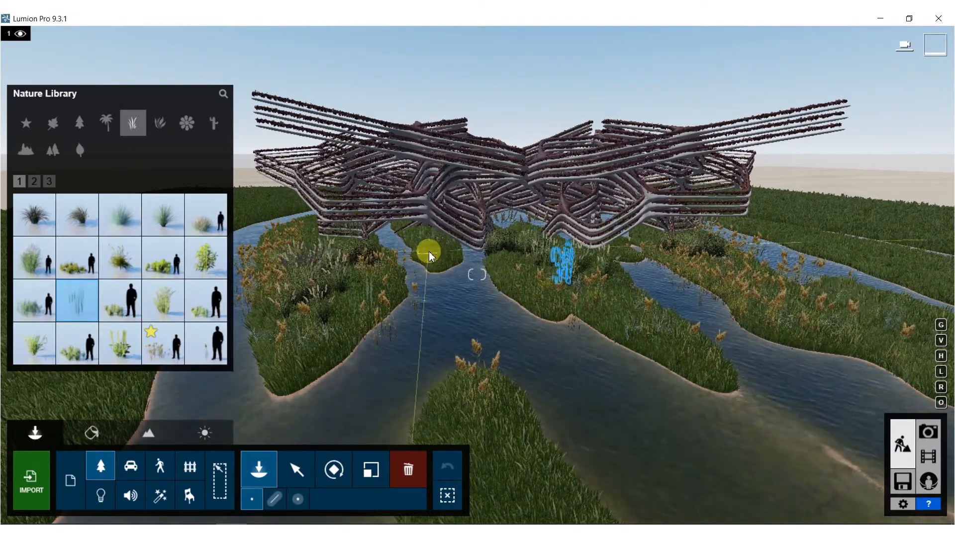
{"action": "right_click_drag", "start_coordinate": [448, 276], "coordinate": [352, 277]}
{"action": "left_click", "coordinate": [159, 355]}
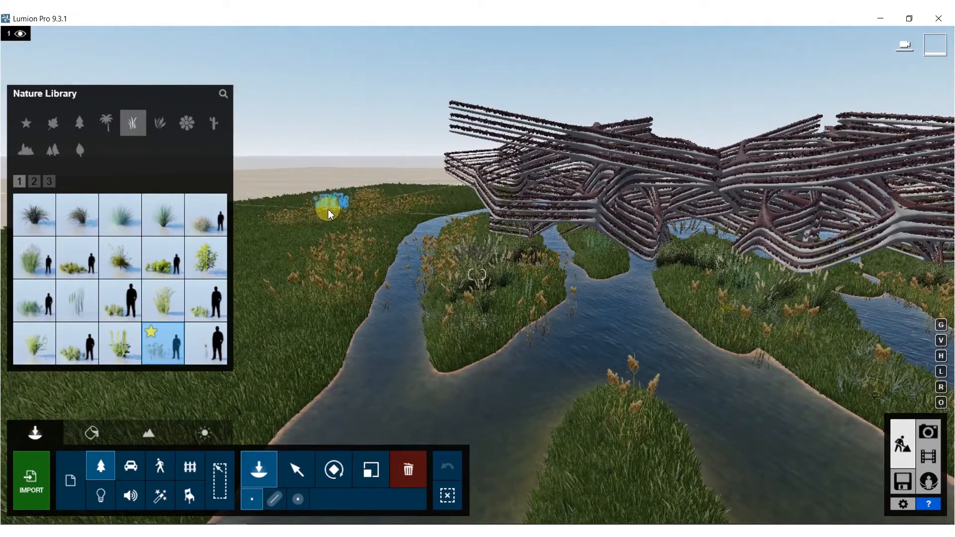
{"action": "right_click_drag", "start_coordinate": [484, 256], "coordinate": [545, 215]}
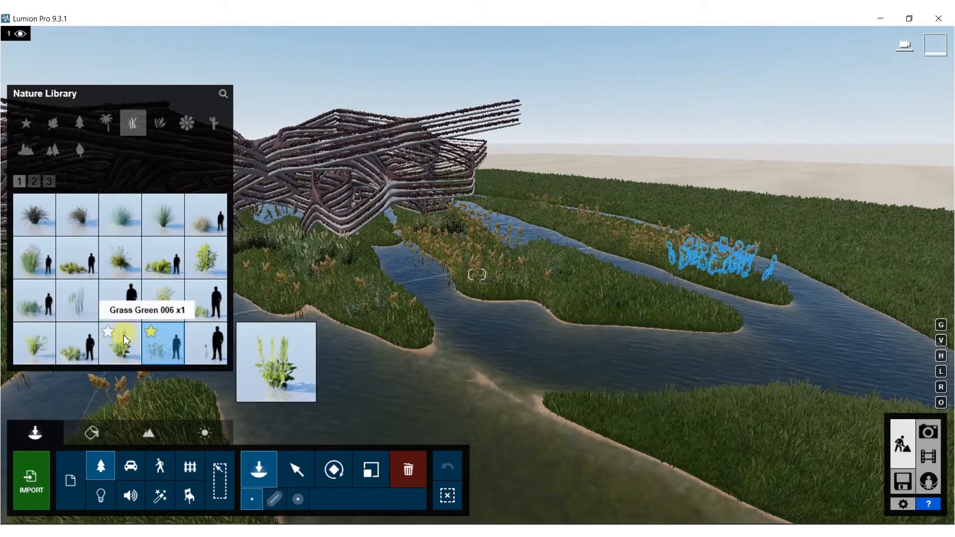
Place Grass Green 006 x1 and a few other green grasses among the reeds on the islands beside the building
{"action": "left_click", "coordinate": [126, 341]}
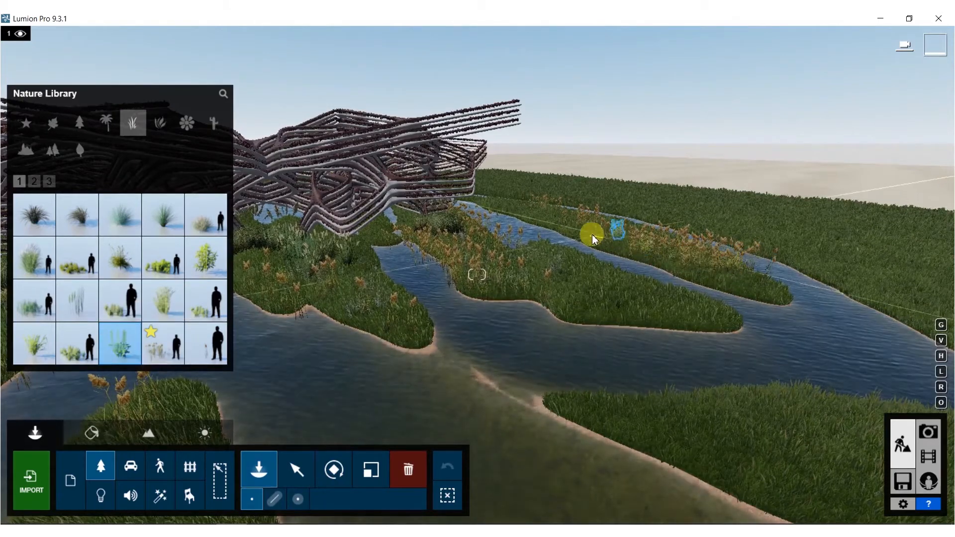
{"action": "left_click", "coordinate": [129, 270]}
{"action": "left_click", "coordinate": [296, 500]}
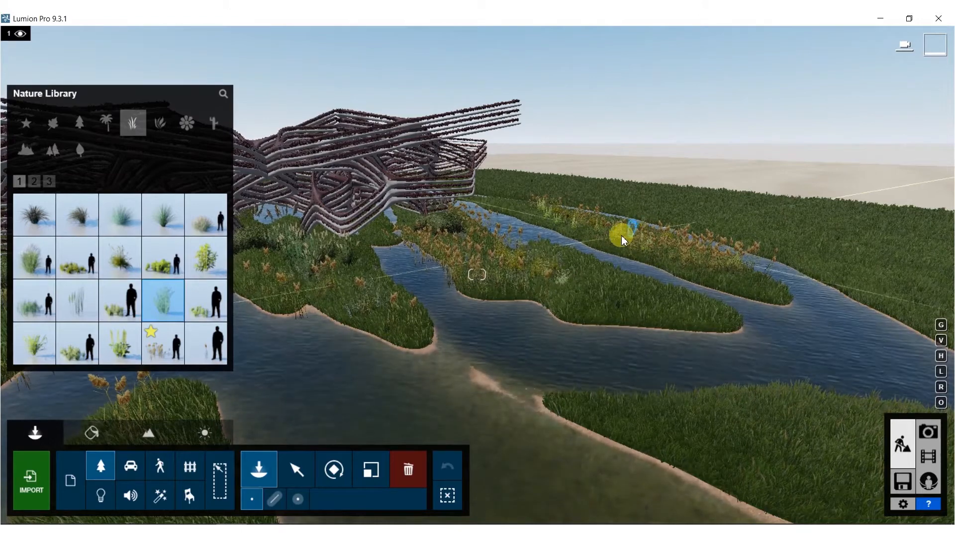
{"action": "left_click", "coordinate": [72, 267]}
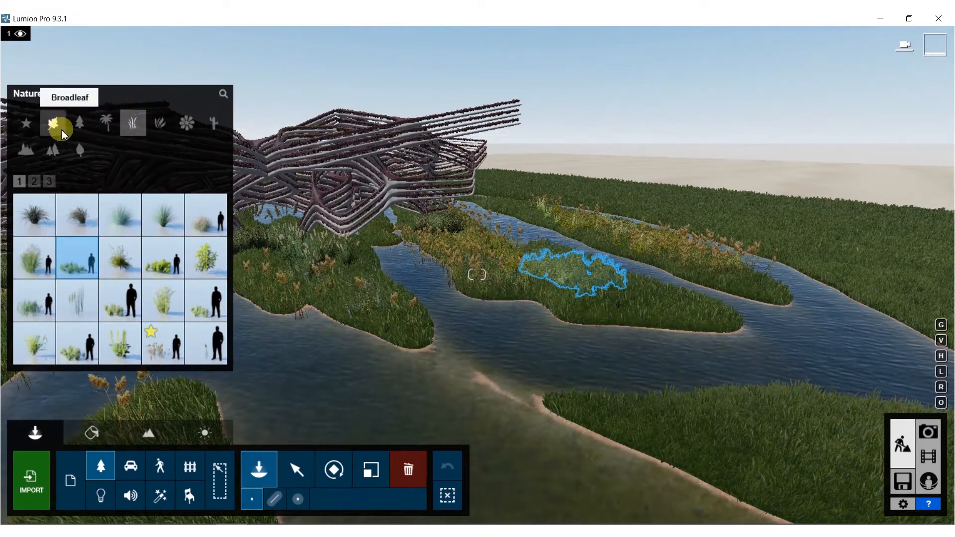
Look through the broadleaf trees, search the Nature Library for "willow" and place a drooping willow on the grass beyond the islands
{"action": "left_click", "coordinate": [58, 128]}
{"action": "left_click", "coordinate": [44, 182]}
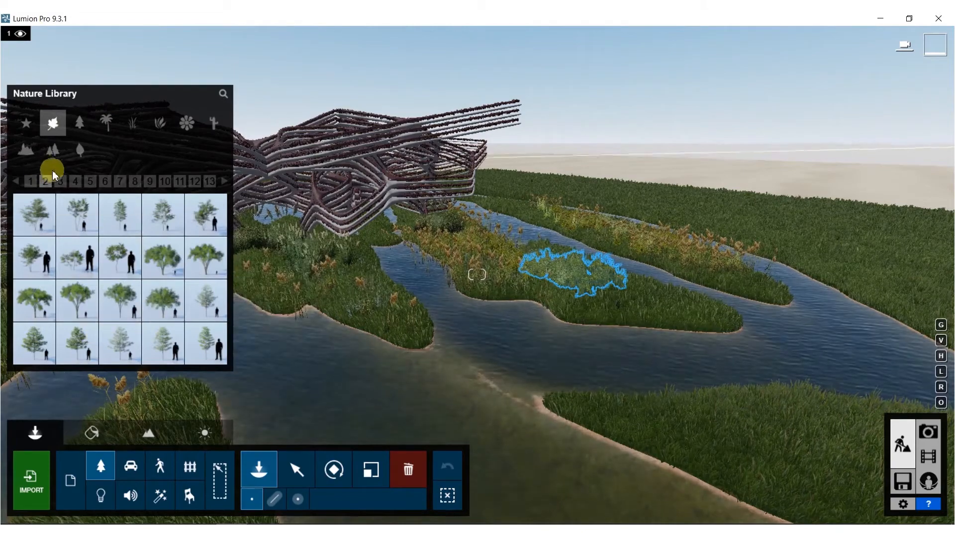
{"action": "left_click", "coordinate": [62, 182]}
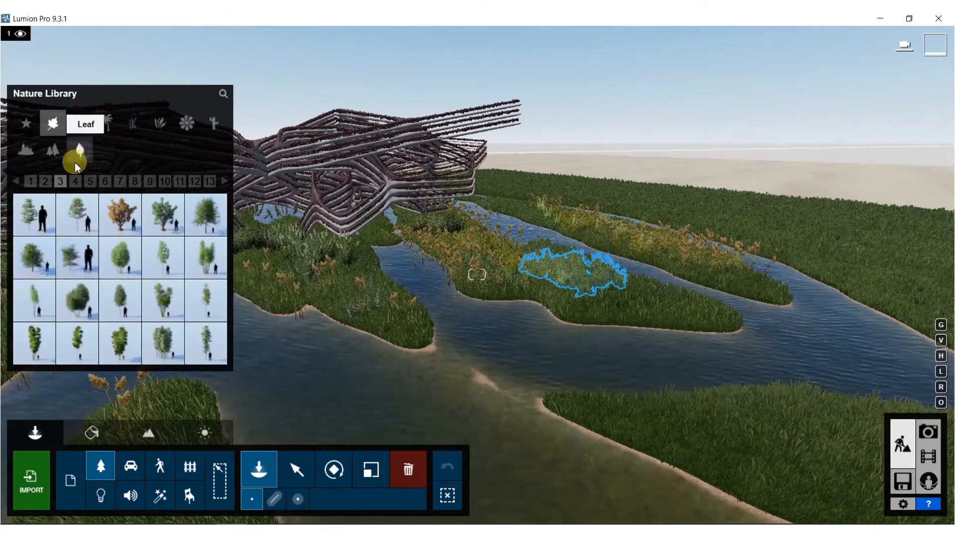
{"action": "left_click", "coordinate": [76, 181]}
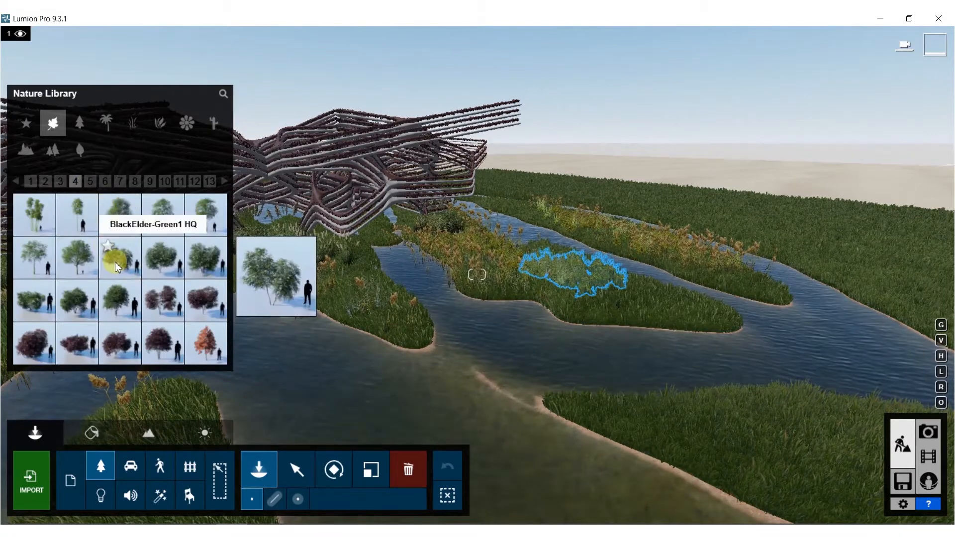
{"action": "left_click", "coordinate": [88, 181]}
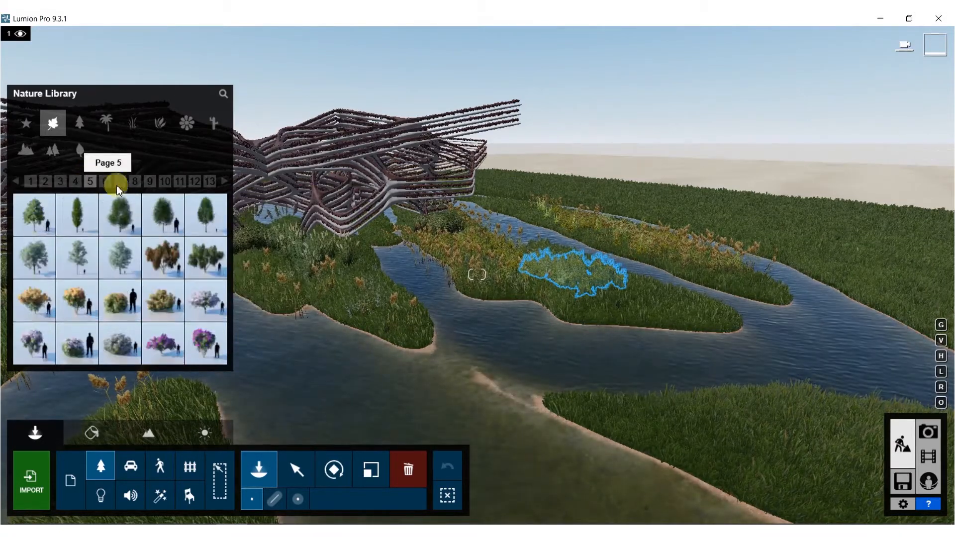
{"action": "left_click", "coordinate": [222, 94]}
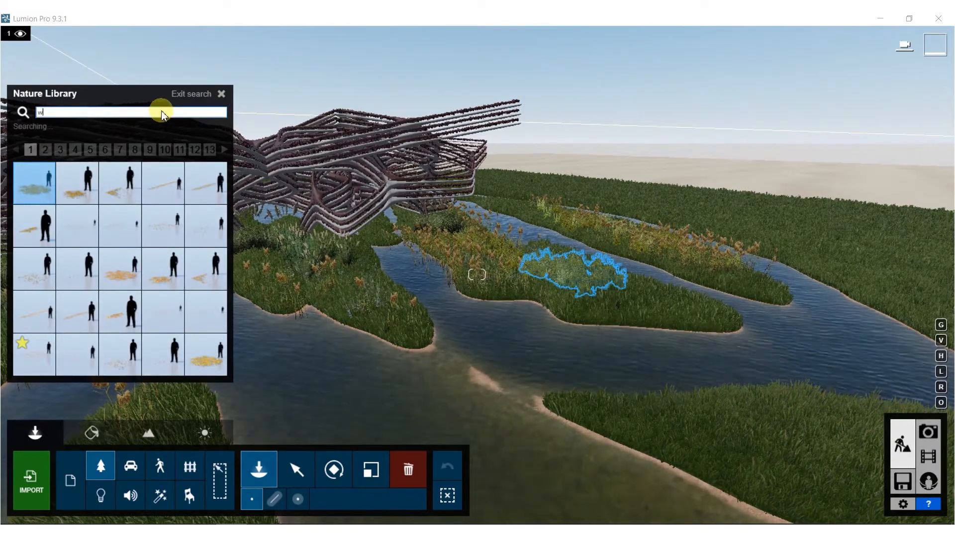
{"action": "type", "text": "willow"}
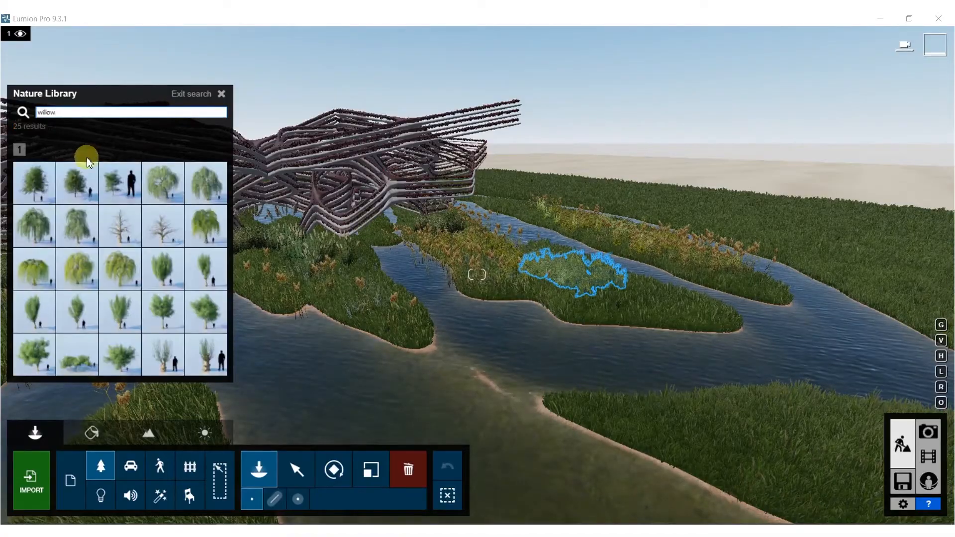
{"action": "mouse_move", "coordinate": [29, 244]}
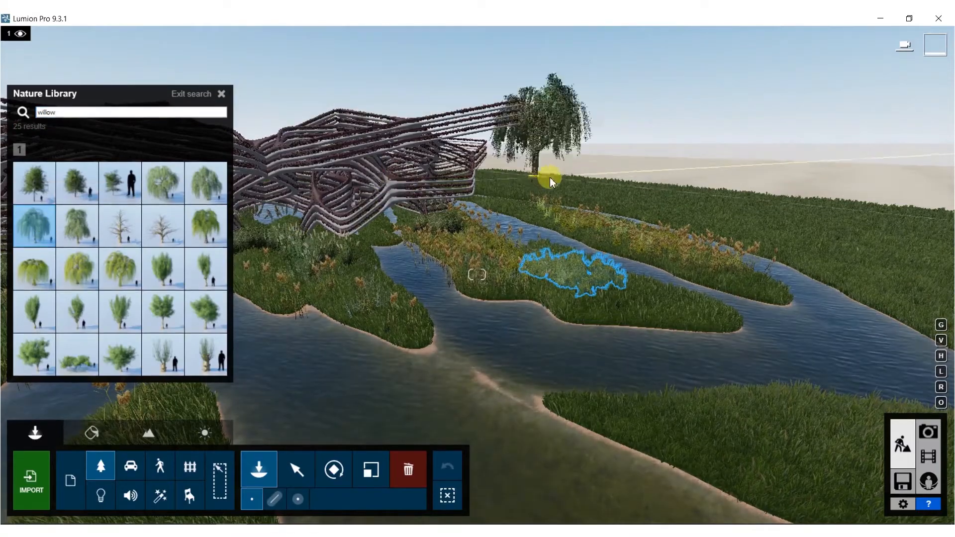
{"action": "left_click", "coordinate": [555, 195]}
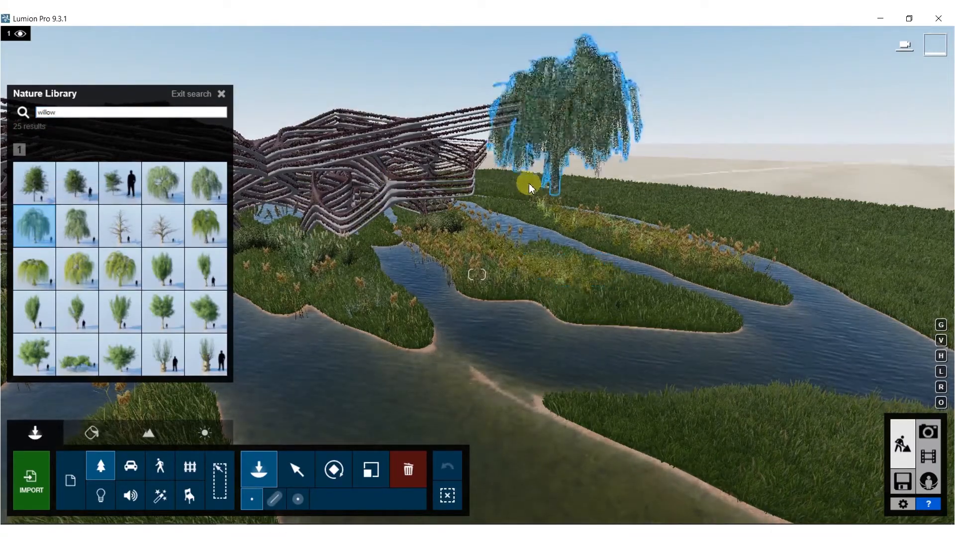
Place trees of a second willow variety on the grass behind the building and on the opposite outer bank
{"action": "mouse_move", "coordinate": [77, 188]}
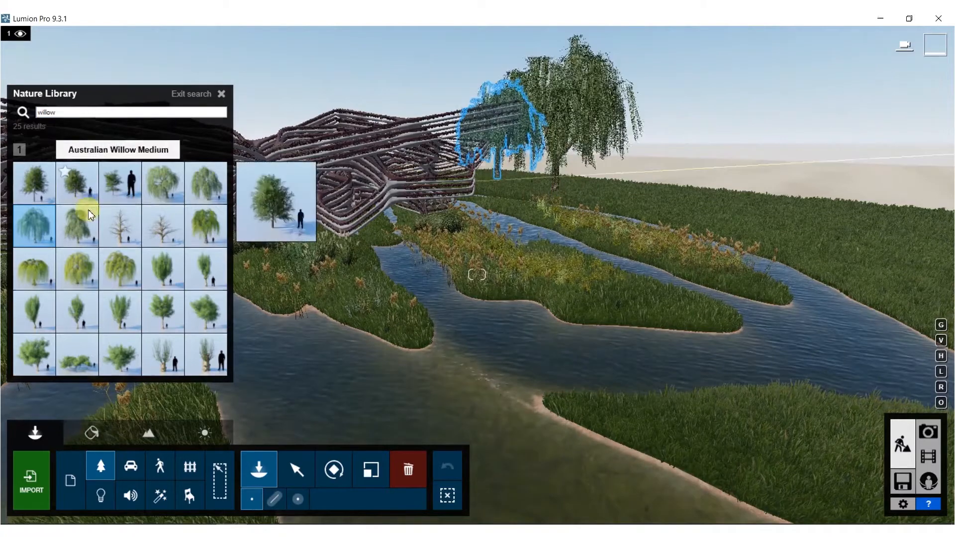
{"action": "left_click", "coordinate": [77, 225]}
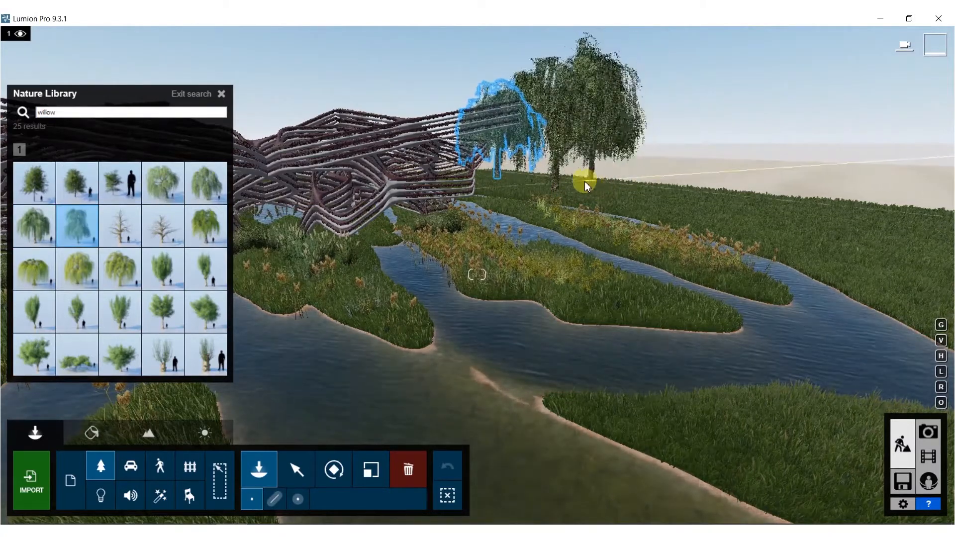
{"action": "right_click_drag", "start_coordinate": [646, 177], "coordinate": [451, 180]}
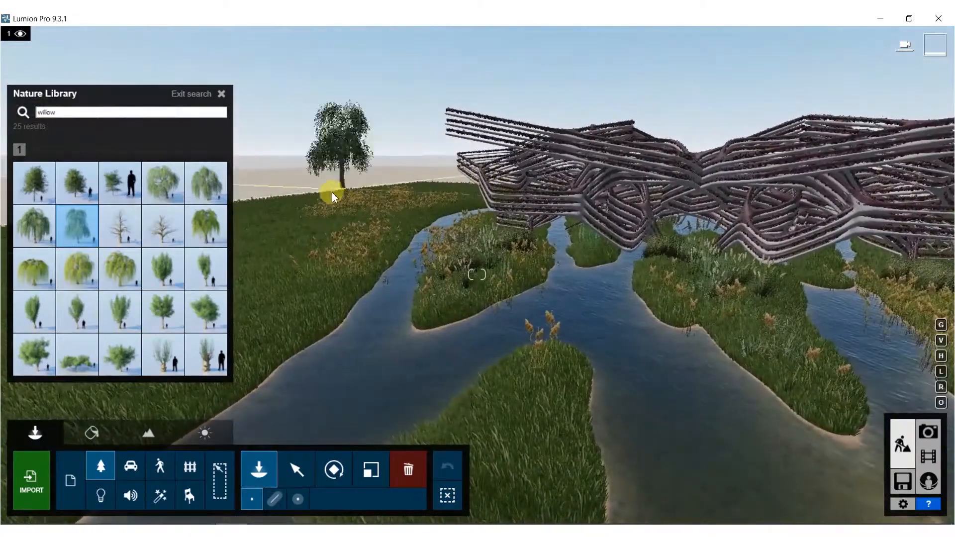
{"action": "left_click", "coordinate": [414, 182]}
{"action": "left_click", "coordinate": [359, 195]}
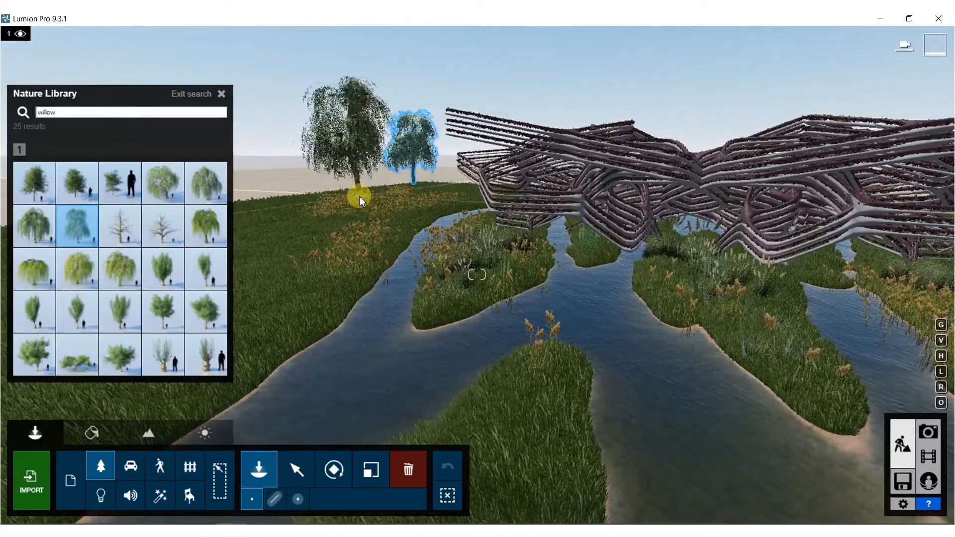
Place broad-crowned willows from the search results on the far grass around the building
{"action": "left_click", "coordinate": [166, 193]}
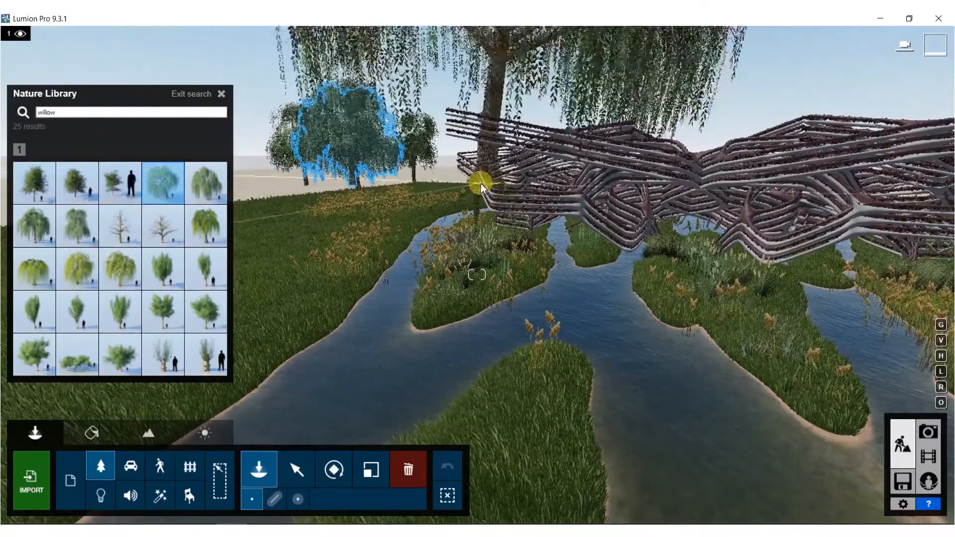
{"action": "right_click_drag", "start_coordinate": [546, 196], "coordinate": [546, 398]}
{"action": "key", "text": "q"}
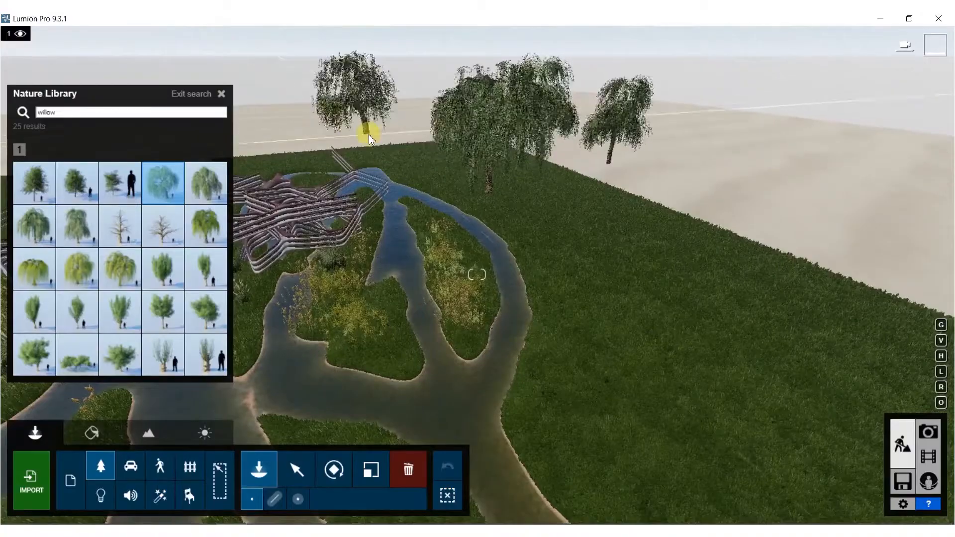
Place one more broad-crowned willow and several Willow Dead2 RT trees on the far ground around the building
{"action": "left_click", "coordinate": [421, 121]}
{"action": "right_click_drag", "start_coordinate": [275, 267], "coordinate": [169, 240]}
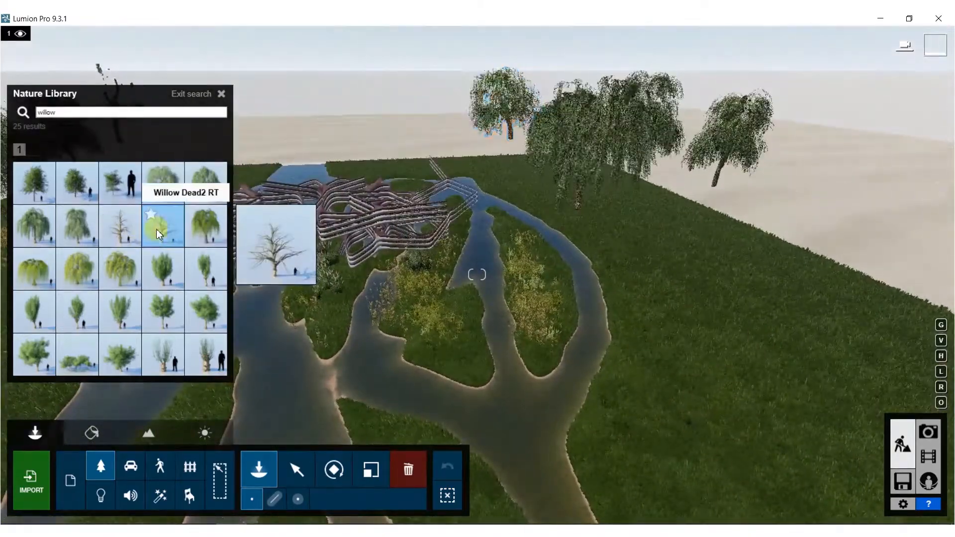
{"action": "left_click", "coordinate": [152, 226]}
{"action": "right_click_drag", "start_coordinate": [670, 198], "coordinate": [335, 141]}
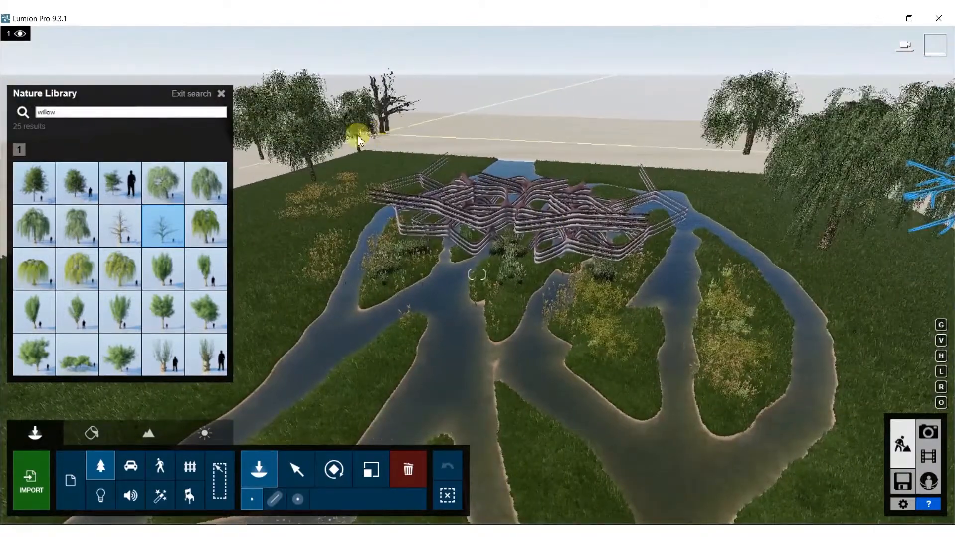
{"action": "right_click_drag", "start_coordinate": [323, 96], "coordinate": [581, 122]}
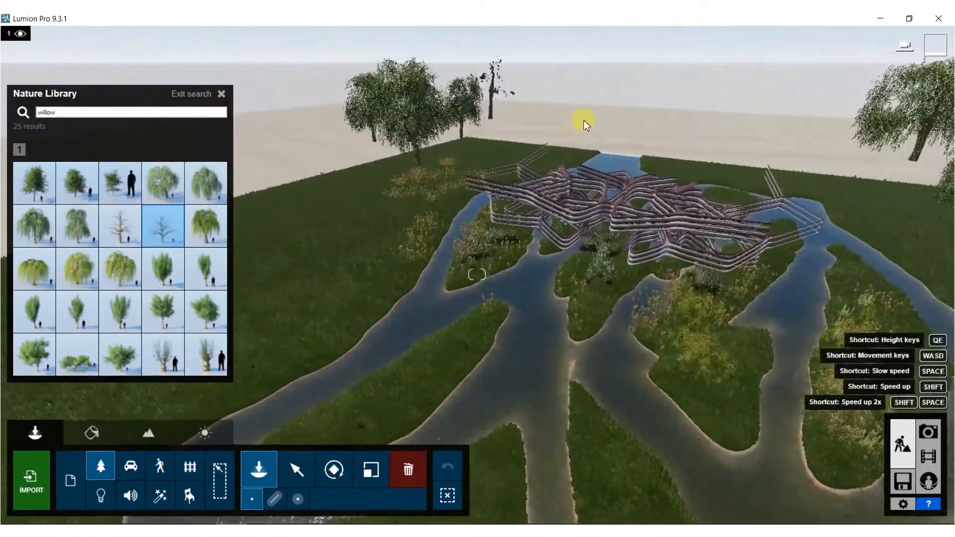
{"action": "left_click", "coordinate": [517, 121]}
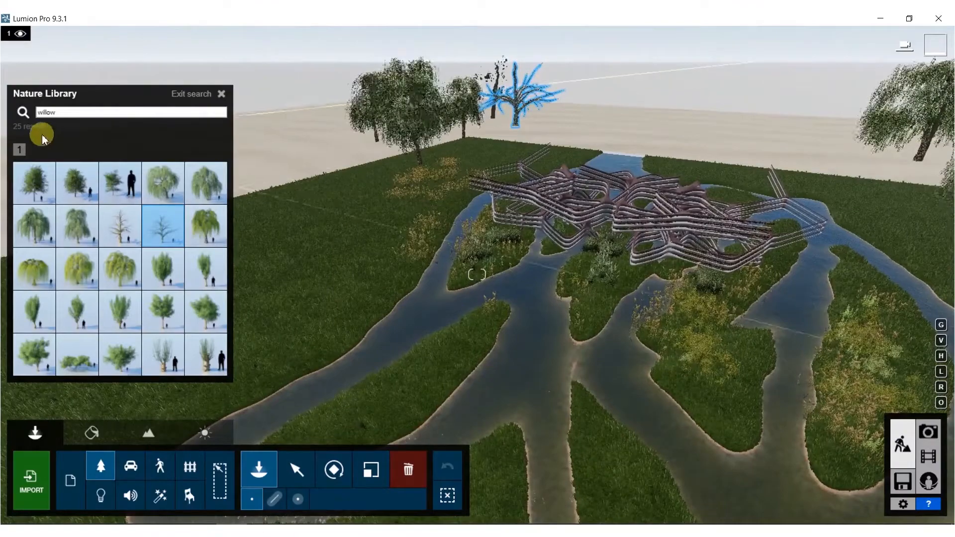
Clear the "willow" search in the Nature Library and choose a patch of scattered fallen leaves
{"action": "left_click", "coordinate": [218, 95]}
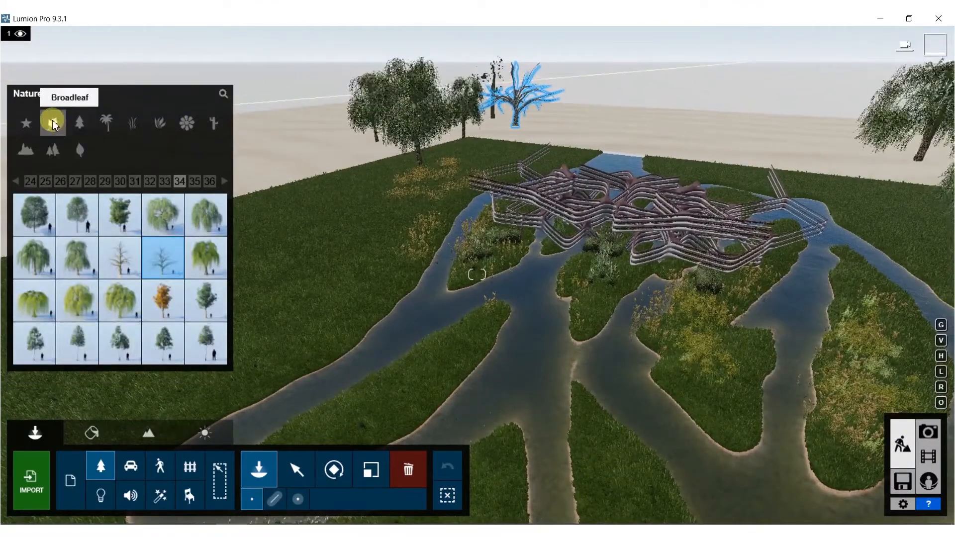
{"action": "left_click", "coordinate": [224, 95]}
{"action": "left_click", "coordinate": [222, 95]}
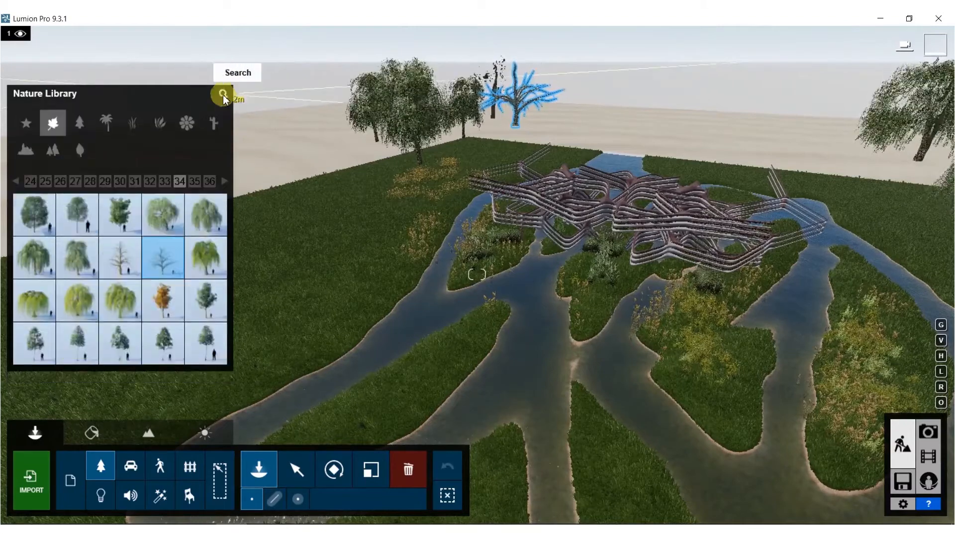
{"action": "left_click", "coordinate": [222, 95]}
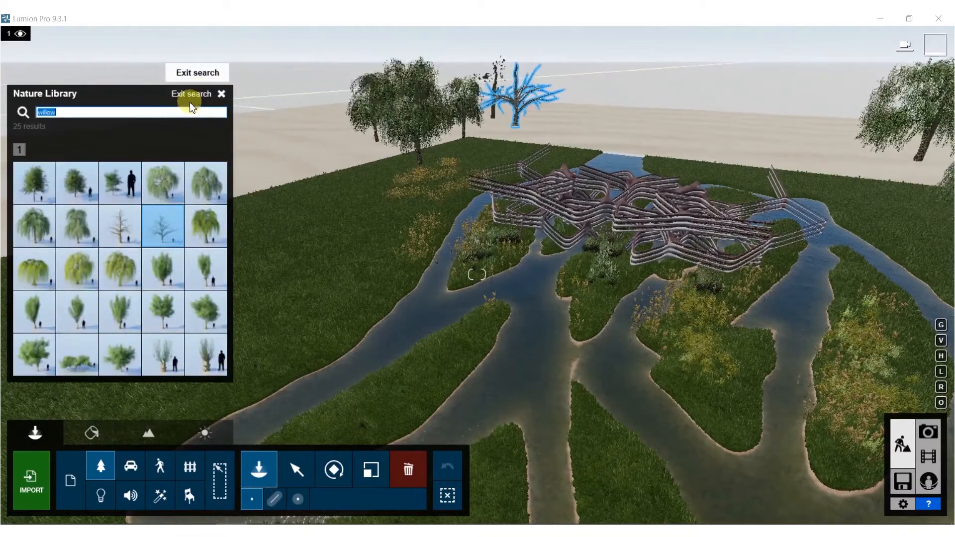
{"action": "key", "text": "BackSpace"}
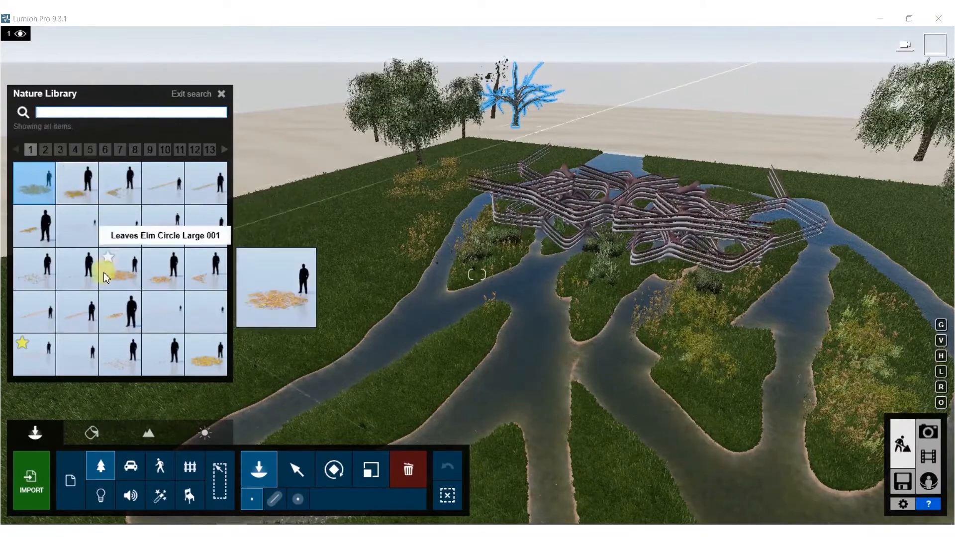
{"action": "left_click", "coordinate": [32, 274]}
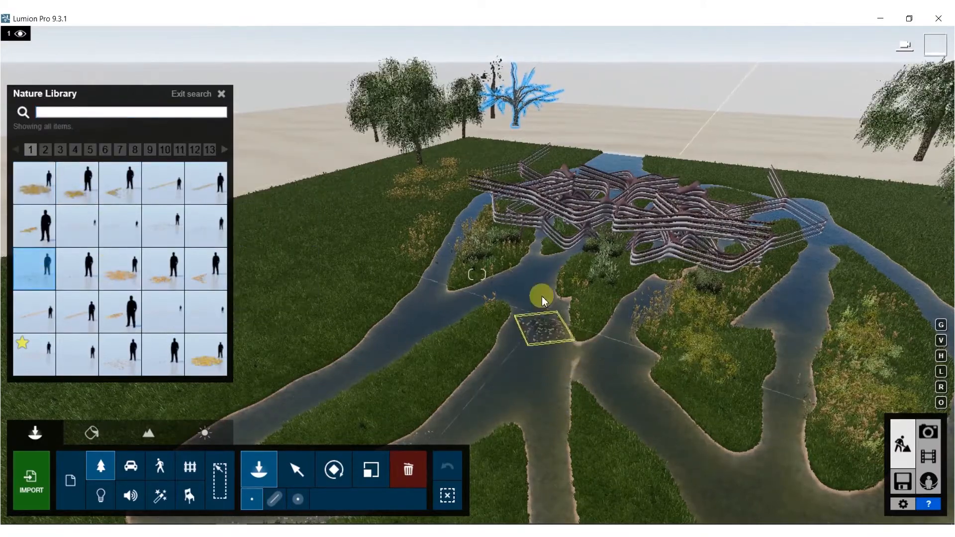
Scatter overlapping fallen-leaf patches along the central water channel in front of the building
{"action": "right_click_drag", "start_coordinate": [532, 278], "coordinate": [530, 261]}
{"action": "key", "text": "w"}
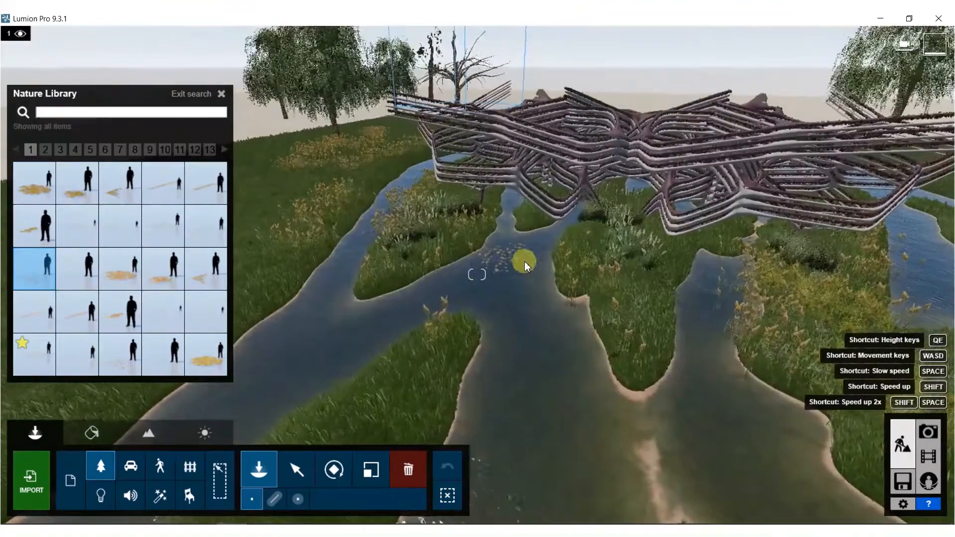
{"action": "left_click", "coordinate": [512, 248]}
{"action": "left_click", "coordinate": [519, 283]}
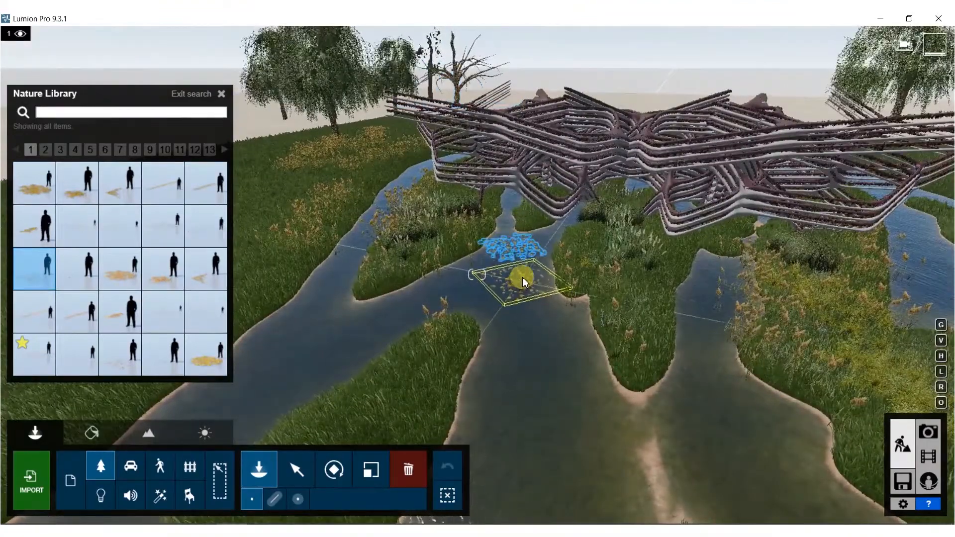
{"action": "left_click", "coordinate": [466, 282]}
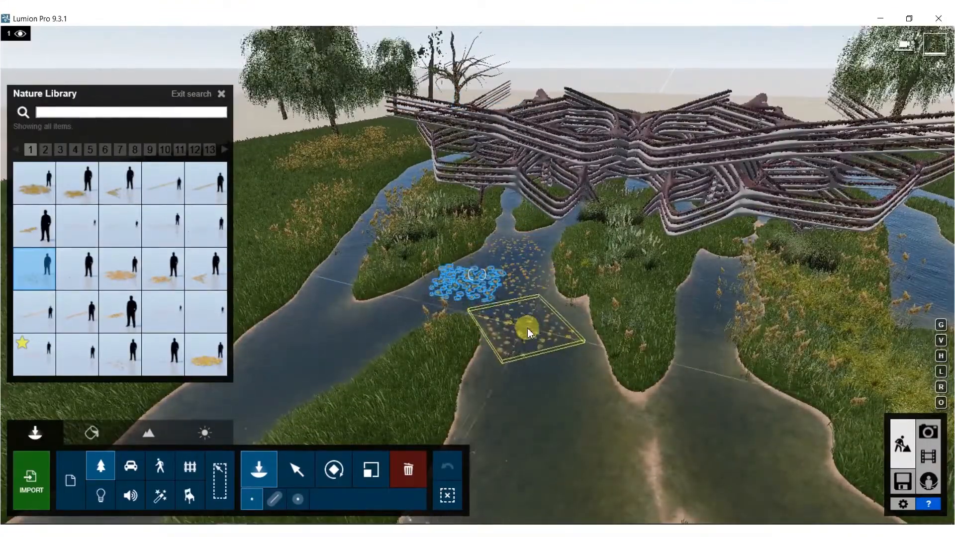
{"action": "left_click", "coordinate": [528, 326]}
{"action": "left_click", "coordinate": [547, 383]}
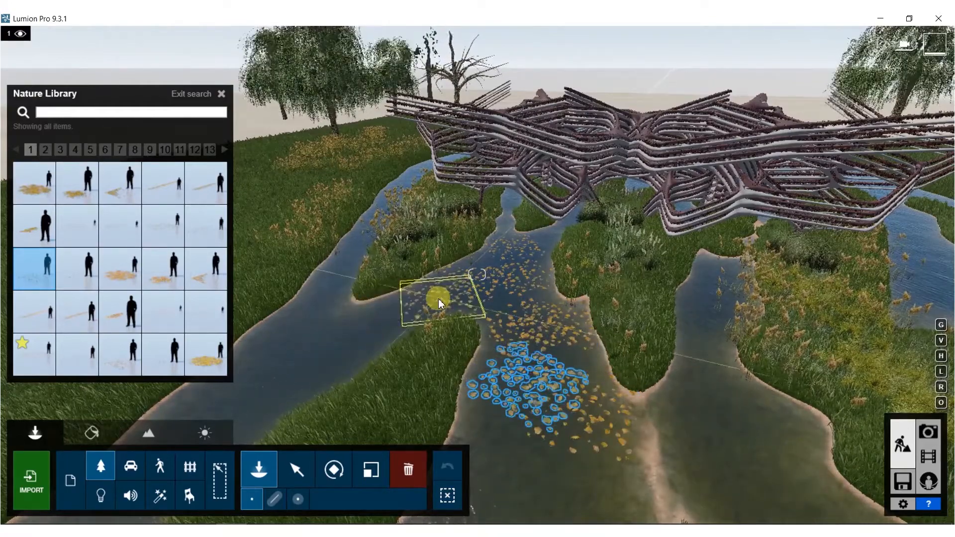
Continue the fallen leaves into the side channel that curves around the reed island west of the central channel
{"action": "left_click", "coordinate": [433, 300]}
{"action": "left_click", "coordinate": [368, 323]}
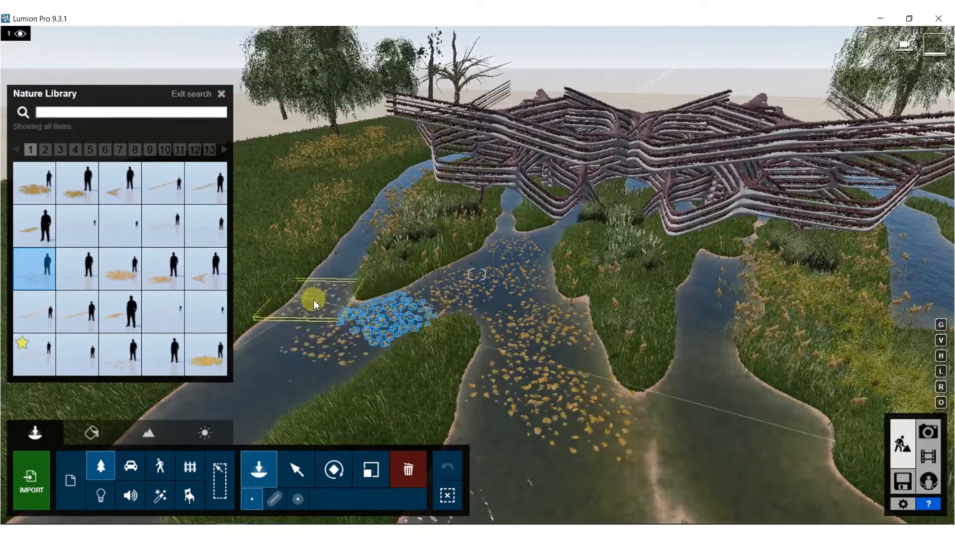
{"action": "left_click", "coordinate": [324, 279]}
{"action": "left_click", "coordinate": [349, 234]}
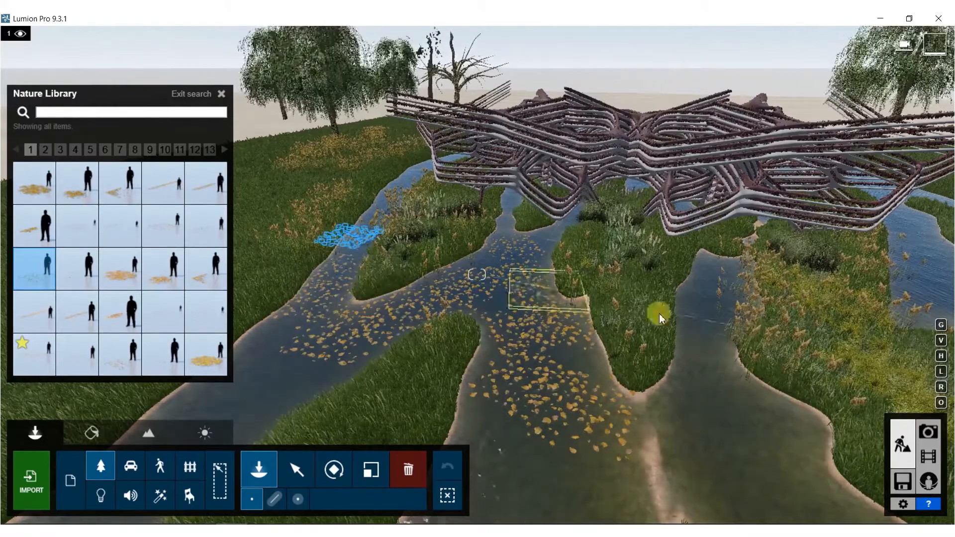
Scatter fallen-leaf patches down the neighbouring channel on the other side of the central grass island
{"action": "left_click", "coordinate": [735, 278]}
{"action": "left_click", "coordinate": [743, 406]}
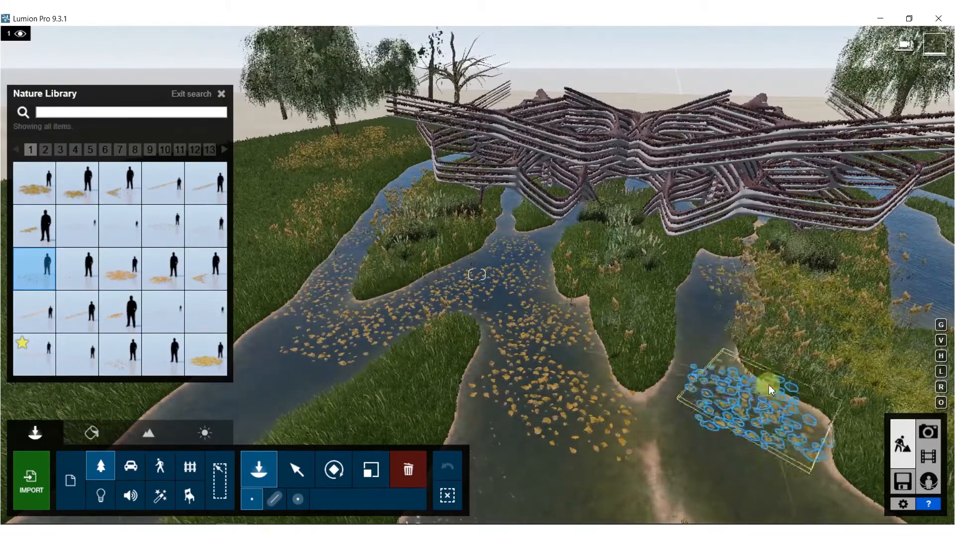
{"action": "left_click", "coordinate": [750, 336]}
{"action": "scroll", "coordinate": [768, 406], "scroll_direction": "up", "scroll_amount": 5}
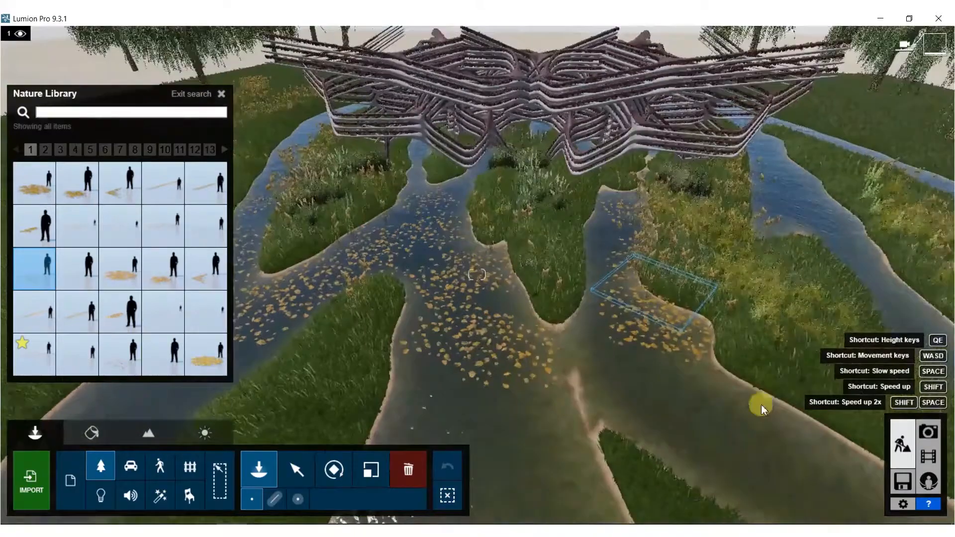
{"action": "left_click", "coordinate": [692, 371]}
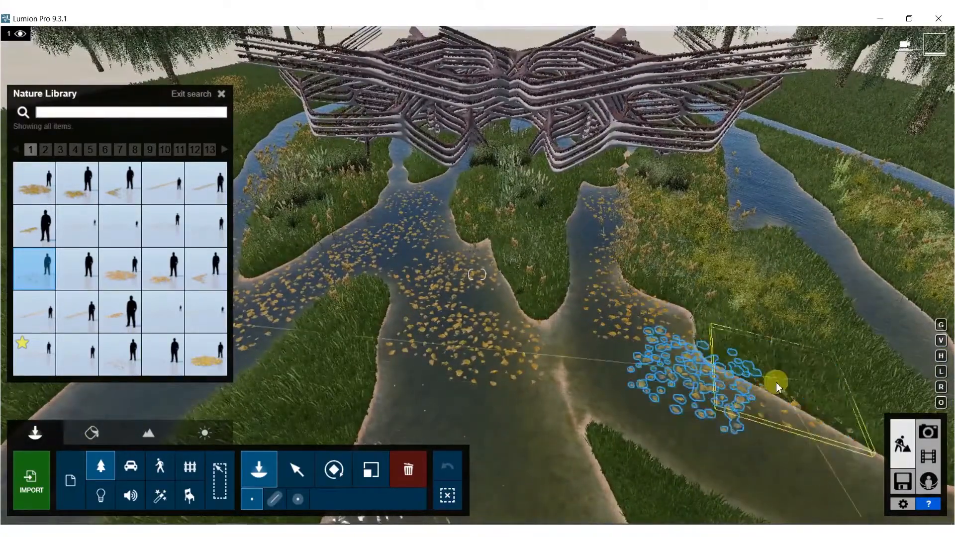
Add fallen leaves along the near bank of the central channel and down the outermost channel beside the building
{"action": "left_click", "coordinate": [380, 373]}
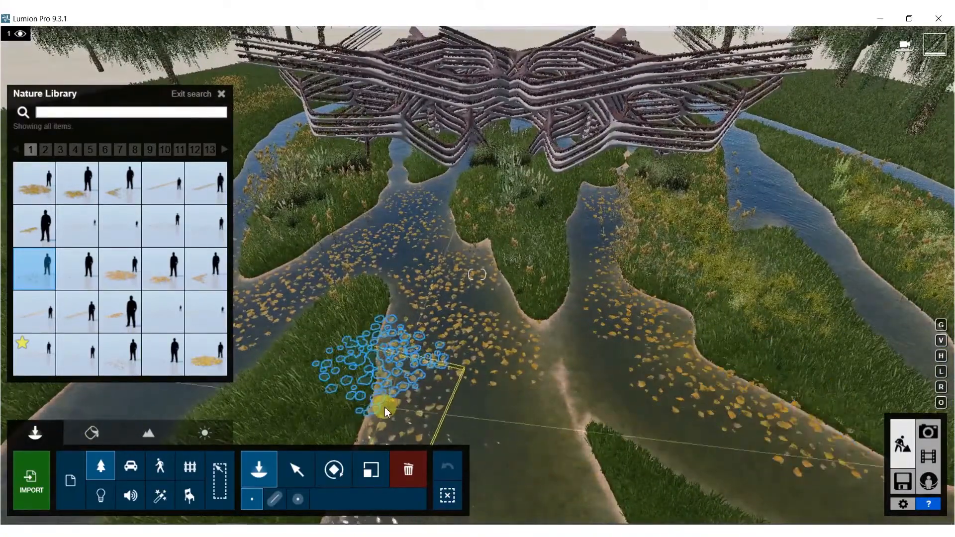
{"action": "left_click", "coordinate": [773, 180]}
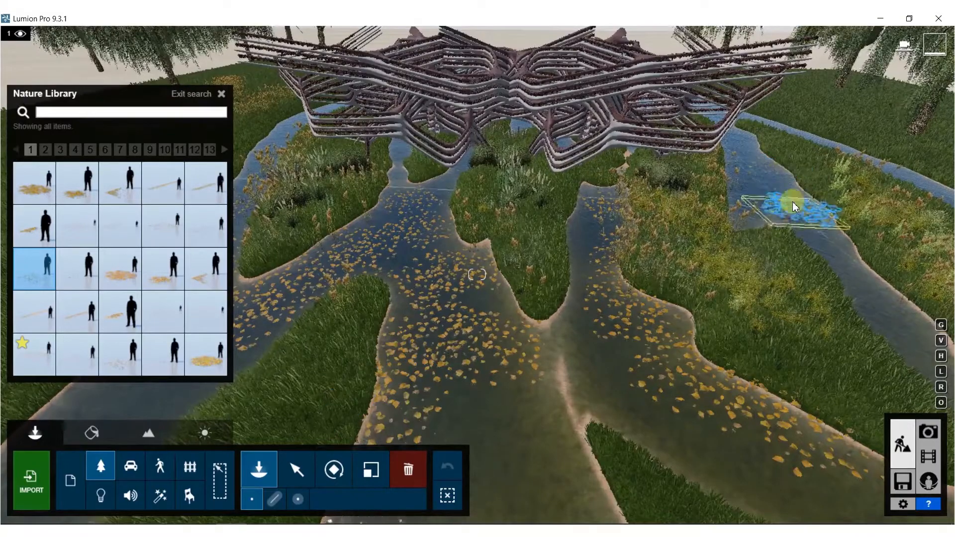
{"action": "left_click_drag", "start_coordinate": [771, 198], "coordinate": [915, 338]}
Place more fallen-leaf patches over the island edges bordering the channels and on the grass beneath the building
{"action": "left_click", "coordinate": [370, 222]}
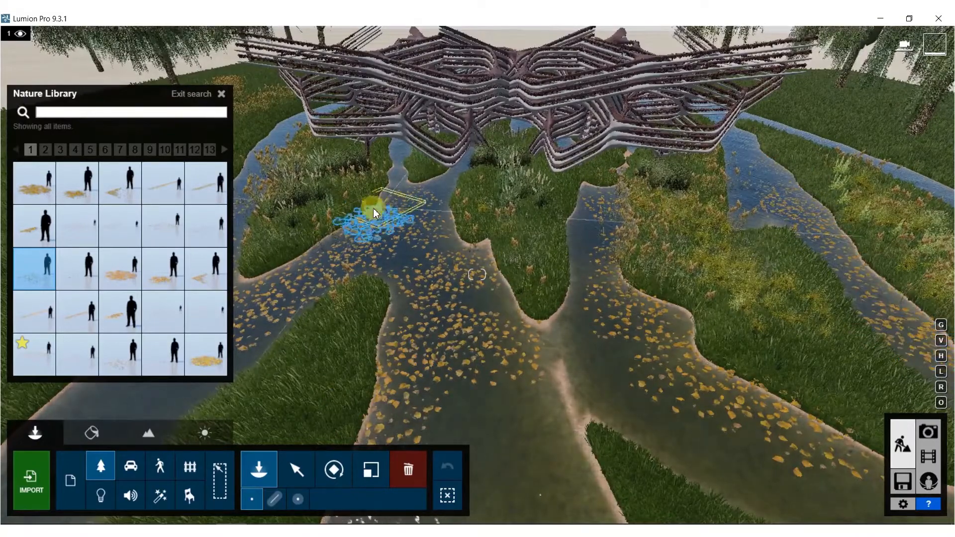
{"action": "left_click_drag", "start_coordinate": [335, 224], "coordinate": [293, 244]}
{"action": "left_click_drag", "start_coordinate": [376, 201], "coordinate": [372, 184]}
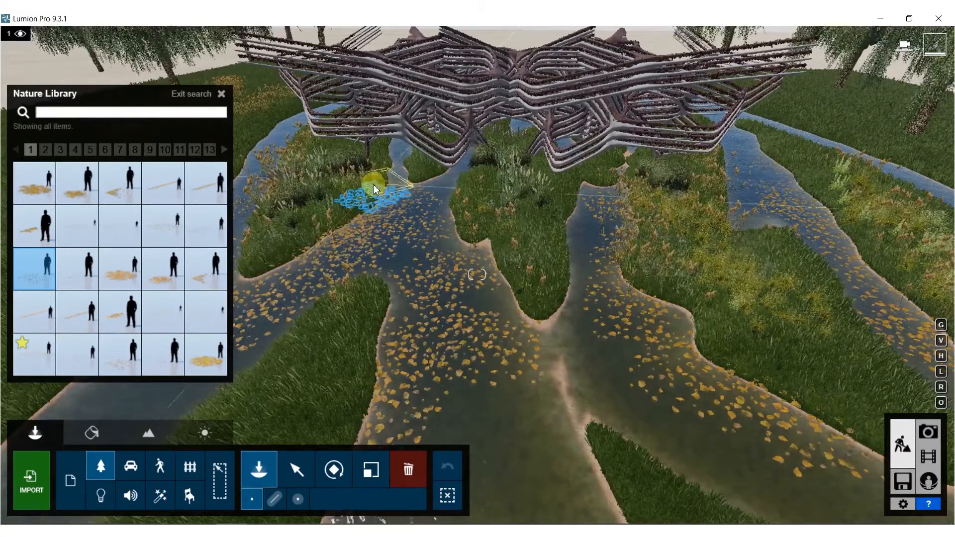
{"action": "left_click", "coordinate": [492, 255]}
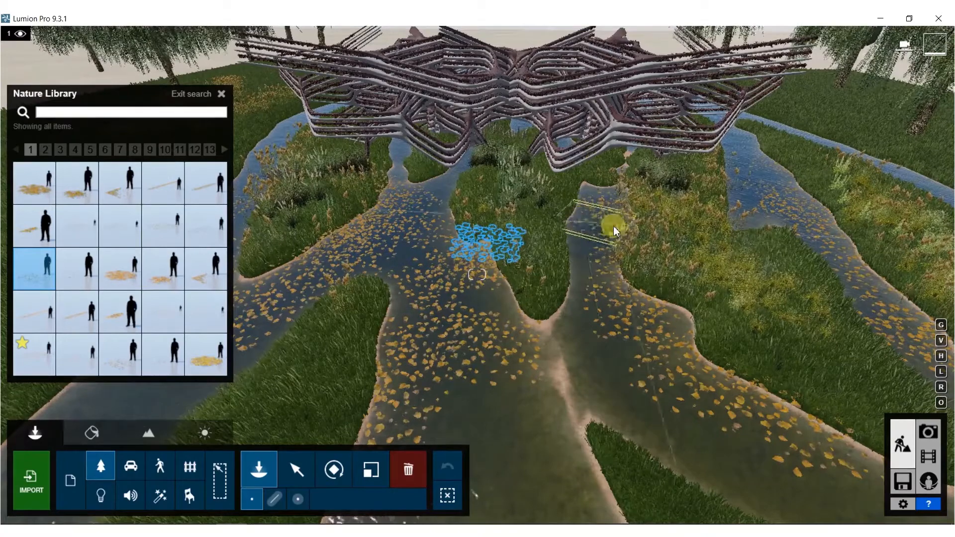
{"action": "left_click", "coordinate": [670, 304]}
{"action": "left_click_drag", "start_coordinate": [673, 308], "coordinate": [770, 326]}
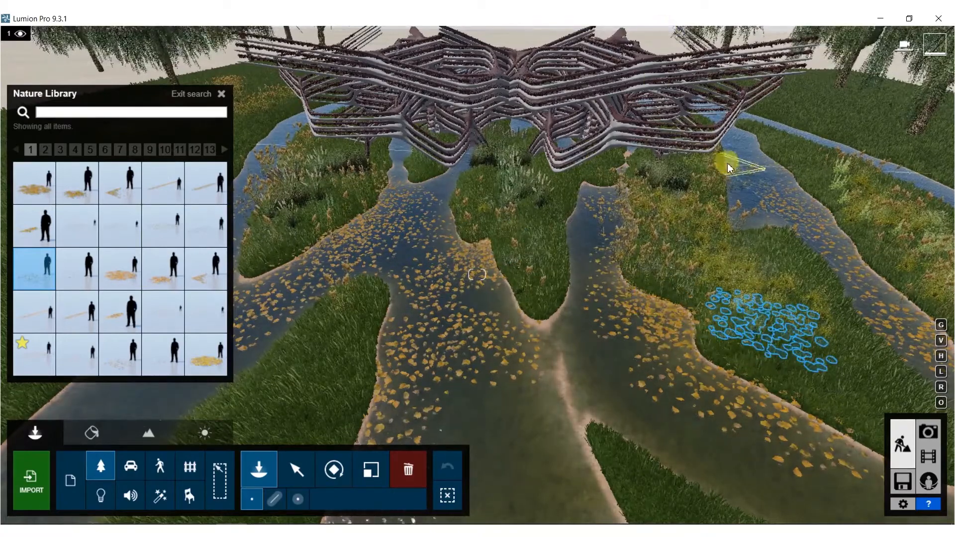
{"action": "left_click", "coordinate": [478, 149]}
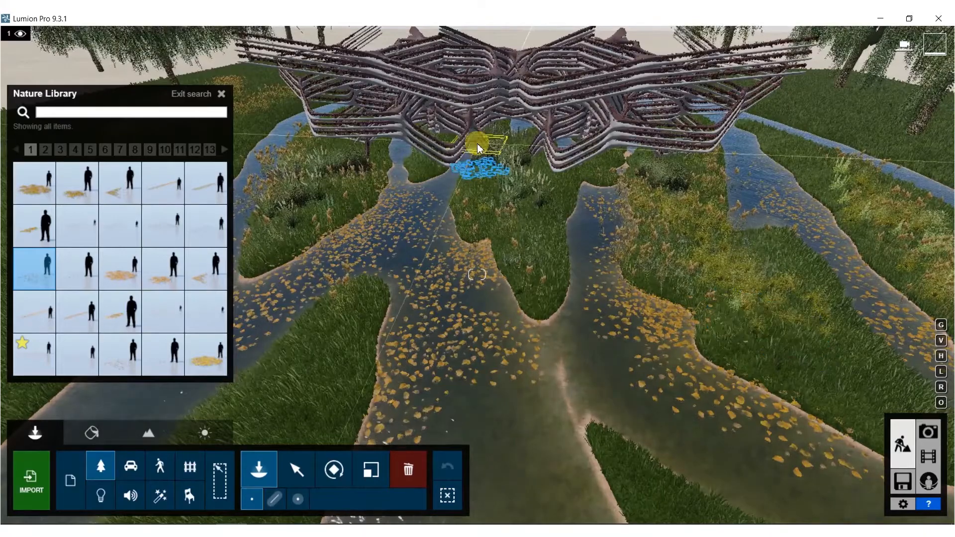
Apply the Wild Grass 02 nature material to the outer Material-SAND surface of the landscape model
{"action": "right_click_drag", "start_coordinate": [742, 187], "coordinate": [297, 234]}
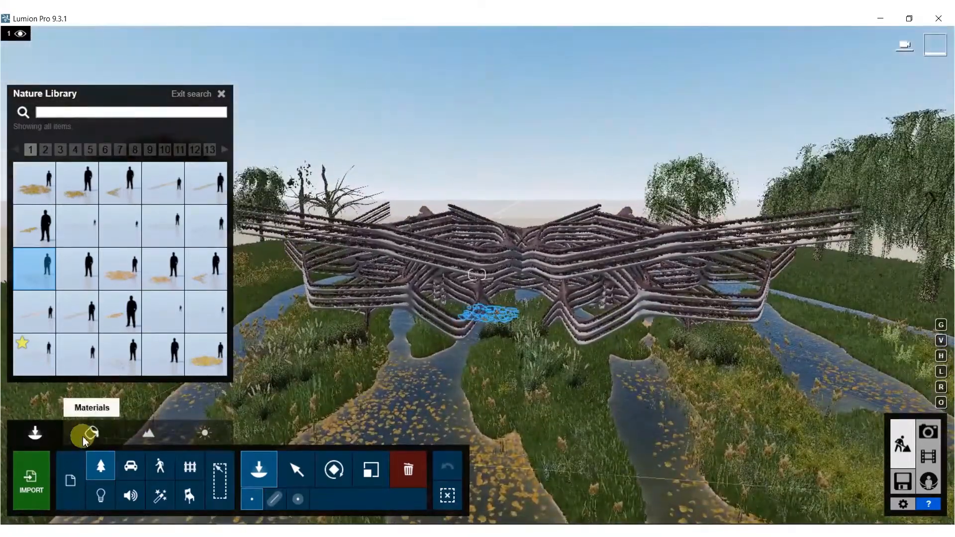
{"action": "left_click", "coordinate": [90, 433]}
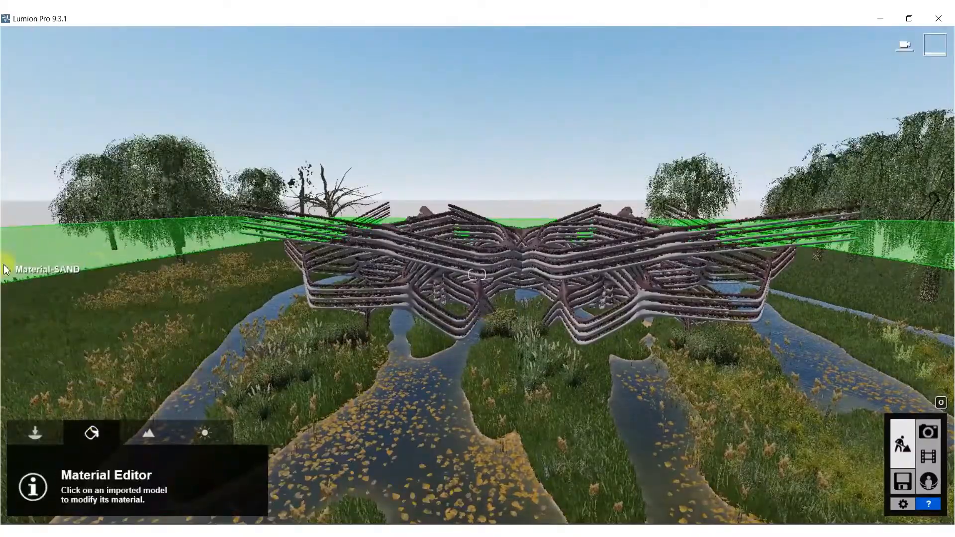
{"action": "left_click", "coordinate": [10, 265]}
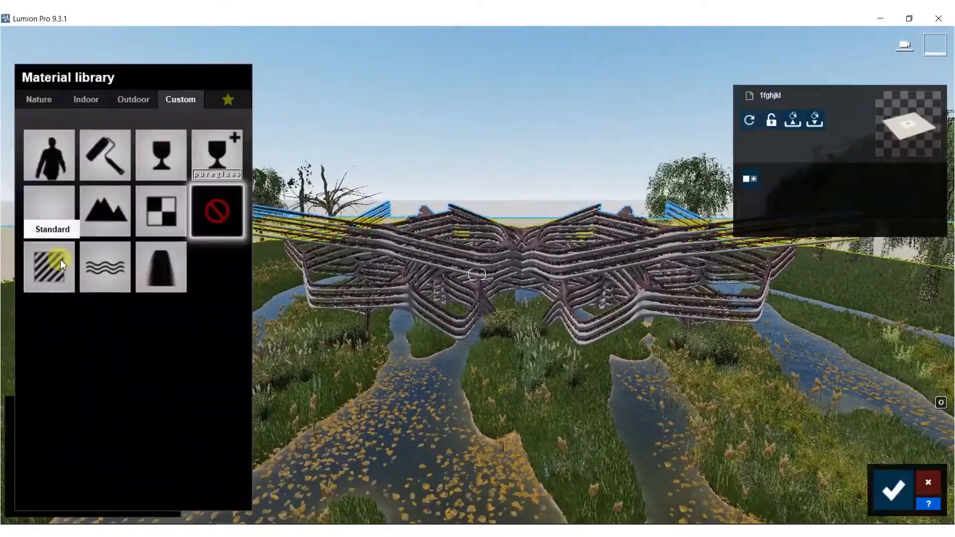
{"action": "left_click", "coordinate": [46, 99]}
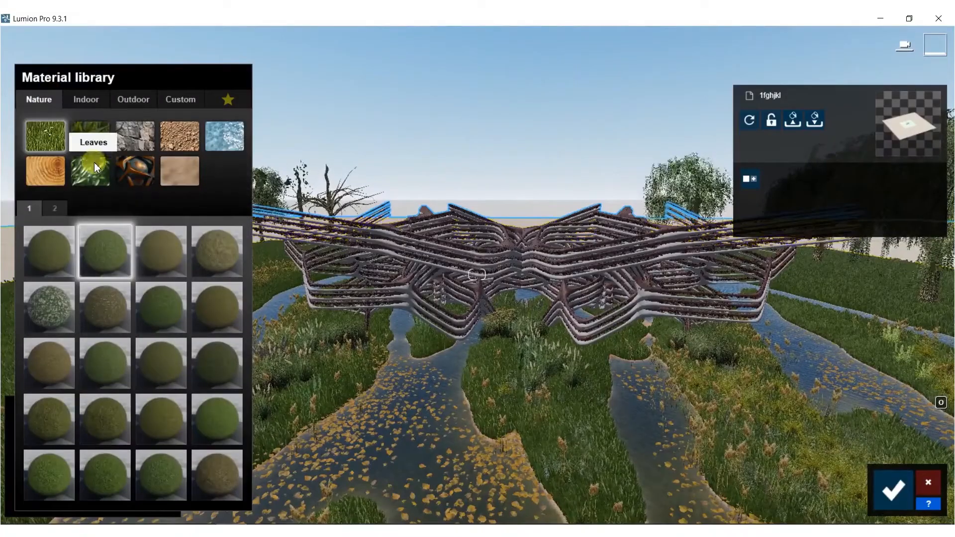
{"action": "left_click", "coordinate": [91, 135]}
{"action": "left_click", "coordinate": [91, 125]}
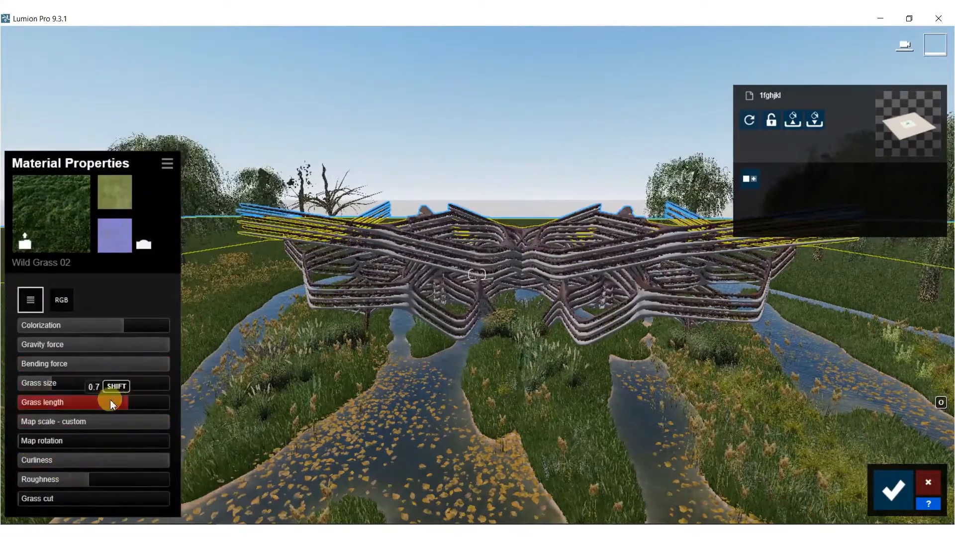
Set Wild Grass 02's grass length to maximum and grass size to about half, save the material, and return to object placement
{"action": "left_click_drag", "start_coordinate": [109, 397], "coordinate": [241, 384]}
{"action": "left_click_drag", "start_coordinate": [30, 385], "coordinate": [96, 382]}
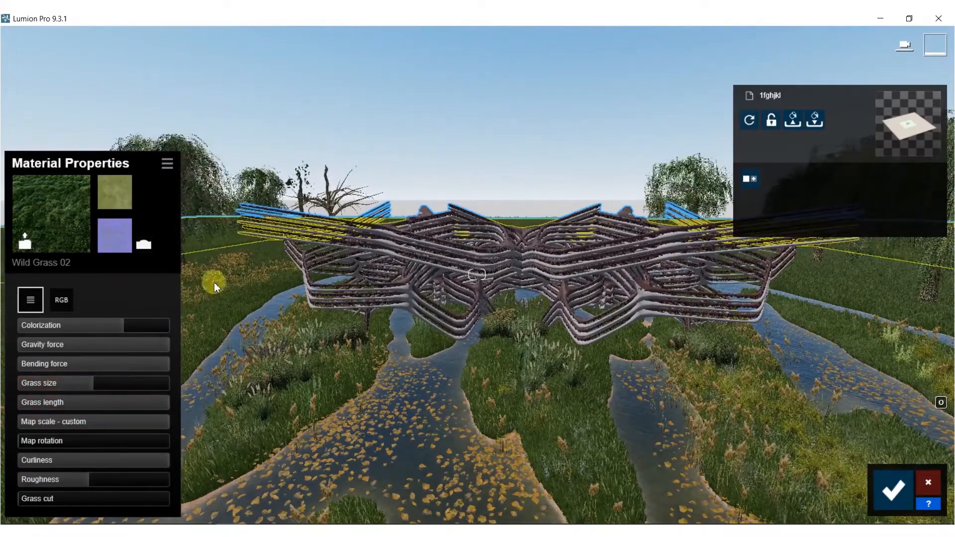
{"action": "left_click", "coordinate": [23, 233]}
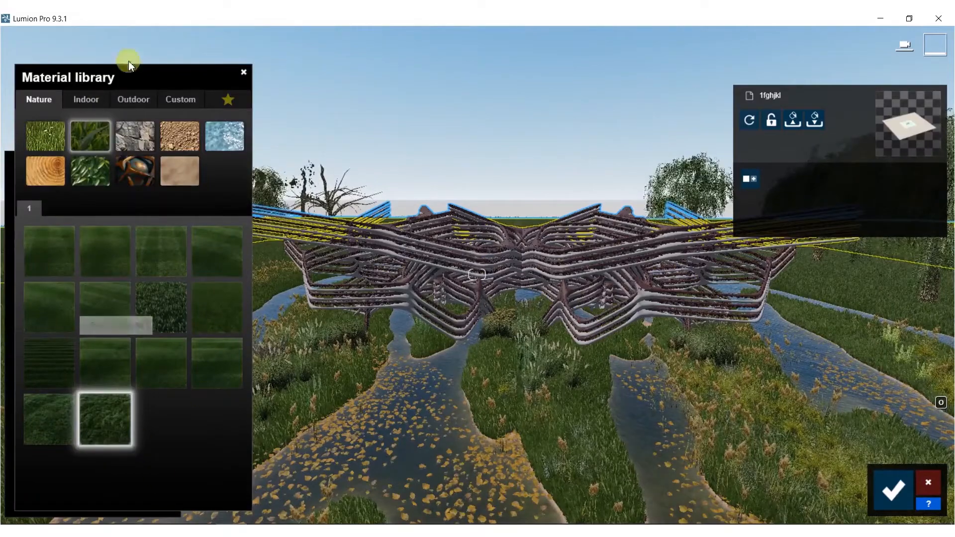
{"action": "left_click", "coordinate": [244, 72]}
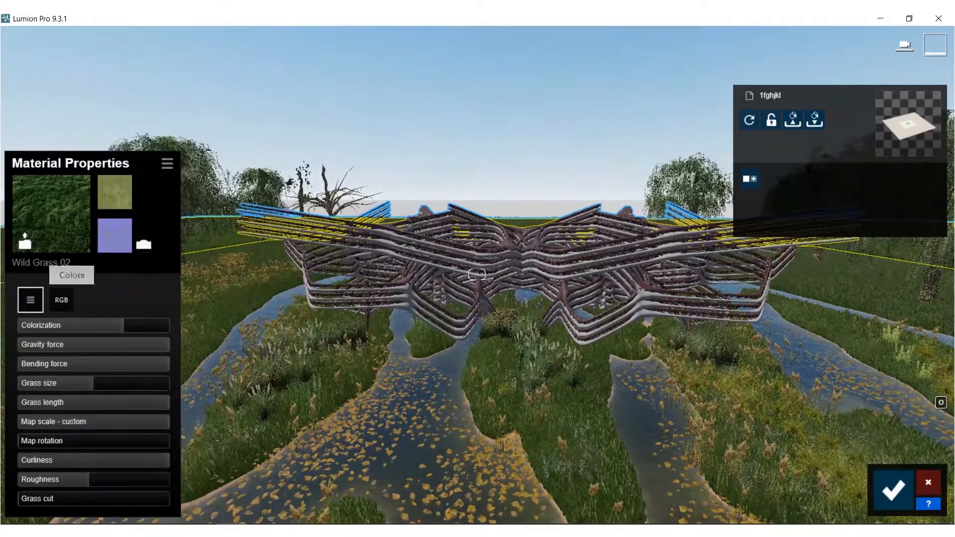
{"action": "left_click", "coordinate": [893, 490]}
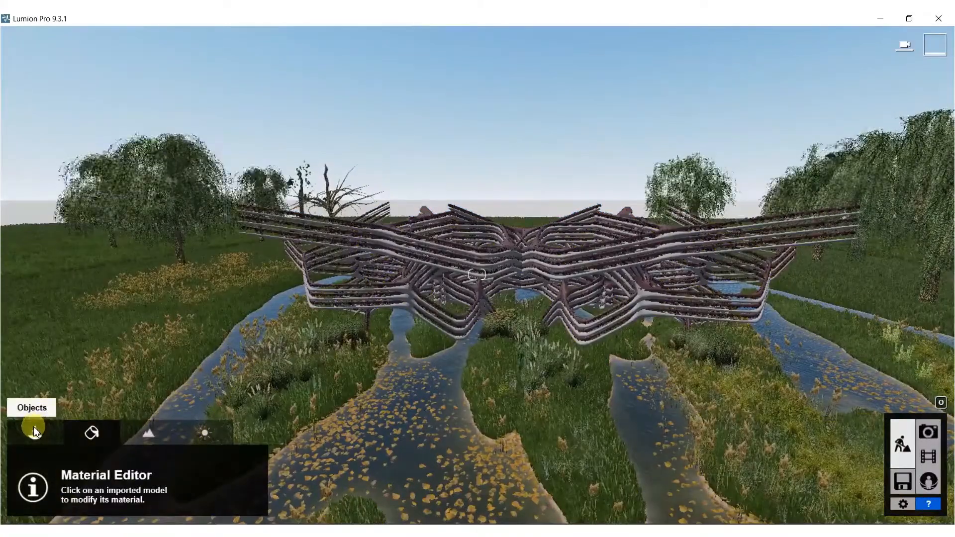
{"action": "left_click", "coordinate": [34, 427]}
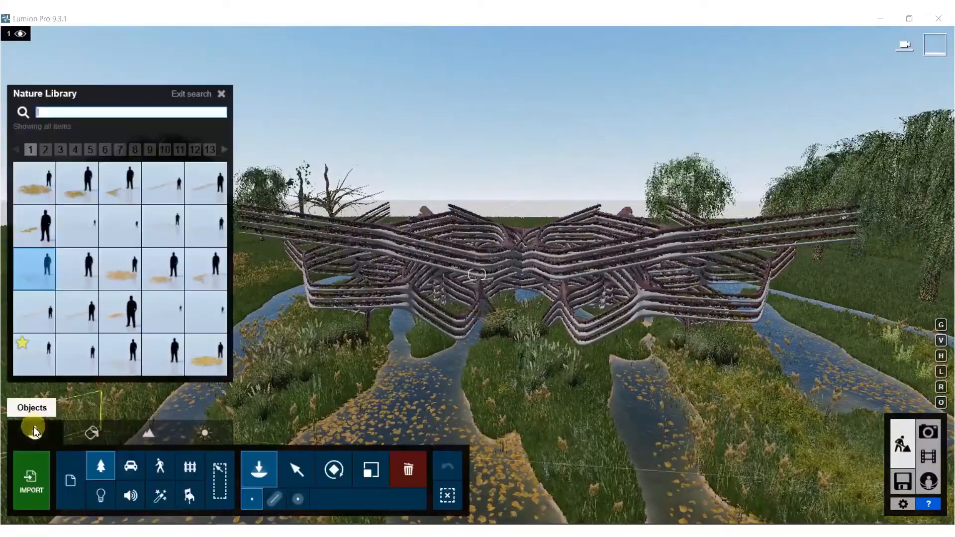
Place two brown horses on the grass beside the outer channel near the building, turned to different directions
{"action": "left_click", "coordinate": [160, 466]}
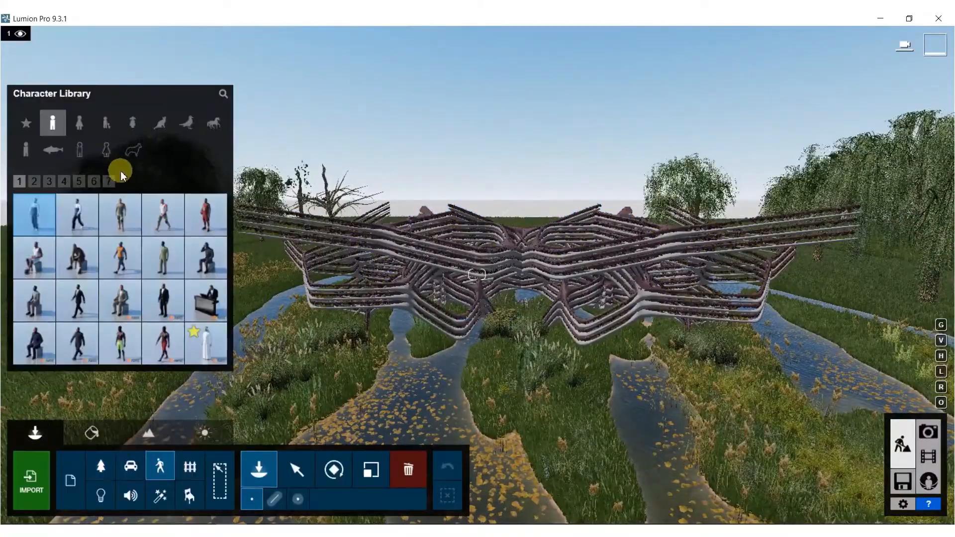
{"action": "left_click", "coordinate": [214, 123]}
{"action": "mouse_move", "coordinate": [133, 246]}
{"action": "mouse_move", "coordinate": [153, 211]}
{"action": "left_click", "coordinate": [178, 228]}
{"action": "key", "text": "a"}
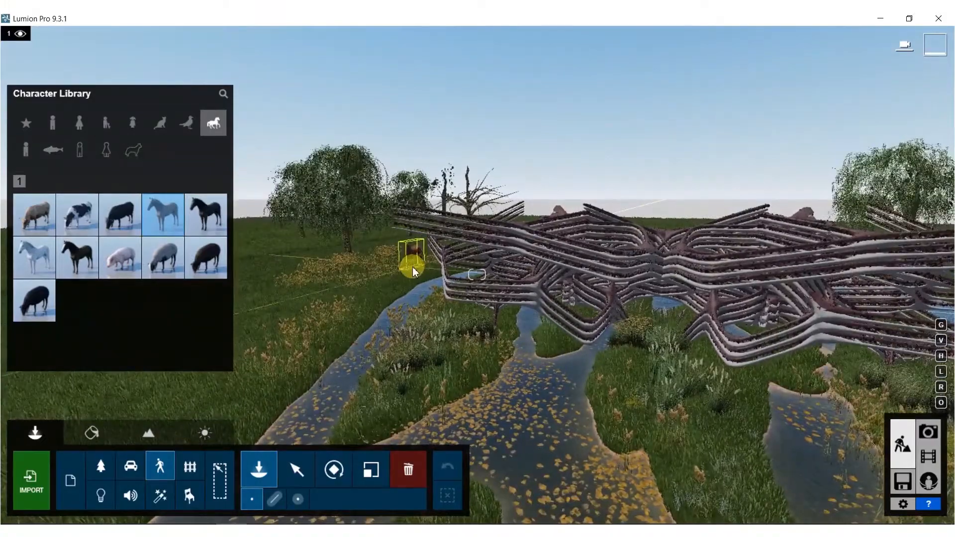
{"action": "left_click", "coordinate": [412, 267]}
{"action": "key", "text": "r"}
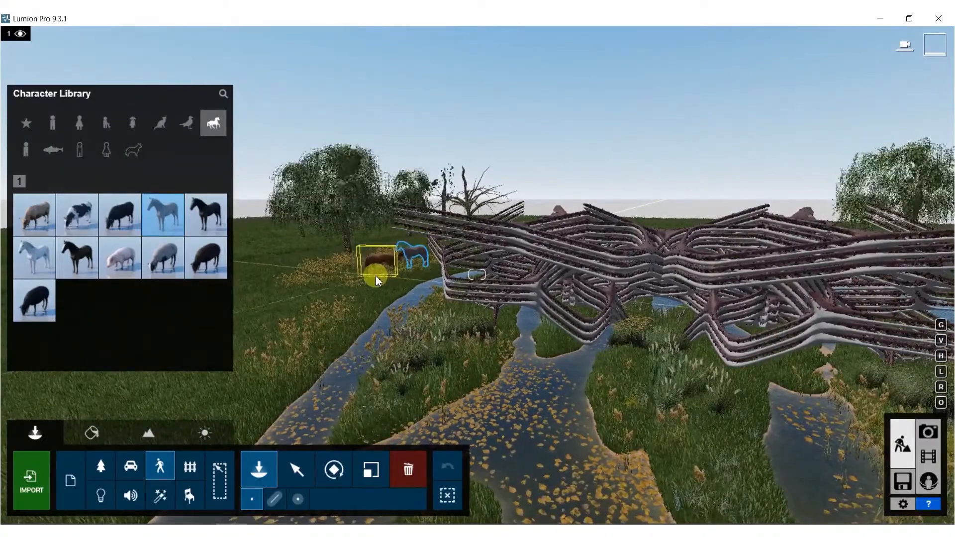
{"action": "key", "text": "r"}
{"action": "key", "text": "r"}
{"action": "left_click", "coordinate": [372, 276]}
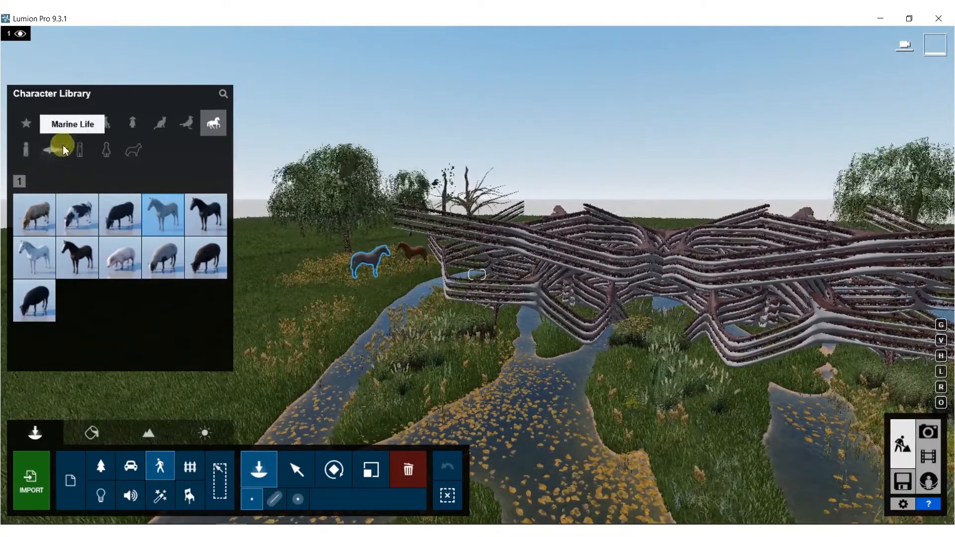
Place clusters of Sparrow 001 Flying birds on the open grass away from the building
{"action": "left_click", "coordinate": [189, 125]}
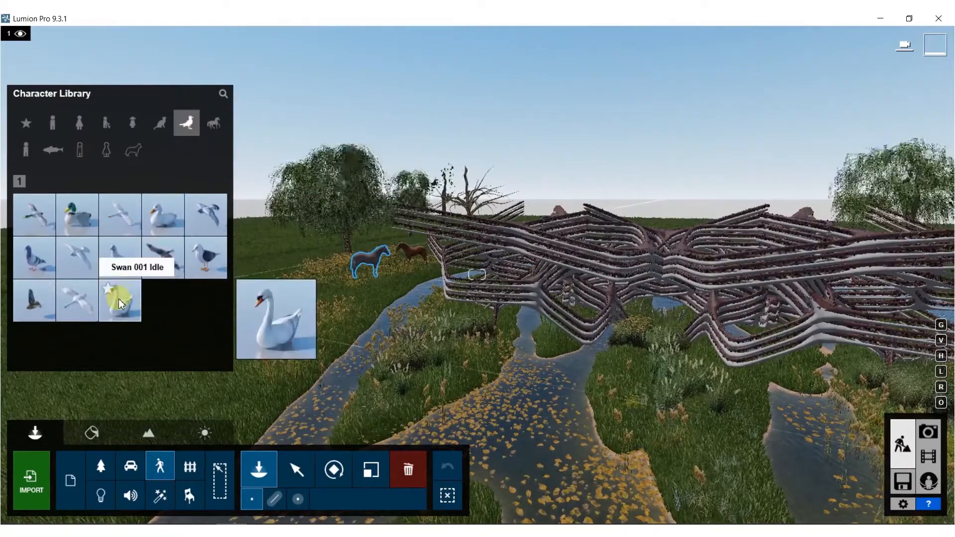
{"action": "left_click", "coordinate": [38, 310]}
{"action": "right_click_drag", "start_coordinate": [234, 335], "coordinate": [338, 343]}
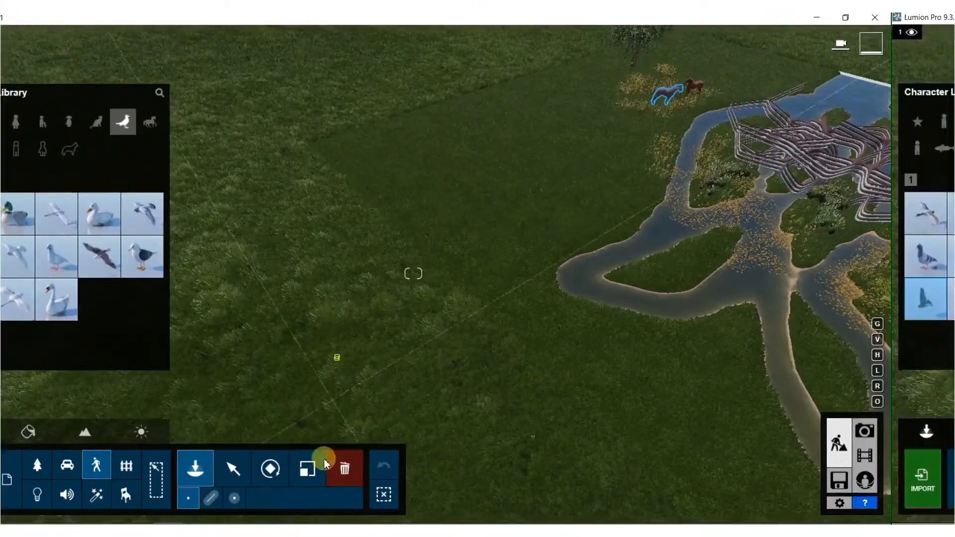
{"action": "left_click", "coordinate": [298, 499]}
{"action": "left_click", "coordinate": [296, 262]}
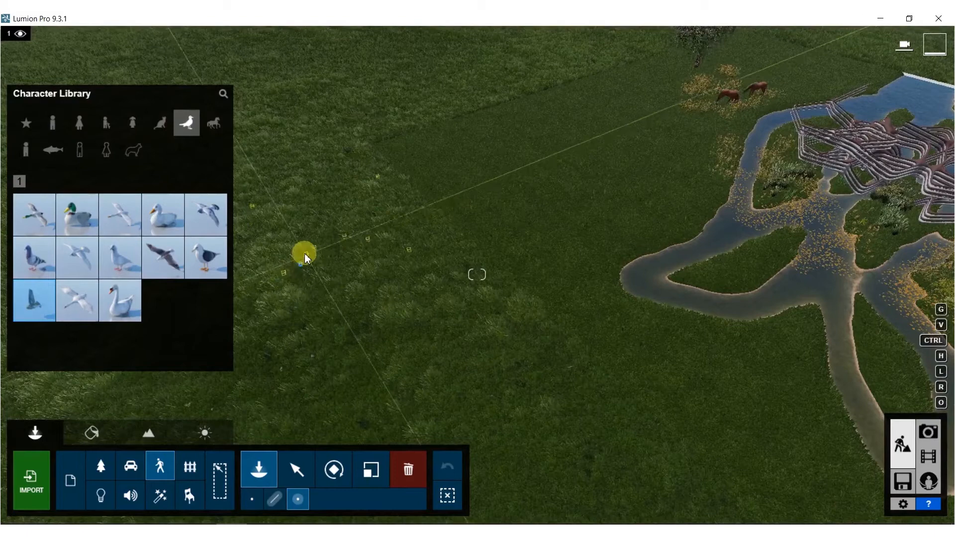
{"action": "left_click", "coordinate": [300, 248]}
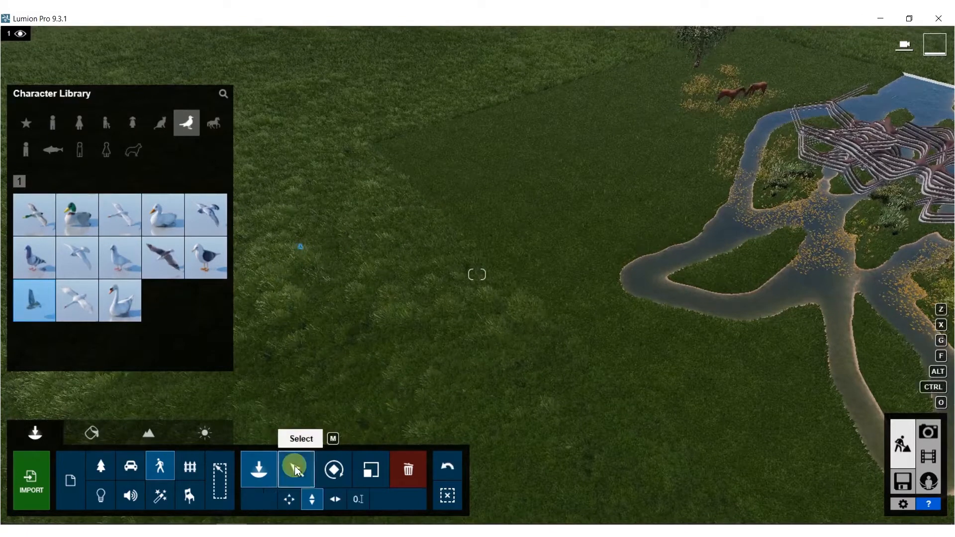
Select all the placed sparrows and raise them together high above the ground into the sky
{"action": "left_click", "coordinate": [296, 468]}
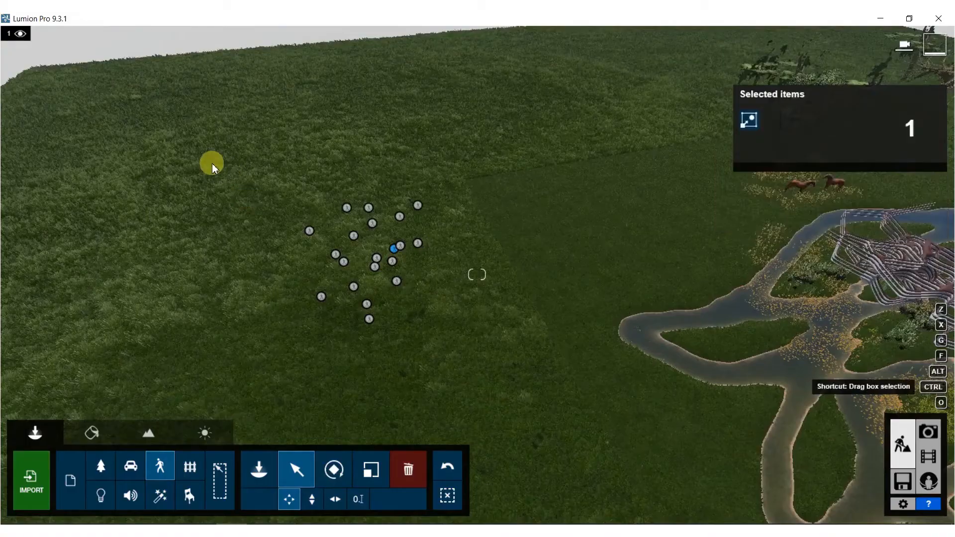
{"action": "left_click_drag", "start_coordinate": [211, 162], "coordinate": [428, 348], "text": "ctrl"}
{"action": "left_click_drag", "start_coordinate": [565, 438], "coordinate": [565, 437], "text": "ctrl"}
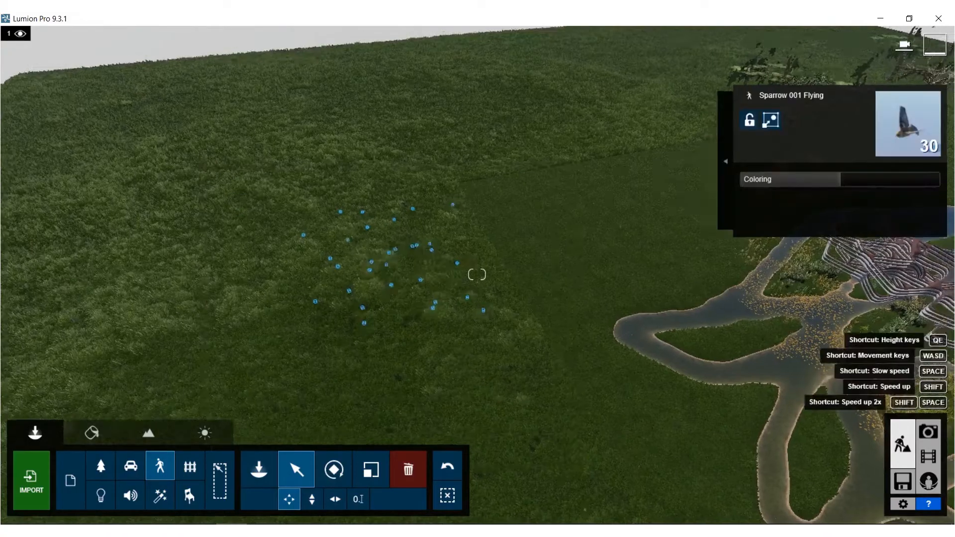
{"action": "right_click_drag", "start_coordinate": [320, 434], "coordinate": [307, 402]}
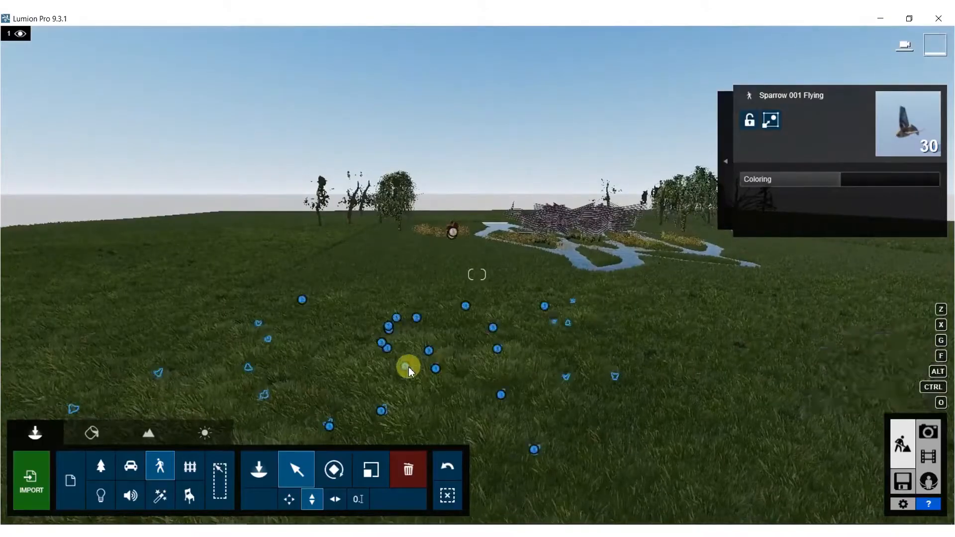
{"action": "left_click_drag", "start_coordinate": [407, 365], "coordinate": [418, 154]}
{"action": "left_click_drag", "start_coordinate": [418, 51], "coordinate": [416, 228]}
{"action": "right_click_drag", "start_coordinate": [416, 228], "coordinate": [407, 174]}
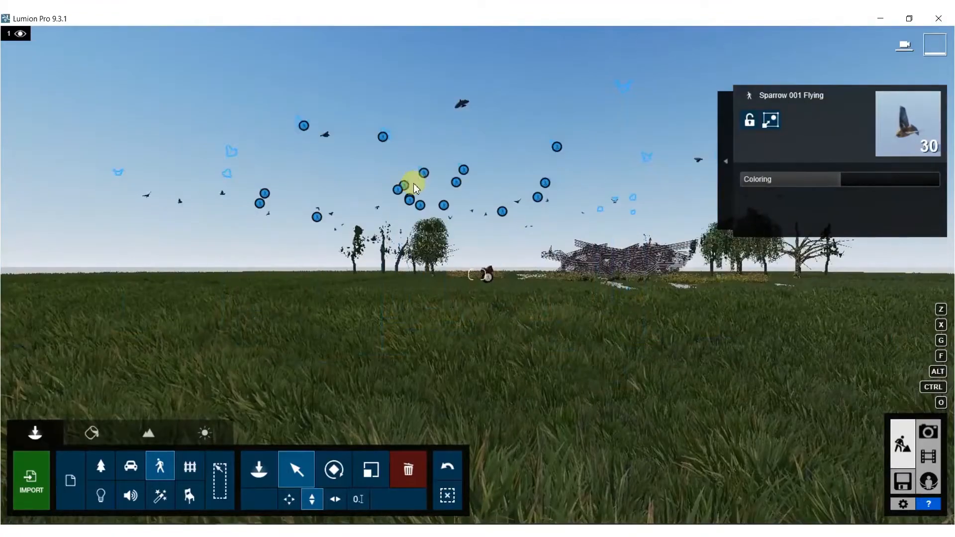
{"action": "left_click_drag", "start_coordinate": [405, 187], "coordinate": [408, 82]}
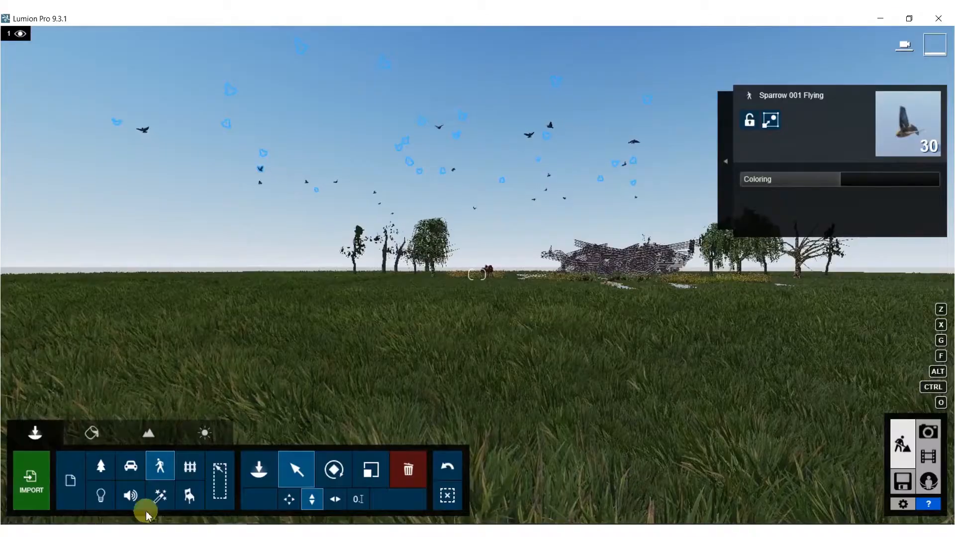
Move the sparrow flock horizontally across the landscape so it flies above the building and channels
{"action": "left_click", "coordinate": [335, 499]}
{"action": "right_click_drag", "start_coordinate": [462, 347], "coordinate": [503, 279]}
{"action": "key", "text": "s"}
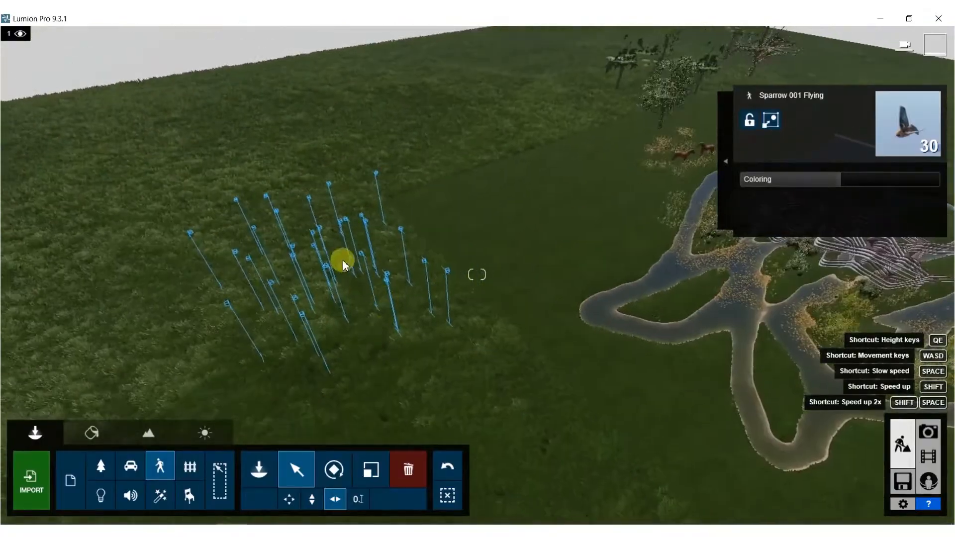
{"action": "left_click_drag", "start_coordinate": [681, 244], "coordinate": [813, 280]}
{"action": "right_click_drag", "start_coordinate": [778, 303], "coordinate": [393, 300]}
{"action": "key", "text": "s"}
{"action": "left_click", "coordinate": [392, 300]}
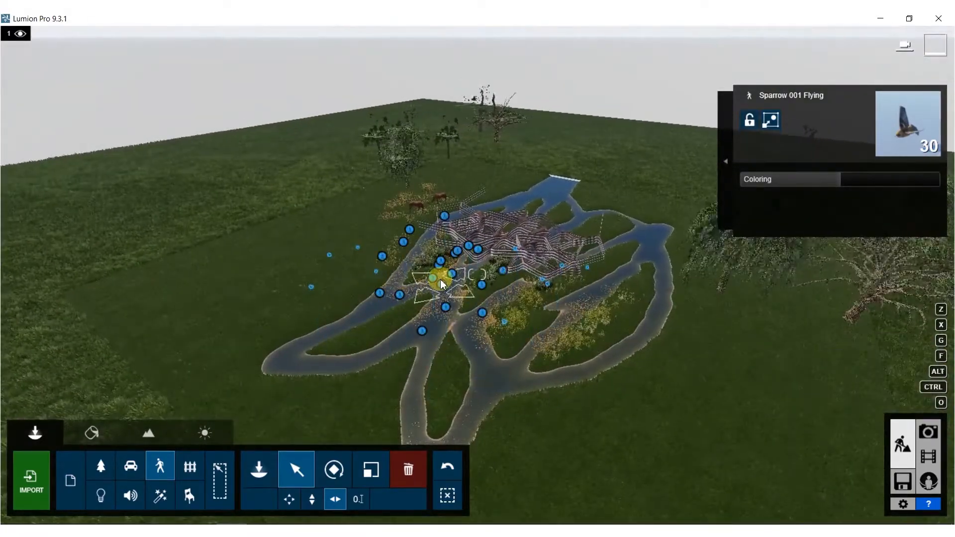
{"action": "left_click_drag", "start_coordinate": [520, 219], "coordinate": [512, 268]}
{"action": "scroll", "coordinate": [512, 268], "scroll_direction": "up", "scroll_amount": 10}
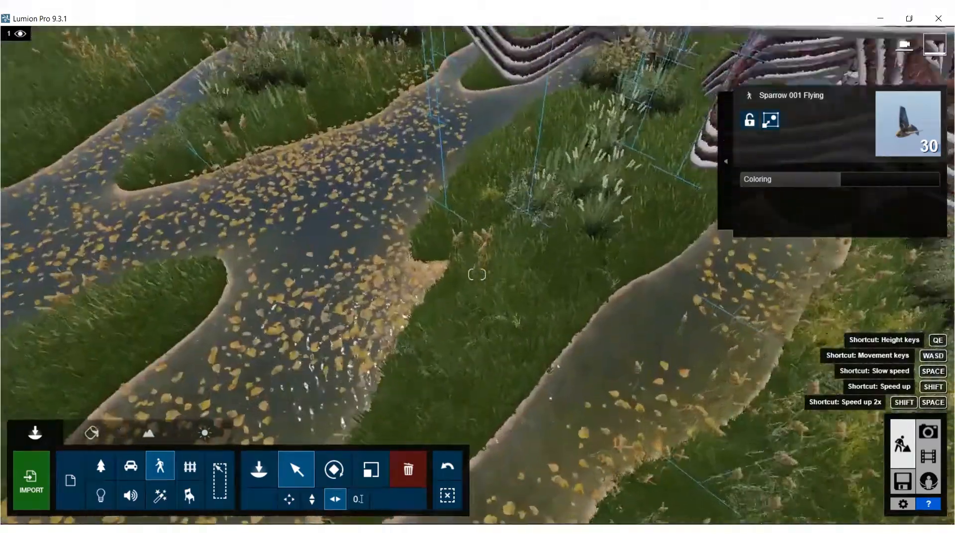
{"action": "right_click_drag", "start_coordinate": [477, 274], "coordinate": [477, 129]}
{"action": "key", "text": "s"}
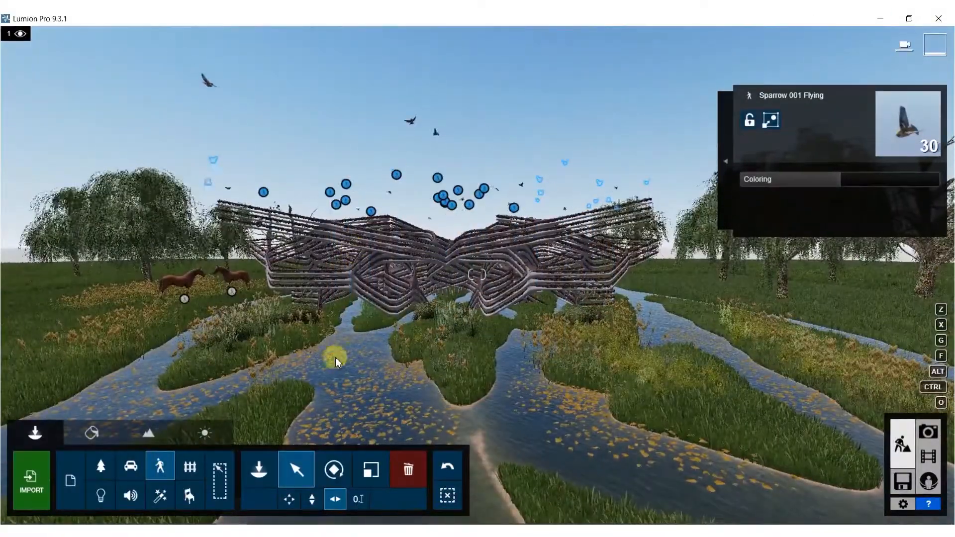
Place two single mallard ducks on the water of the narrow channel in front of the building
{"action": "left_click", "coordinate": [159, 468]}
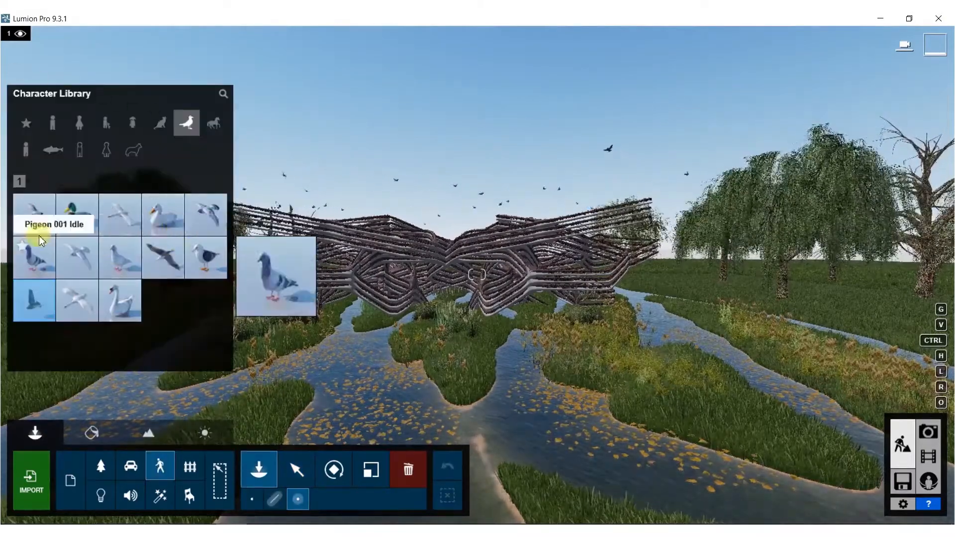
{"action": "left_click", "coordinate": [79, 215]}
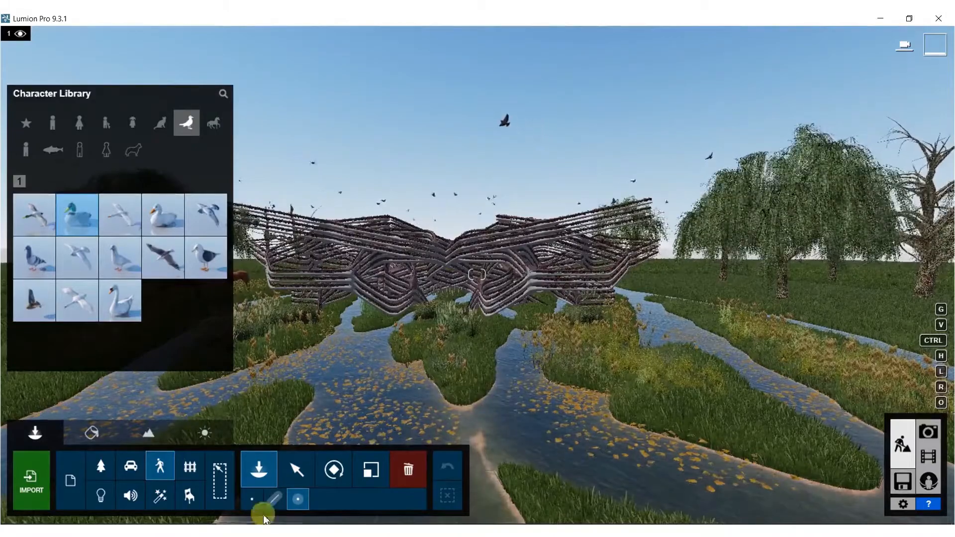
{"action": "left_click", "coordinate": [251, 499]}
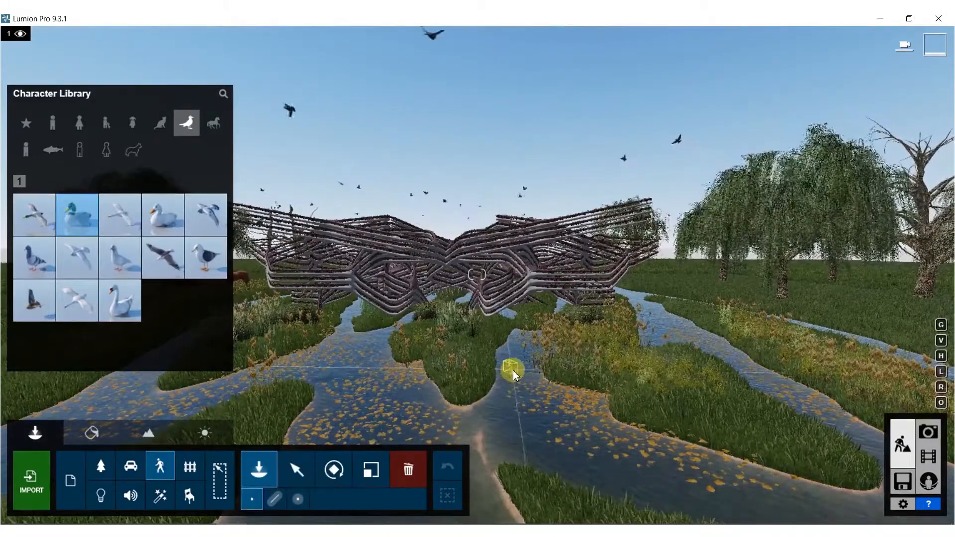
{"action": "key", "text": "w"}
{"action": "key", "text": "s"}
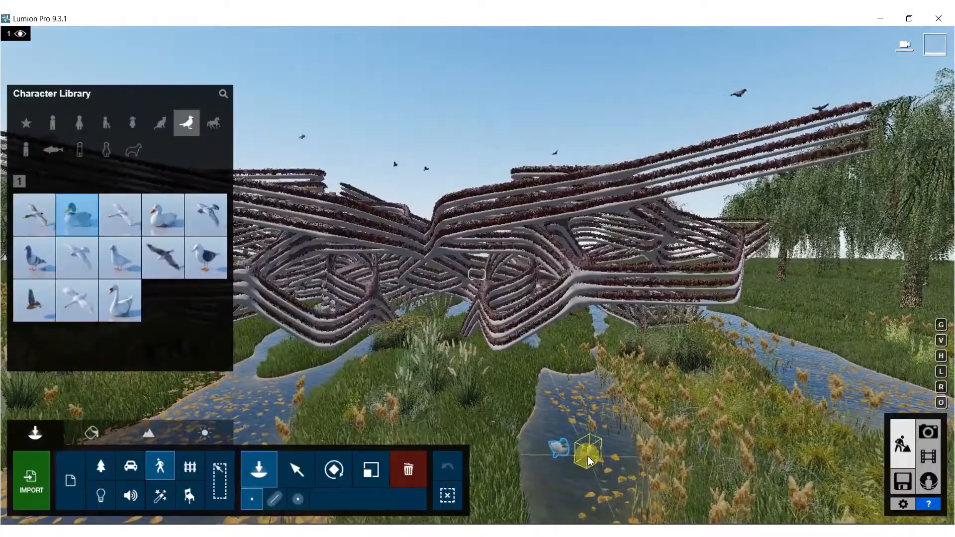
{"action": "left_click", "coordinate": [615, 448]}
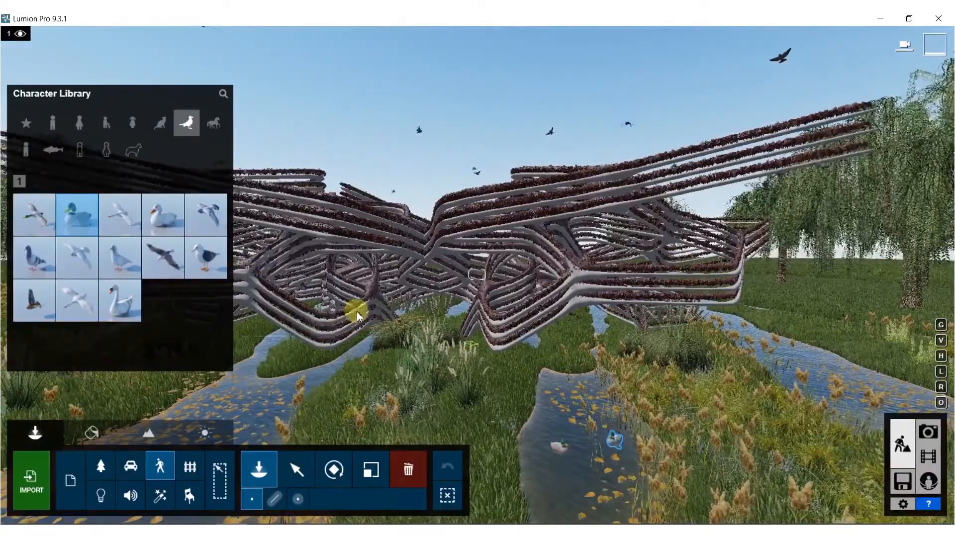
Place a white duck on the same channel in front of the mallards, rotated sideways
{"action": "left_click", "coordinate": [162, 214]}
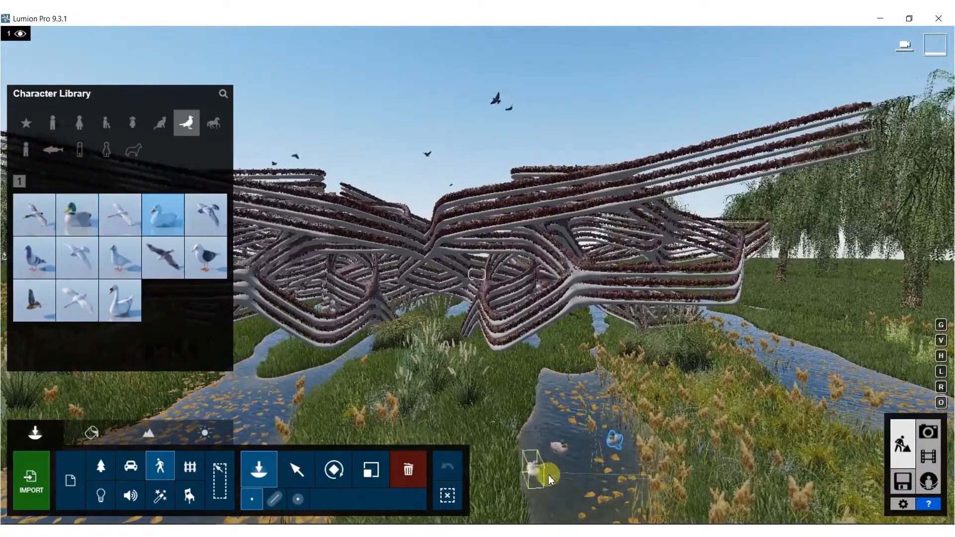
{"action": "left_click", "coordinate": [555, 477]}
{"action": "key", "text": "r"}
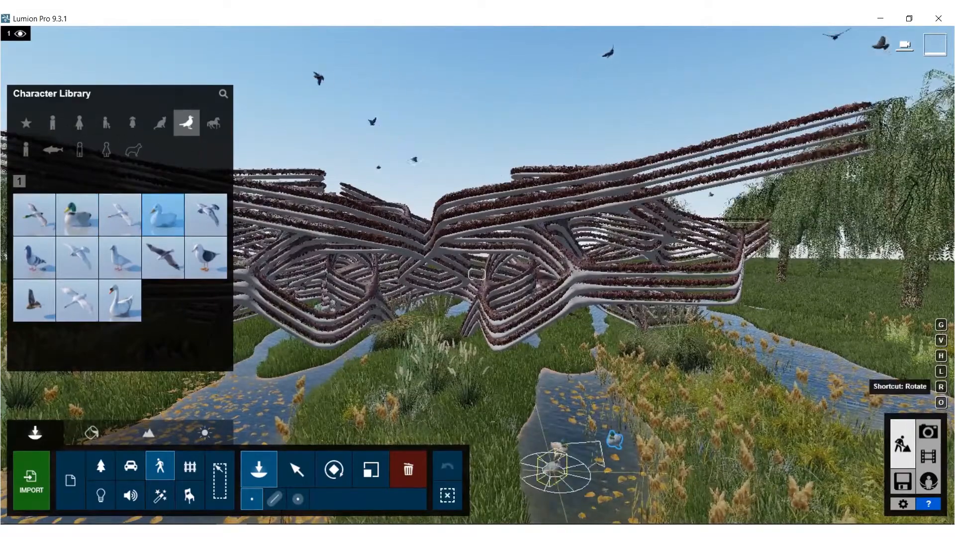
{"action": "left_click", "coordinate": [552, 470]}
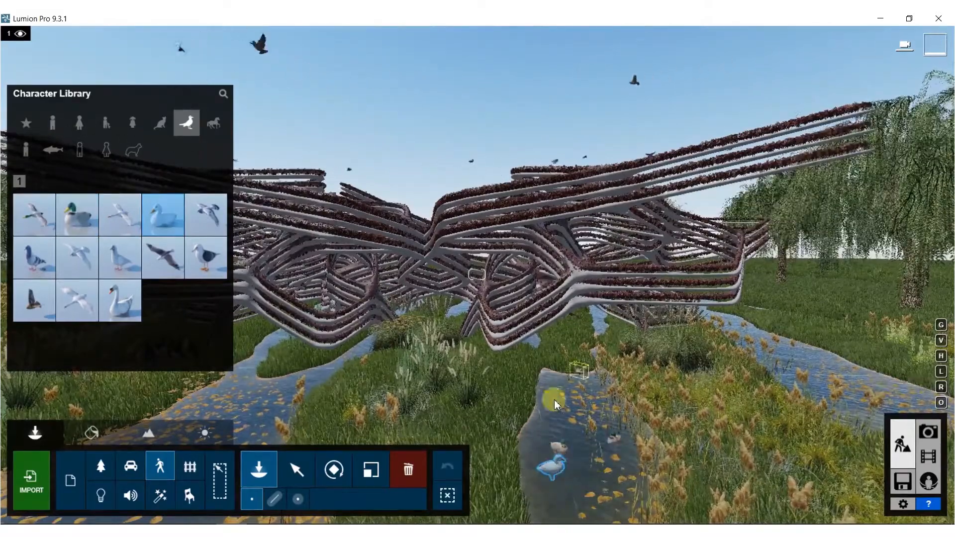
In Photo mode, frame a symmetrical frontal view of the building from about 1.27 m camera height and store it in photo slot 1
{"action": "left_click", "coordinate": [928, 434]}
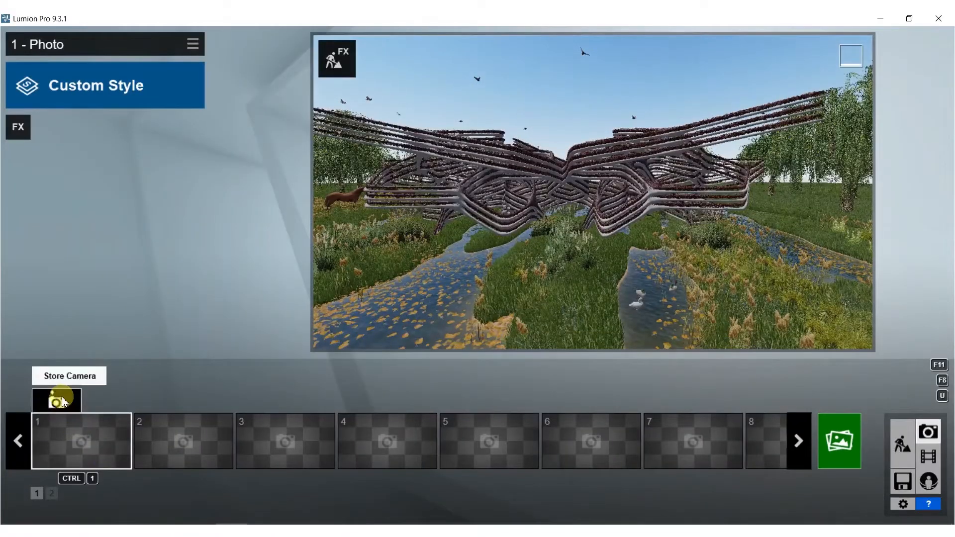
{"action": "right_click_drag", "start_coordinate": [478, 202], "coordinate": [477, 249]}
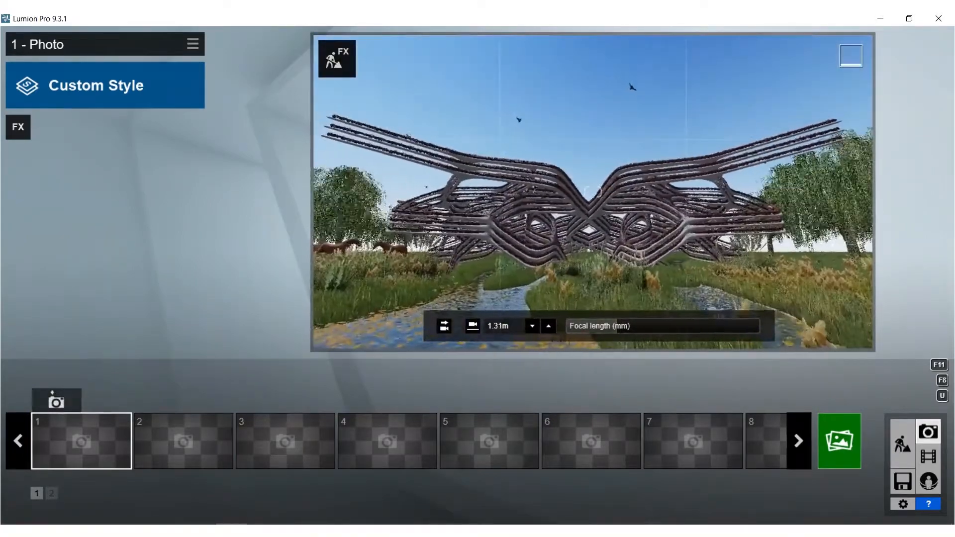
{"action": "key", "text": "w"}
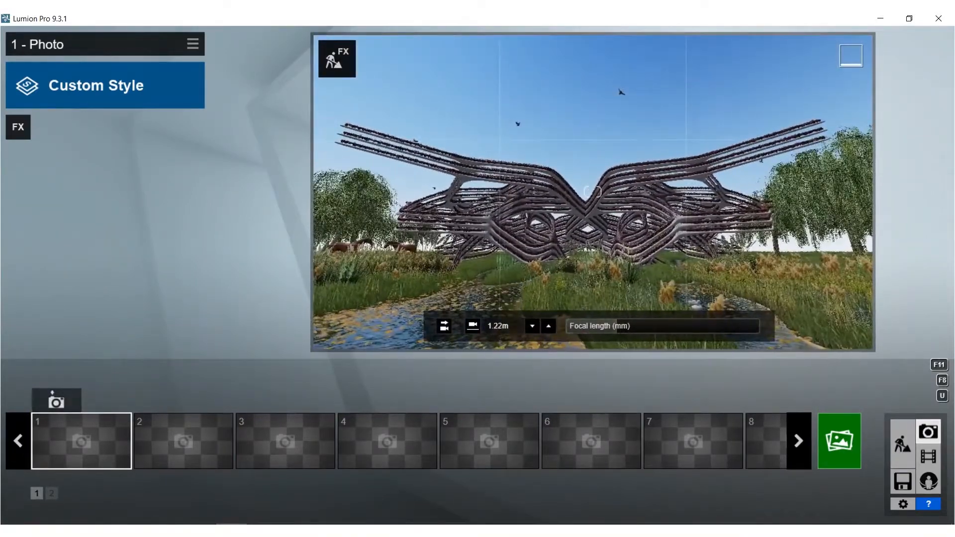
{"action": "key", "text": "q"}
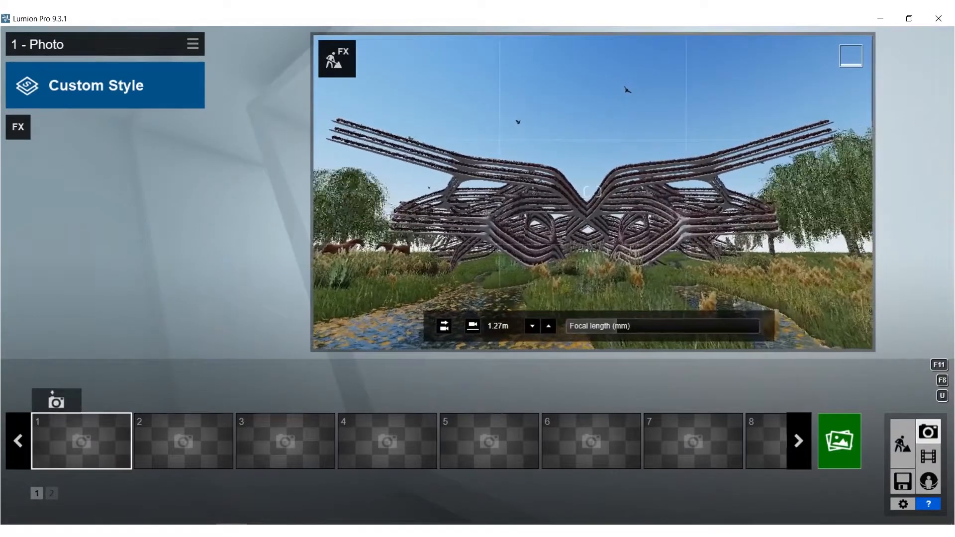
{"action": "key", "text": "d"}
{"action": "key", "text": "a"}
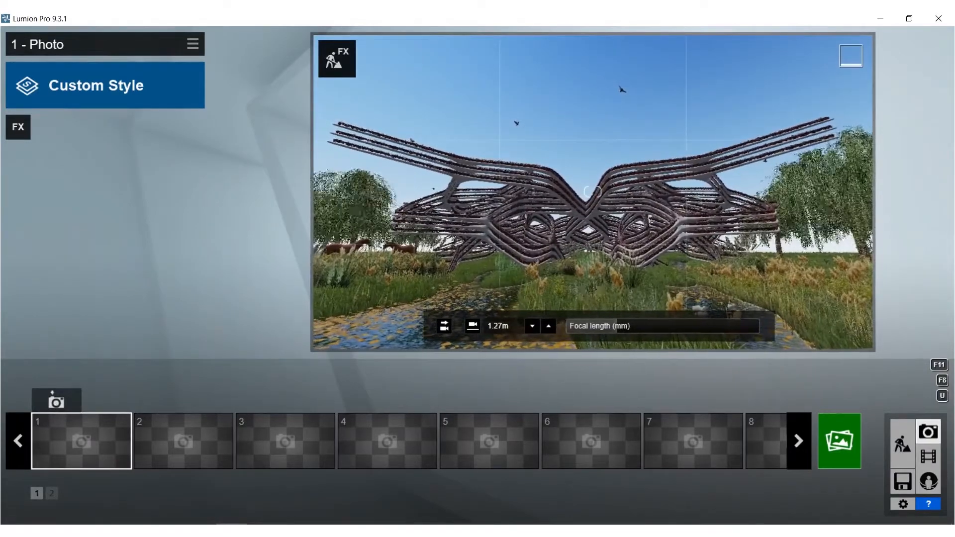
{"action": "left_click", "coordinate": [56, 400]}
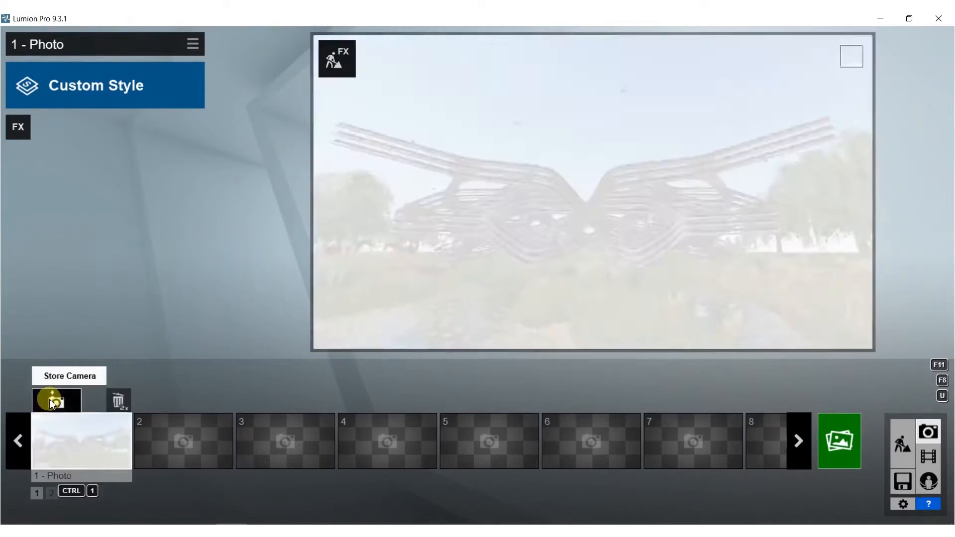
Apply the Realistic style to the photo and add a Sun effect with sun height lowered to about 0.2
{"action": "left_click", "coordinate": [90, 87]}
{"action": "left_click", "coordinate": [483, 172]}
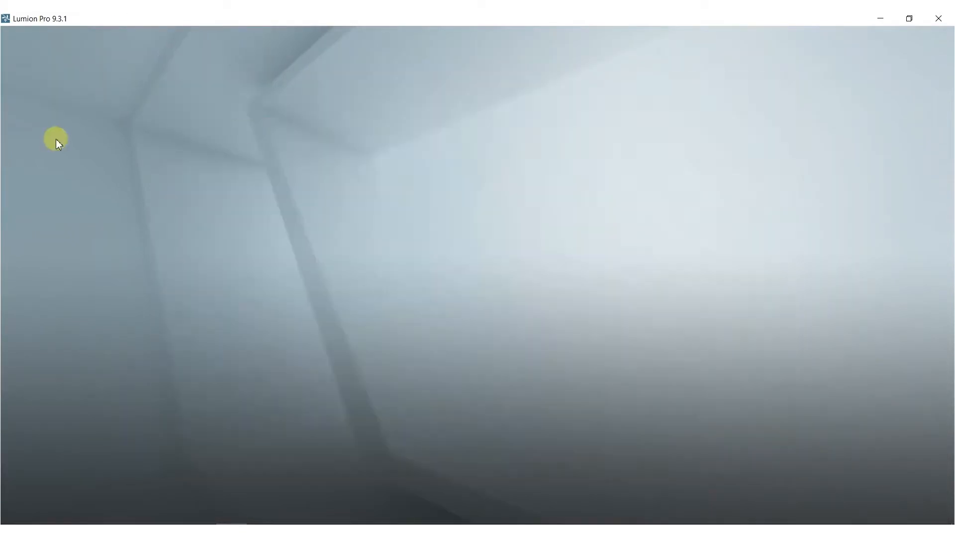
{"action": "left_click", "coordinate": [18, 127]}
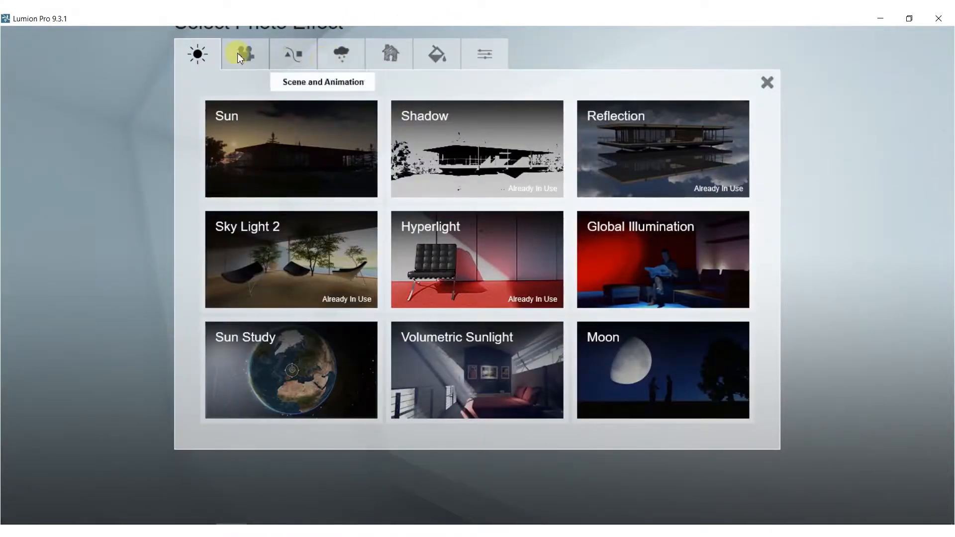
{"action": "left_click", "coordinate": [263, 150]}
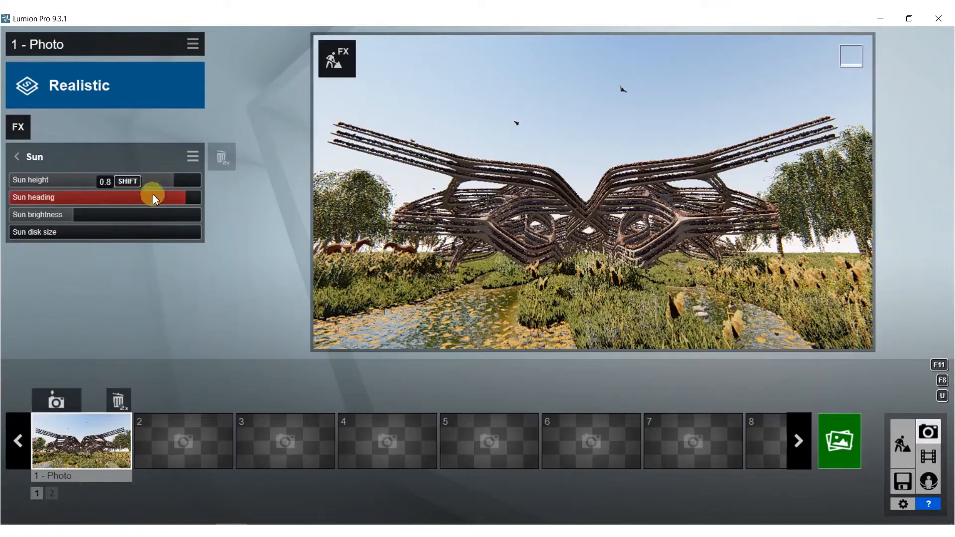
{"action": "left_click_drag", "start_coordinate": [156, 190], "coordinate": [115, 181]}
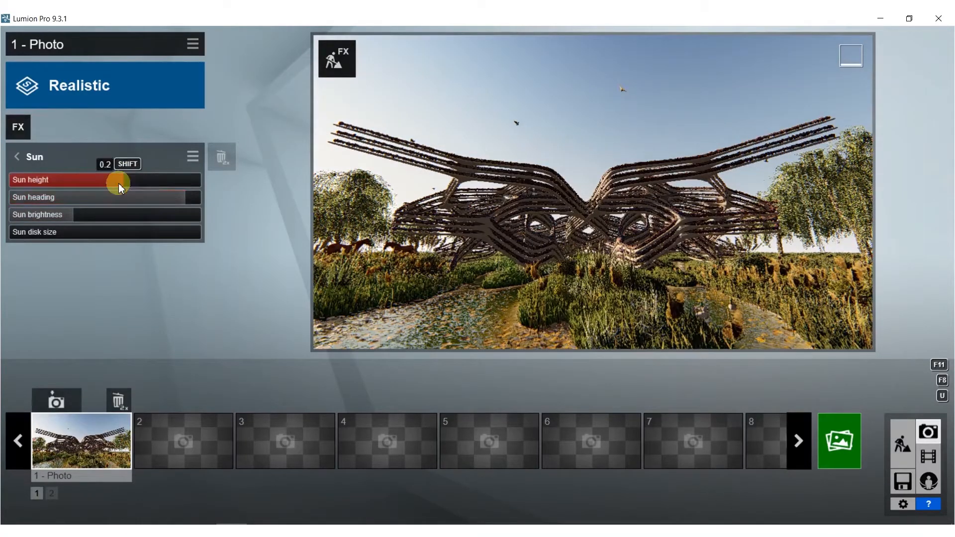
Raise the sun height, reduce the sun heading to light the facade, and add a 2-Point Perspective effect to the photo
{"action": "left_click_drag", "start_coordinate": [120, 186], "coordinate": [149, 201]}
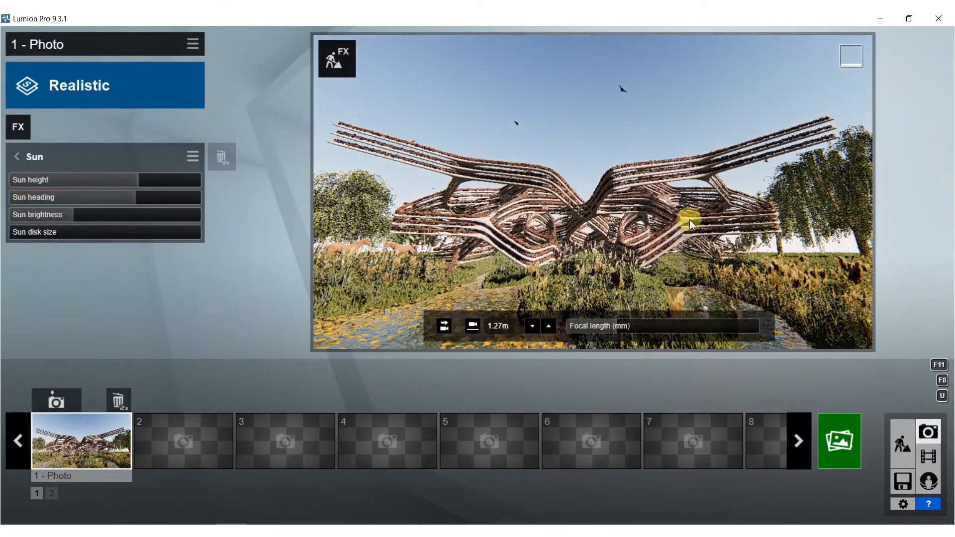
{"action": "left_click", "coordinate": [20, 137]}
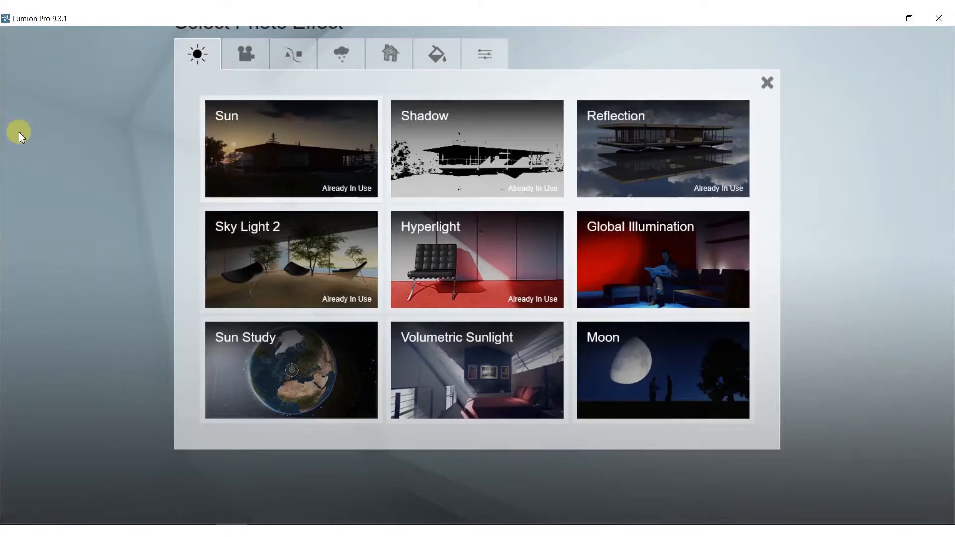
{"action": "left_click", "coordinate": [248, 69]}
{"action": "left_click", "coordinate": [662, 151]}
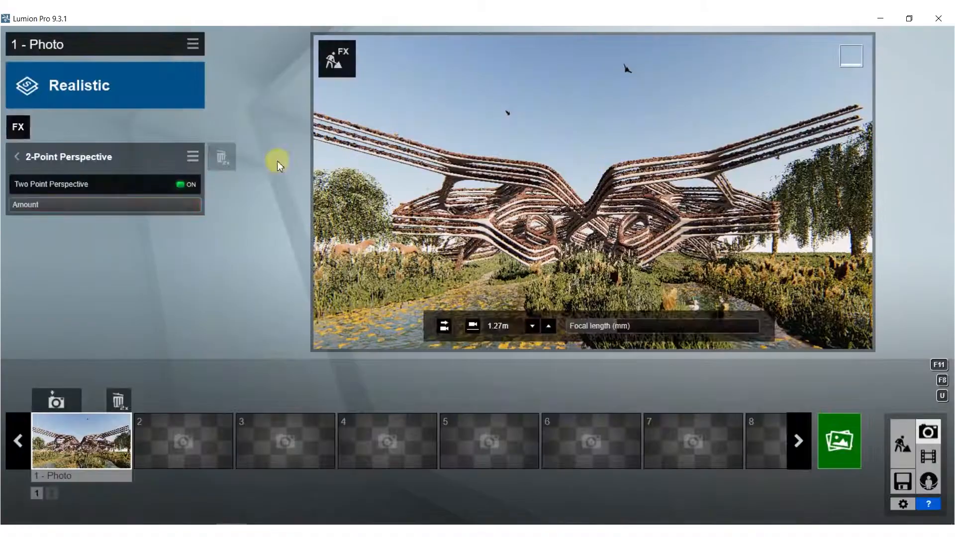
Reframe the building frontally from about 1.16 m camera height and store the camera in photo slot 1
{"action": "key", "text": "q"}
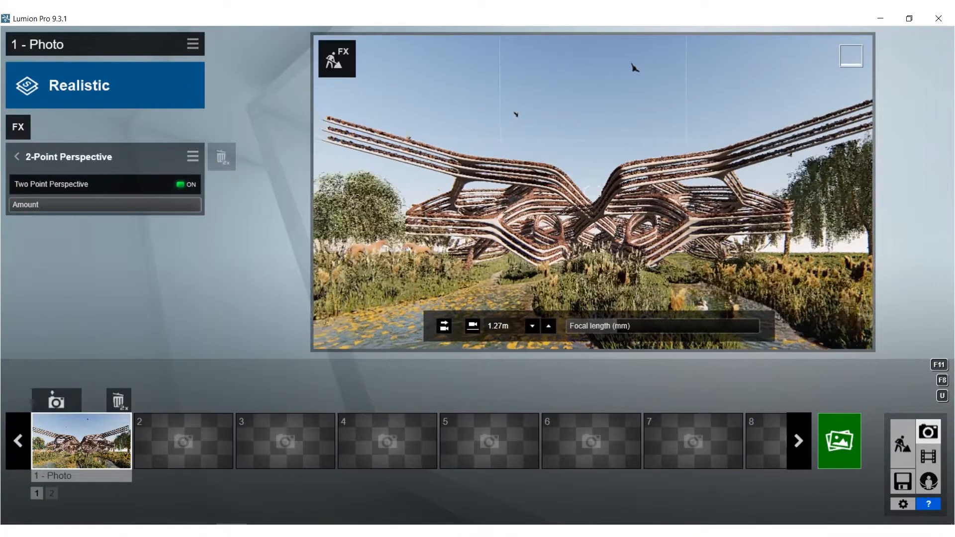
{"action": "right_click_drag", "start_coordinate": [591, 192], "coordinate": [405, 302]}
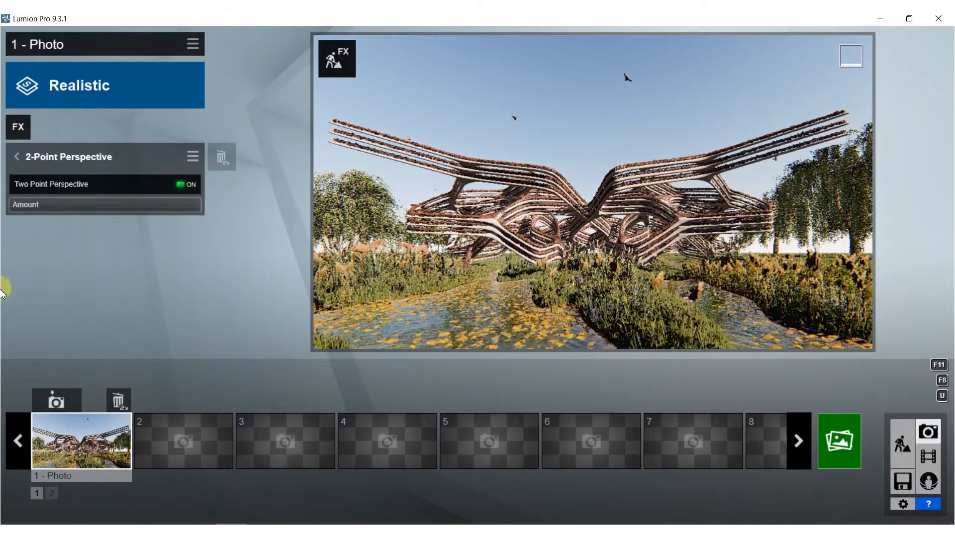
{"action": "left_click", "coordinate": [67, 413]}
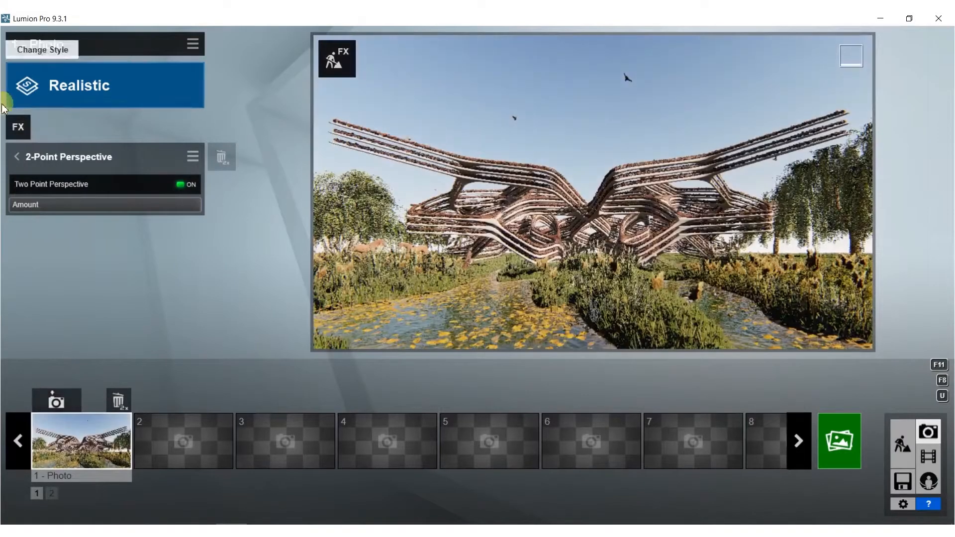
Add a Precipitation effect with a lower precipitation phase, slightly more particles and increased extra fog addition
{"action": "left_click", "coordinate": [18, 128]}
{"action": "left_click", "coordinate": [348, 59]}
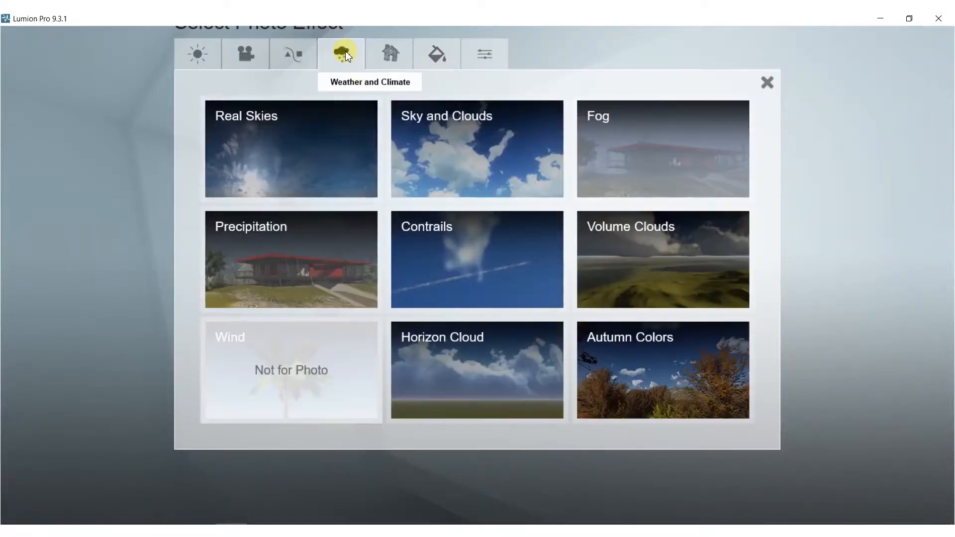
{"action": "left_click", "coordinate": [285, 260]}
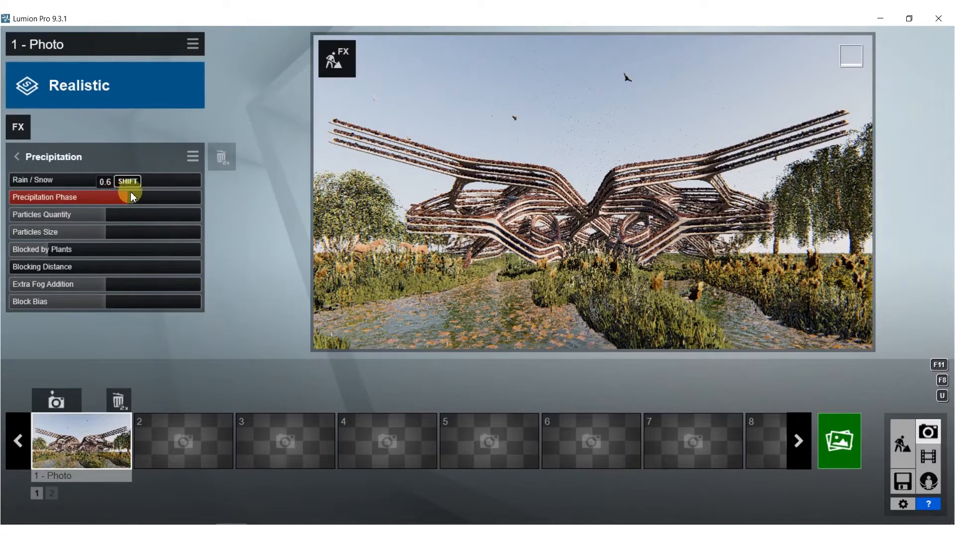
{"action": "left_click_drag", "start_coordinate": [144, 190], "coordinate": [46, 186]}
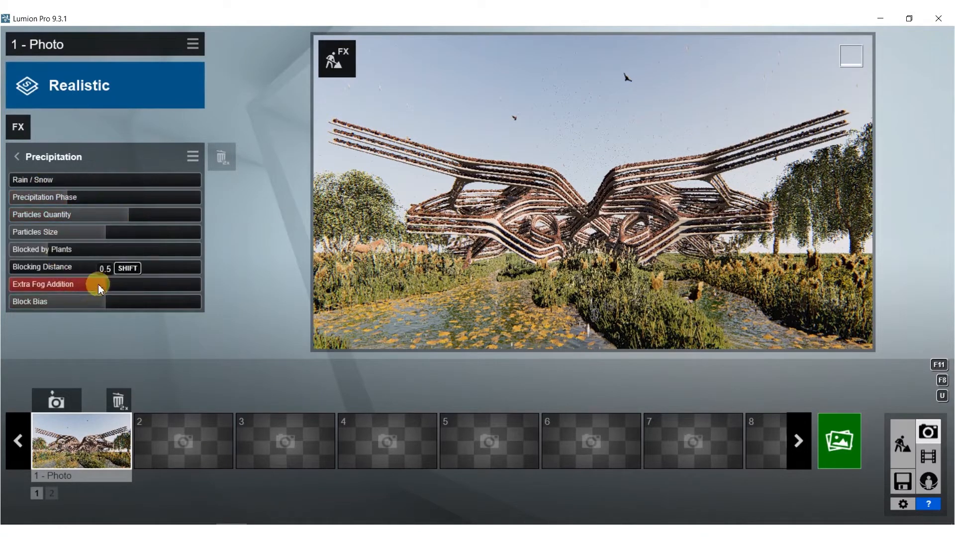
{"action": "left_click", "coordinate": [162, 282]}
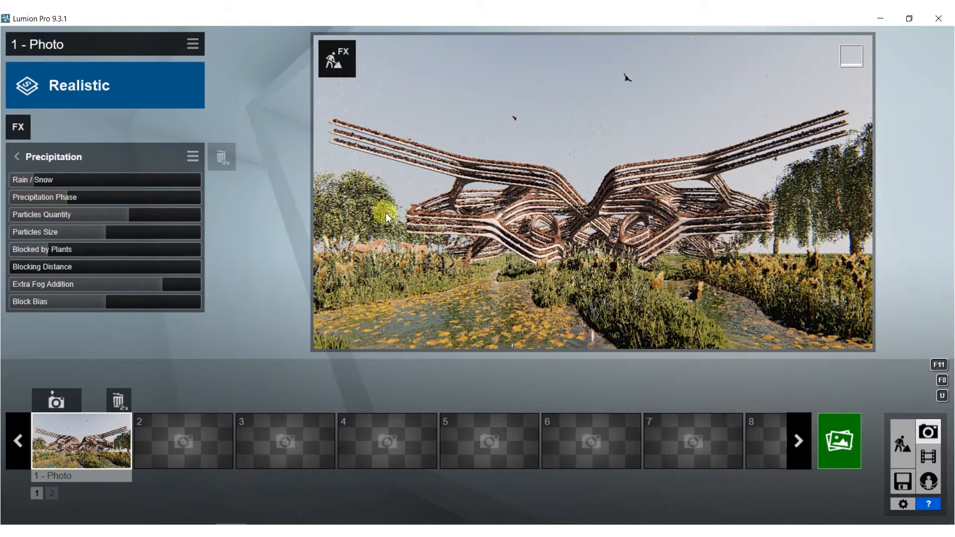
{"action": "scroll", "coordinate": [591, 191], "scroll_direction": "up", "scroll_amount": 2}
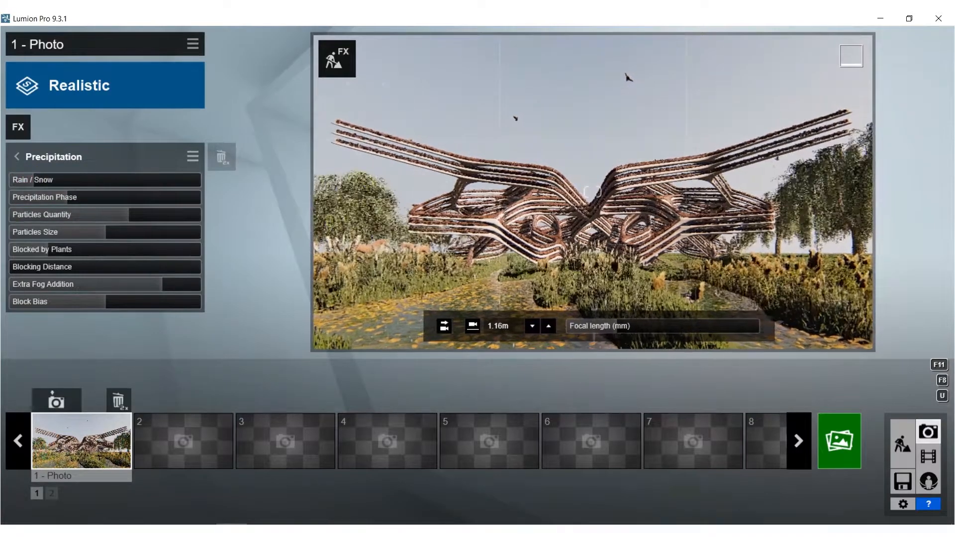
Add a Sky and Clouds effect with master cloud amount 0.9, high clouds at the minimum and the low clouds adjusted
{"action": "left_click", "coordinate": [15, 158]}
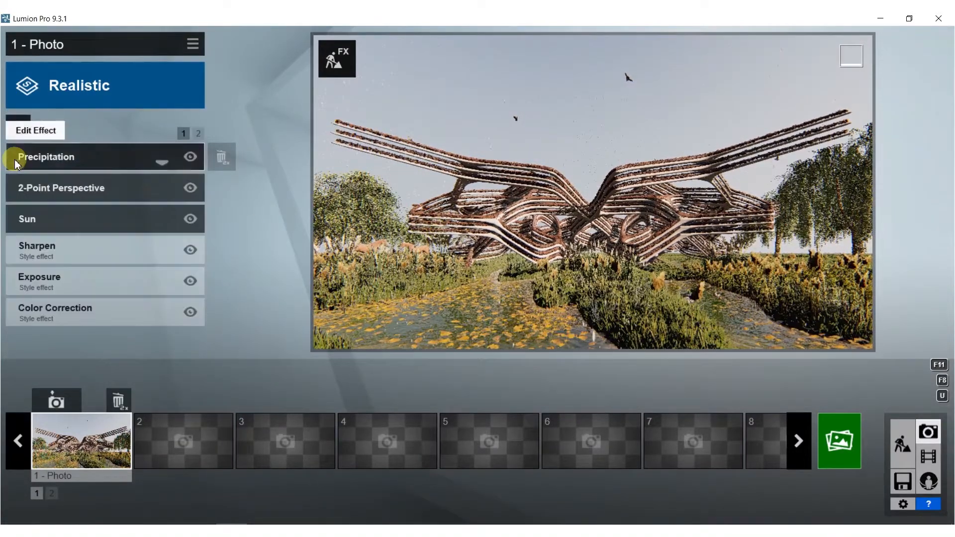
{"action": "left_click", "coordinate": [19, 128]}
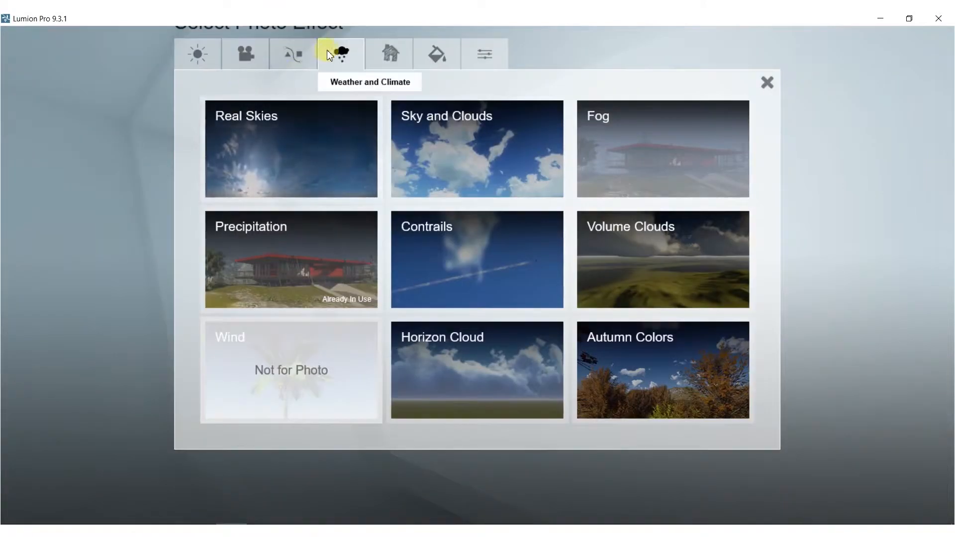
{"action": "left_click", "coordinate": [467, 151]}
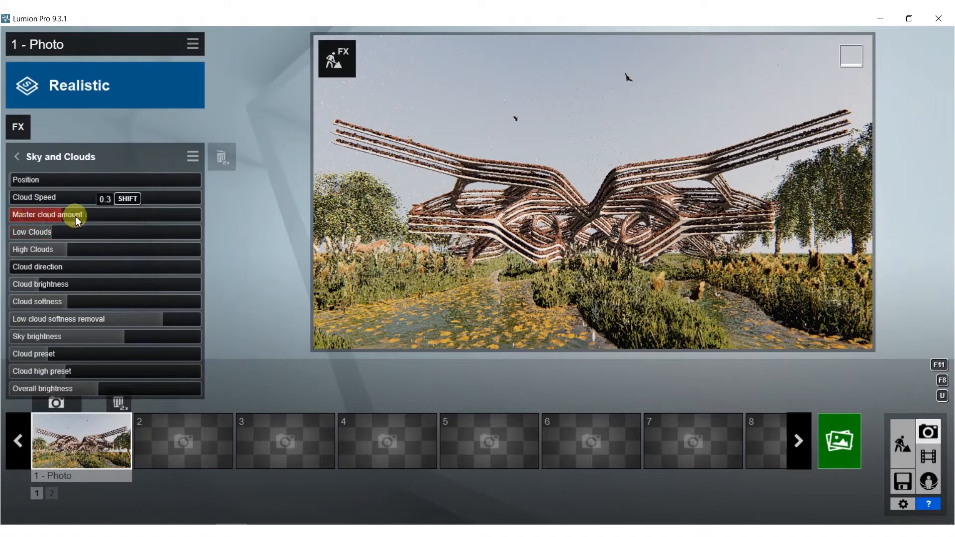
{"action": "left_click_drag", "start_coordinate": [154, 221], "coordinate": [175, 215]}
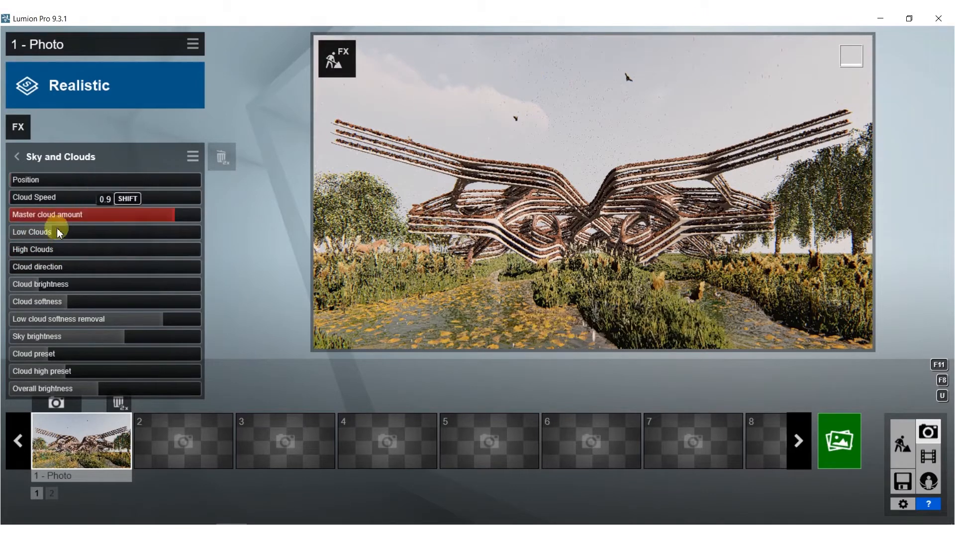
{"action": "left_click_drag", "start_coordinate": [45, 233], "coordinate": [81, 233]}
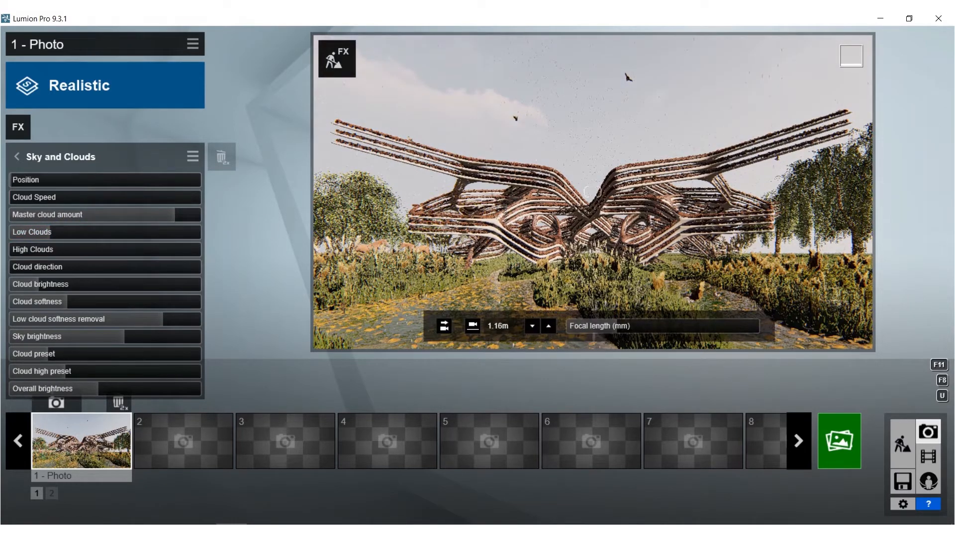
Fine-tune the frontal framing of the building and overwrite the stored camera of photo 1
{"action": "right_click_drag", "start_coordinate": [505, 218], "coordinate": [514, 217]}
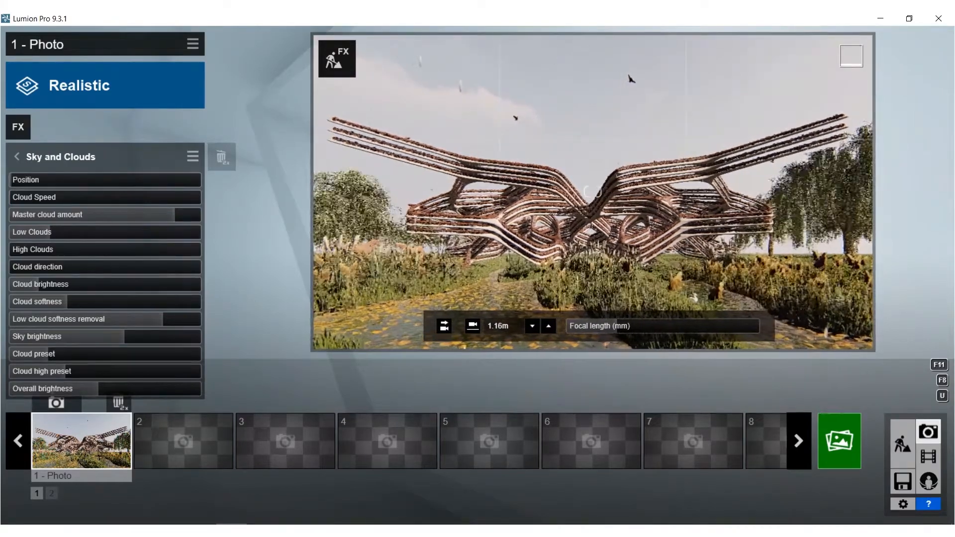
{"action": "key", "text": "ctrl+1"}
{"action": "left_click", "coordinate": [44, 411]}
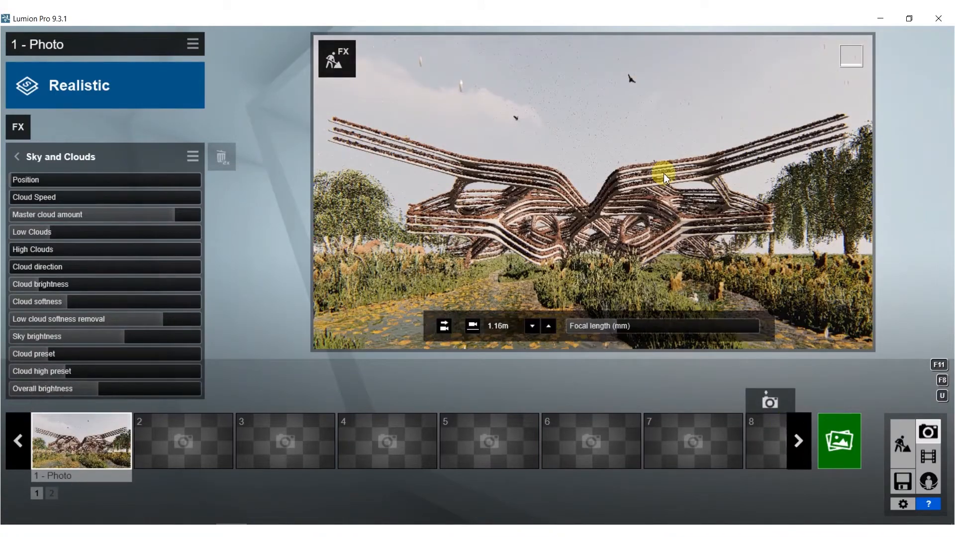
Render the current shot at Desktop 1920x1080 as JPG file 58 in the BOOK folder and close the finished render
{"action": "left_click", "coordinate": [844, 448]}
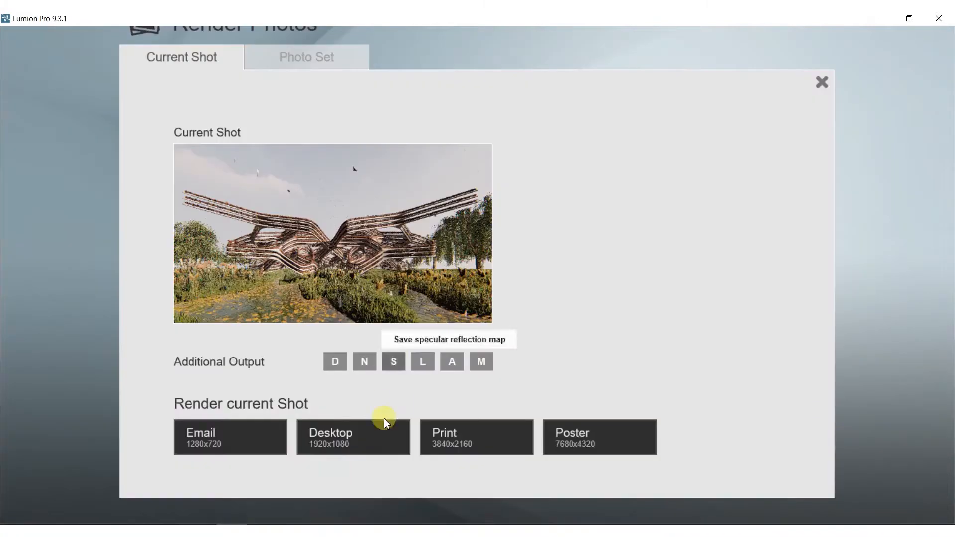
{"action": "left_click", "coordinate": [343, 440]}
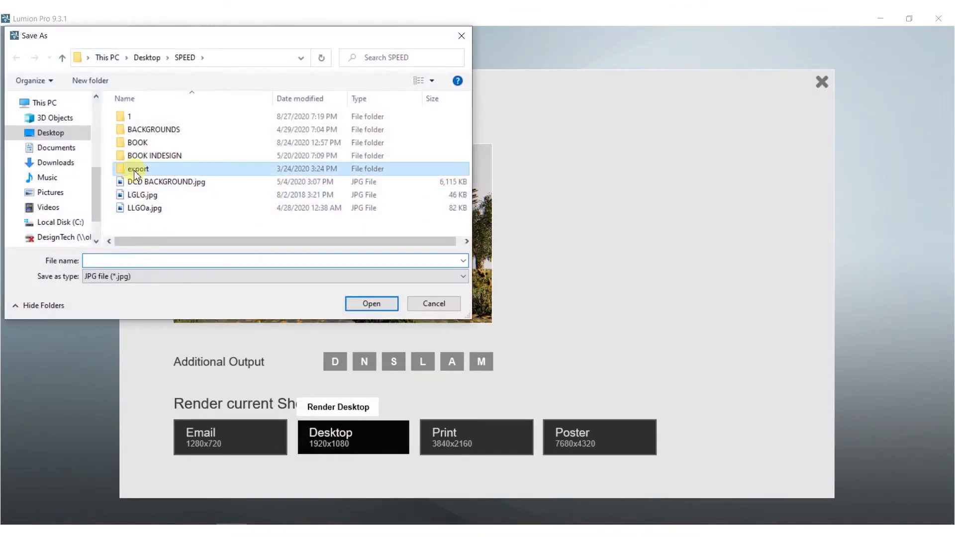
{"action": "double_click", "coordinate": [138, 142]}
{"action": "scroll", "coordinate": [212, 199], "scroll_direction": "down", "scroll_amount": 10}
{"action": "scroll", "coordinate": [209, 199], "scroll_direction": "down", "scroll_amount": 4}
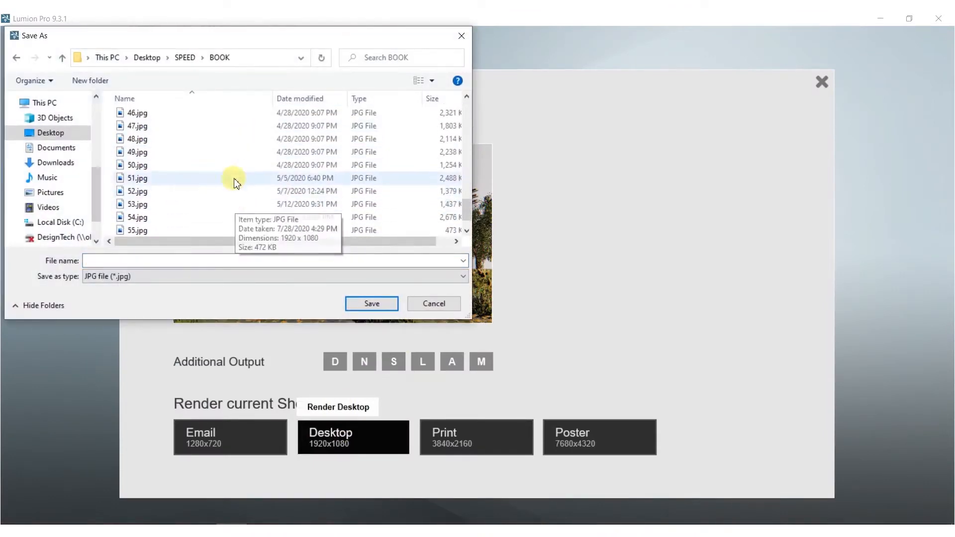
{"action": "left_click", "coordinate": [177, 261]}
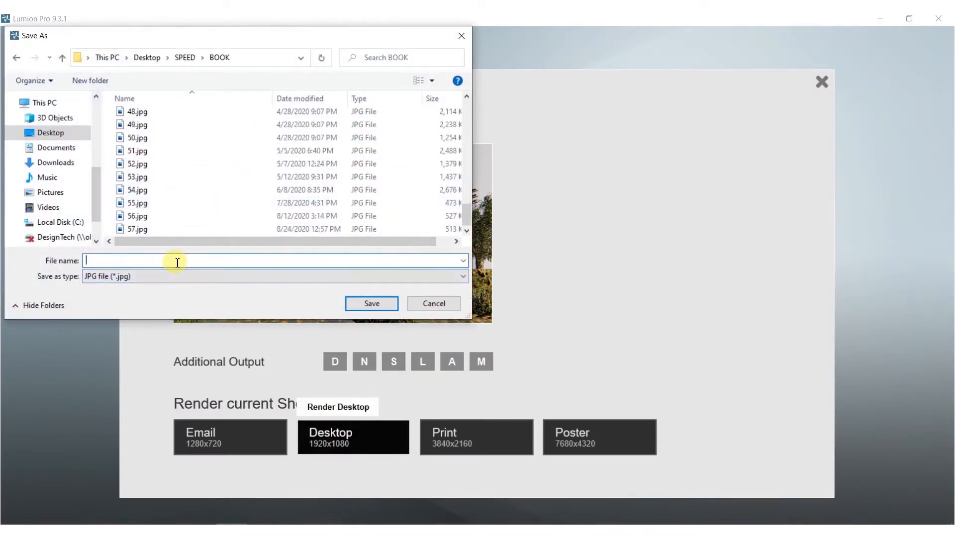
{"action": "type", "text": "58"}
{"action": "left_click", "coordinate": [372, 304]}
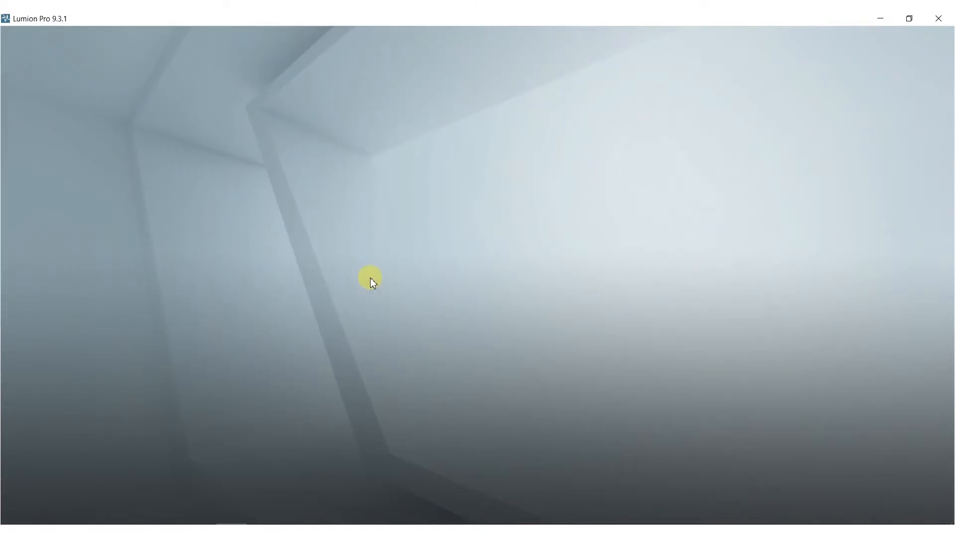
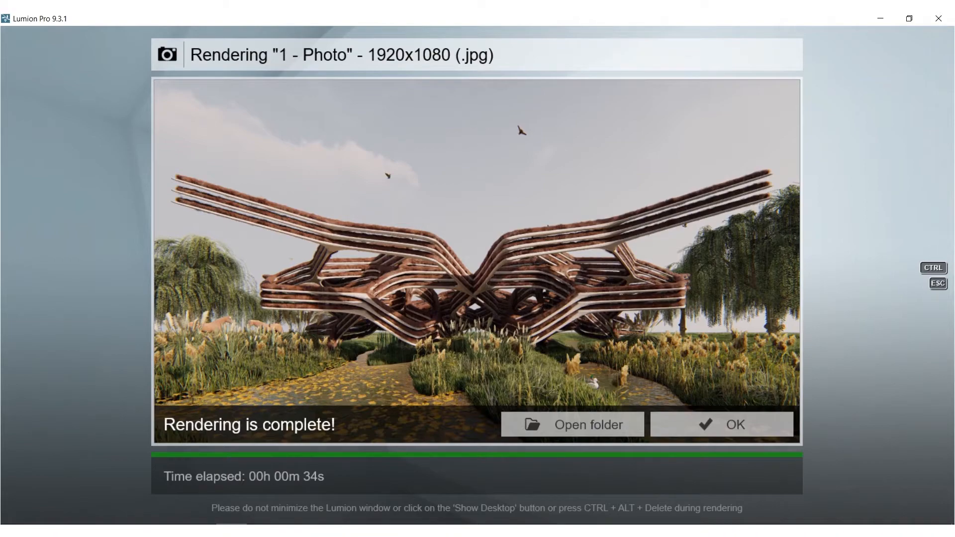
{"action": "left_click", "coordinate": [683, 413]}
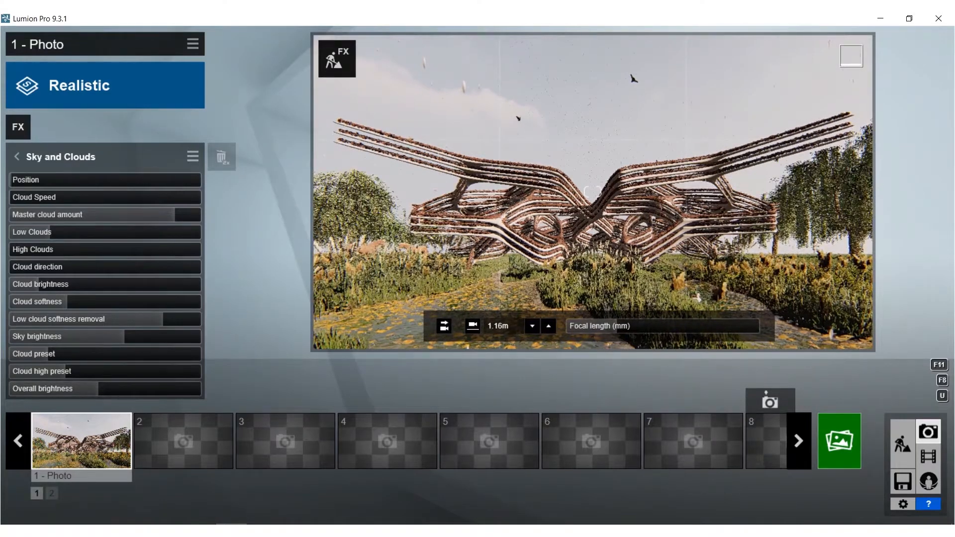
Store the slightly adjusted camera in photo 1 and add a Fog effect with increased fog density
{"action": "right_click_drag", "start_coordinate": [514, 275], "coordinate": [517, 275]}
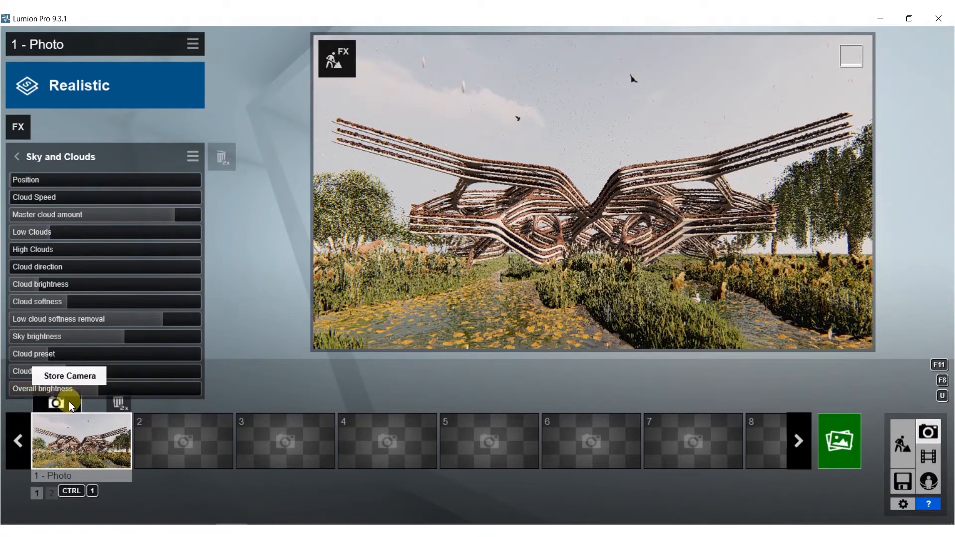
{"action": "left_click", "coordinate": [56, 403]}
{"action": "left_click", "coordinate": [23, 128]}
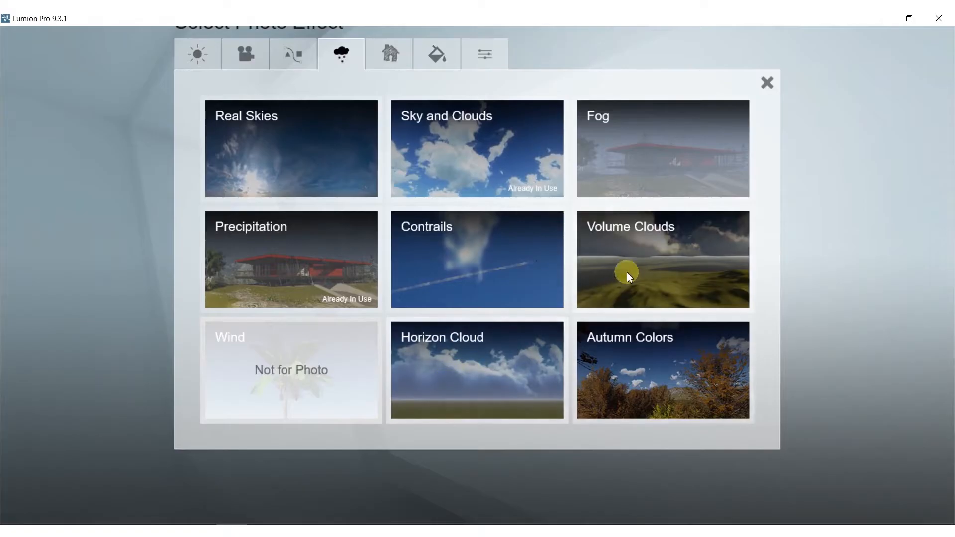
{"action": "left_click", "coordinate": [634, 123]}
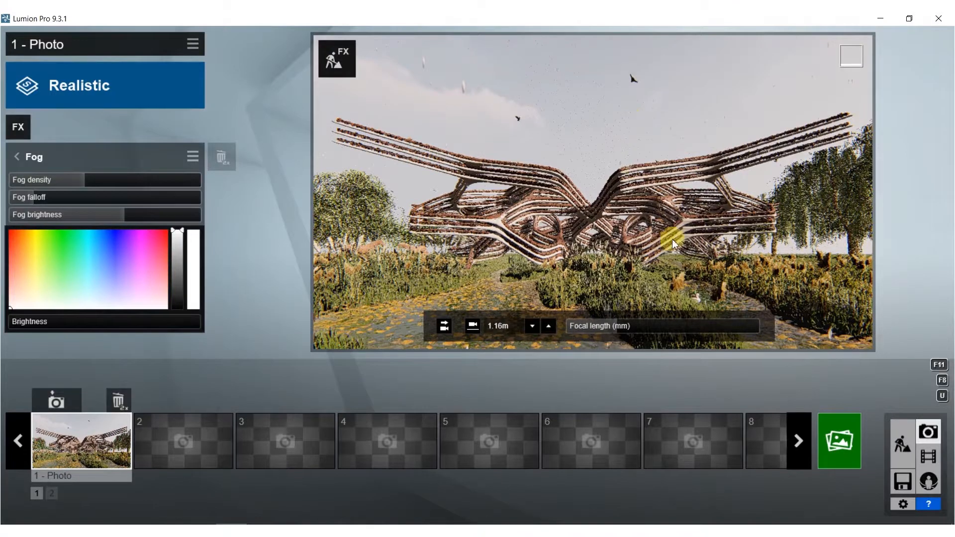
{"action": "left_click_drag", "start_coordinate": [98, 182], "coordinate": [158, 183]}
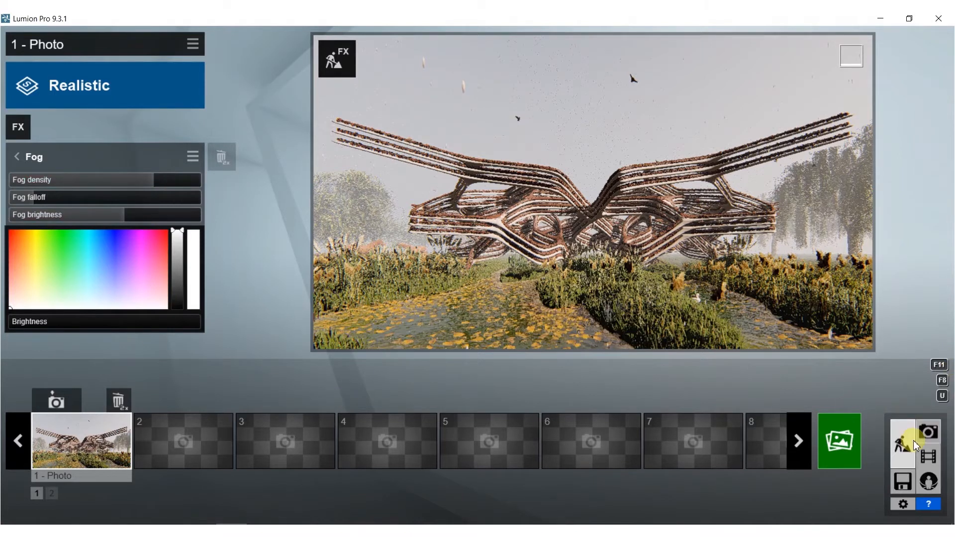
In Build mode, open the material of the building's fur strips and lower its gravity force to the minimum
{"action": "left_click", "coordinate": [903, 442]}
{"action": "left_click", "coordinate": [91, 432]}
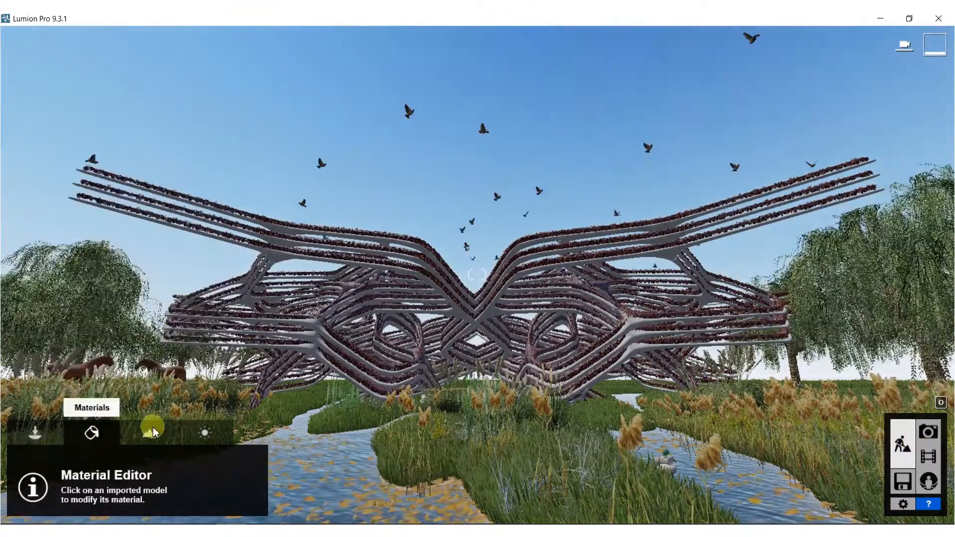
{"action": "key", "text": "w"}
{"action": "key", "text": "s"}
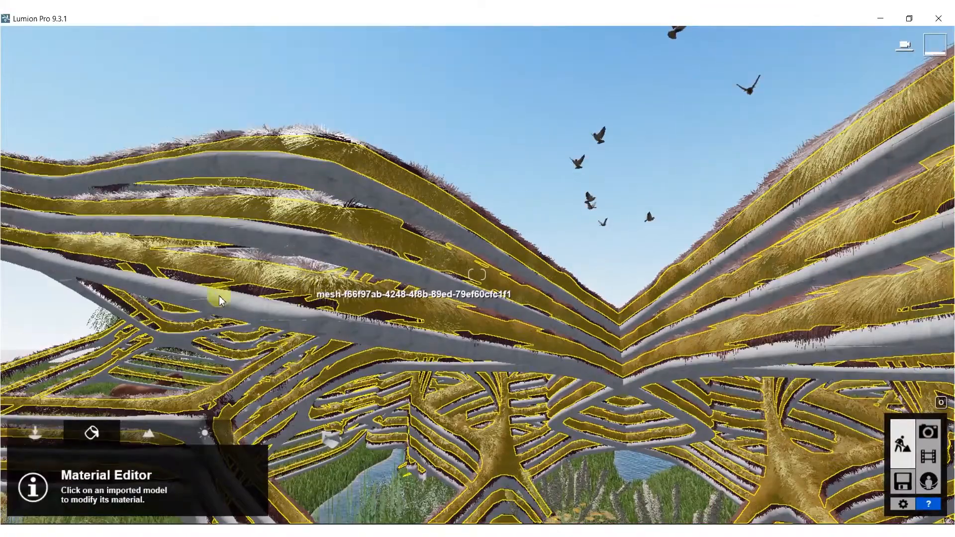
{"action": "left_click", "coordinate": [214, 291]}
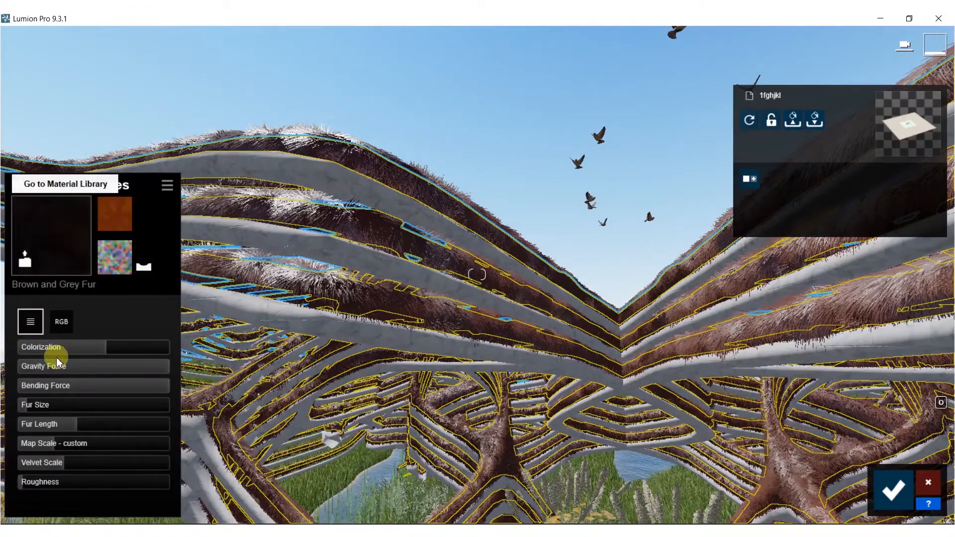
{"action": "left_click_drag", "start_coordinate": [160, 366], "coordinate": [9, 359]}
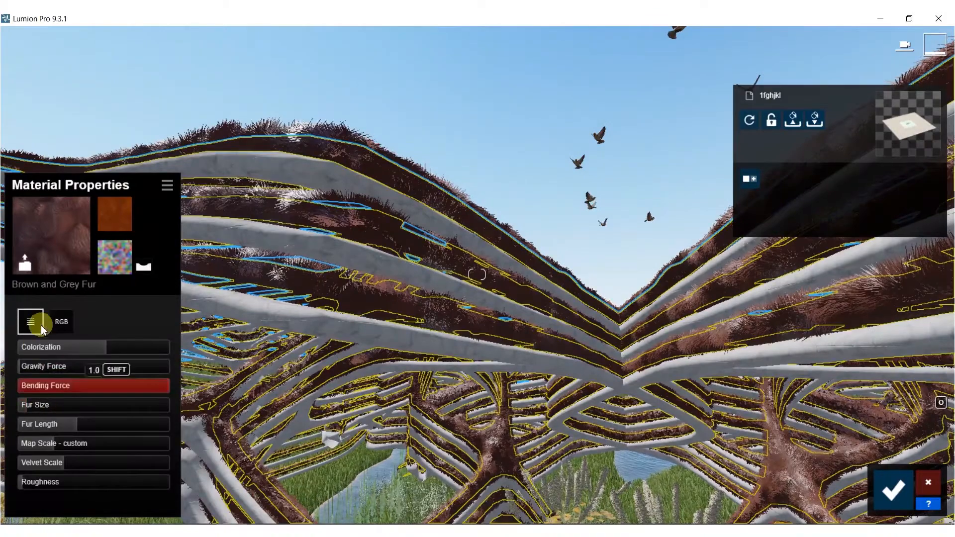
Replace the material of the building's fur strips with Brown and White Fur from the Nature materials
{"action": "left_click", "coordinate": [25, 265]}
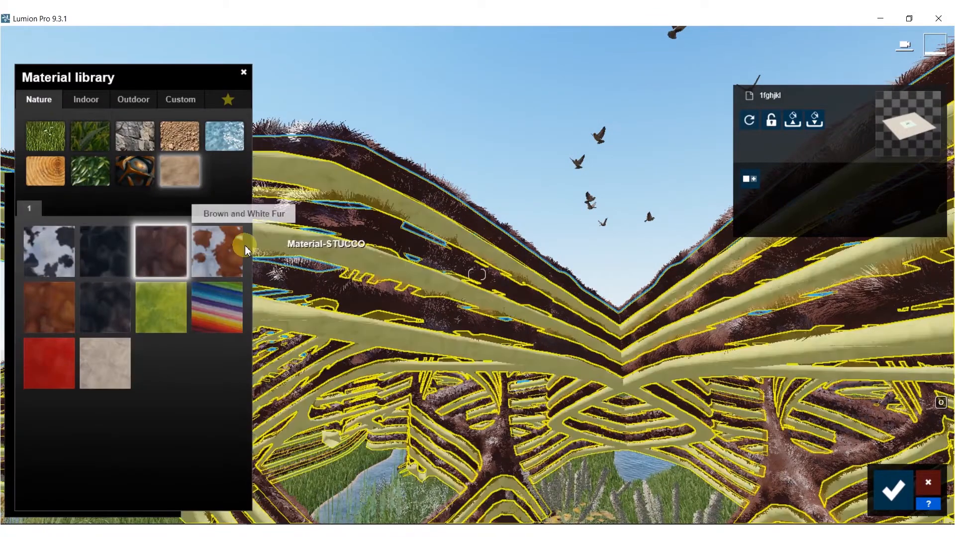
{"action": "left_click", "coordinate": [230, 249]}
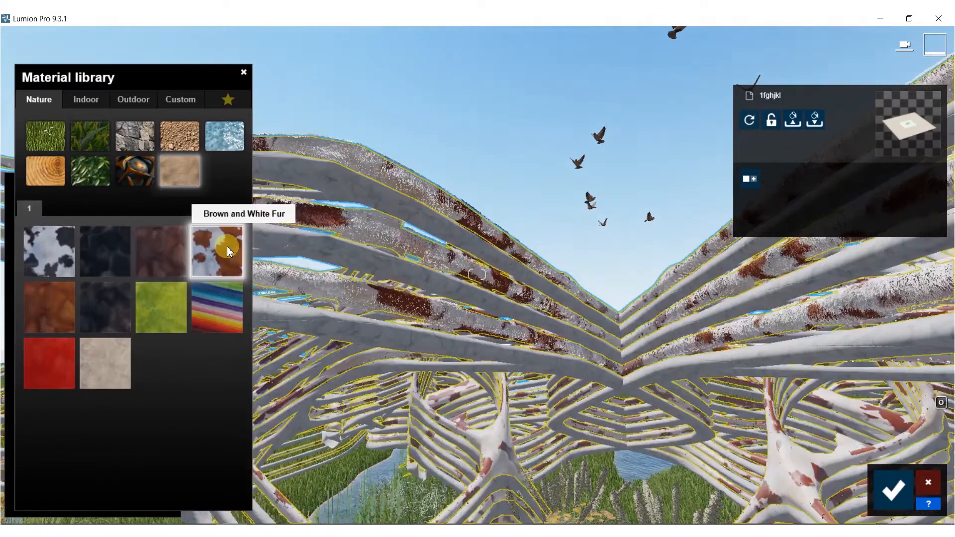
{"action": "left_click", "coordinate": [213, 247]}
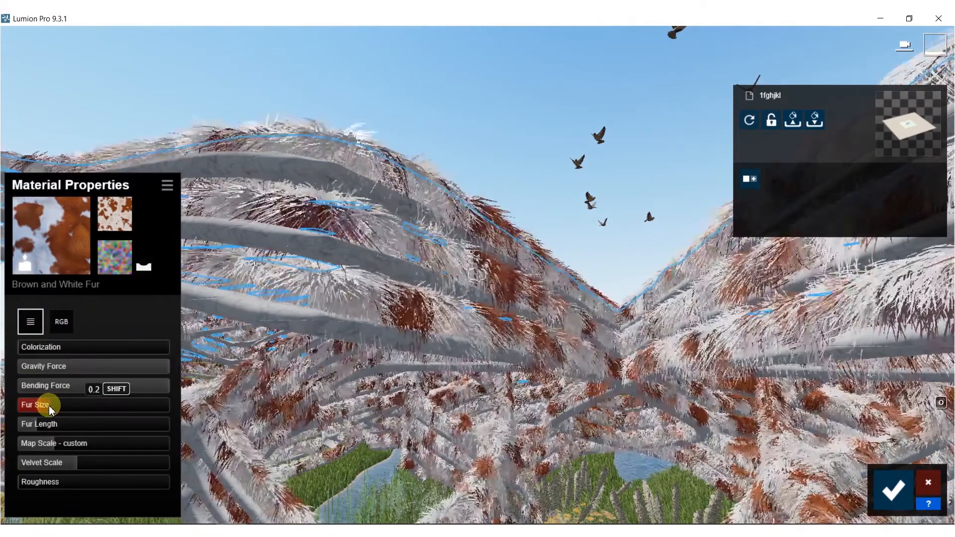
Lower the fur's gravity force to the minimum, reduce the fur size, and set the fur length to about 0.4
{"action": "left_click_drag", "start_coordinate": [49, 405], "coordinate": [42, 406]}
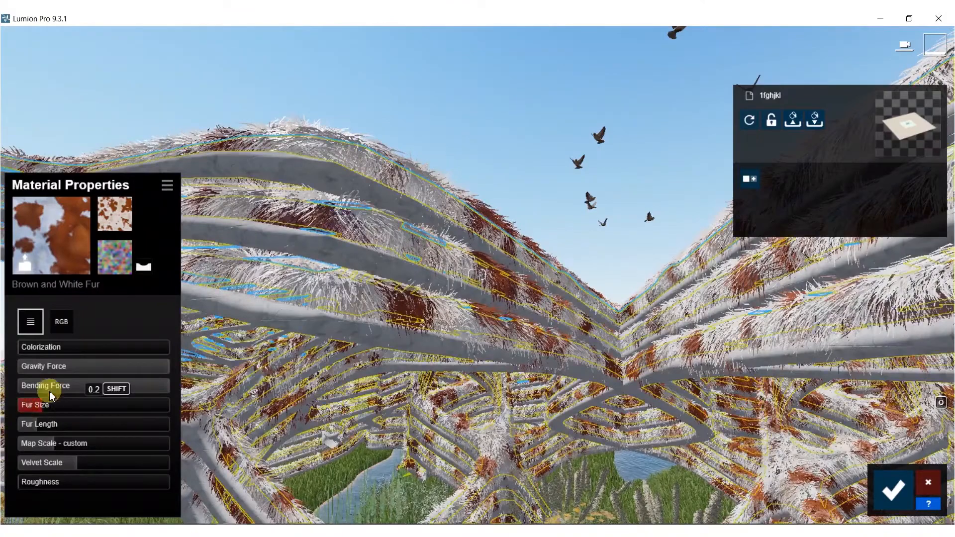
{"action": "left_click_drag", "start_coordinate": [131, 350], "coordinate": [3, 353]}
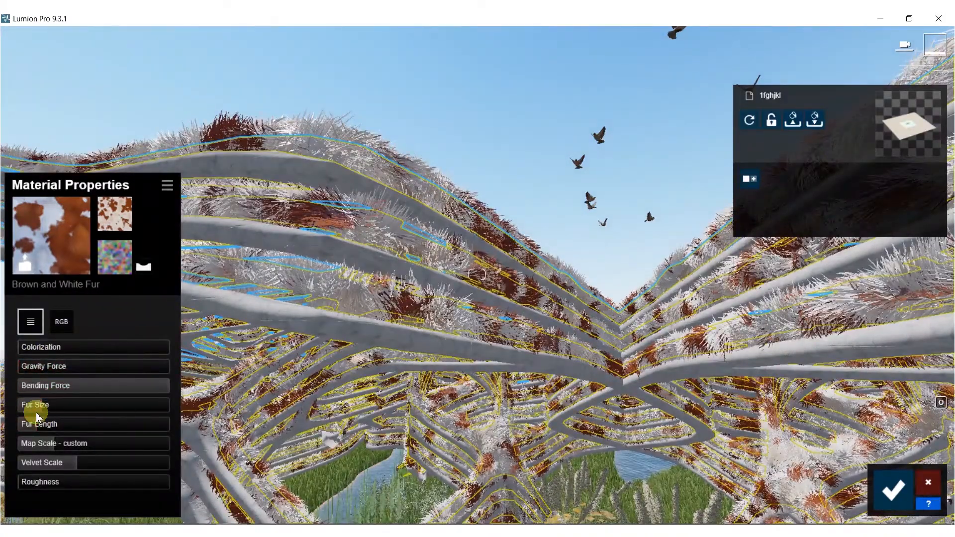
{"action": "left_click_drag", "start_coordinate": [38, 405], "coordinate": [81, 432]}
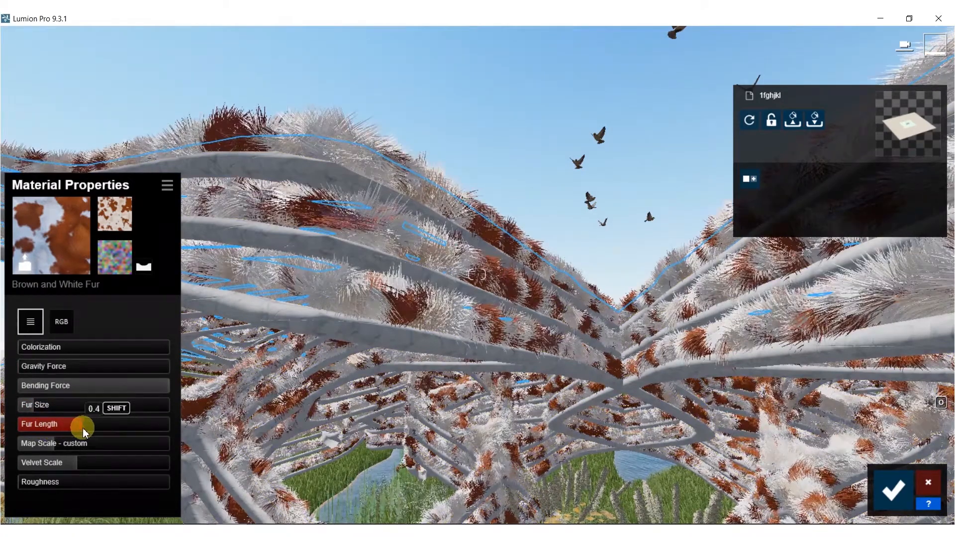
Set the fur material's map scale to 1.0 and check the pattern on the building from several angles
{"action": "right_click_drag", "start_coordinate": [362, 368], "coordinate": [363, 370]}
{"action": "left_click_drag", "start_coordinate": [43, 443], "coordinate": [265, 437]}
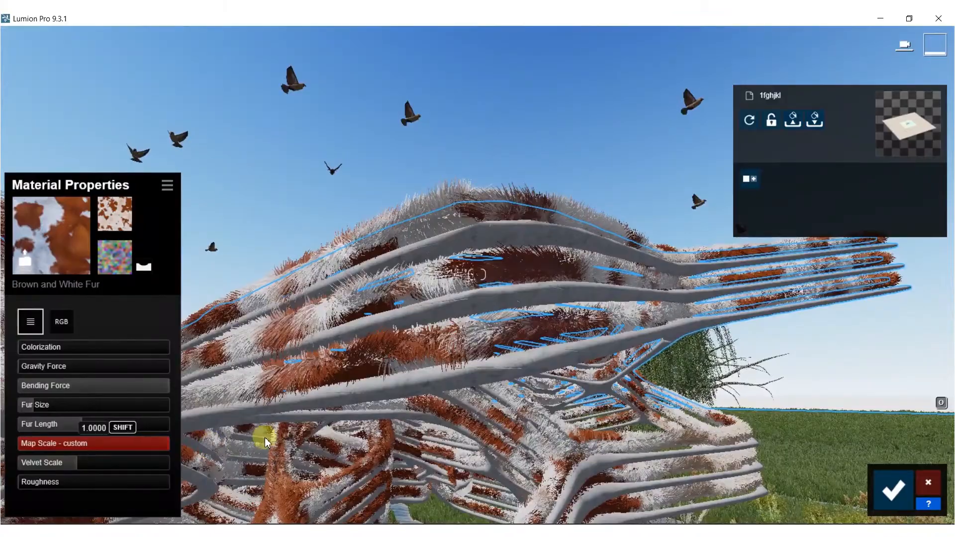
{"action": "left_click_drag", "start_coordinate": [443, 425], "coordinate": [550, 402]}
{"action": "right_click_drag", "start_coordinate": [550, 402], "coordinate": [422, 348]}
{"action": "key", "text": "s"}
{"action": "key", "text": "s"}
{"action": "key", "text": "w"}
{"action": "key", "text": "w"}
Lower the fur's velvet scale to about 0.2, slightly increase the fur size, and review the building from farther back
{"action": "left_click_drag", "start_coordinate": [89, 460], "coordinate": [43, 455]}
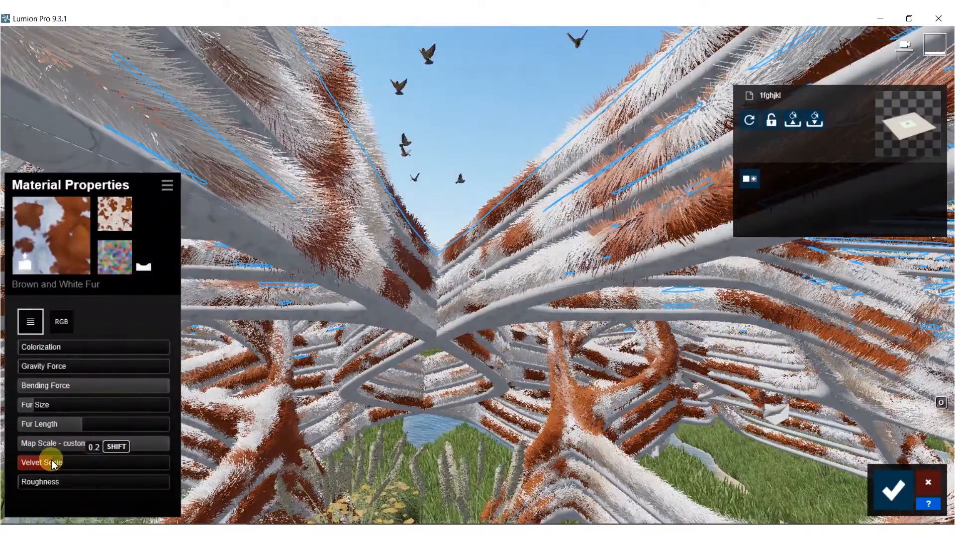
{"action": "left_click_drag", "start_coordinate": [26, 408], "coordinate": [46, 408]}
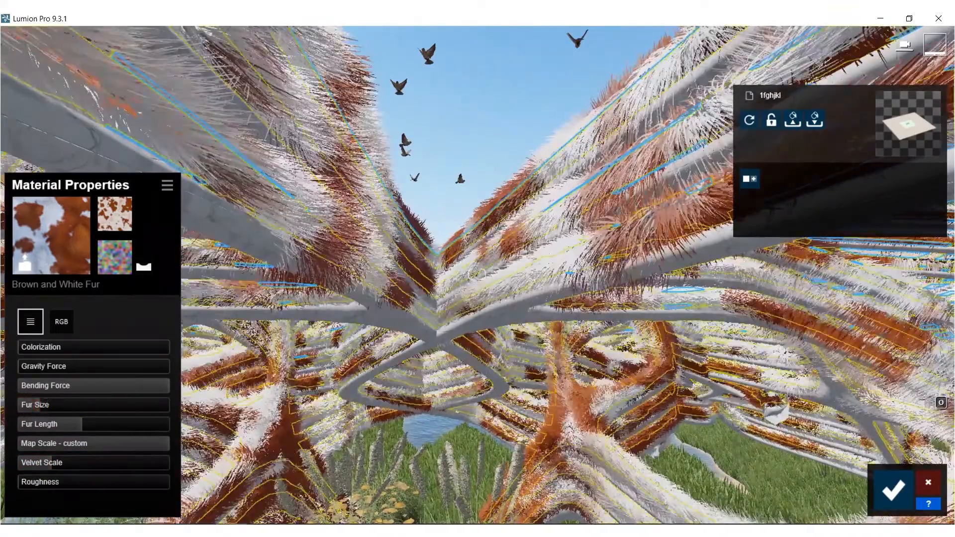
{"action": "key", "text": "s"}
{"action": "right_click_drag", "start_coordinate": [417, 323], "coordinate": [379, 324]}
{"action": "scroll", "coordinate": [379, 323], "scroll_direction": "up", "scroll_amount": 3}
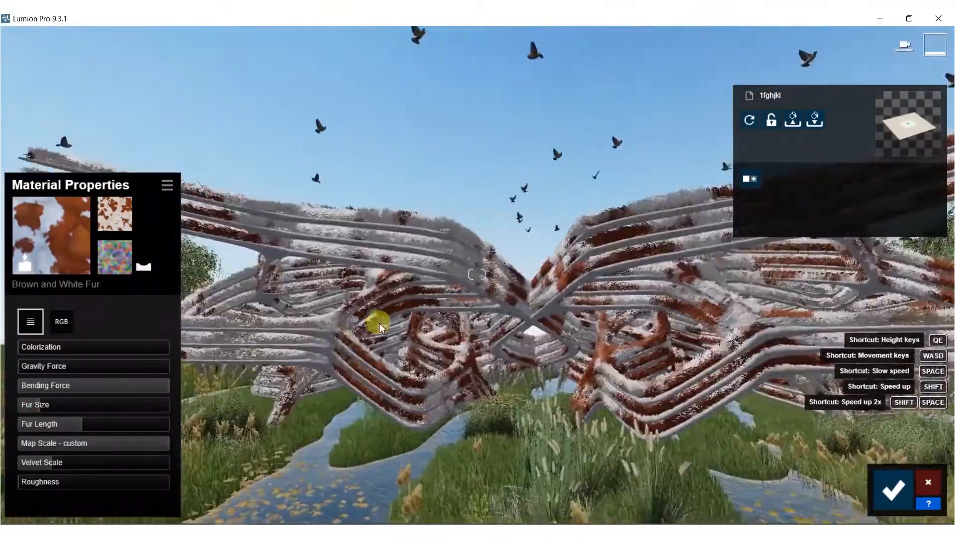
Replace the building's STUCCO beam material with Polii Tiles 15 01 3k from the Indoor tile materials
{"action": "scroll", "coordinate": [378, 323], "scroll_direction": "up", "scroll_amount": 5}
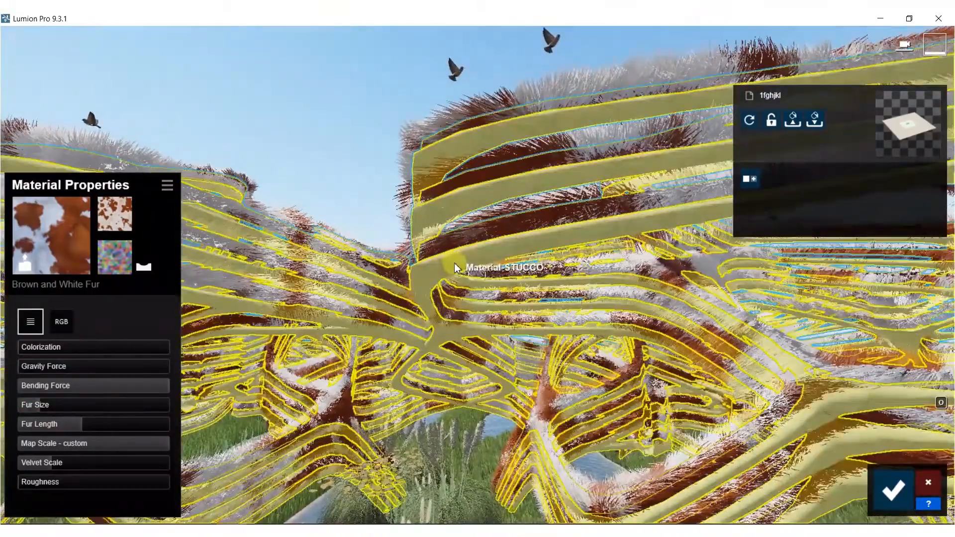
{"action": "left_click", "coordinate": [456, 267]}
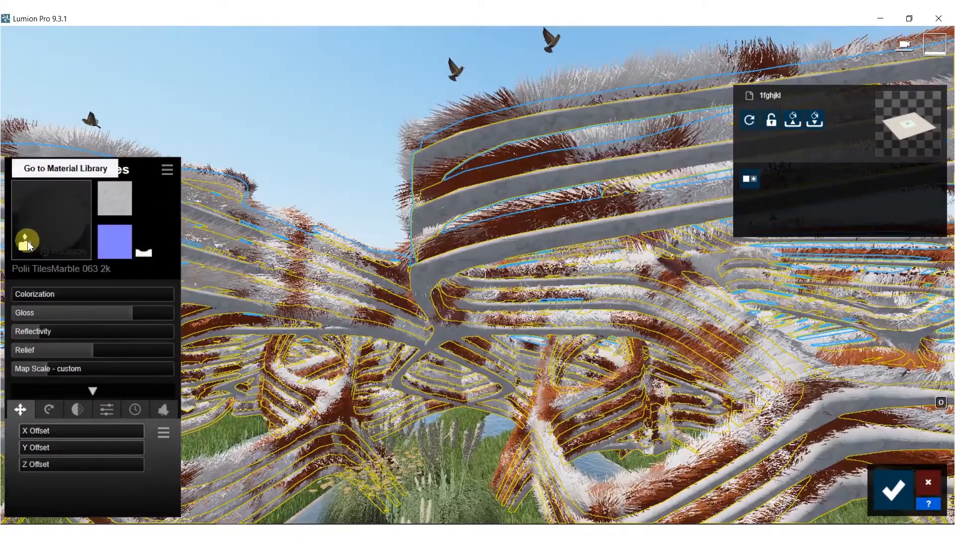
{"action": "left_click", "coordinate": [27, 248]}
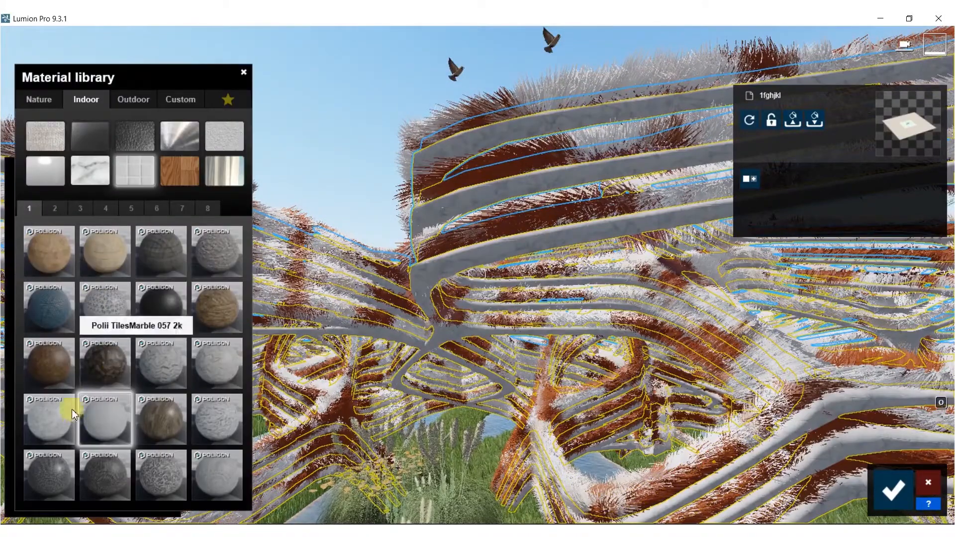
{"action": "left_click", "coordinate": [54, 208]}
{"action": "left_click", "coordinate": [157, 482]}
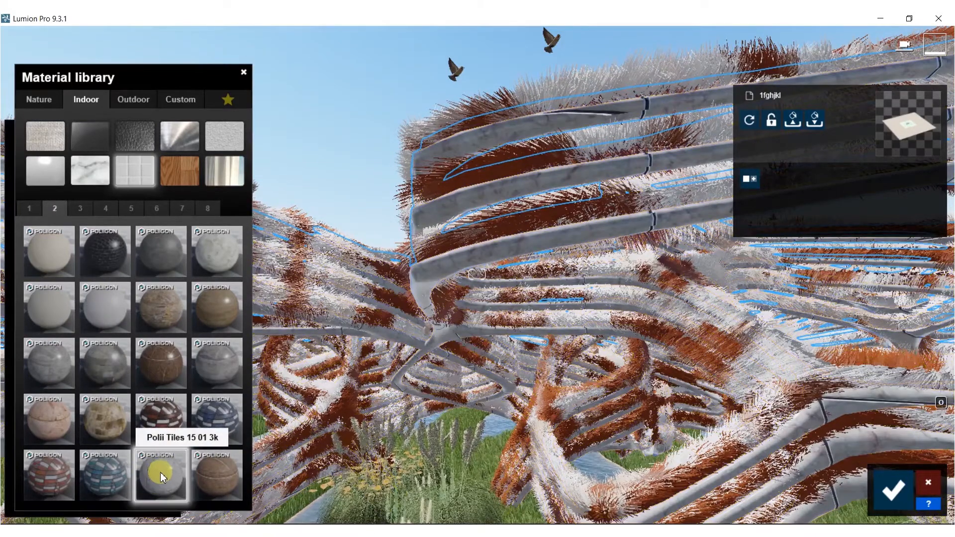
Reduce the tile material's map scale and reflectivity, raise its gloss slightly, and save the material changes
{"action": "left_click_drag", "start_coordinate": [50, 373], "coordinate": [41, 371]}
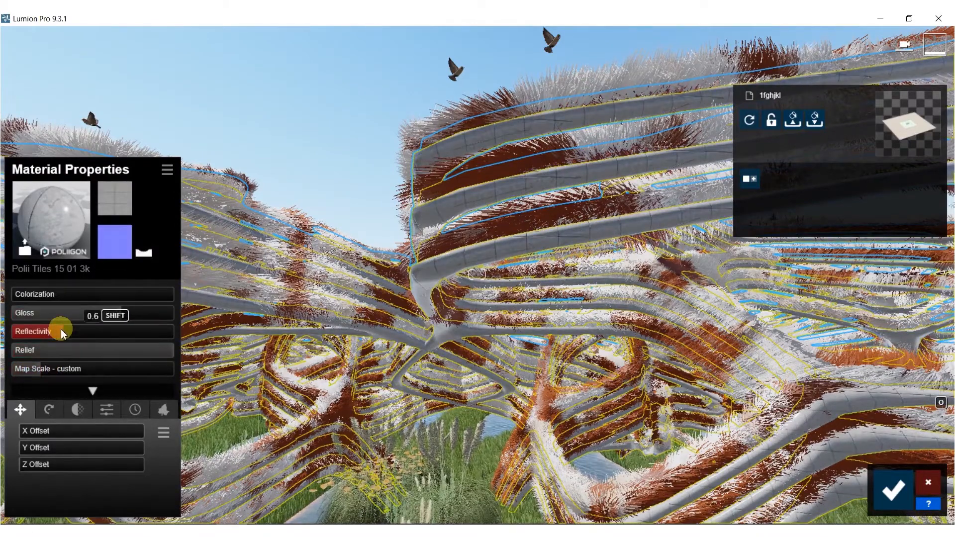
{"action": "left_click_drag", "start_coordinate": [60, 333], "coordinate": [39, 333]}
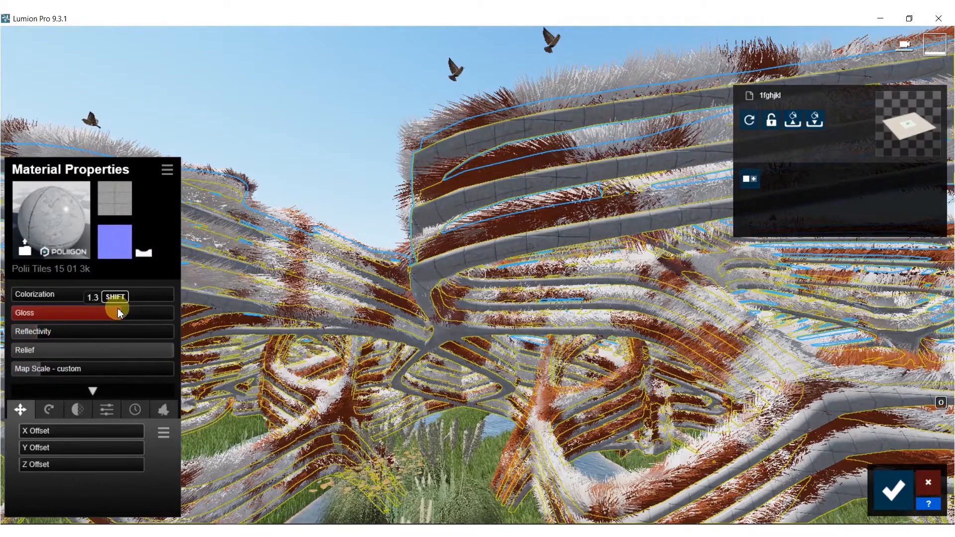
{"action": "left_click_drag", "start_coordinate": [133, 313], "coordinate": [133, 311]}
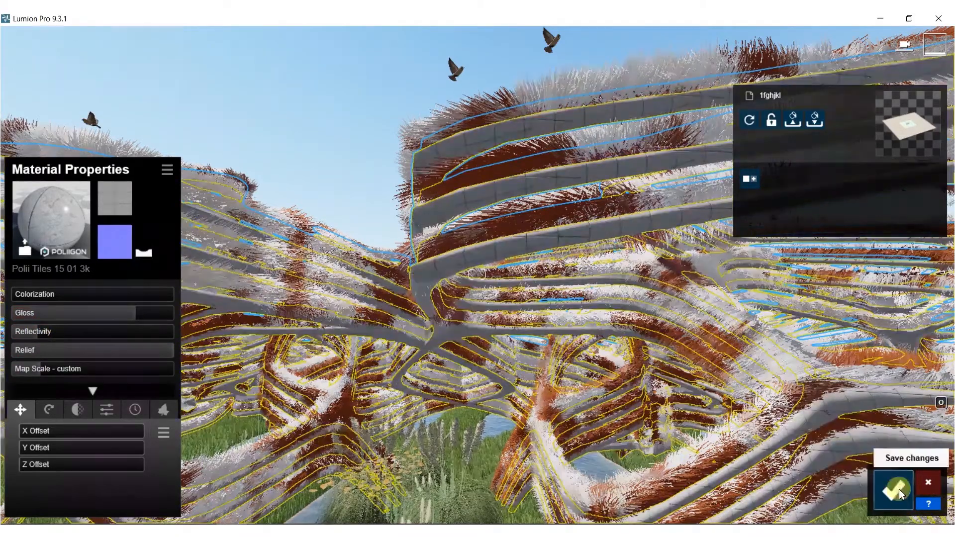
{"action": "left_click", "coordinate": [900, 492]}
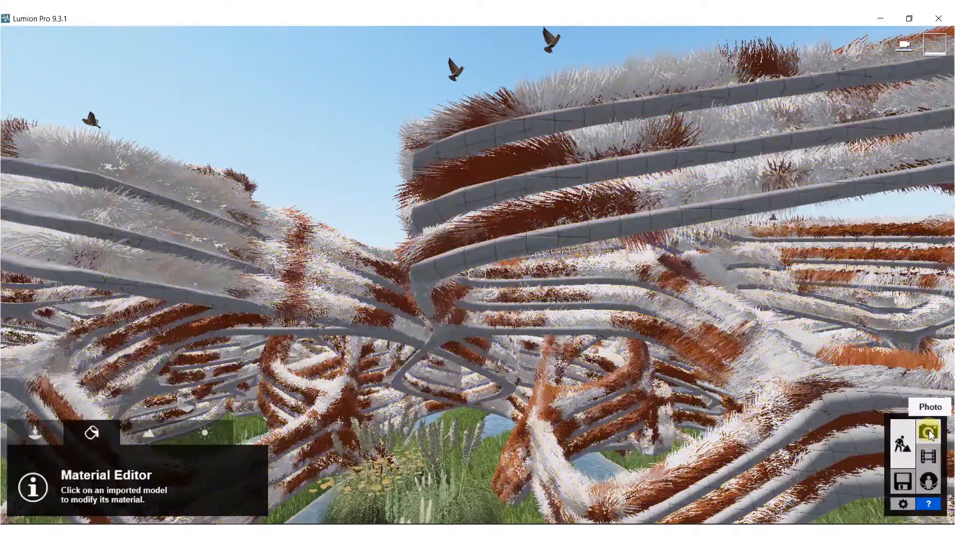
Return to Photo mode and restore the stored camera of photo 1
{"action": "left_click", "coordinate": [928, 427]}
{"action": "left_click", "coordinate": [68, 443]}
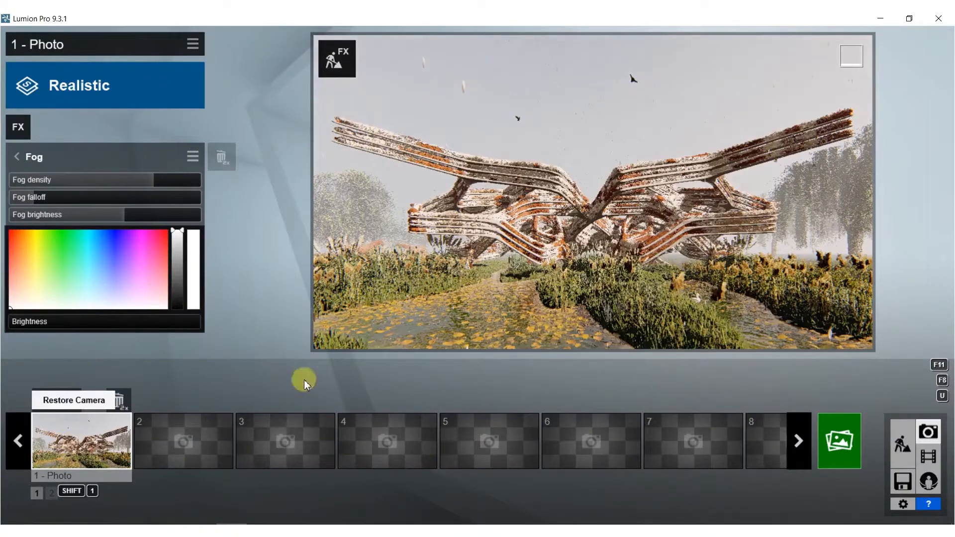
Try closer framings of the building in photo 1, and return to its stored camera
{"action": "left_click_drag", "start_coordinate": [615, 327], "coordinate": [631, 332]}
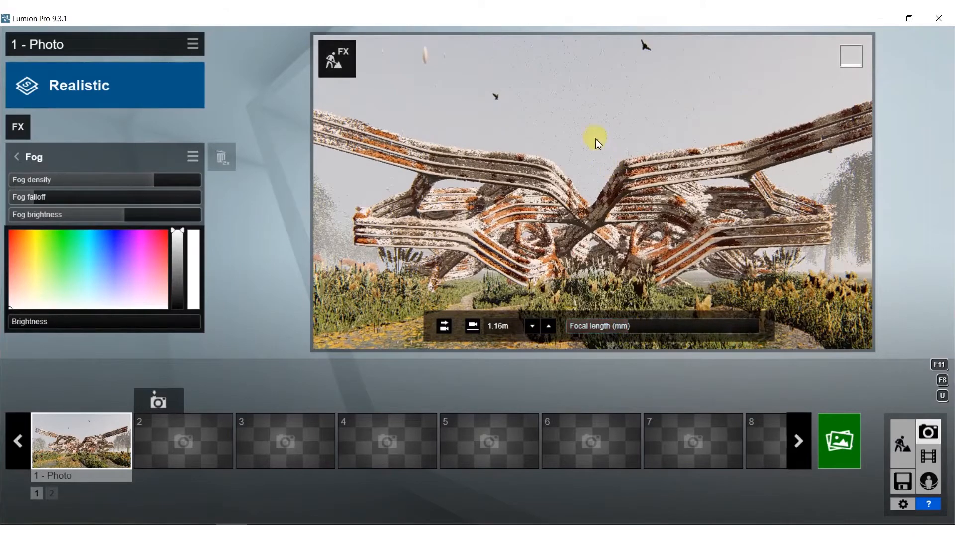
{"action": "key", "text": "e"}
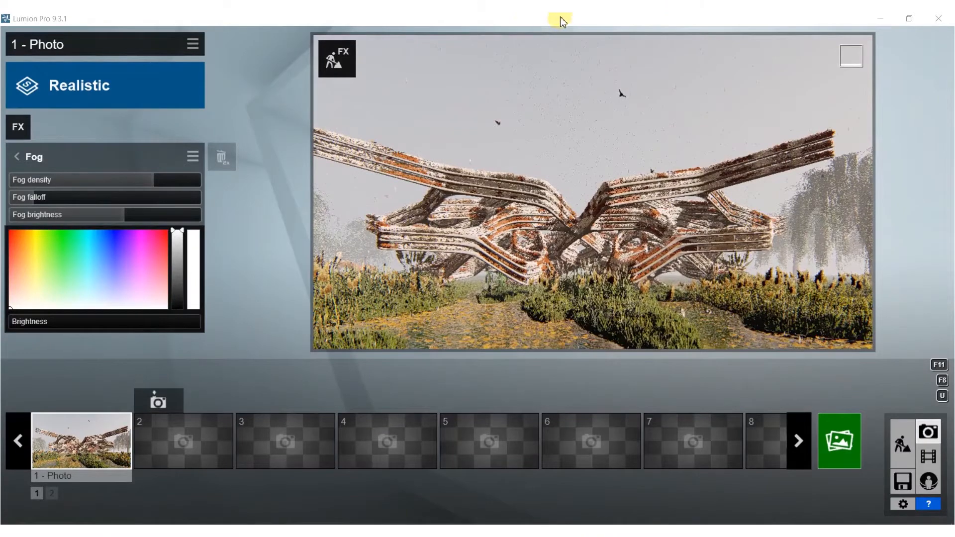
{"action": "right_click_drag", "start_coordinate": [532, 199], "coordinate": [108, 403]}
{"action": "left_click", "coordinate": [108, 403]}
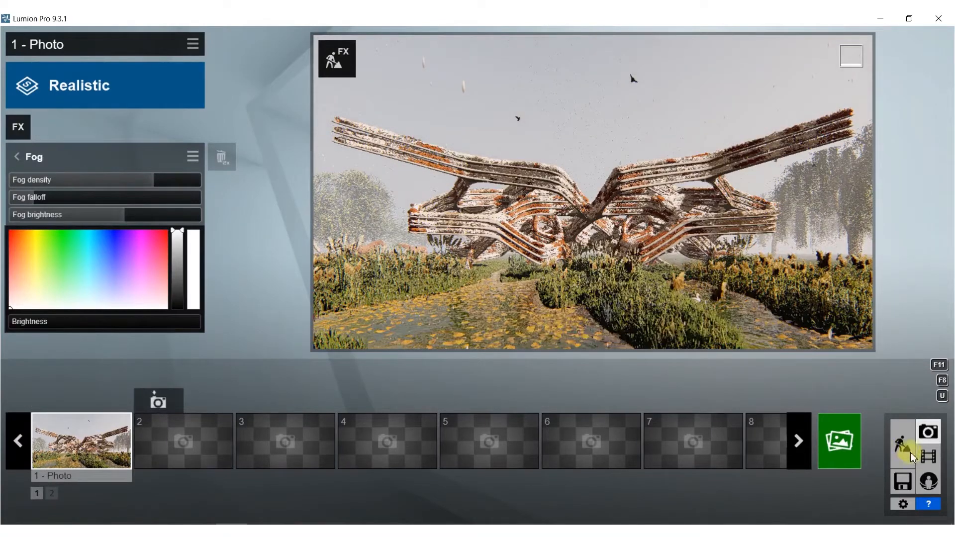
Render the current shot at Desktop 1920x1080, overwriting JPG file 58 in the BOOK folder, and close the finished render
{"action": "left_click", "coordinate": [839, 440]}
{"action": "left_click", "coordinate": [331, 443]}
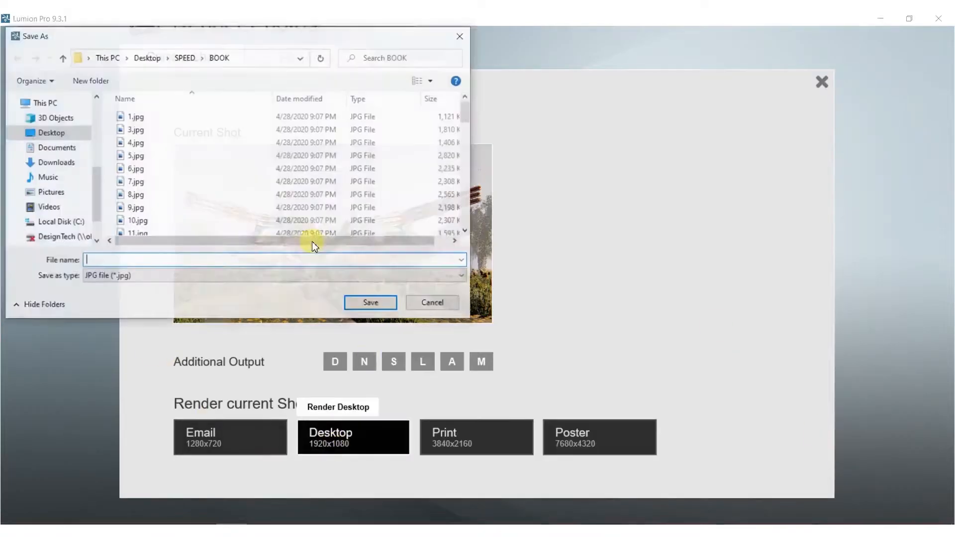
{"action": "scroll", "coordinate": [347, 198], "scroll_direction": "down", "scroll_amount": 16}
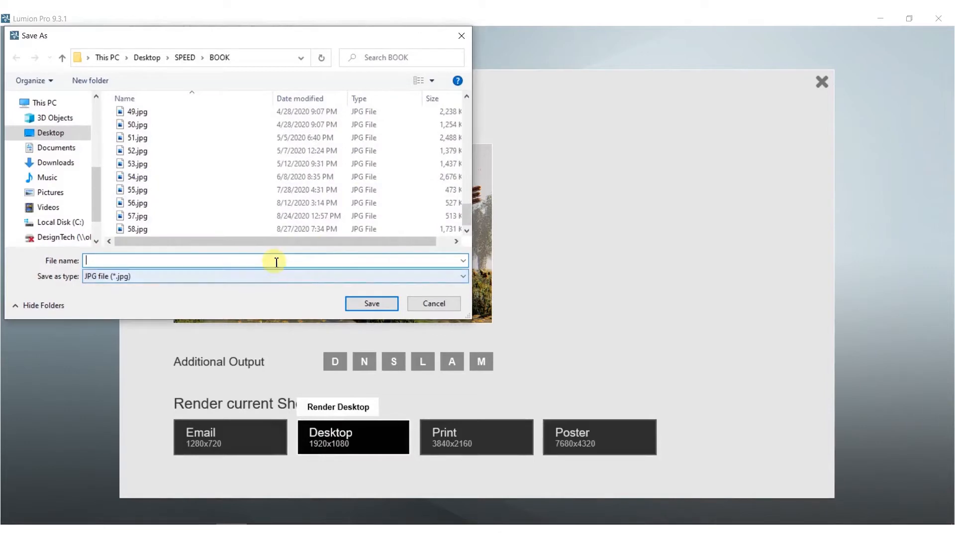
{"action": "type", "text": "58"}
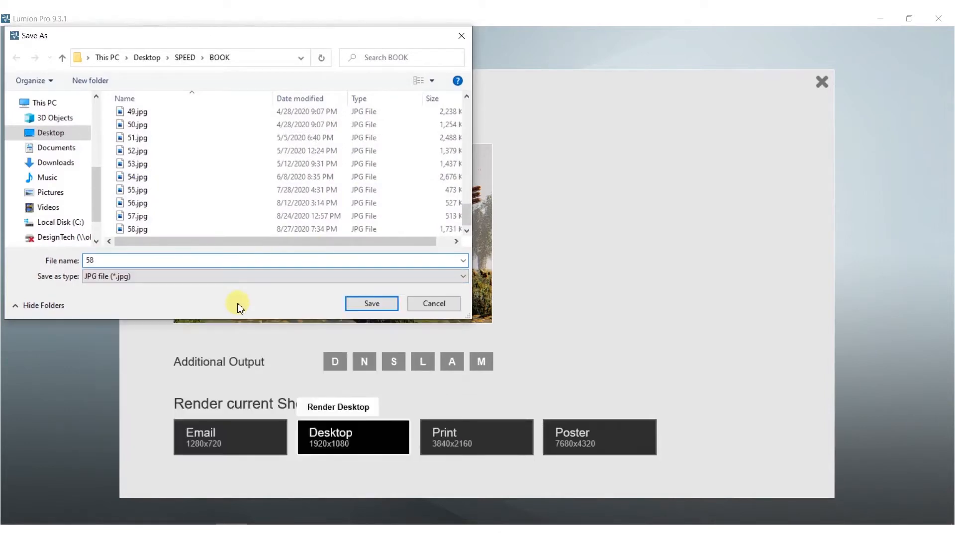
{"action": "left_click", "coordinate": [371, 304]}
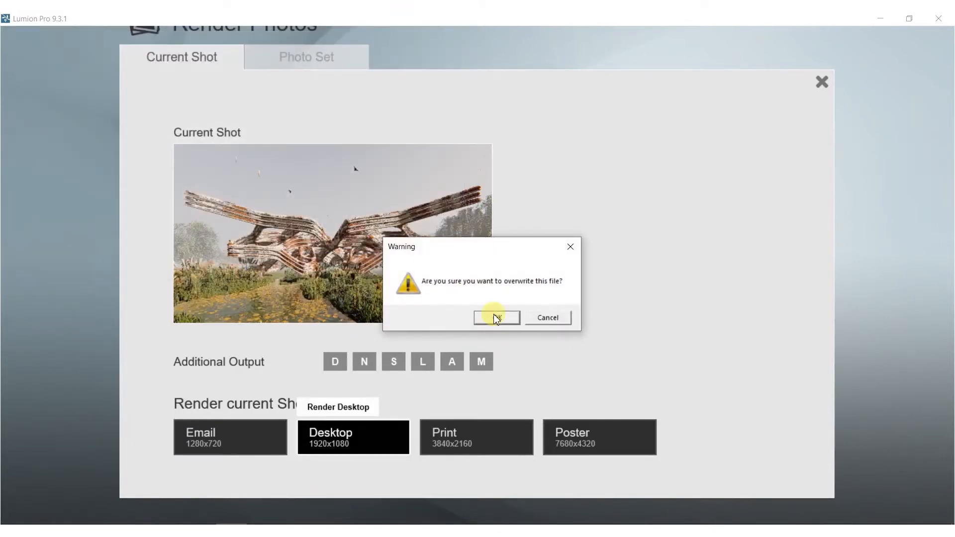
{"action": "left_click", "coordinate": [496, 317]}
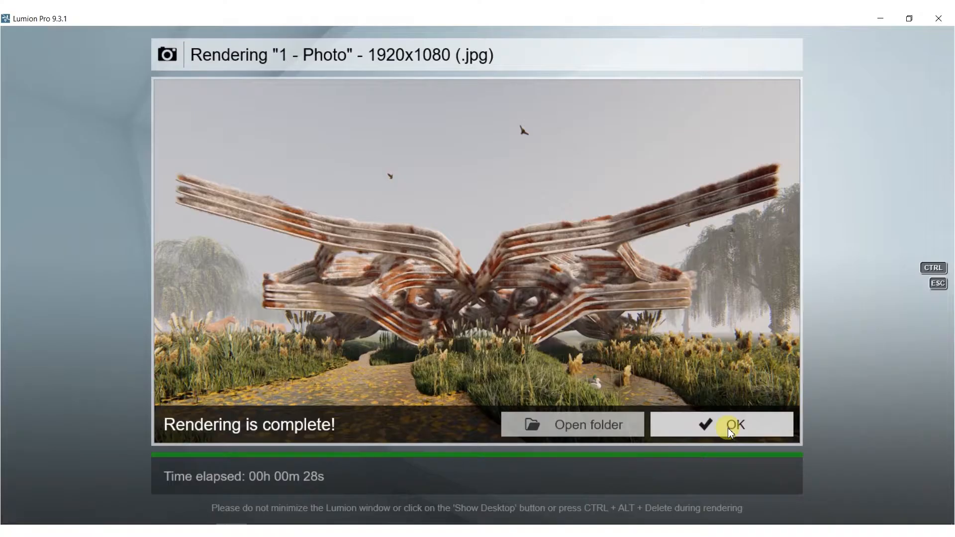
{"action": "left_click", "coordinate": [728, 428]}
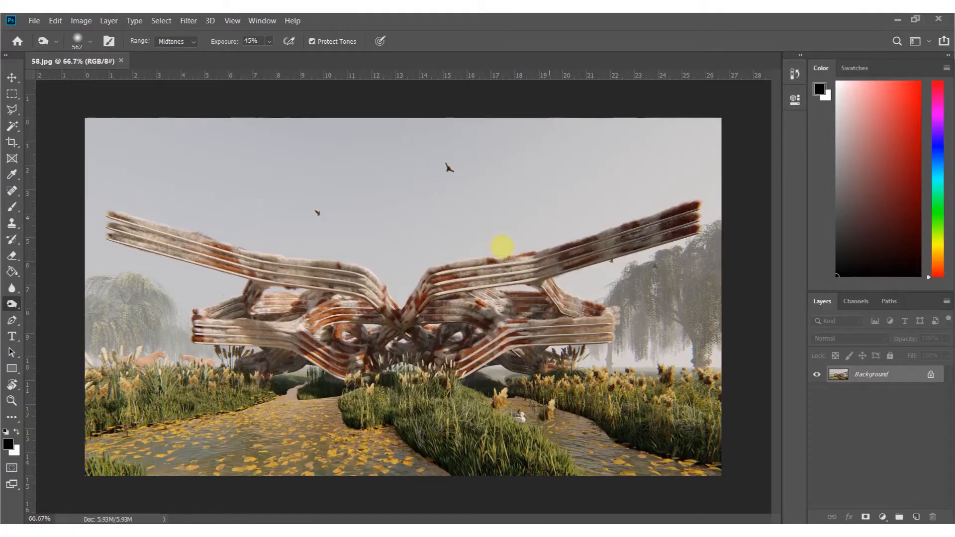
Switch to Photoshop with 58.jpg and lighten the midtones around the building's centre at 45% exposure, reducing the brush size to 156
{"action": "left_click_drag", "start_coordinate": [297, 302], "coordinate": [399, 297]}
{"action": "scroll", "coordinate": [367, 329], "scroll_direction": "up", "scroll_amount": 4, "text": "alt"}
{"action": "mouse_move", "coordinate": [323, 319]}
{"action": "right_mouse_down", "text": "alt"}
{"action": "mouse_move", "coordinate": [290, 320]}
{"action": "mouse_move", "coordinate": [309, 276]}
{"action": "right_mouse_up", "text": "alt"}
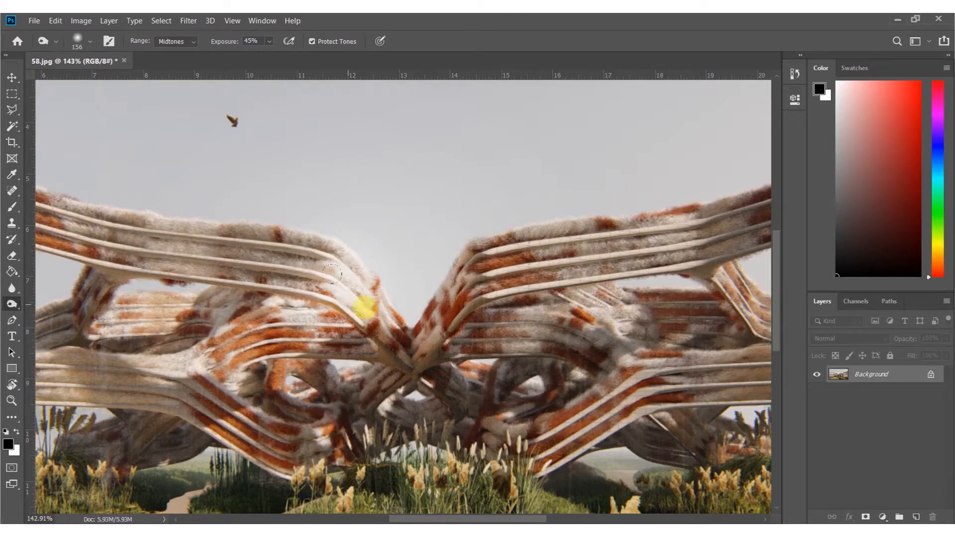
{"action": "scroll", "coordinate": [331, 272], "scroll_direction": "down", "scroll_amount": 4, "text": "alt"}
{"action": "scroll", "coordinate": [271, 270], "scroll_direction": "up", "scroll_amount": 2, "text": "alt"}
Lighten the midtones of the building's beams towards its outer ends with the same brush
{"action": "mouse_move", "coordinate": [271, 271]}
{"action": "left_mouse_down"}
{"action": "mouse_move", "coordinate": [285, 273]}
{"action": "mouse_move", "coordinate": [204, 253]}
{"action": "left_mouse_up"}
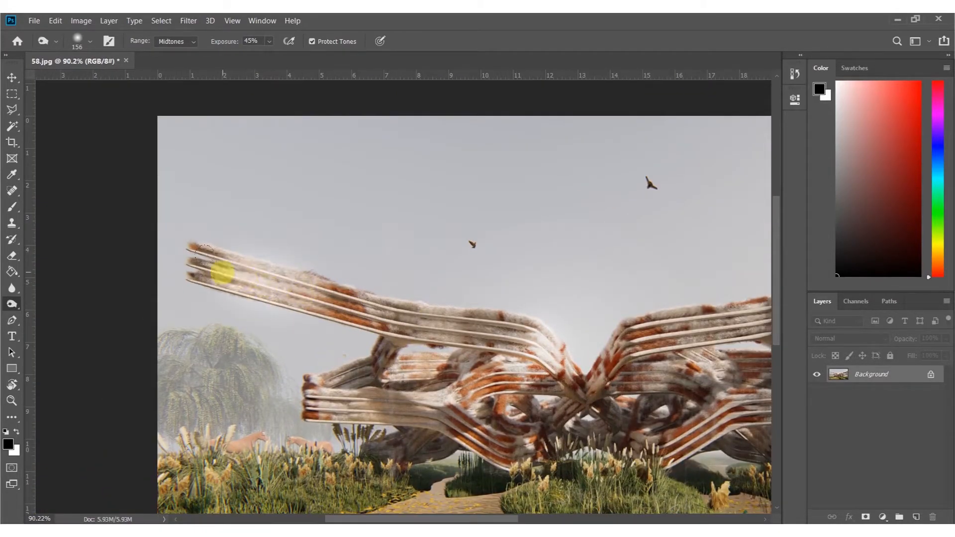
{"action": "left_click_drag", "start_coordinate": [455, 354], "coordinate": [272, 305]}
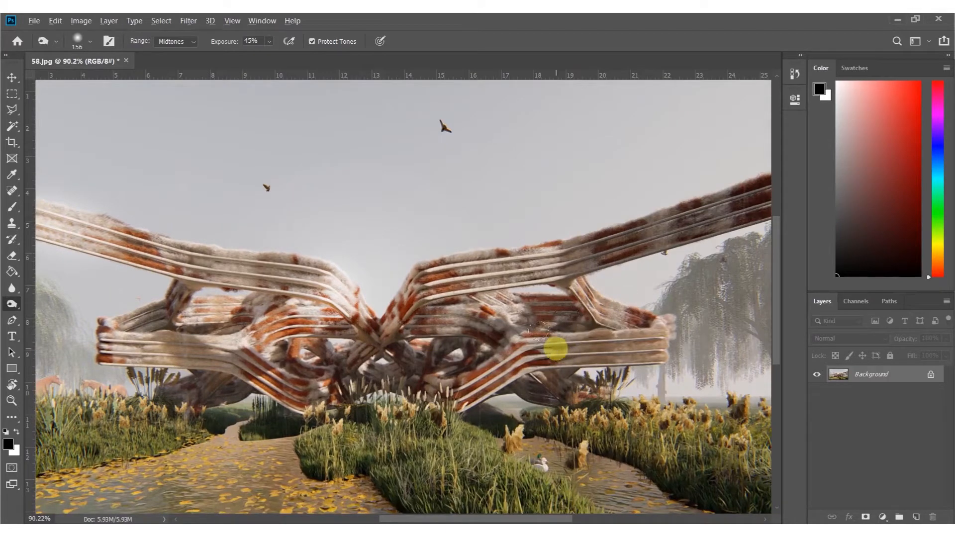
{"action": "mouse_move", "coordinate": [557, 349]}
{"action": "left_mouse_down"}
{"action": "mouse_move", "coordinate": [563, 337]}
{"action": "mouse_move", "coordinate": [473, 318]}
{"action": "mouse_move", "coordinate": [491, 321]}
{"action": "left_mouse_up"}
{"action": "scroll", "coordinate": [492, 324], "scroll_direction": "down", "scroll_amount": 3, "text": "alt"}
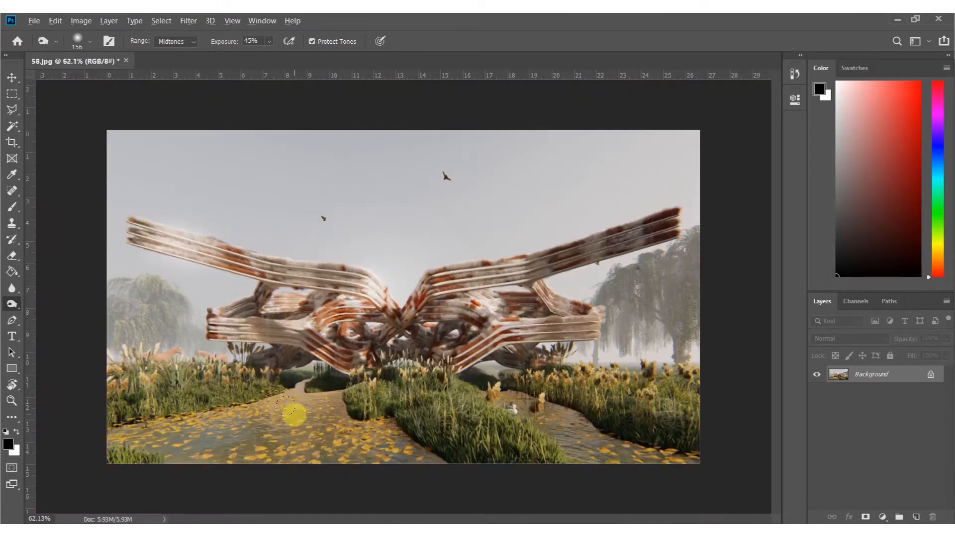
Add one empty layer with default settings above the Background and activate the Brush tool
{"action": "key", "text": "ctrl+shift+n"}
{"action": "key", "text": "Return"}
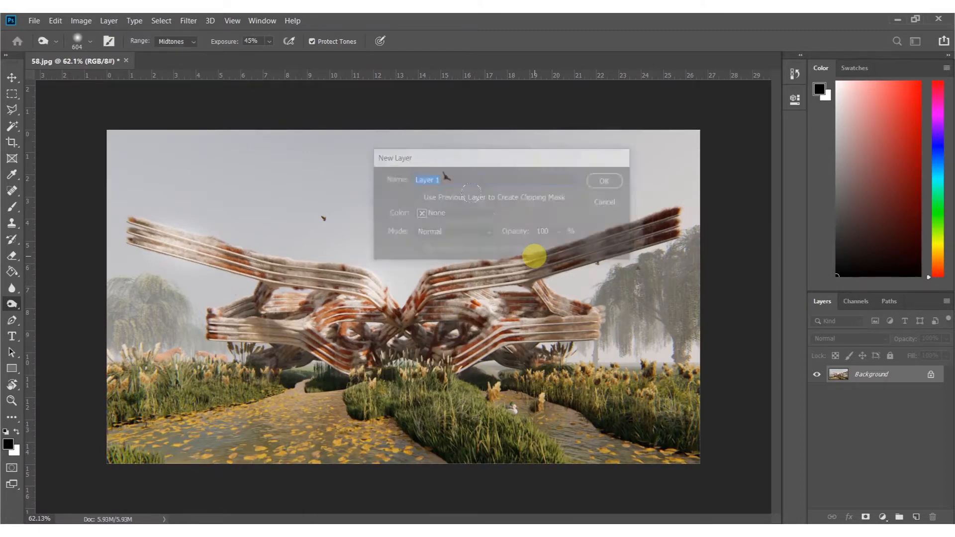
{"action": "key", "text": "ctrl+shift+n"}
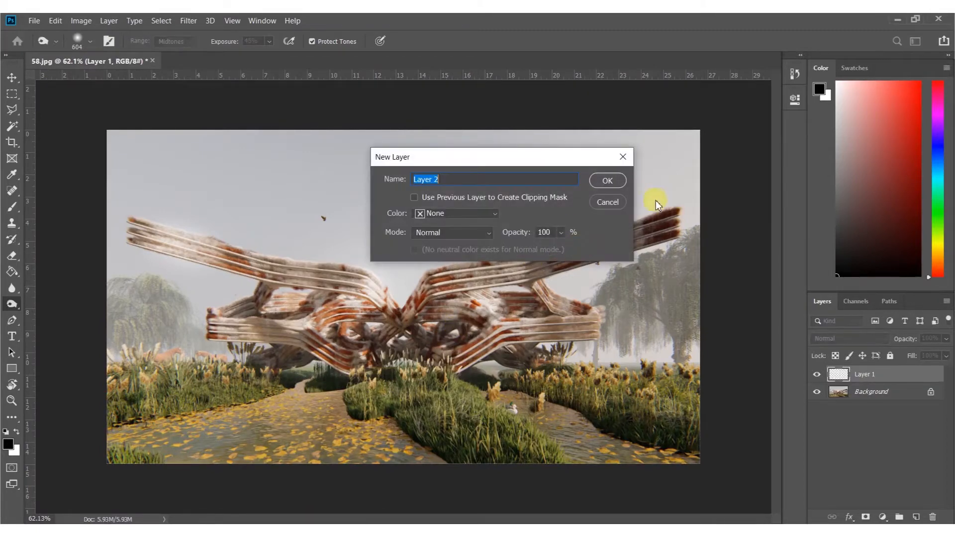
{"action": "left_click", "coordinate": [607, 201]}
{"action": "key", "text": "b"}
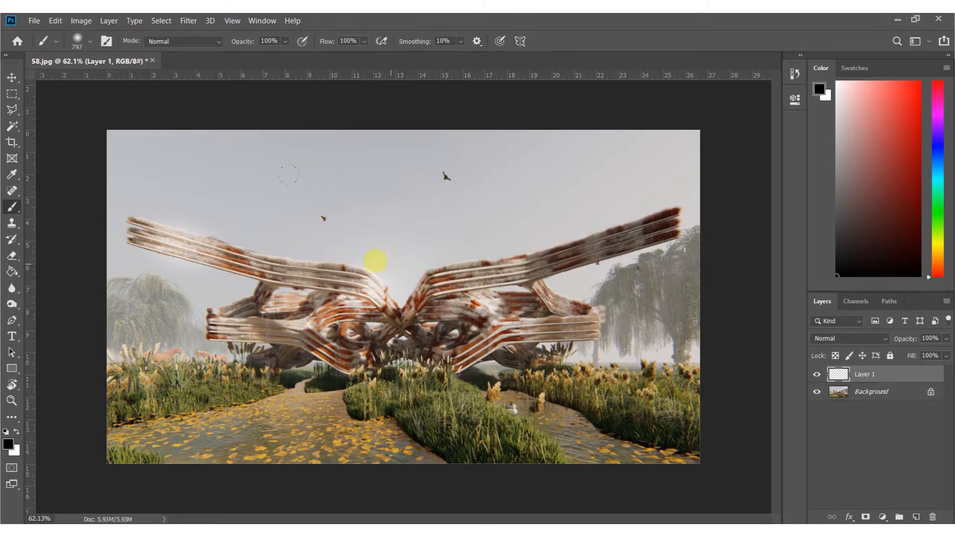
Paint soft black shading along the sky and foreground edges of the image on Layer 1 with a brush size of 494
{"action": "scroll", "coordinate": [373, 256], "scroll_direction": "down", "scroll_amount": 1, "text": "alt"}
{"action": "right_click_drag", "start_coordinate": [347, 271], "coordinate": [345, 240], "text": "alt"}
{"action": "mouse_move", "coordinate": [81, 136]}
{"action": "left_mouse_down"}
{"action": "mouse_move", "coordinate": [481, 106]}
{"action": "mouse_move", "coordinate": [870, 113]}
{"action": "left_mouse_up"}
{"action": "key", "text": "ctrl+z"}
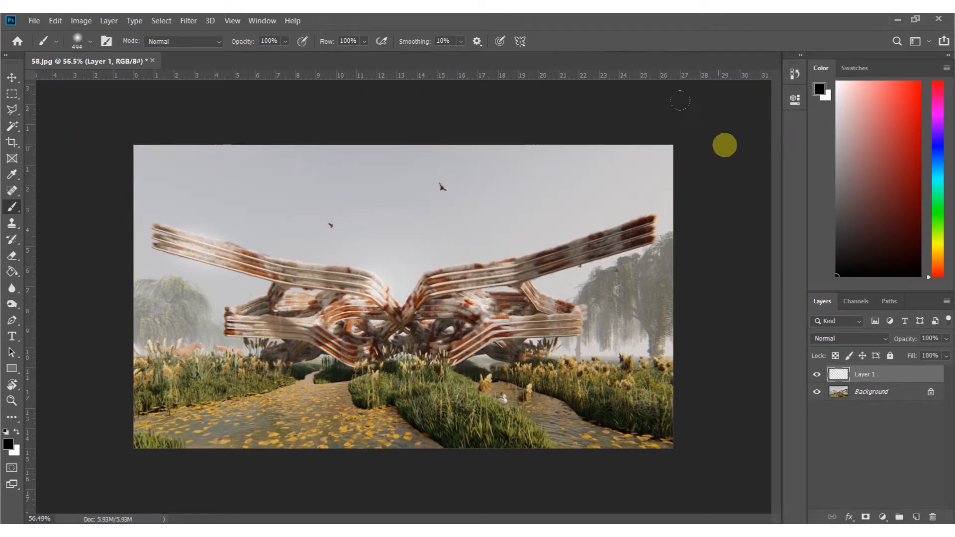
{"action": "left_click_drag", "start_coordinate": [724, 145], "coordinate": [204, 96]}
{"action": "left_click_drag", "start_coordinate": [112, 481], "coordinate": [744, 475]}
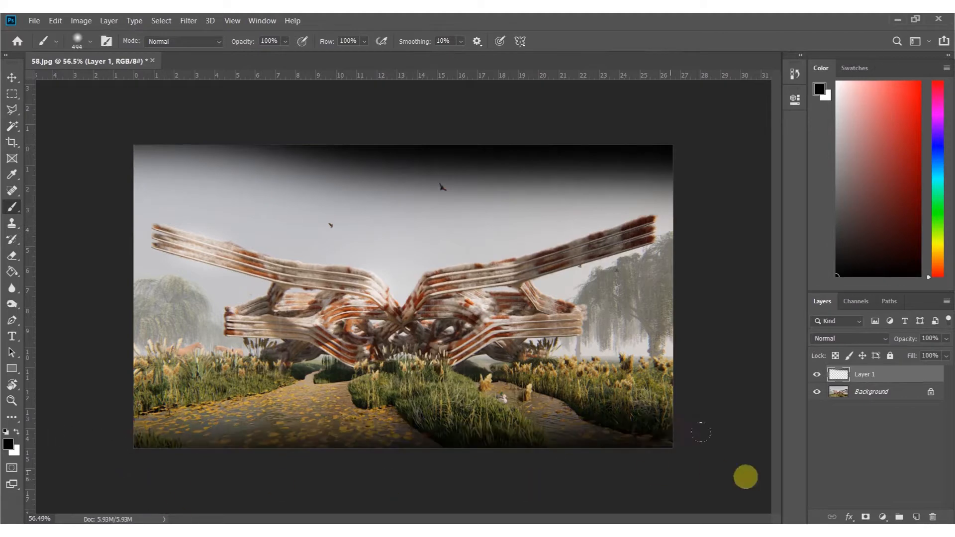
{"action": "left_click_drag", "start_coordinate": [657, 115], "coordinate": [70, 125]}
{"action": "mouse_move", "coordinate": [156, 485]}
{"action": "left_mouse_down"}
{"action": "mouse_move", "coordinate": [94, 467]}
{"action": "mouse_move", "coordinate": [368, 479]}
{"action": "left_mouse_up"}
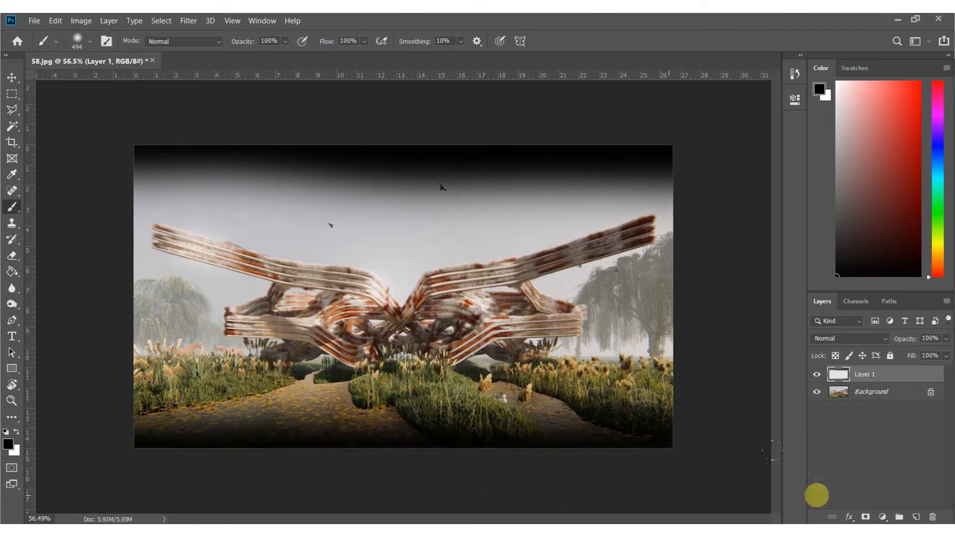
Soften the inner edge of the sky's black shading with an 835-size Eraser and lower Layer 1's opacity to 80%
{"action": "key", "text": "e"}
{"action": "mouse_move", "coordinate": [533, 297]}
{"action": "right_mouse_down", "text": "alt"}
{"action": "mouse_move", "coordinate": [313, 296]}
{"action": "mouse_move", "coordinate": [544, 283]}
{"action": "right_mouse_up", "text": "alt"}
{"action": "mouse_move", "coordinate": [667, 271]}
{"action": "left_mouse_down"}
{"action": "mouse_move", "coordinate": [324, 266]}
{"action": "mouse_move", "coordinate": [112, 299]}
{"action": "left_mouse_up"}
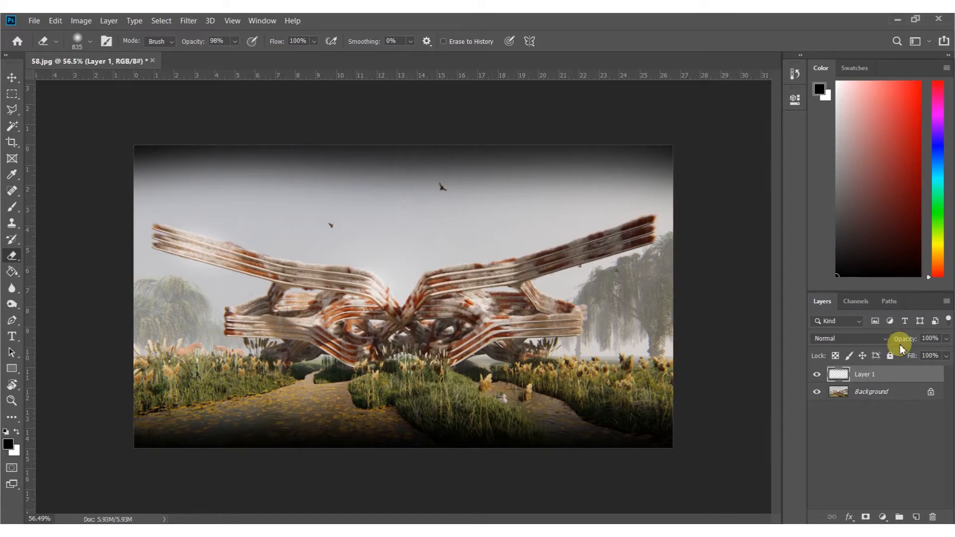
{"action": "left_click_drag", "start_coordinate": [903, 344], "coordinate": [897, 343]}
{"action": "left_click", "coordinate": [876, 379]}
Duplicate the Background layer and apply Auto Tone, Auto Contrast and Auto Color to the copy
{"action": "left_click", "coordinate": [873, 392]}
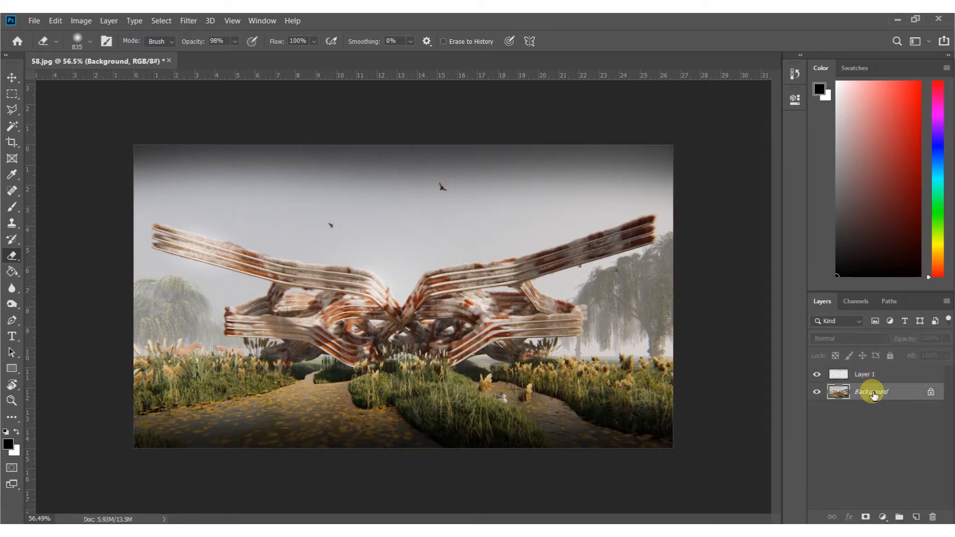
{"action": "key", "text": "ctrl+j"}
{"action": "left_click", "coordinate": [79, 21]}
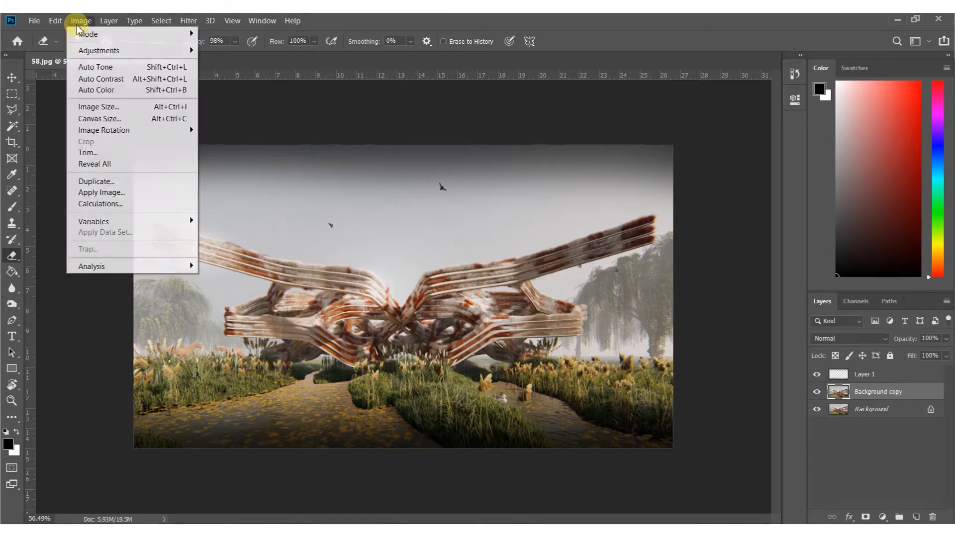
{"action": "left_click", "coordinate": [99, 70]}
{"action": "left_click", "coordinate": [81, 21]}
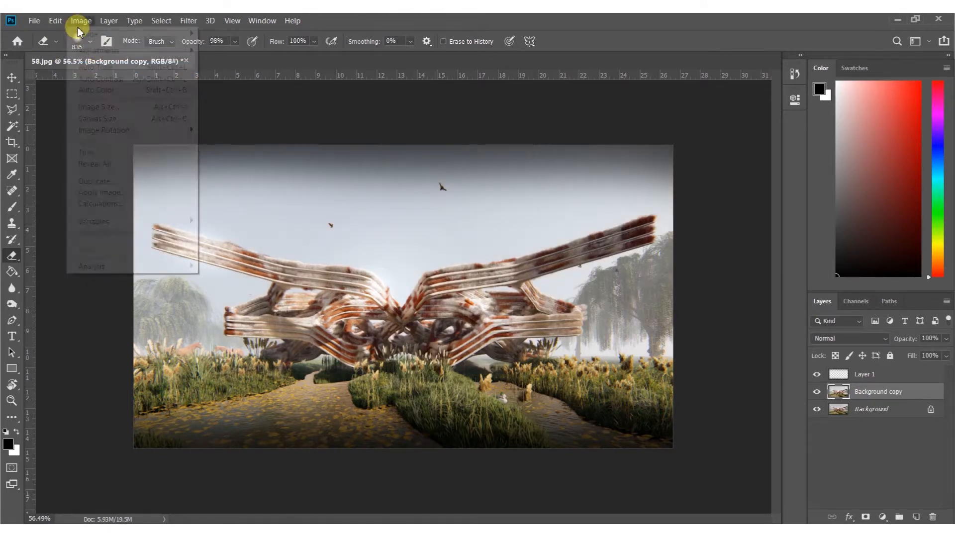
{"action": "left_click", "coordinate": [87, 78]}
{"action": "left_click", "coordinate": [80, 21]}
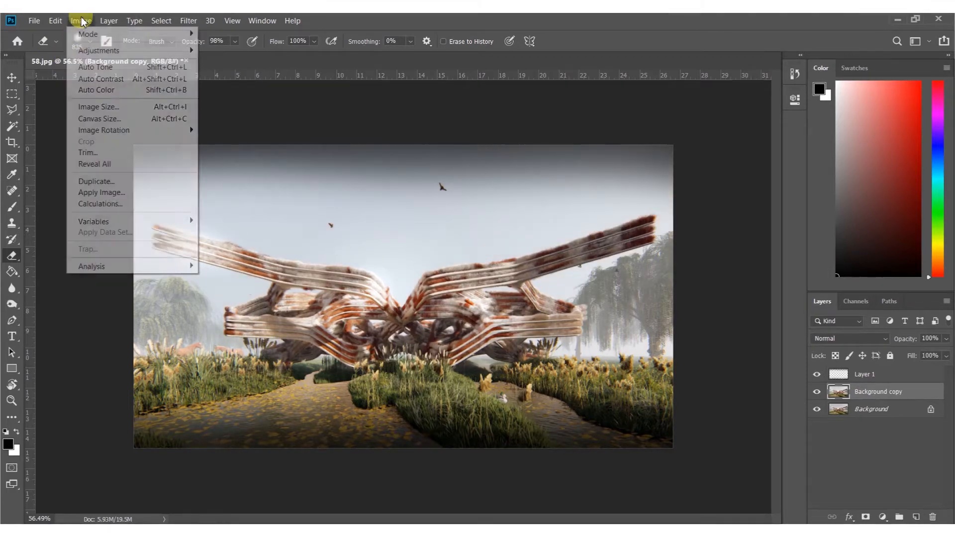
{"action": "left_click", "coordinate": [92, 89]}
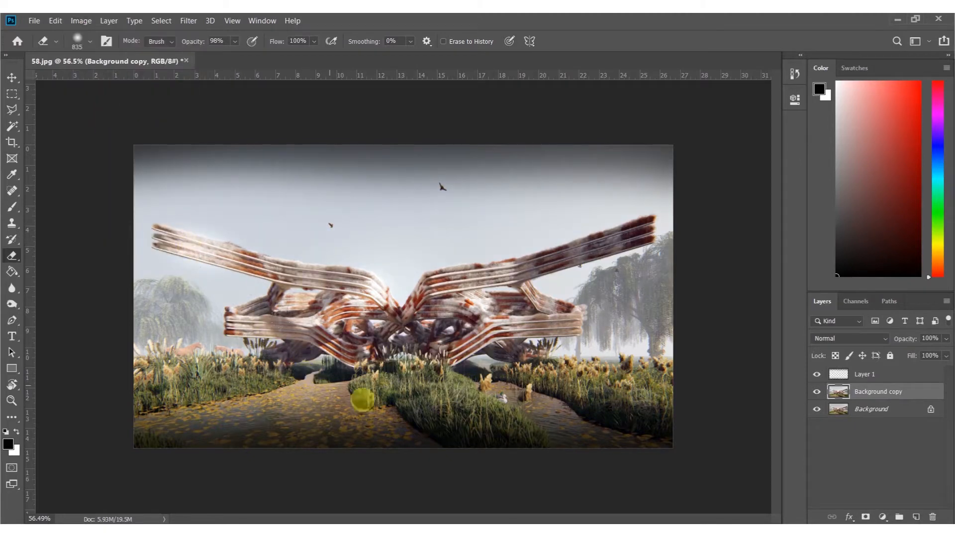
Compare the image with and without the Background copy layer, and lower that layer's opacity to about 51%
{"action": "left_click", "coordinate": [817, 392]}
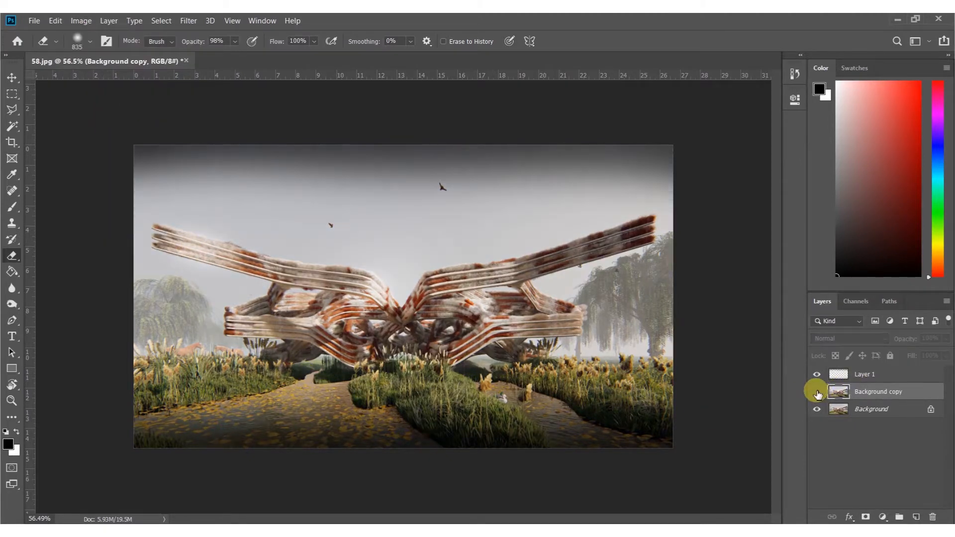
{"action": "left_click", "coordinate": [817, 392]}
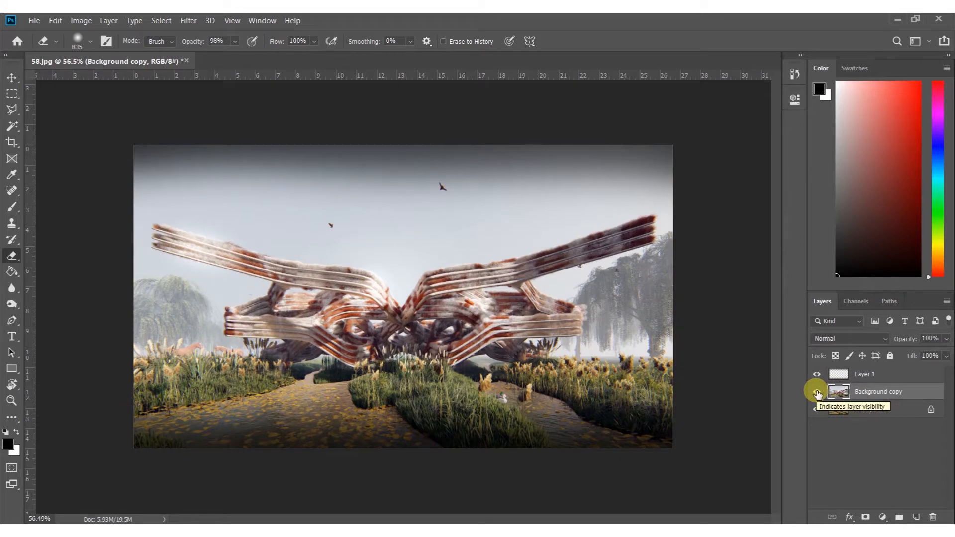
{"action": "left_click", "coordinate": [817, 392]}
{"action": "left_click", "coordinate": [817, 392]}
{"action": "left_click", "coordinate": [817, 392]}
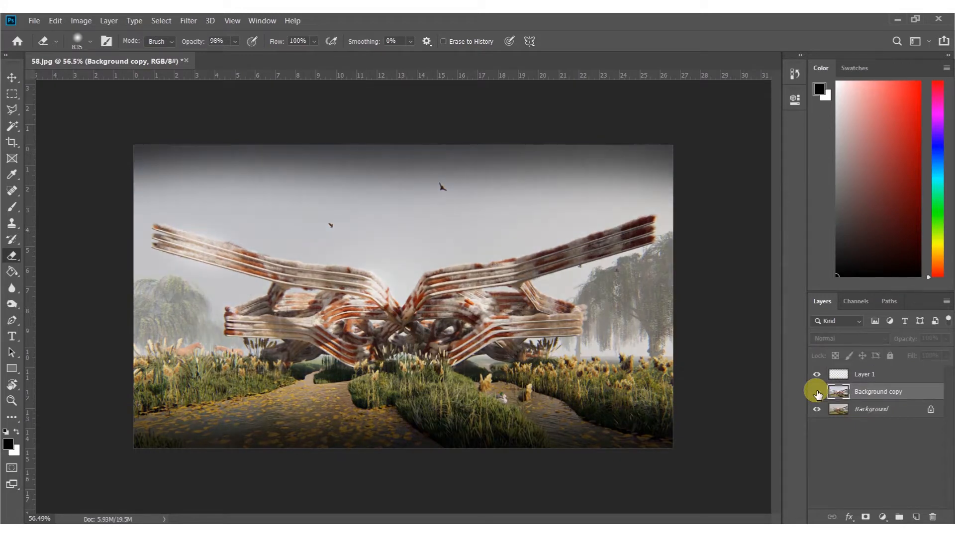
{"action": "left_click", "coordinate": [817, 393]}
{"action": "left_click", "coordinate": [816, 393]}
{"action": "left_click", "coordinate": [817, 392]}
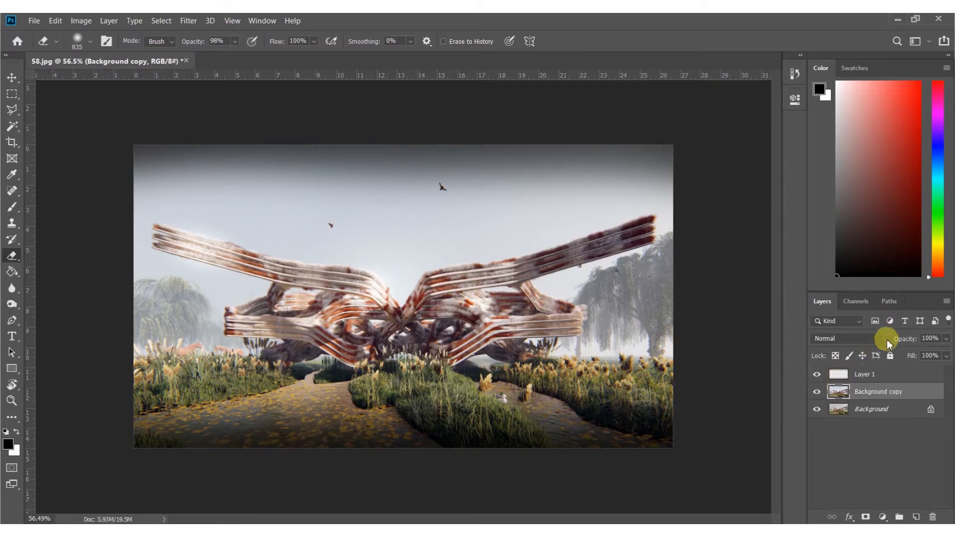
{"action": "left_click_drag", "start_coordinate": [904, 341], "coordinate": [883, 339]}
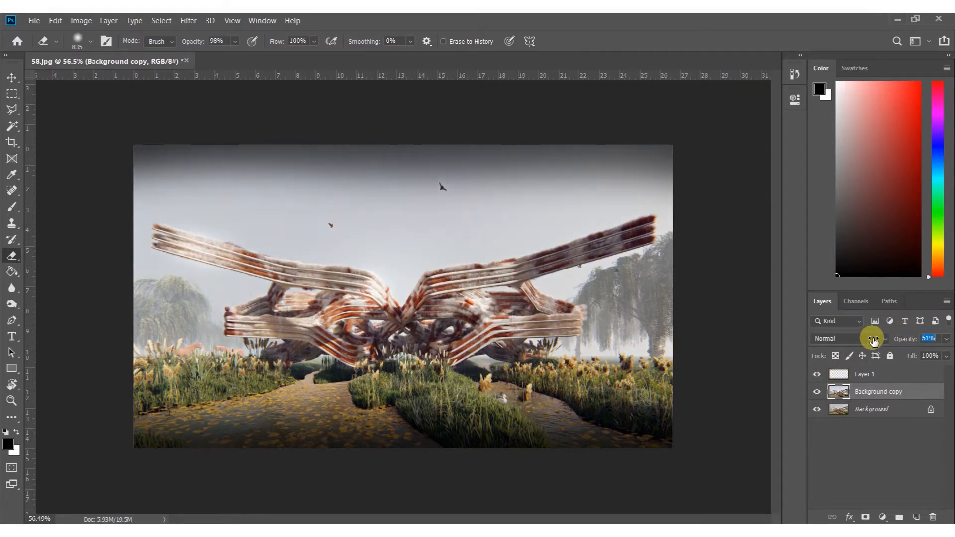
Flatten the image and lighten the midtones along the foreground vegetation and water with the Dodge tool at 45% exposure
{"action": "right_click", "coordinate": [859, 407]}
{"action": "left_click", "coordinate": [868, 372]}
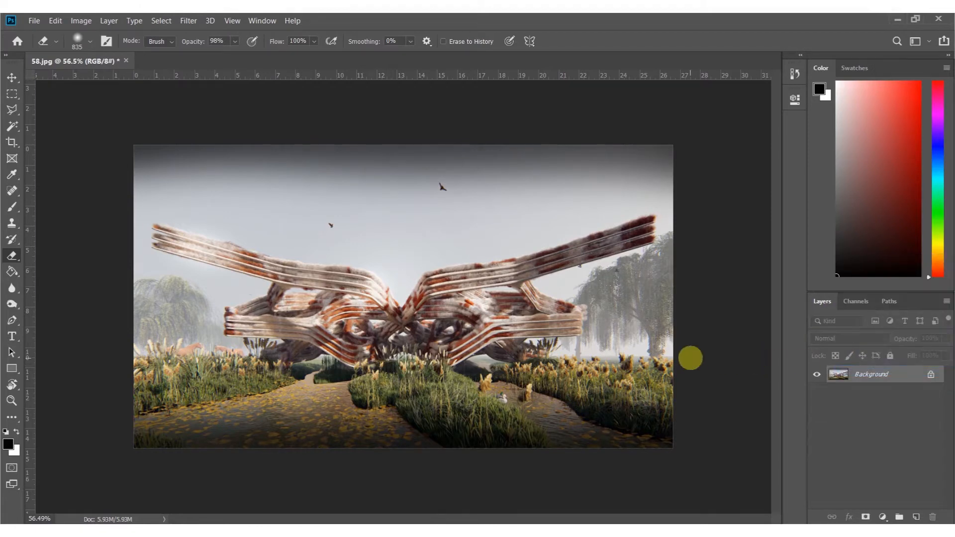
{"action": "key", "text": "o"}
{"action": "scroll", "coordinate": [386, 297], "scroll_direction": "up", "scroll_amount": 2, "text": "alt"}
{"action": "mouse_move", "coordinate": [294, 443]}
{"action": "right_mouse_down", "text": "alt"}
{"action": "mouse_move", "coordinate": [256, 441]}
{"action": "mouse_move", "coordinate": [277, 441]}
{"action": "right_mouse_up", "text": "alt"}
{"action": "left_click_drag", "start_coordinate": [119, 416], "coordinate": [57, 408]}
{"action": "mouse_move", "coordinate": [411, 436]}
{"action": "left_mouse_down"}
{"action": "mouse_move", "coordinate": [530, 488]}
{"action": "mouse_move", "coordinate": [640, 406]}
{"action": "mouse_move", "coordinate": [720, 444]}
{"action": "left_mouse_up"}
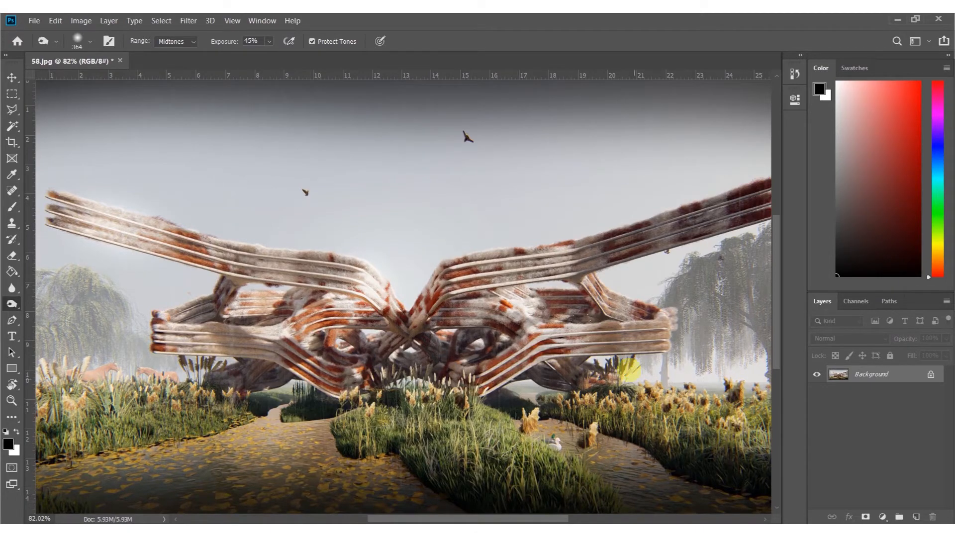
{"action": "scroll", "coordinate": [451, 390], "scroll_direction": "down", "scroll_amount": 3, "text": "alt"}
{"action": "scroll", "coordinate": [415, 330], "scroll_direction": "up", "scroll_amount": 4, "text": "alt"}
{"action": "right_click_drag", "start_coordinate": [235, 309], "coordinate": [172, 283], "text": "alt"}
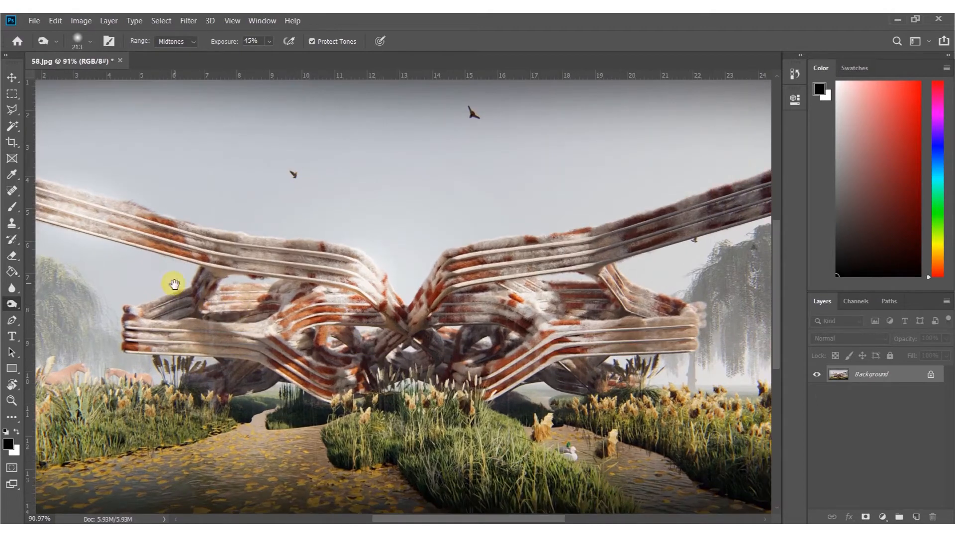
{"action": "left_click_drag", "start_coordinate": [172, 284], "coordinate": [401, 413]}
{"action": "scroll", "coordinate": [535, 364], "scroll_direction": "down", "scroll_amount": 4, "text": "alt"}
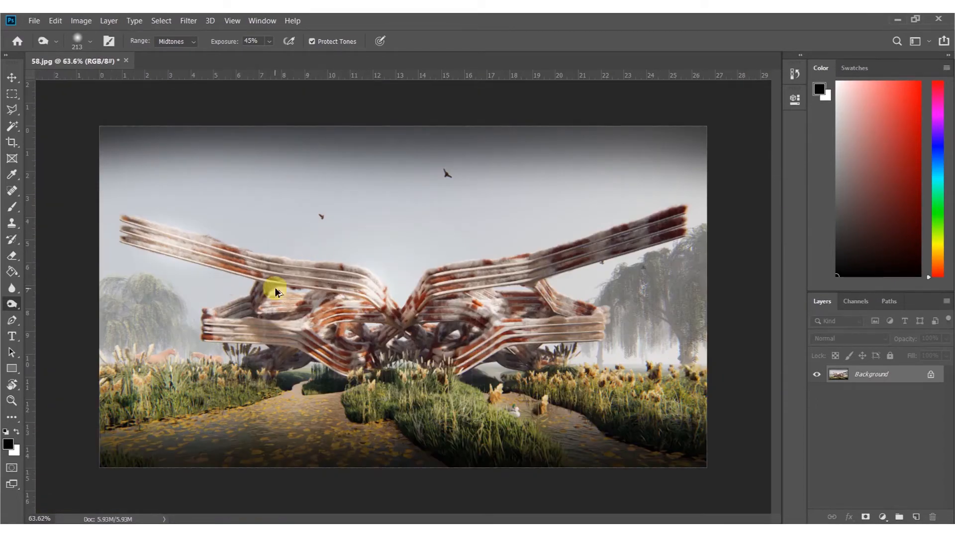
Undo back to the separate layers and merge Background copy with Background, keeping Layer 1 separate
{"action": "key", "text": "ctrl+z"}
{"action": "left_click", "coordinate": [863, 418], "text": "shift"}
{"action": "right_click", "coordinate": [858, 410]}
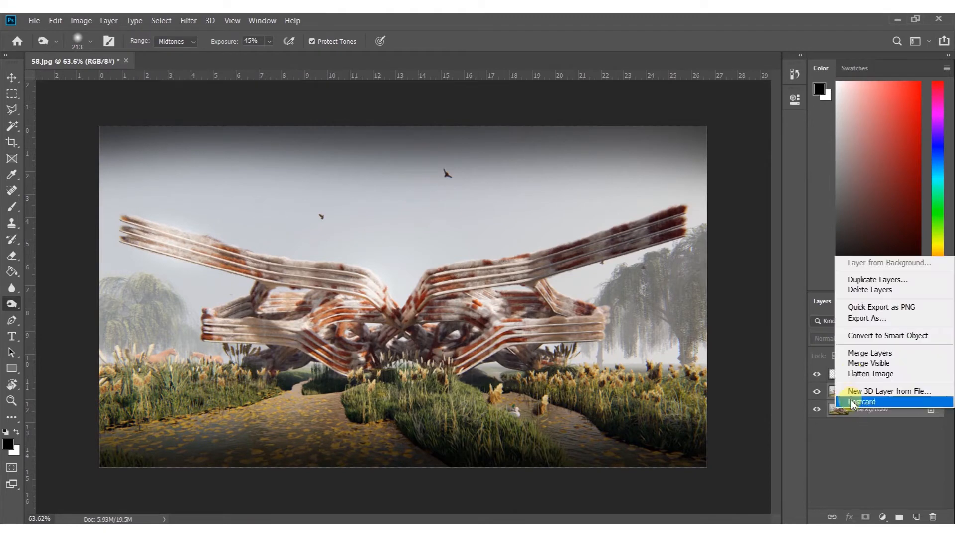
{"action": "left_click", "coordinate": [847, 354]}
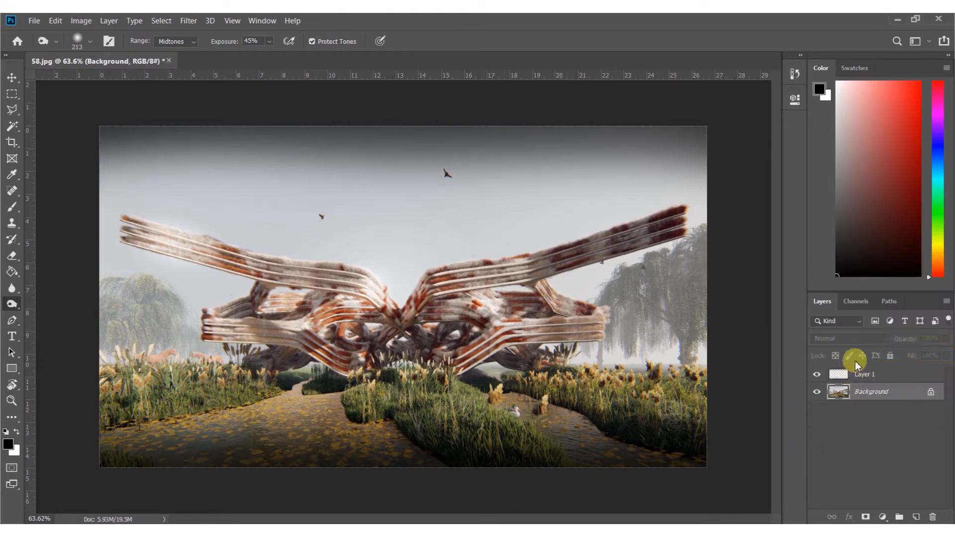
Erase parts of the black shading over the sky and foreground on Layer 1 with the Eraser at size 536
{"action": "left_click", "coordinate": [840, 374]}
{"action": "key", "text": "e"}
{"action": "right_click_drag", "start_coordinate": [239, 262], "coordinate": [116, 252], "text": "alt"}
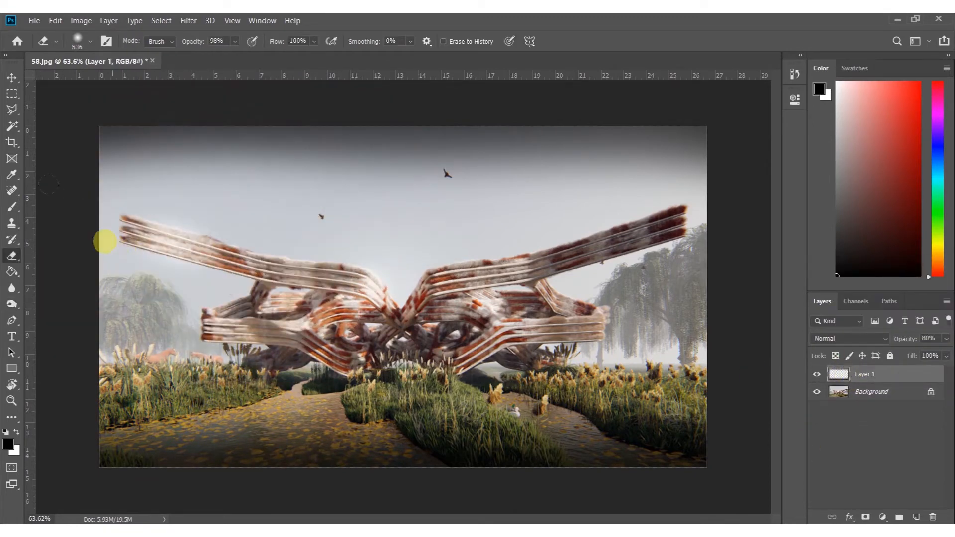
{"action": "mouse_move", "coordinate": [134, 229]}
{"action": "left_mouse_down"}
{"action": "mouse_move", "coordinate": [245, 217]}
{"action": "mouse_move", "coordinate": [611, 224]}
{"action": "mouse_move", "coordinate": [752, 244]}
{"action": "mouse_move", "coordinate": [639, 226]}
{"action": "mouse_move", "coordinate": [311, 242]}
{"action": "left_mouse_up"}
{"action": "mouse_move", "coordinate": [93, 229]}
{"action": "left_mouse_down"}
{"action": "mouse_move", "coordinate": [177, 228]}
{"action": "mouse_move", "coordinate": [192, 388]}
{"action": "mouse_move", "coordinate": [112, 334]}
{"action": "mouse_move", "coordinate": [191, 374]}
{"action": "mouse_move", "coordinate": [318, 386]}
{"action": "mouse_move", "coordinate": [563, 383]}
{"action": "left_mouse_up"}
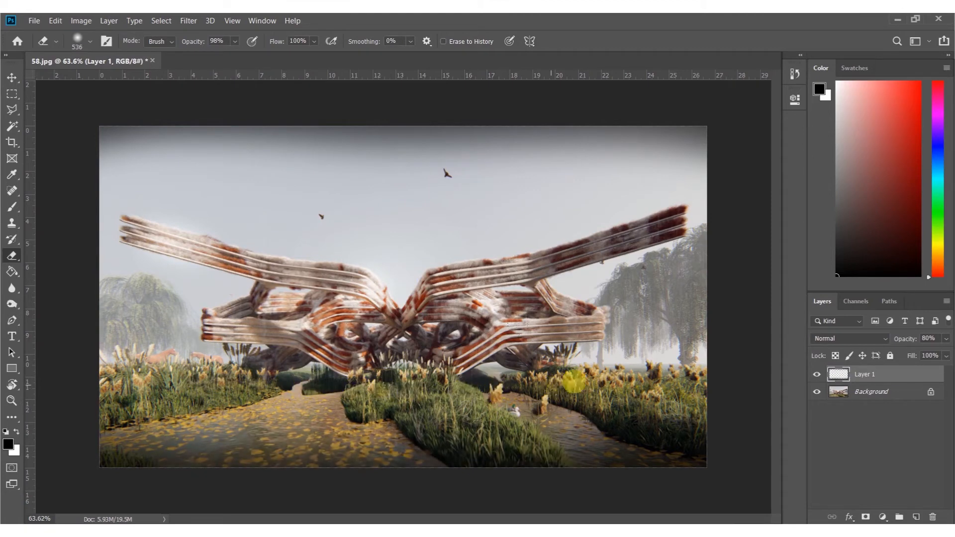
Lighten the midtones of the willows and the building's lower beams on the Background layer using the Dodge tool at size 518
{"action": "left_click", "coordinate": [867, 396]}
{"action": "key", "text": "o"}
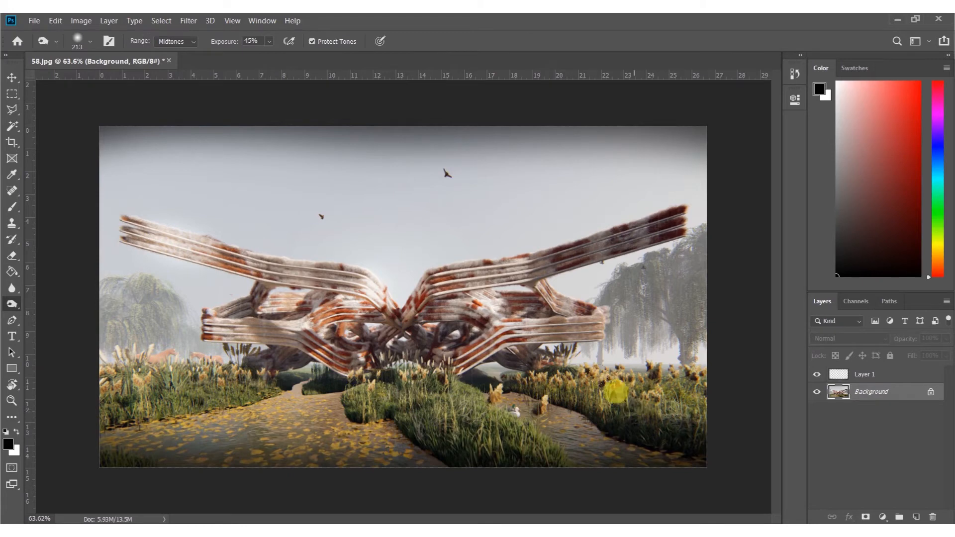
{"action": "mouse_move", "coordinate": [629, 314]}
{"action": "right_mouse_down", "text": "alt"}
{"action": "mouse_move", "coordinate": [692, 305]}
{"action": "mouse_move", "coordinate": [699, 328]}
{"action": "right_mouse_up", "text": "alt"}
{"action": "left_click_drag", "start_coordinate": [713, 310], "coordinate": [686, 288]}
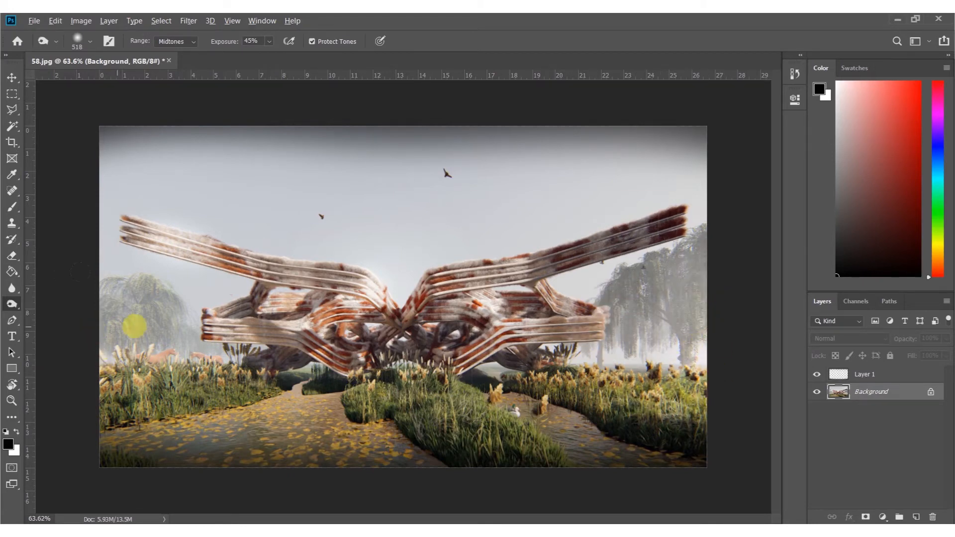
{"action": "left_click_drag", "start_coordinate": [135, 324], "coordinate": [124, 335]}
{"action": "left_click_drag", "start_coordinate": [246, 346], "coordinate": [315, 339]}
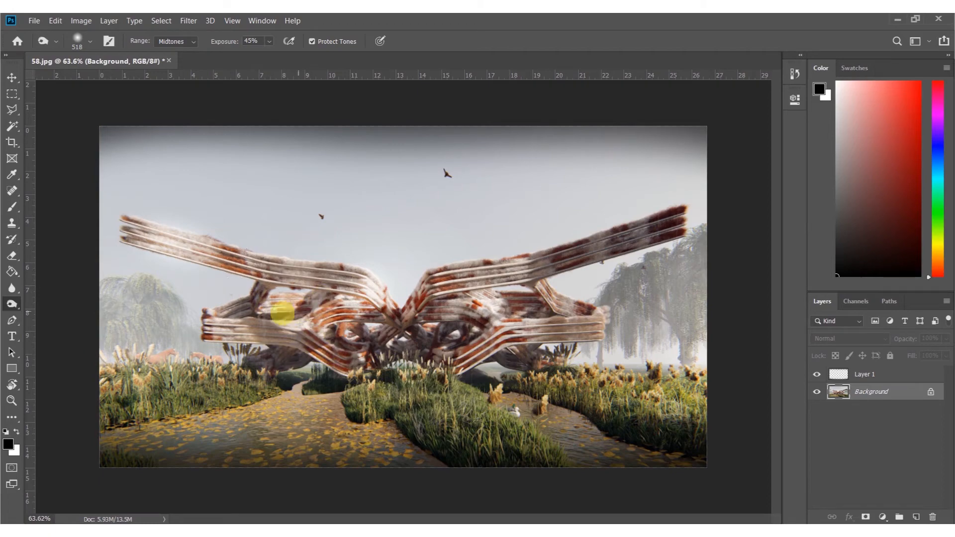
Lighten the midtones of the building's lower core and the reeds in front of it, using brush sizes 75 and 131
{"action": "right_click_drag", "start_coordinate": [298, 345], "coordinate": [252, 335], "text": "alt"}
{"action": "scroll", "coordinate": [262, 375], "scroll_direction": "up", "scroll_amount": 5, "text": "alt"}
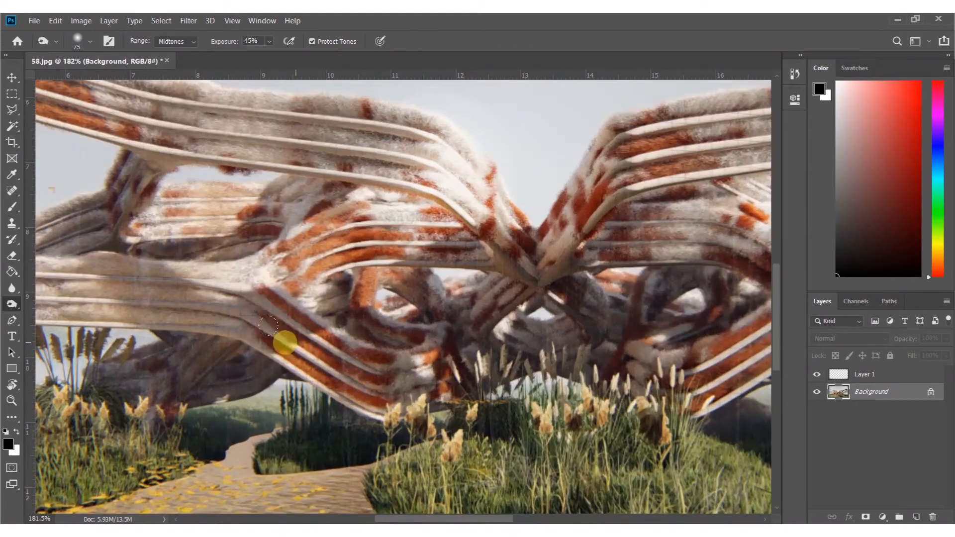
{"action": "left_click_drag", "start_coordinate": [547, 377], "coordinate": [497, 383]}
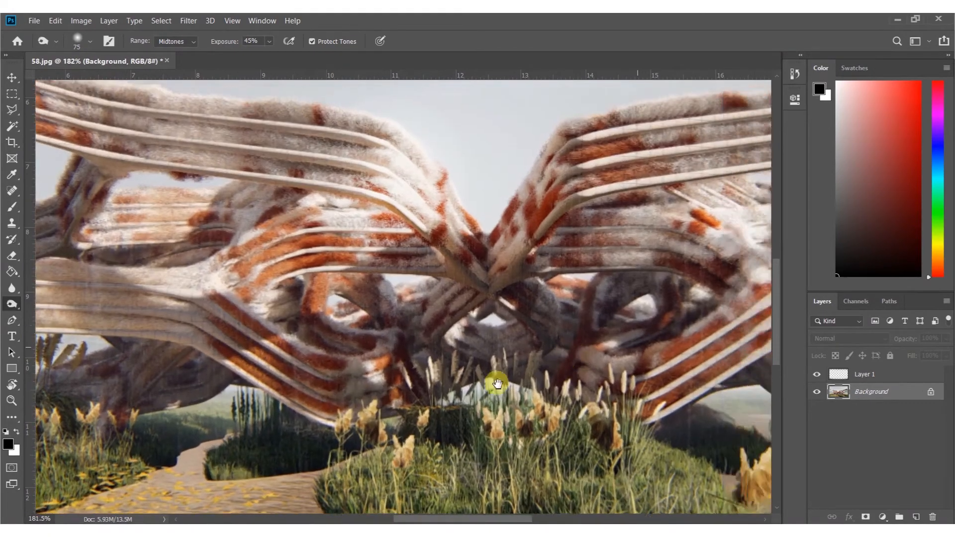
{"action": "scroll", "coordinate": [498, 383], "scroll_direction": "down", "scroll_amount": 3, "text": "alt"}
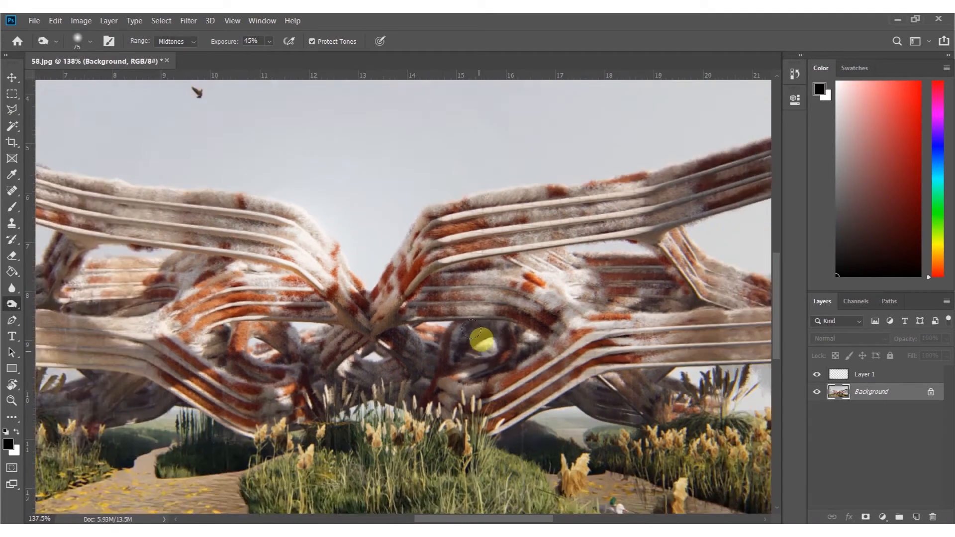
{"action": "scroll", "coordinate": [472, 331], "scroll_direction": "down", "scroll_amount": 2, "text": "alt"}
{"action": "right_click_drag", "start_coordinate": [381, 468], "coordinate": [448, 412], "text": "alt"}
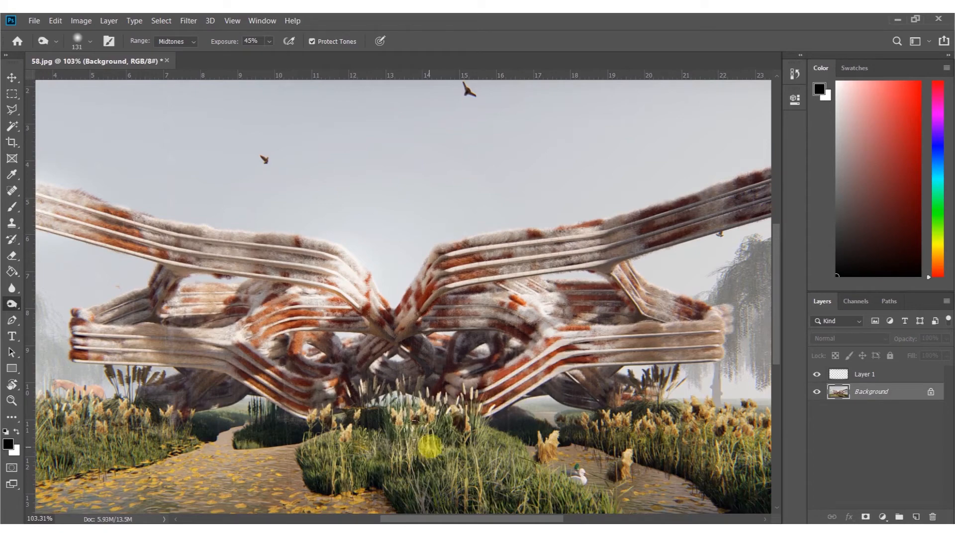
{"action": "scroll", "coordinate": [492, 482], "scroll_direction": "down", "scroll_amount": 2, "text": "alt"}
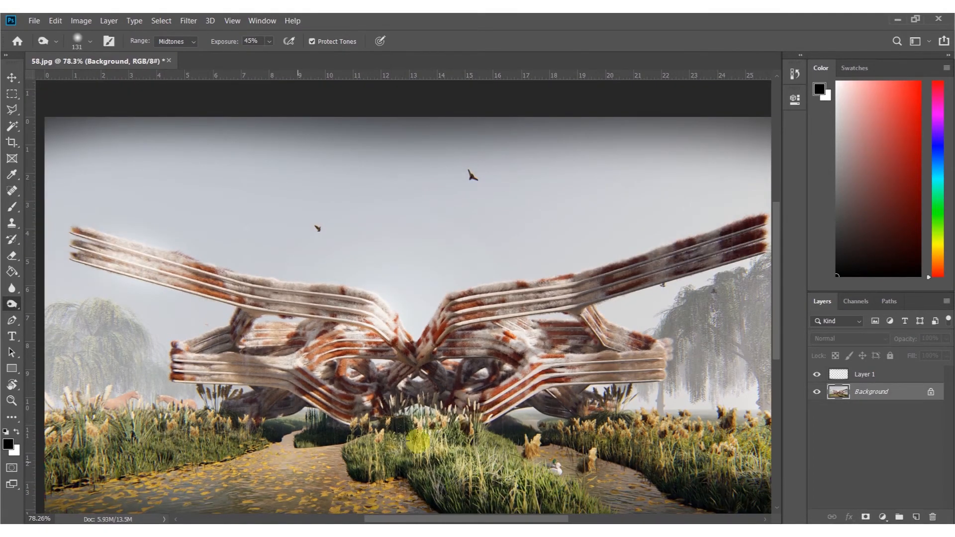
Lighten the midtones around the building's upper beams and the right-hand willow with the brush size set to 329
{"action": "right_click_drag", "start_coordinate": [309, 454], "coordinate": [305, 385], "text": "alt"}
{"action": "right_click_drag", "start_coordinate": [164, 281], "coordinate": [137, 279], "text": "alt"}
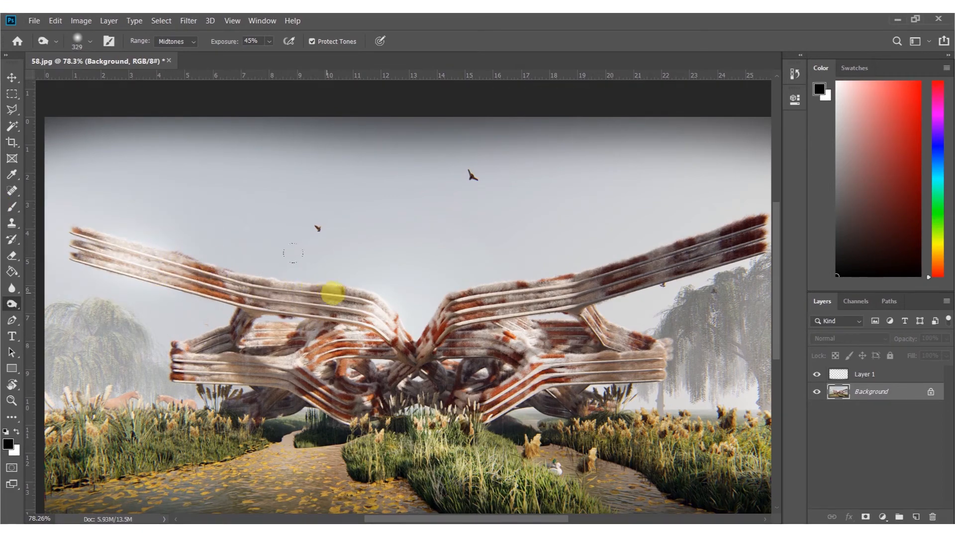
{"action": "scroll", "coordinate": [328, 286], "scroll_direction": "down", "scroll_amount": 2, "text": "alt"}
{"action": "mouse_move", "coordinate": [695, 224]}
{"action": "left_mouse_down"}
{"action": "mouse_move", "coordinate": [634, 249]}
{"action": "mouse_move", "coordinate": [528, 222]}
{"action": "left_mouse_up"}
Erase more of the dark shading across the sky on Layer 1 with the 536-size Eraser, and reduce the eraser to 158
{"action": "left_click", "coordinate": [864, 377]}
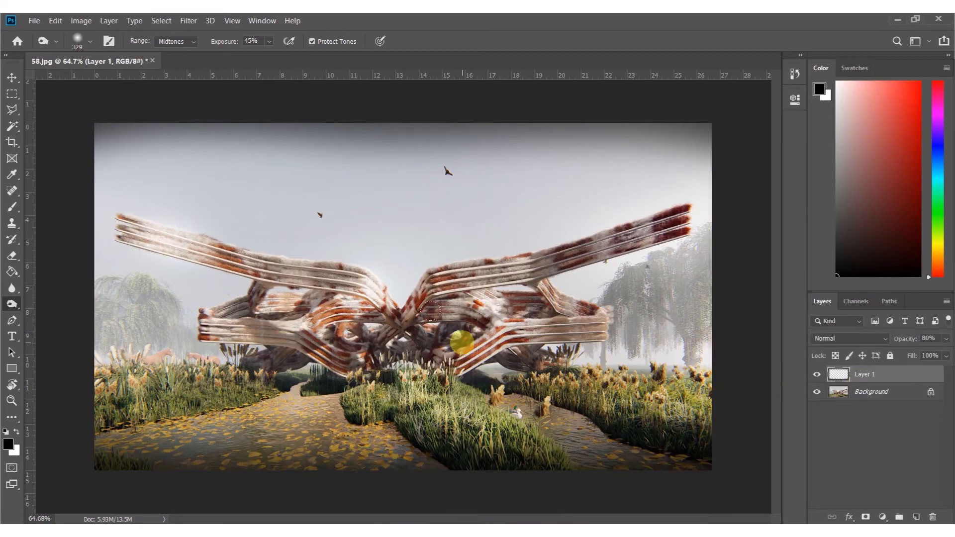
{"action": "key", "text": "r"}
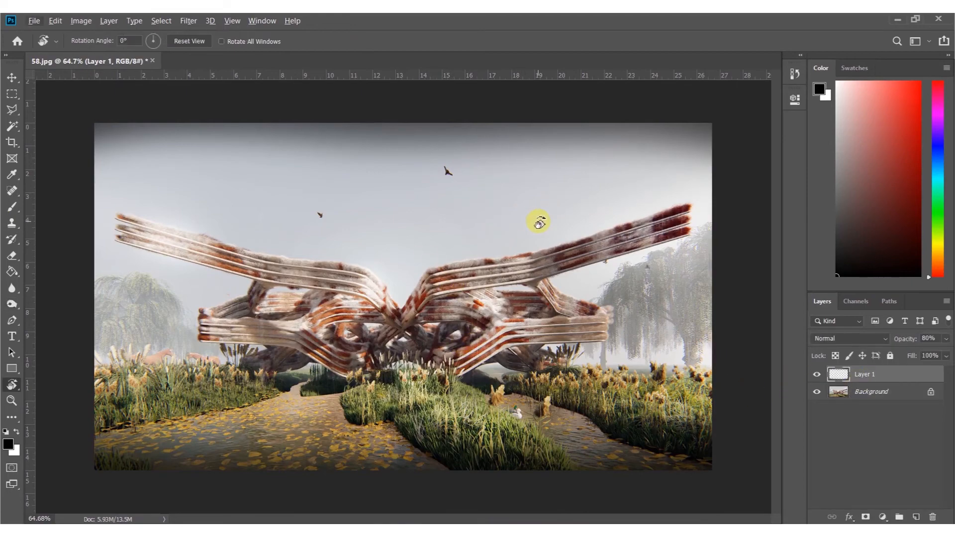
{"action": "key", "text": "alt+e"}
{"action": "key", "text": "Escape"}
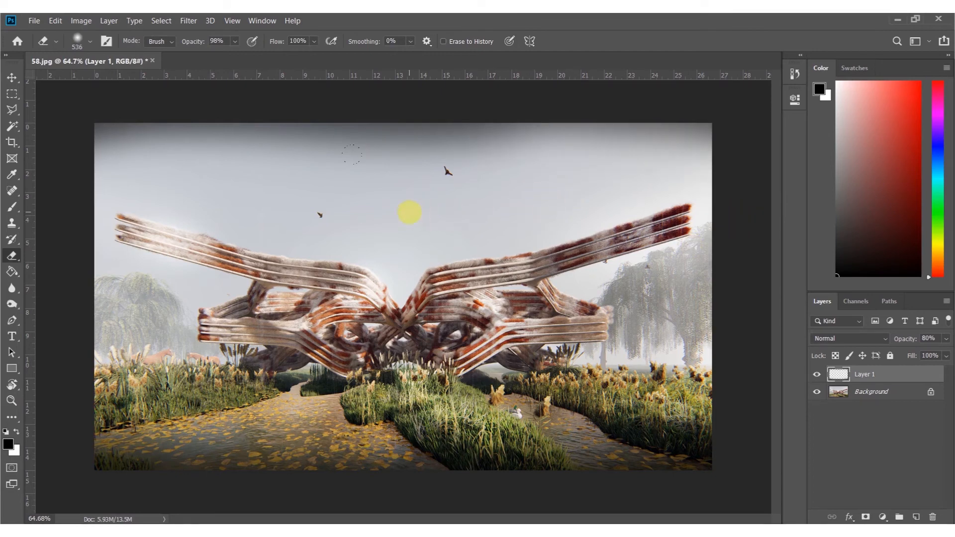
{"action": "left_click_drag", "start_coordinate": [413, 162], "coordinate": [682, 165]}
{"action": "scroll", "coordinate": [405, 347], "scroll_direction": "up", "scroll_amount": 1, "text": "alt"}
{"action": "right_click_drag", "start_coordinate": [430, 344], "coordinate": [334, 334], "text": "alt"}
{"action": "scroll", "coordinate": [497, 316], "scroll_direction": "down", "scroll_amount": 2, "text": "alt"}
{"action": "scroll", "coordinate": [420, 303], "scroll_direction": "up", "scroll_amount": 2, "text": "alt"}
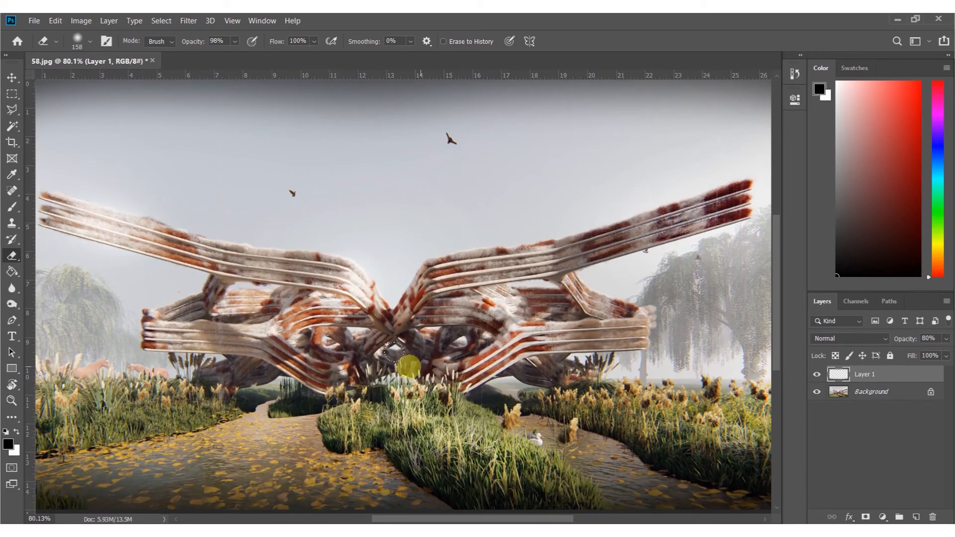
Flatten Layer 1 and the Background into a single image layer
{"action": "left_click", "coordinate": [869, 392]}
{"action": "right_click", "coordinate": [869, 391]}
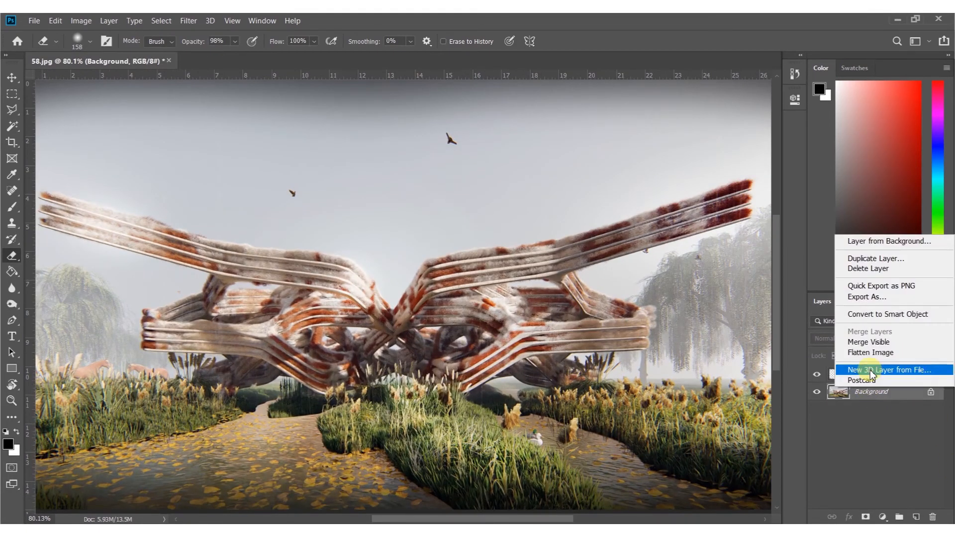
{"action": "left_click", "coordinate": [870, 354]}
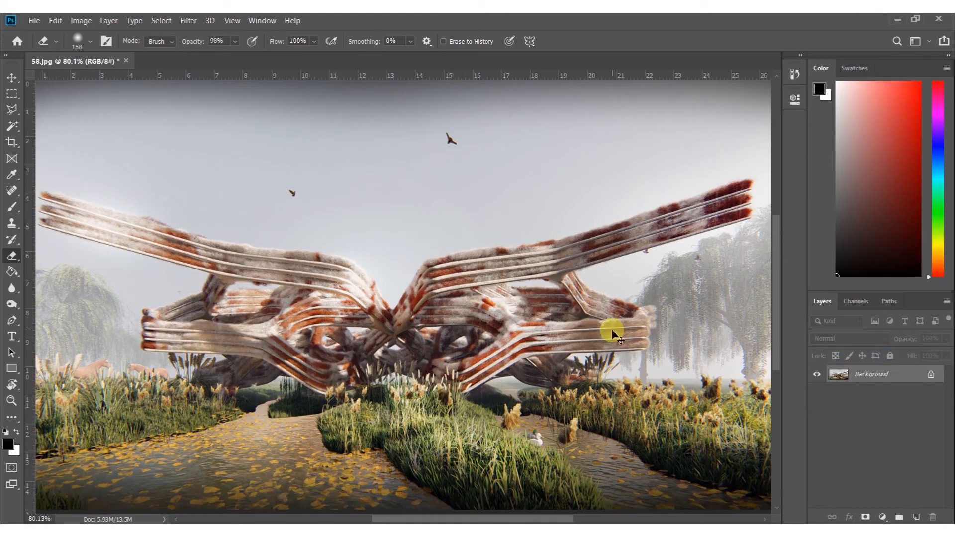